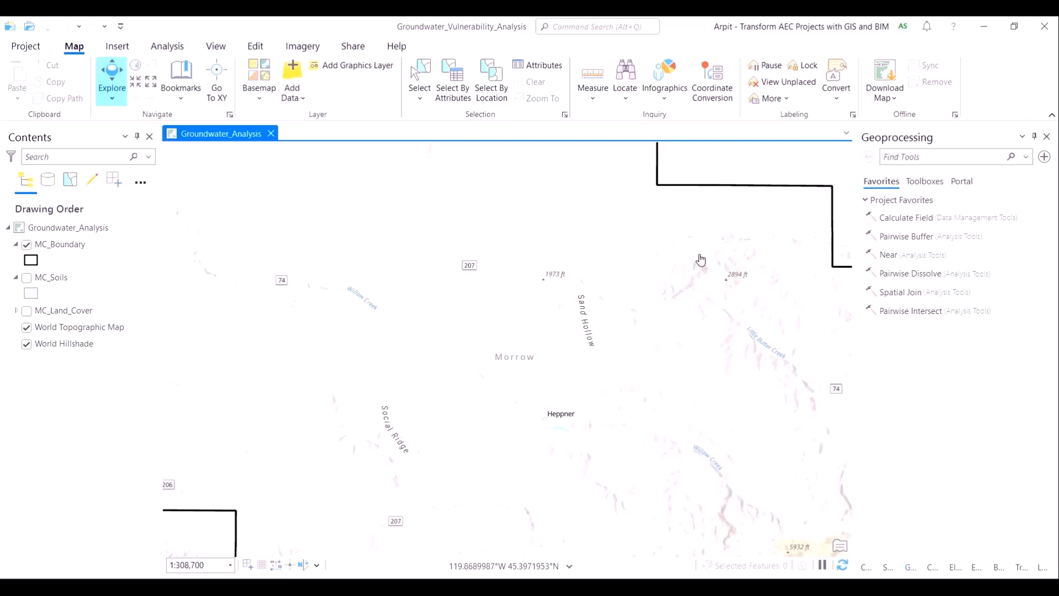
Zoom to the MC_Boundary layer and examine where the county lies within Oregon and North America.
right_click(75, 253)
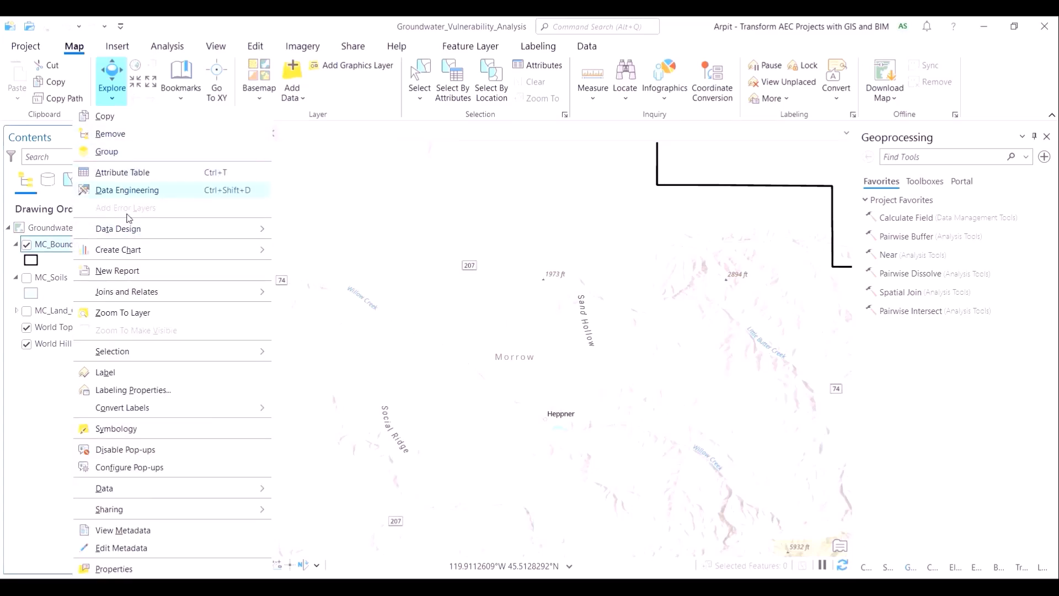
click(141, 317)
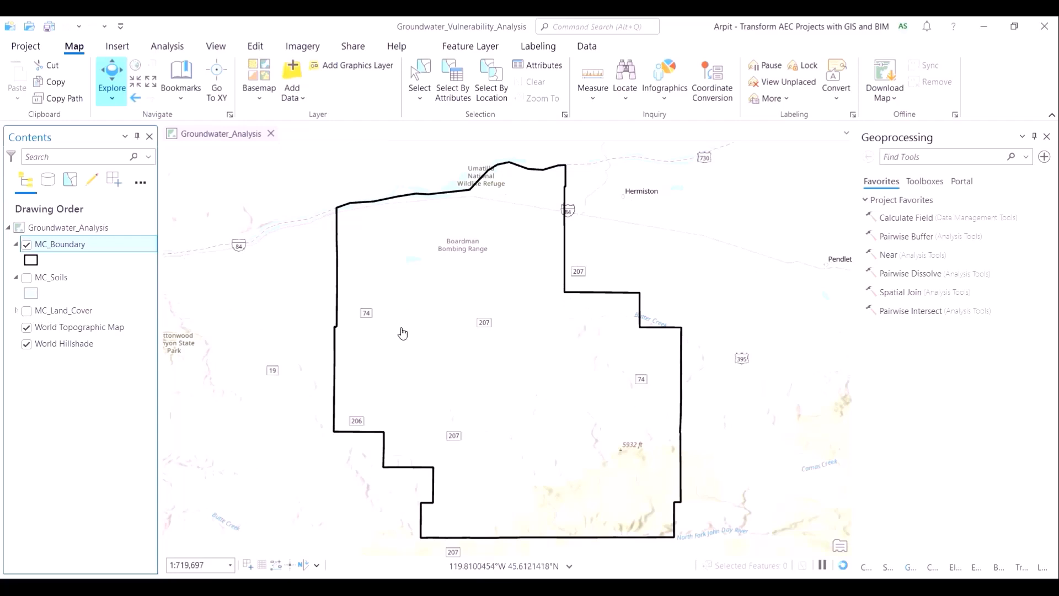
scroll(558, 429, down, 2)
scroll(559, 428, down, 1)
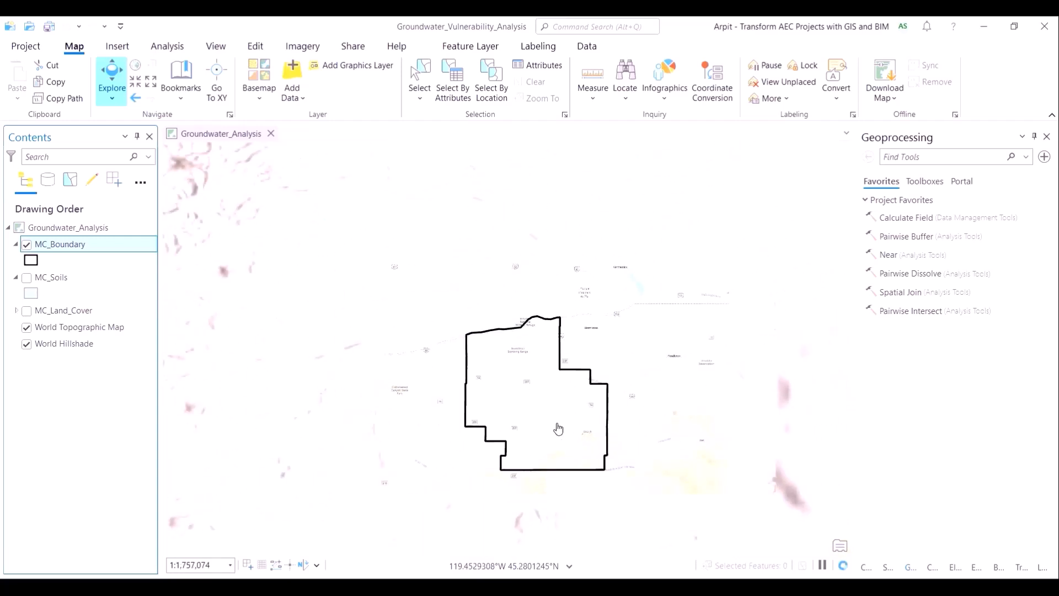
scroll(558, 429, down, 3)
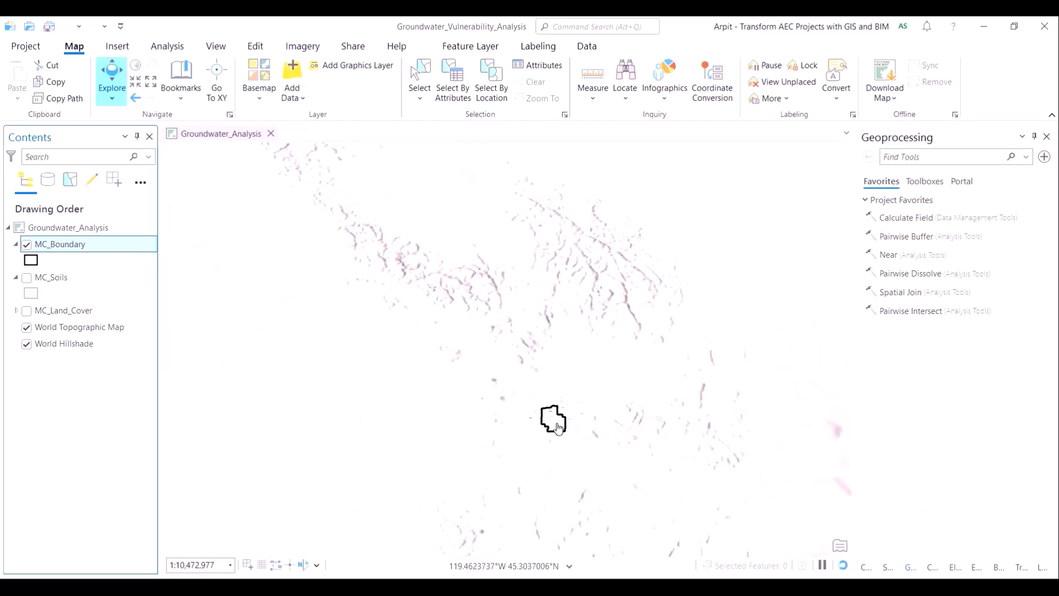
scroll(558, 428, down, 1)
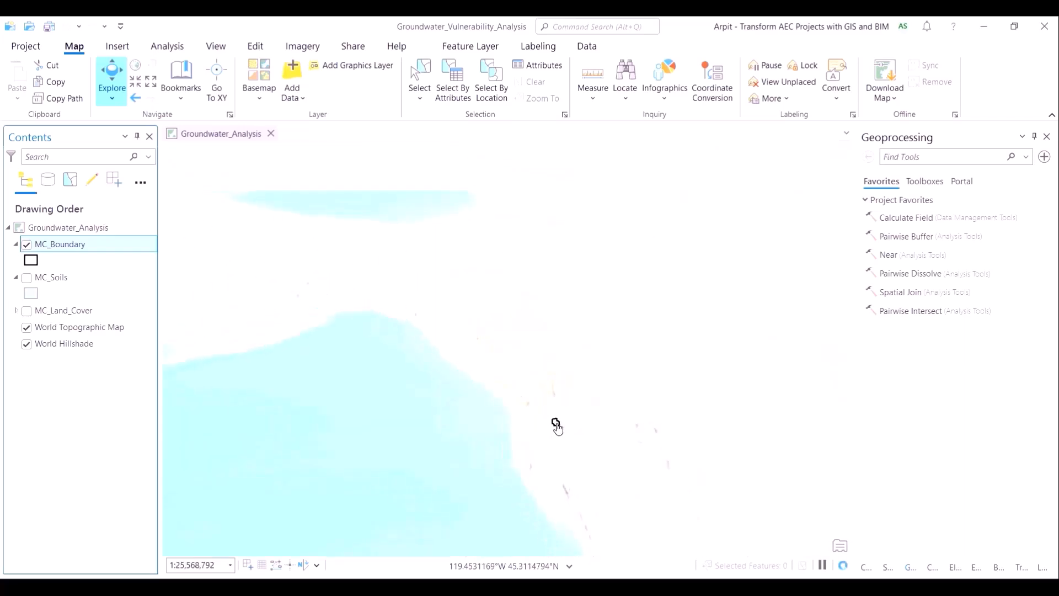
scroll(558, 429, down, 2)
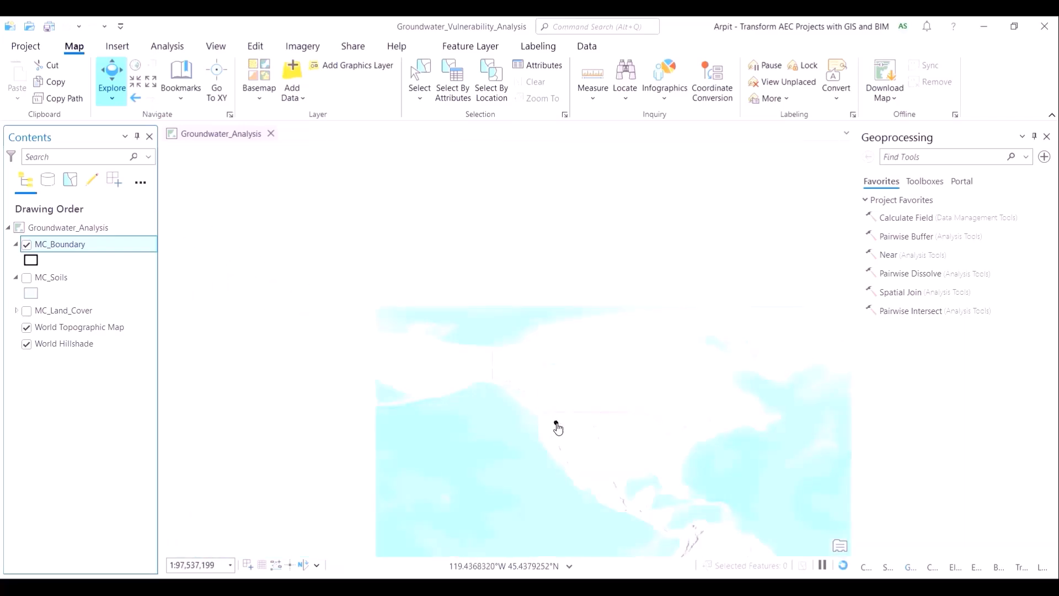
scroll(558, 429, up, 2)
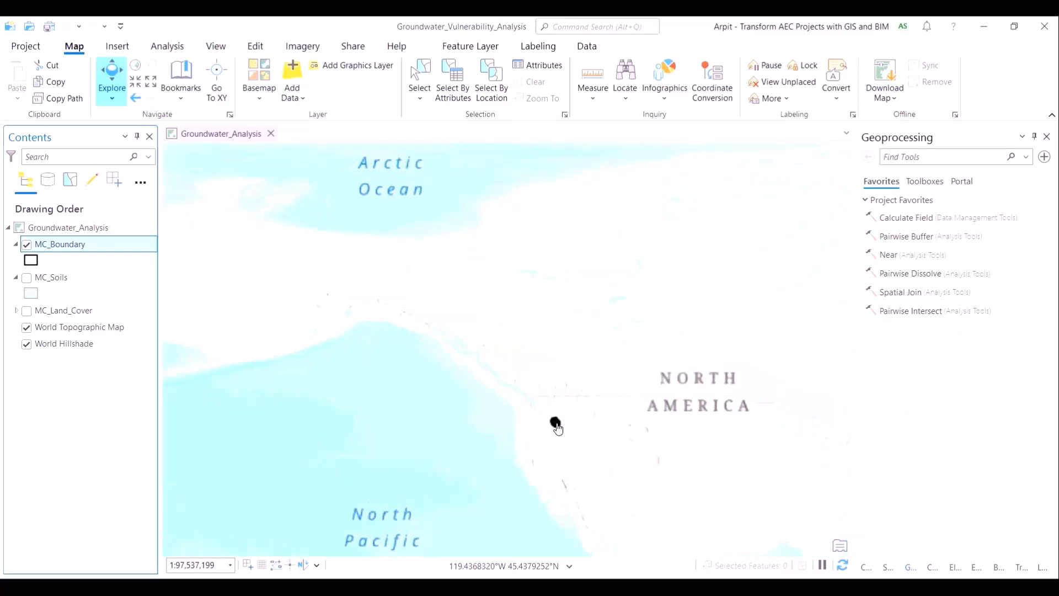
scroll(558, 429, up, 1)
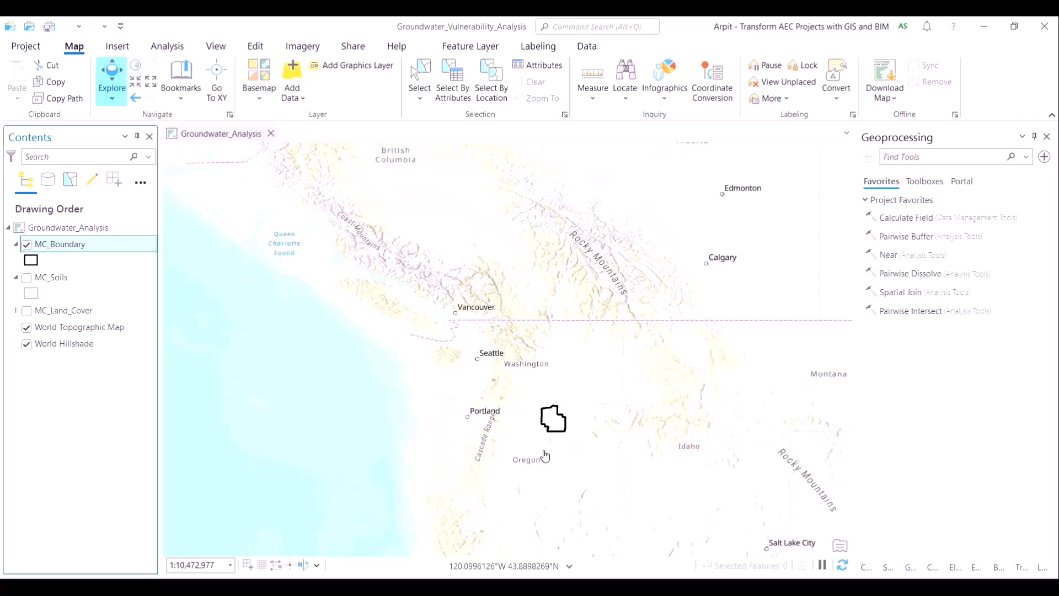
scroll(558, 439, up, 1)
scroll(558, 440, up, 6)
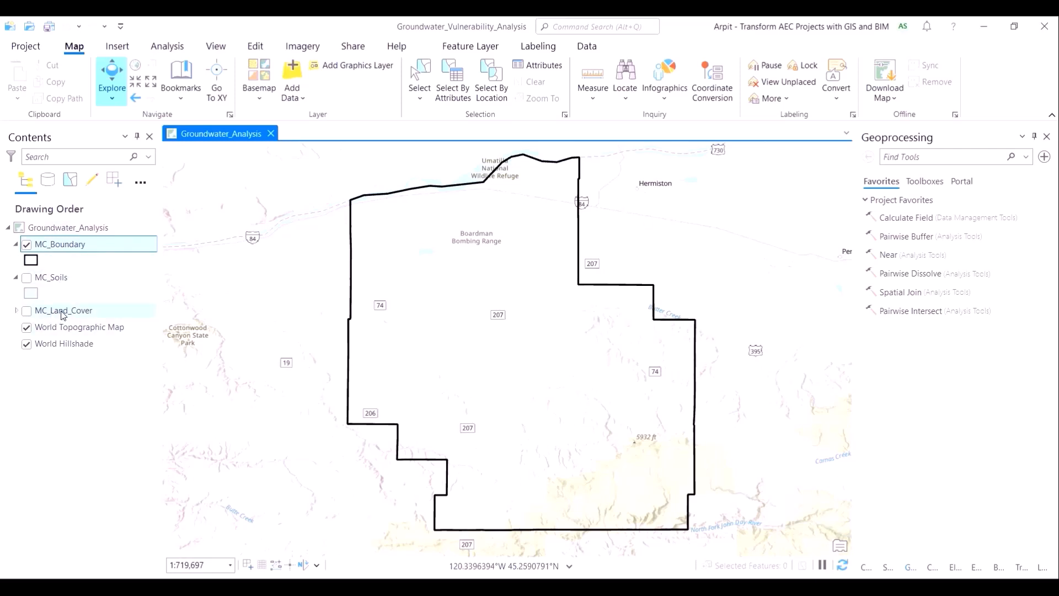
Change the map's basemap to Imagery.
click(270, 95)
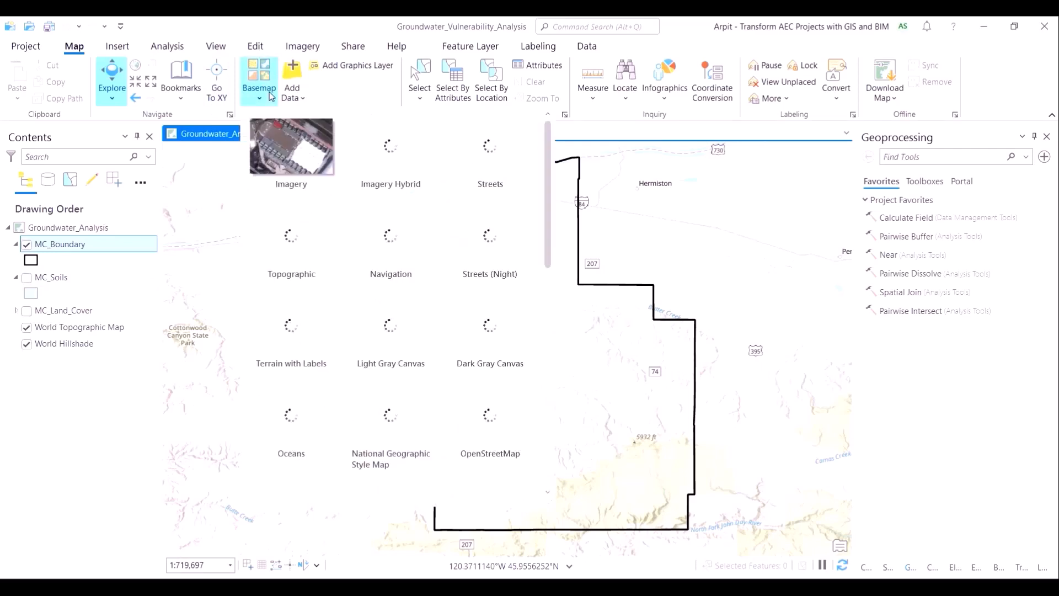
click(273, 142)
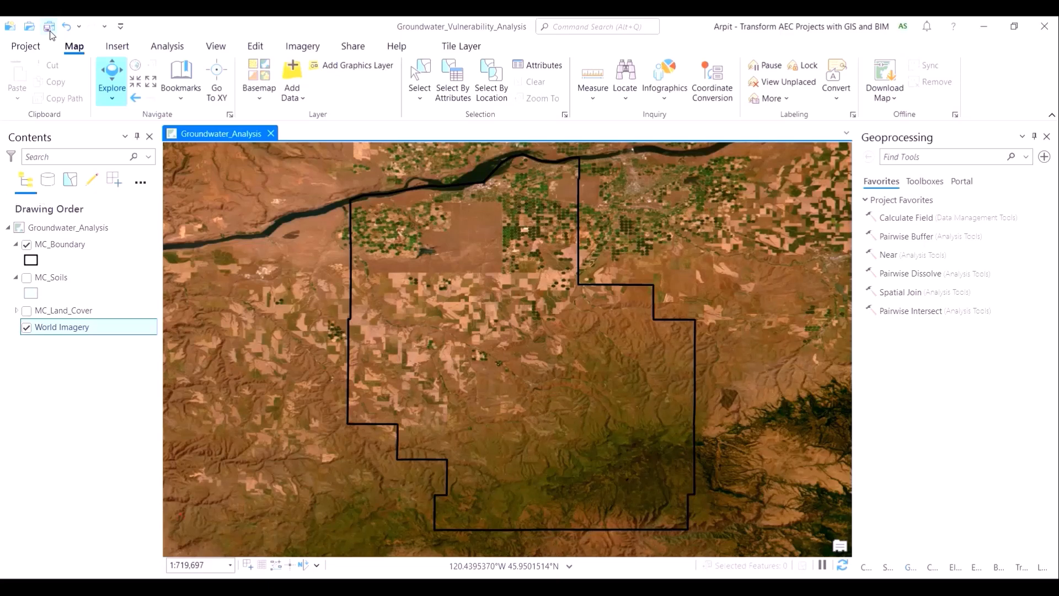
Turn on the MC_Soils layer and open its attribute table.
click(26, 277)
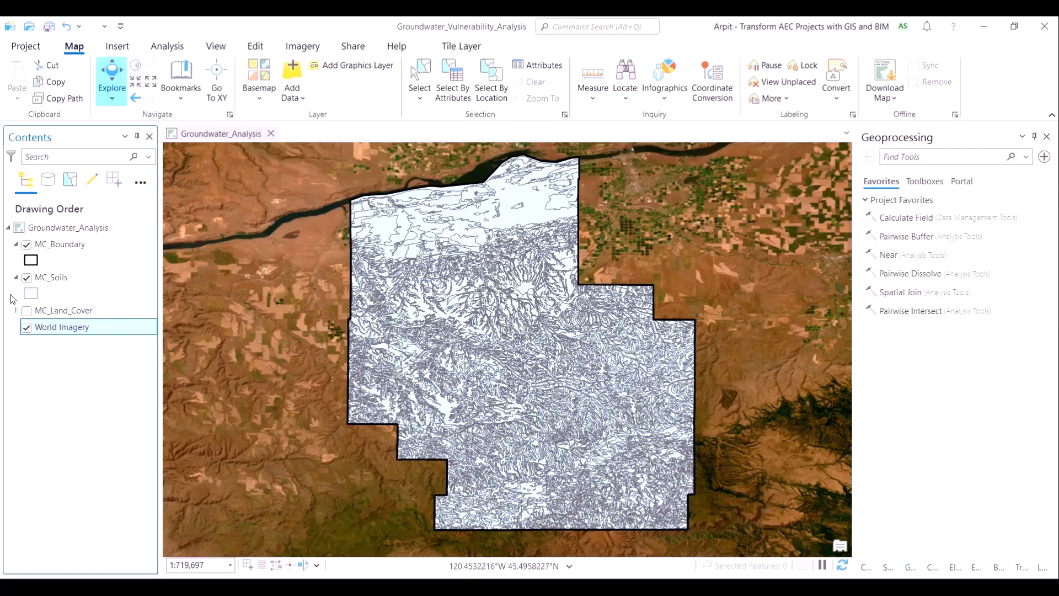
click(65, 281)
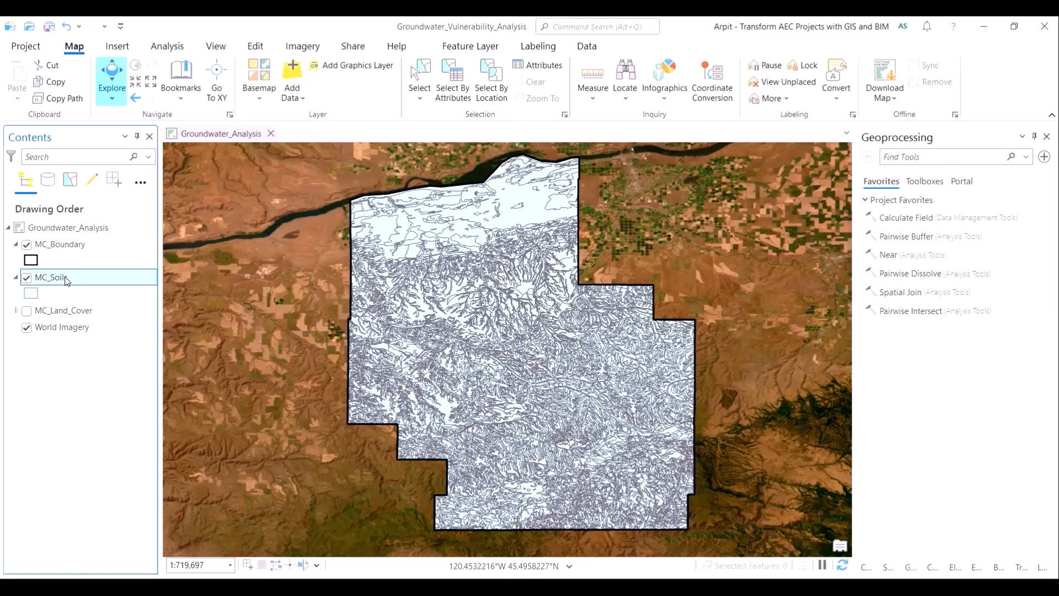
key(ctrl+t)
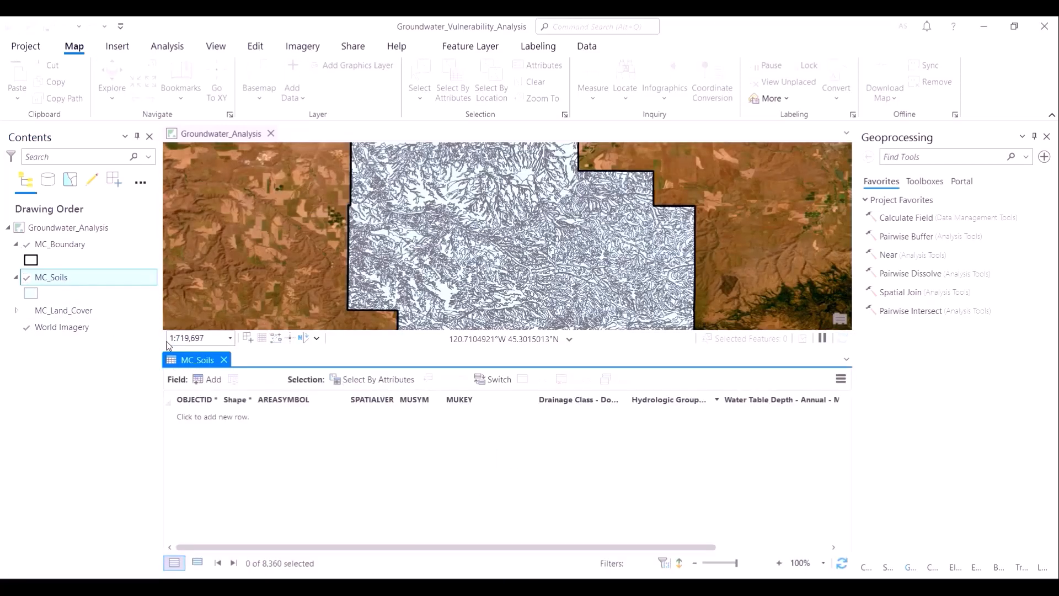
click(200, 417)
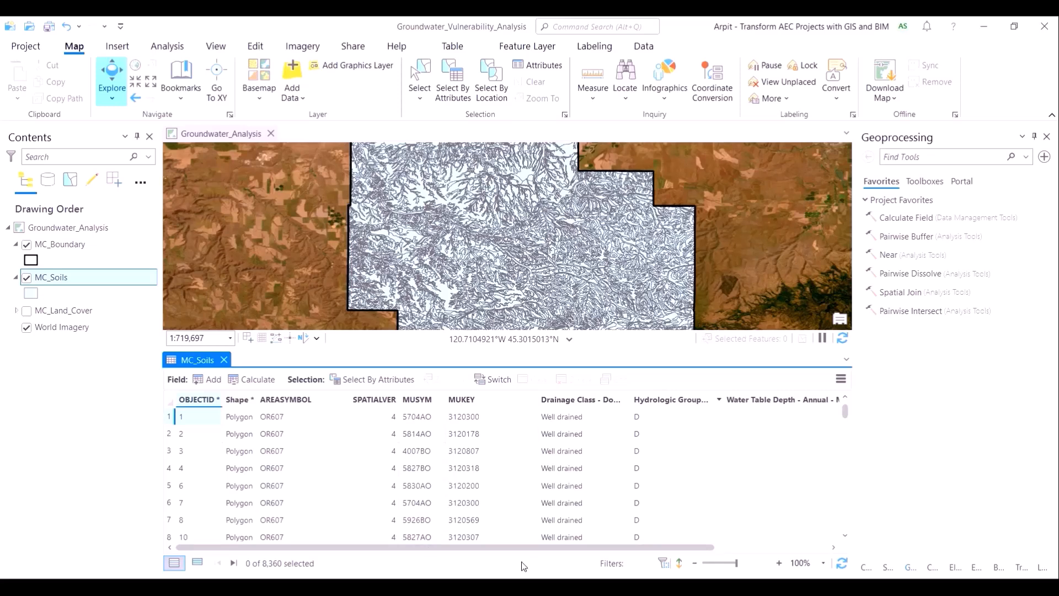
Widen the Drainage Class and Hydrologic Group columns to show their full names, and examine them with the Water Table Depth field.
drag(363, 548, 452, 552)
click(478, 406)
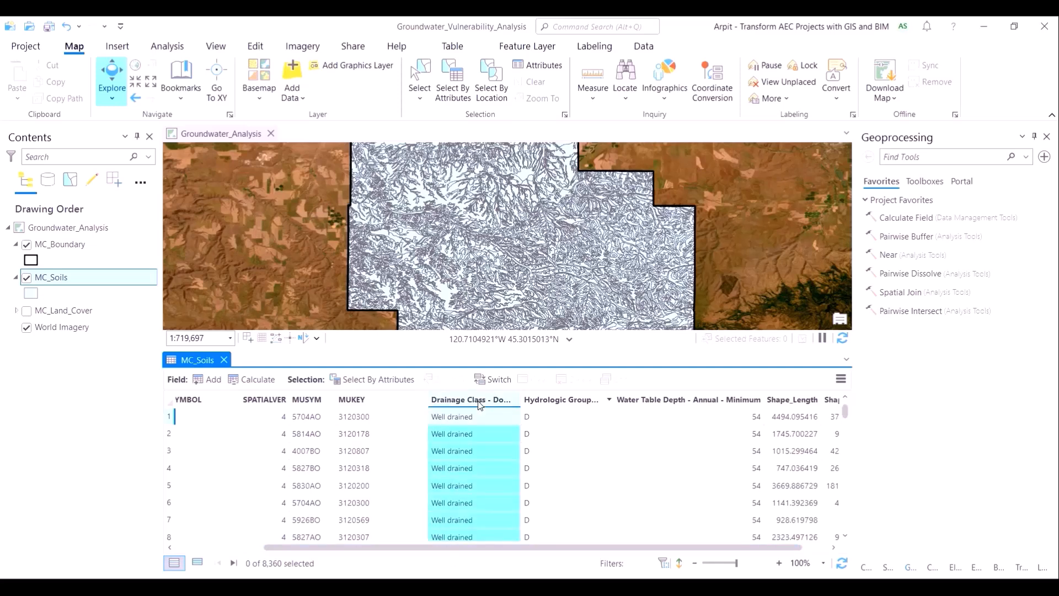
drag(520, 402, 590, 403)
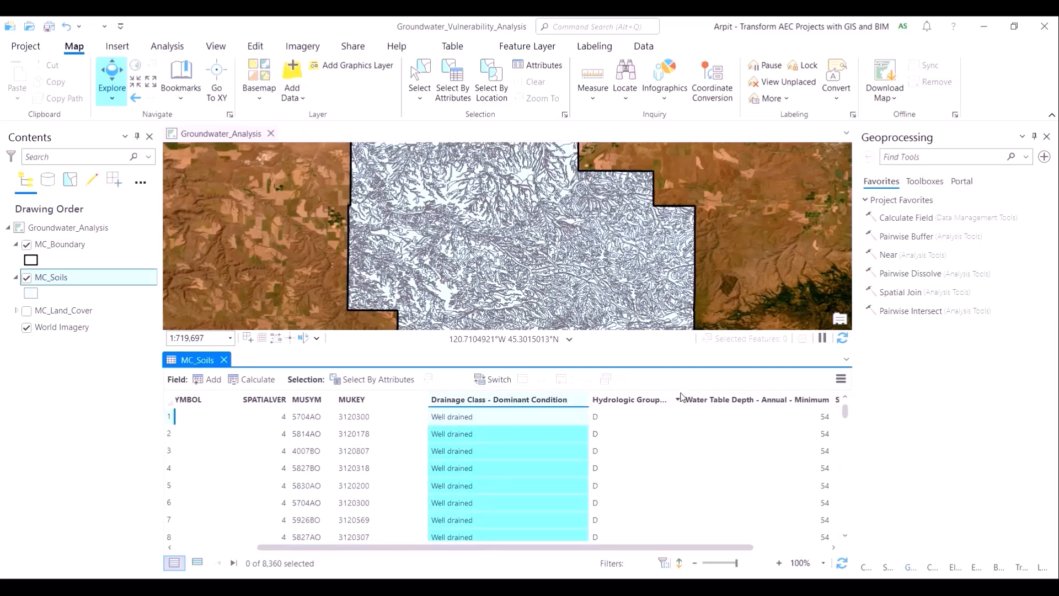
drag(685, 398, 756, 399)
click(730, 401)
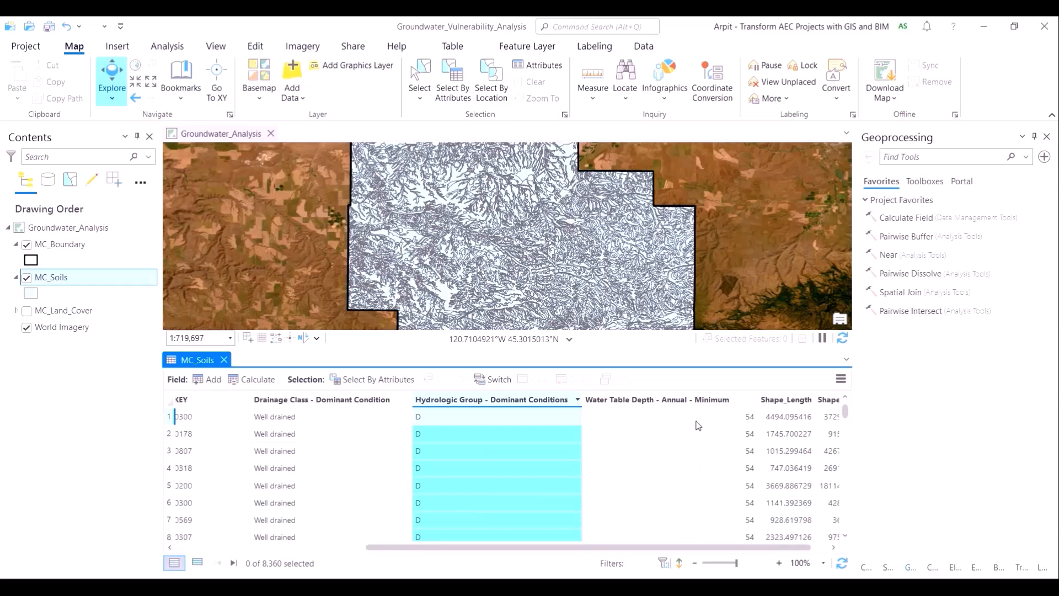
click(697, 401)
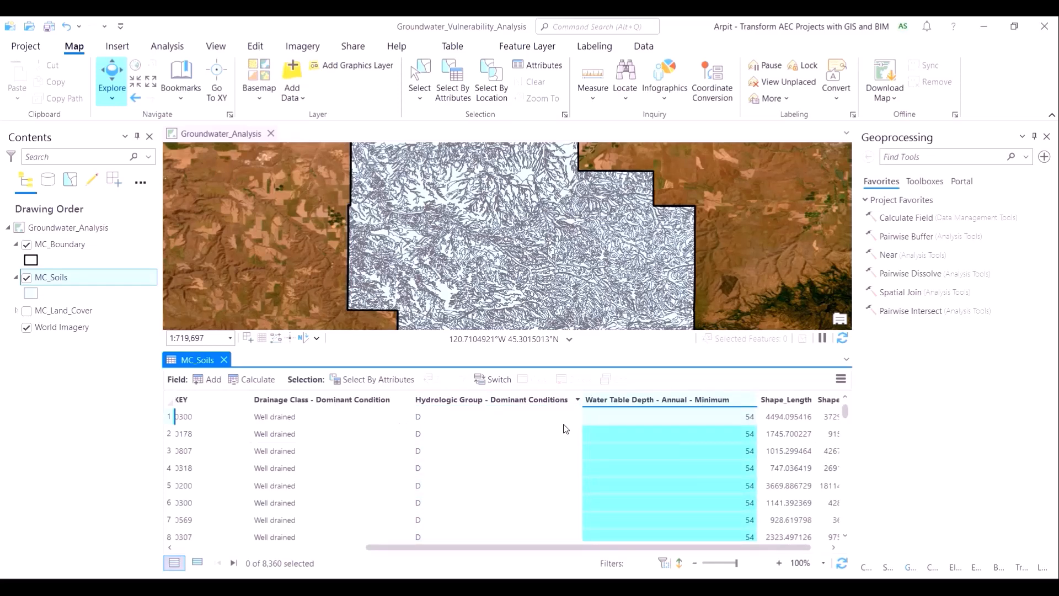
Chart the statistics of the Drainage Class and Hydrologic Group fields in MC_Soils, closing each chart once viewed.
click(315, 402)
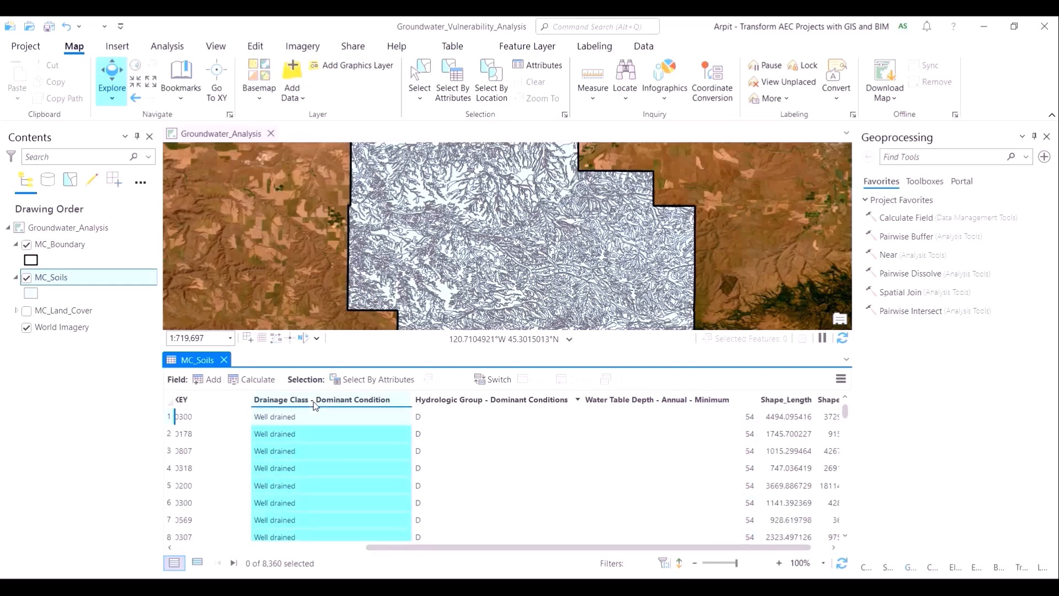
right_click(314, 404)
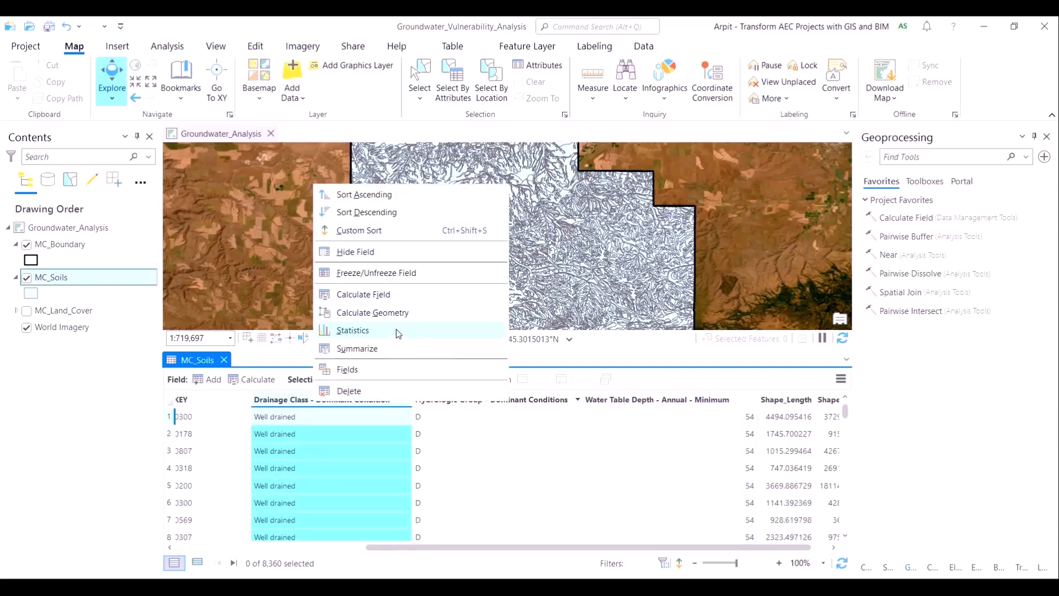
click(353, 330)
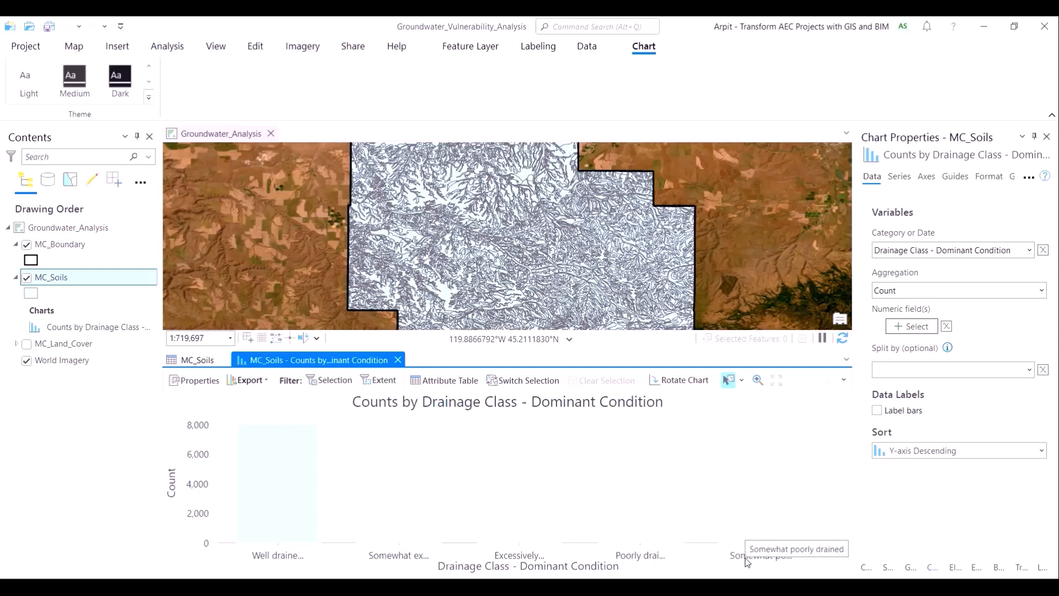
click(397, 360)
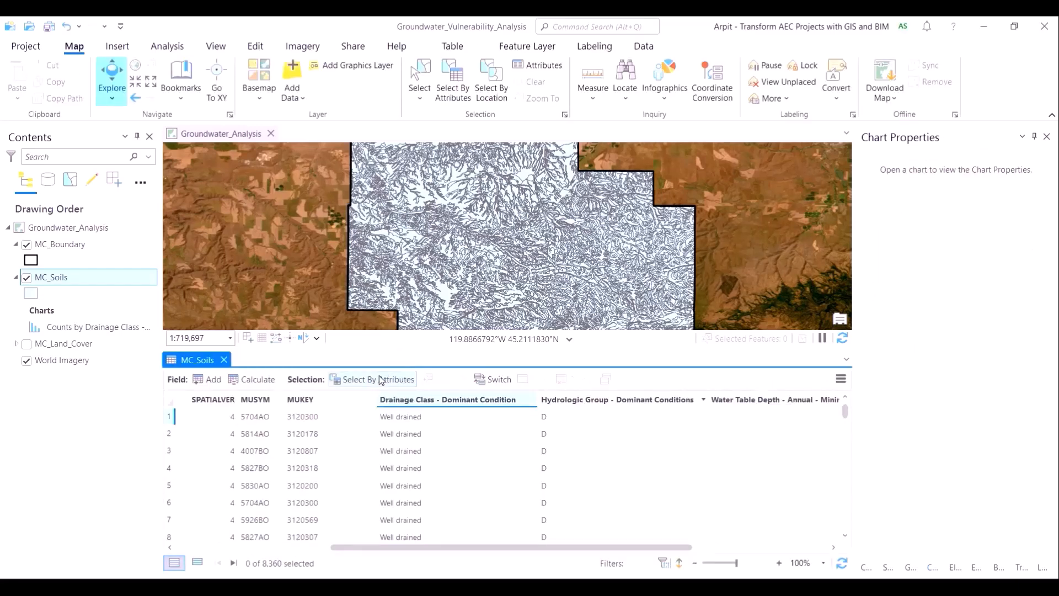
click(596, 402)
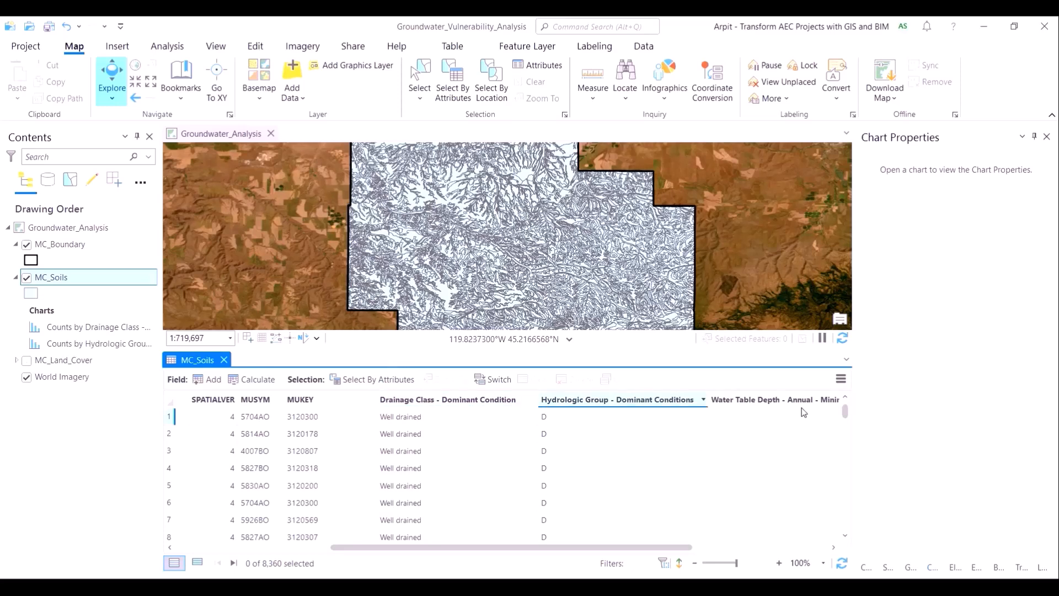
Chart the statistics of the Water Table Depth - Annual - Minimum field in MC_Soils and close the chart once viewed.
drag(643, 547, 724, 548)
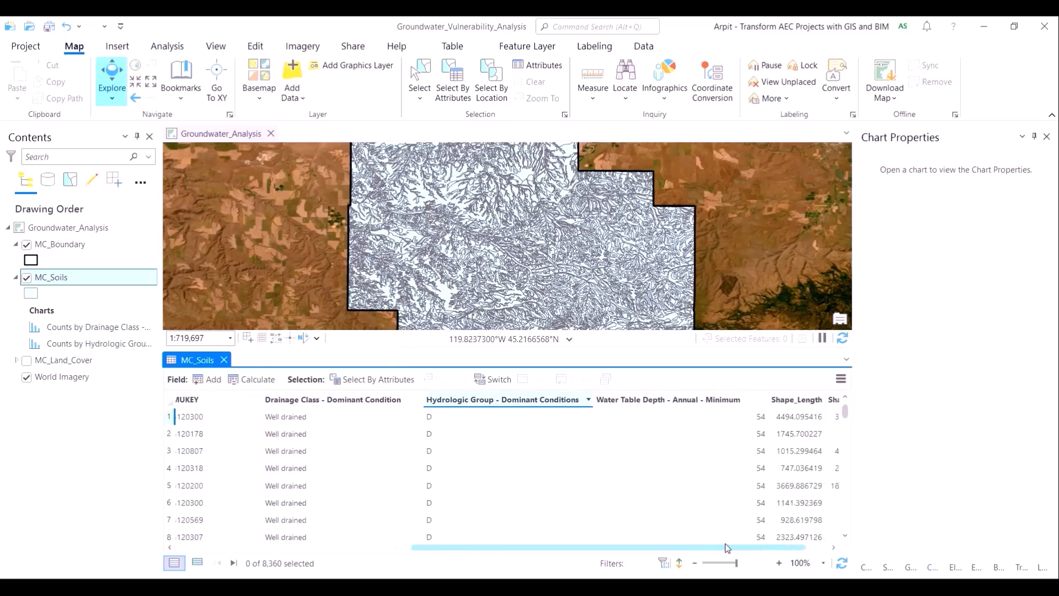
click(694, 402)
right_click(694, 402)
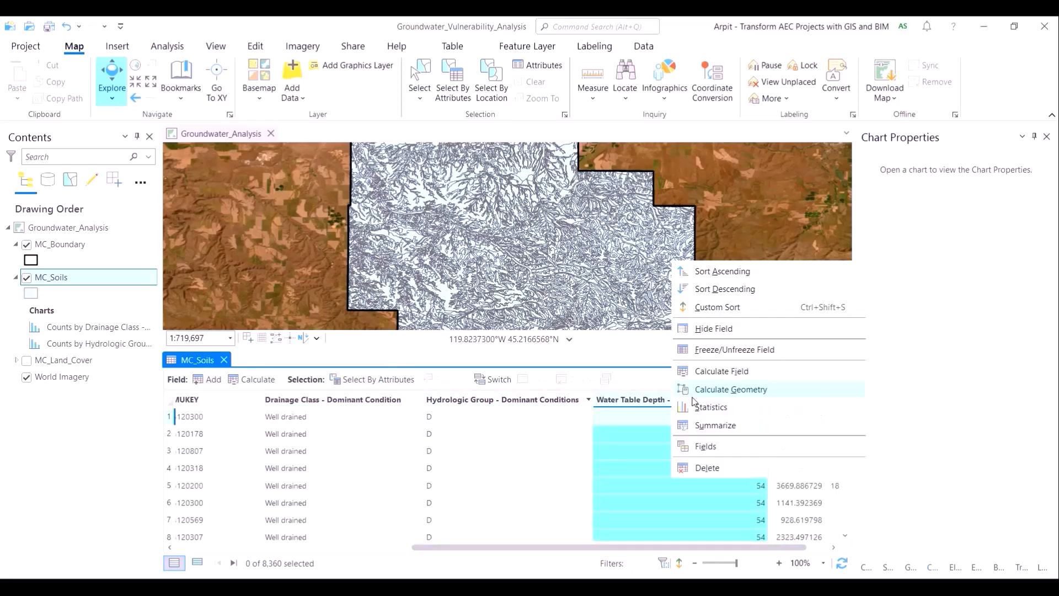
click(707, 414)
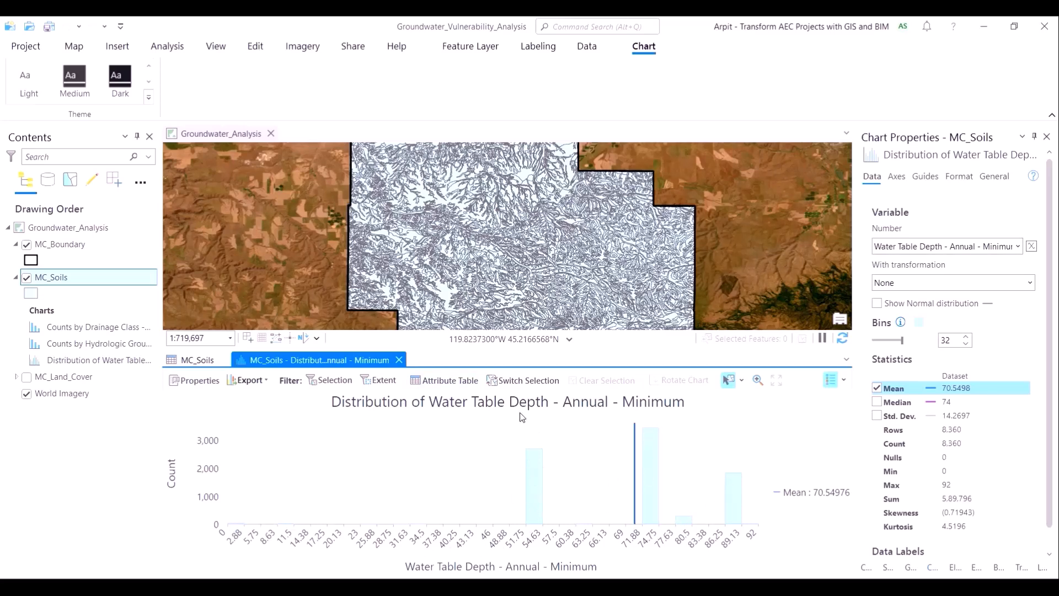
click(398, 359)
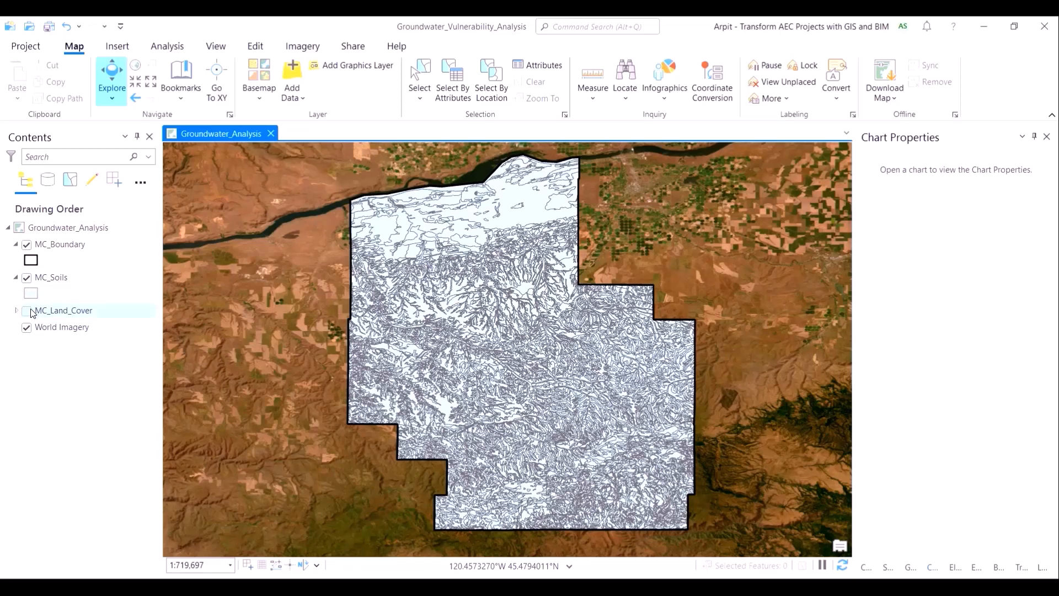
Display the MC_Land_Cover layer in place of MC_Soils and zoom to its extent.
click(28, 311)
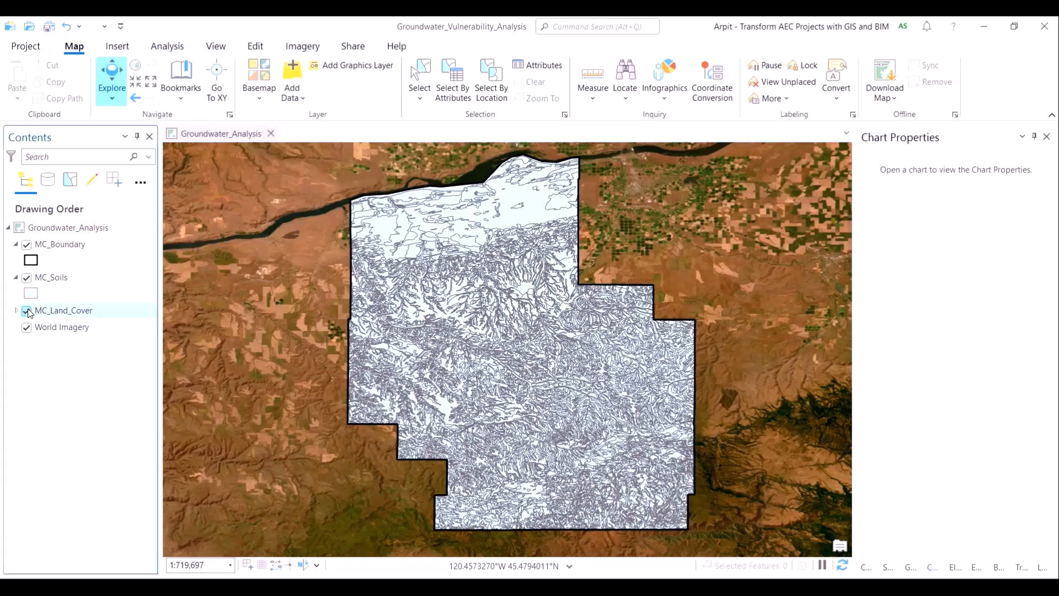
click(27, 278)
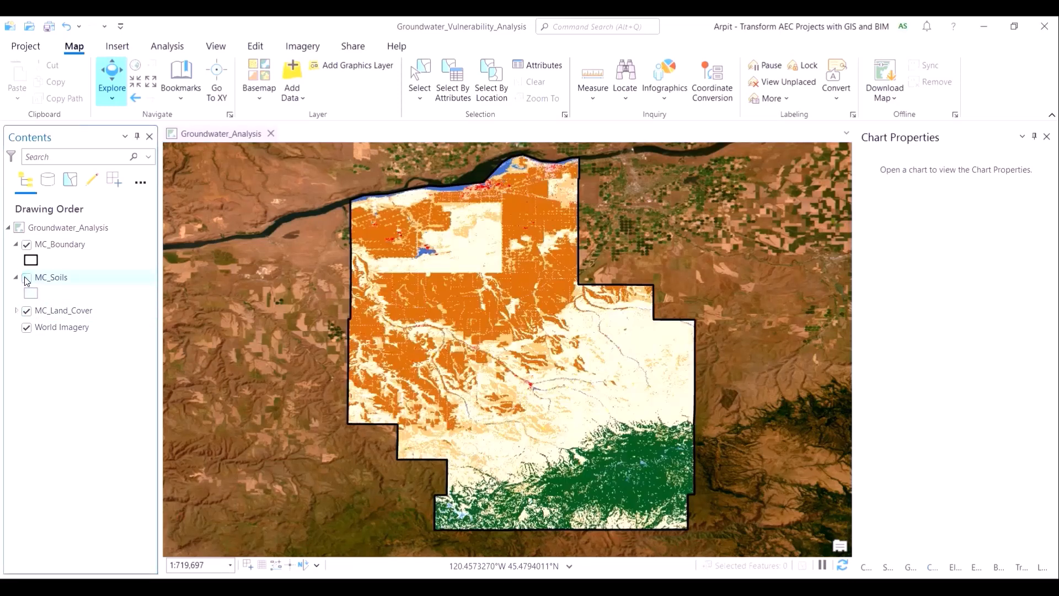
right_click(59, 313)
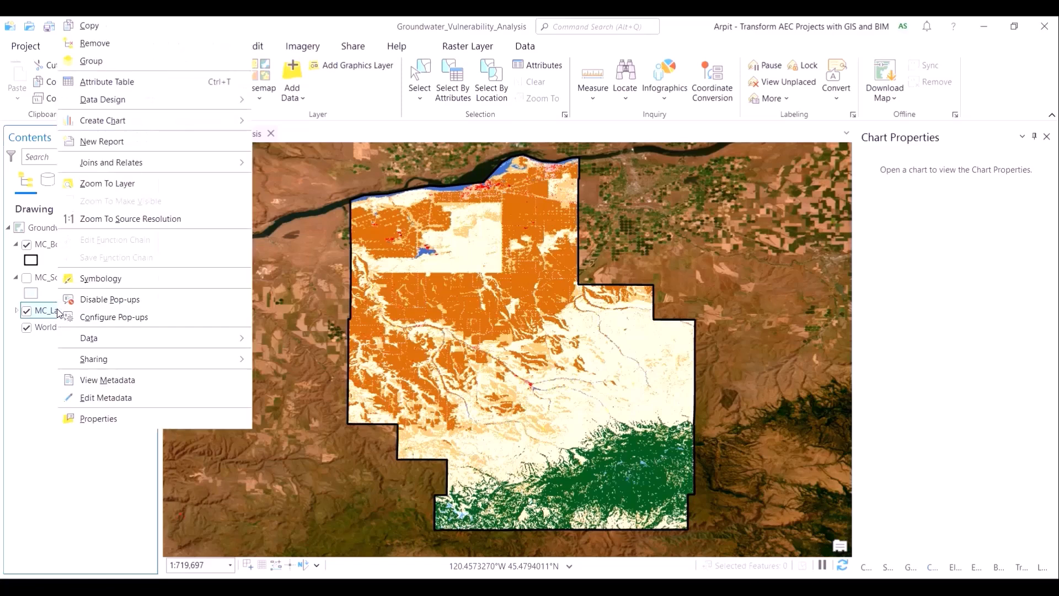
click(107, 184)
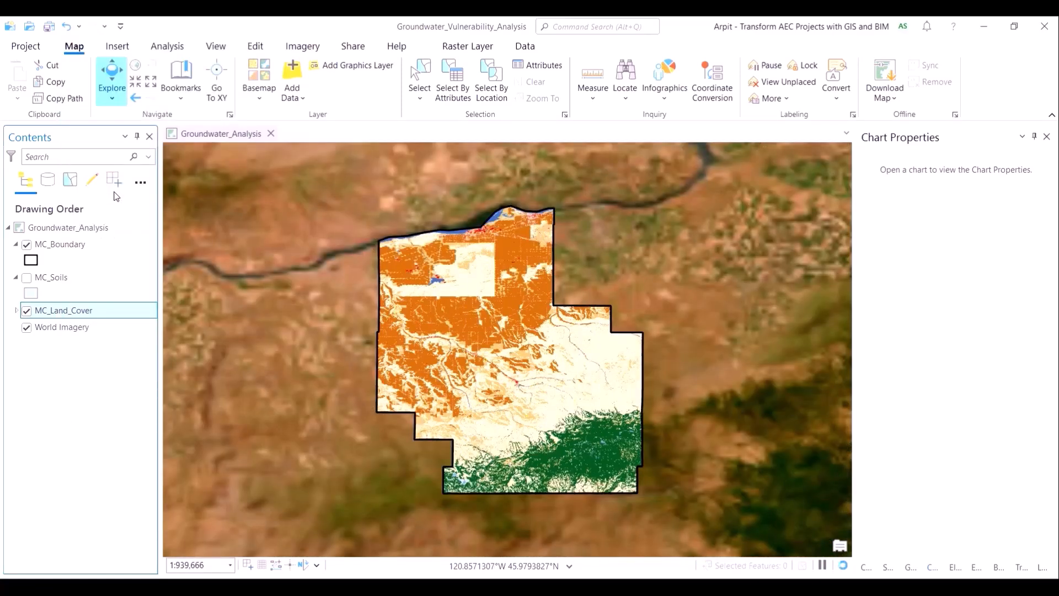
scroll(568, 357, up, 2)
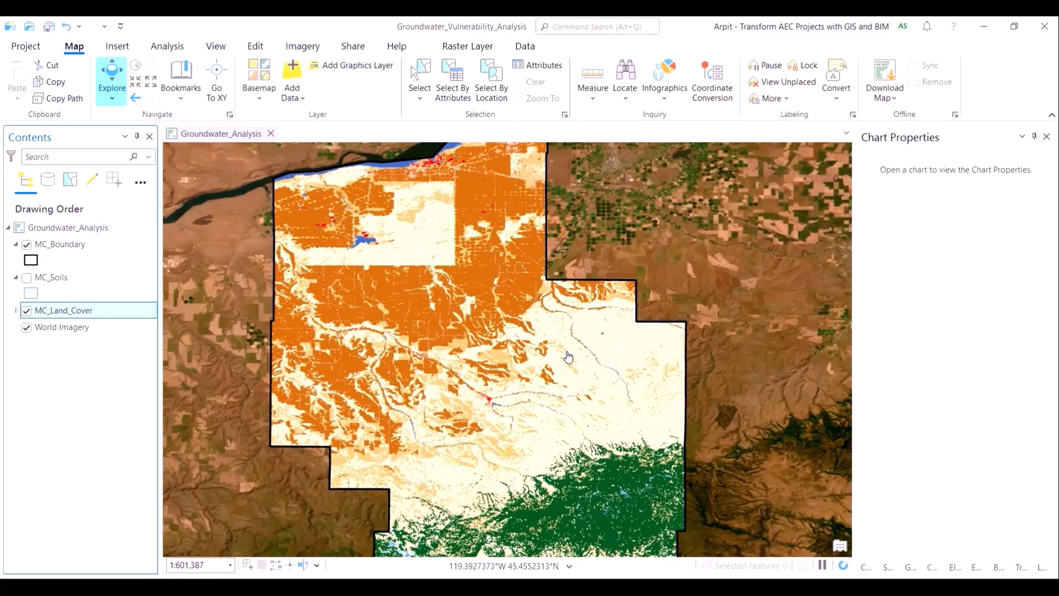
Expand the MC_Land_Cover legend and widen the layer list until the full land cover class names are readable.
click(16, 310)
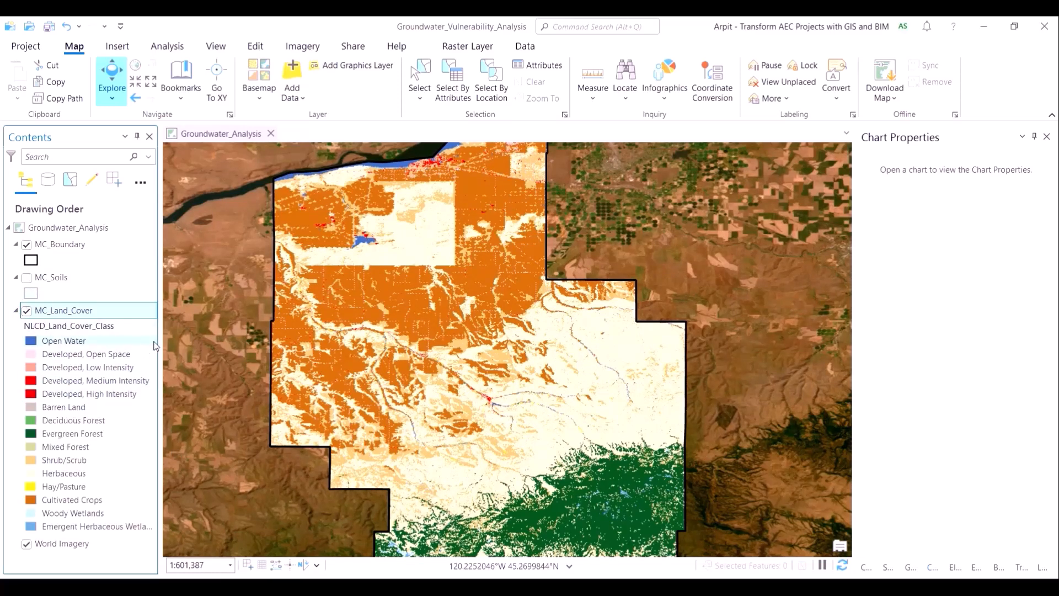
drag(161, 353, 187, 356)
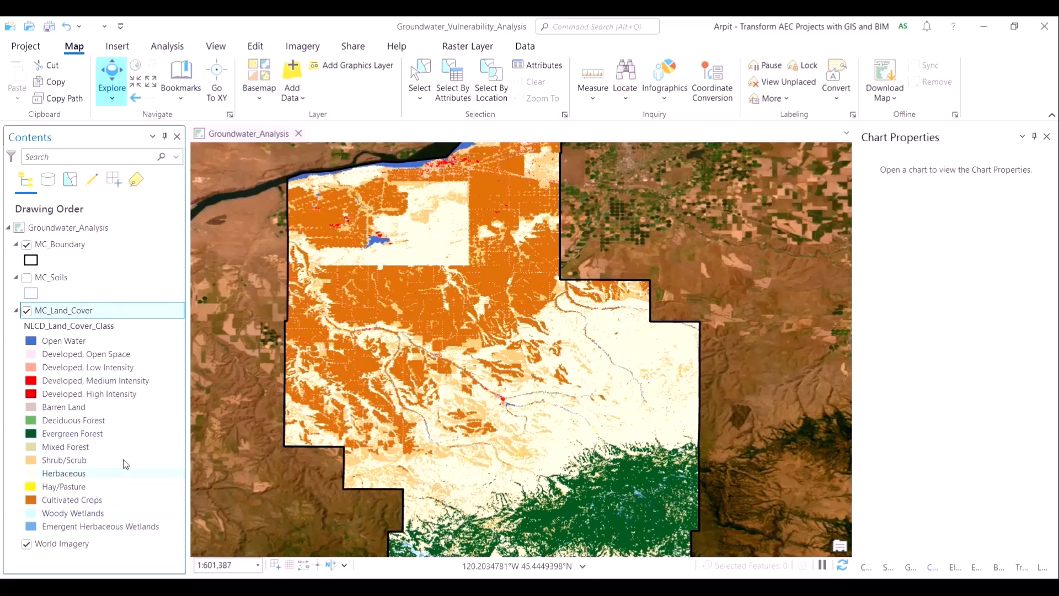
Compare the county's land cover with the underlying imagery by hiding MC_Land_Cover and displaying it again.
drag(656, 481, 658, 443)
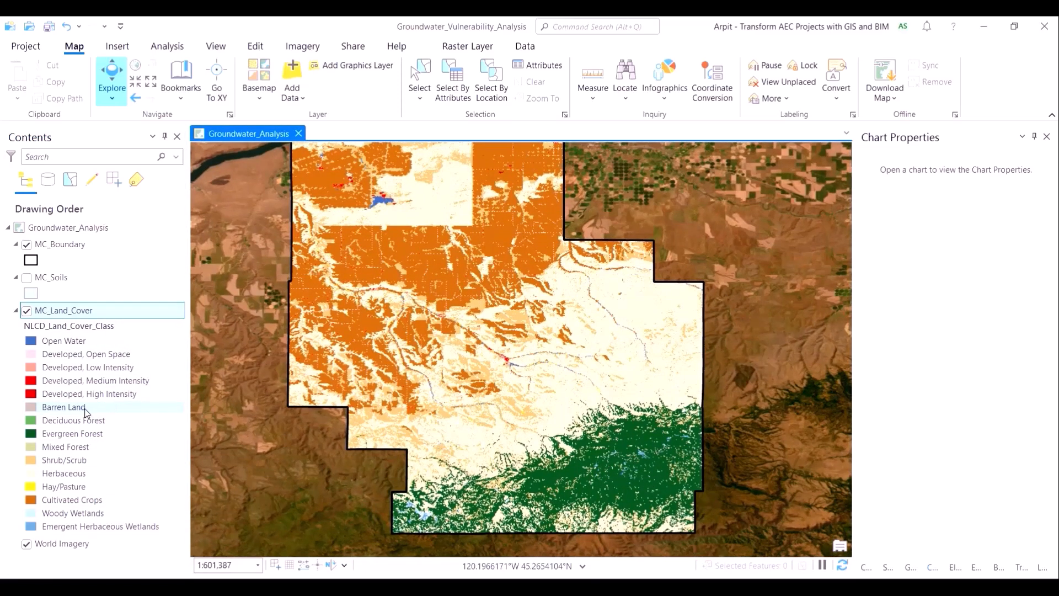
drag(492, 356, 492, 389)
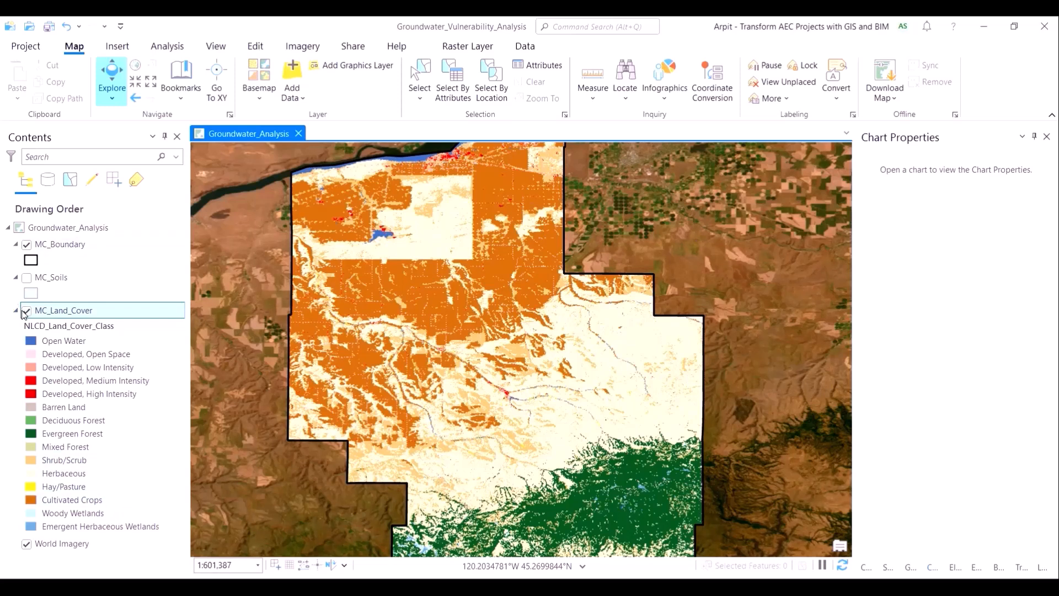
click(26, 311)
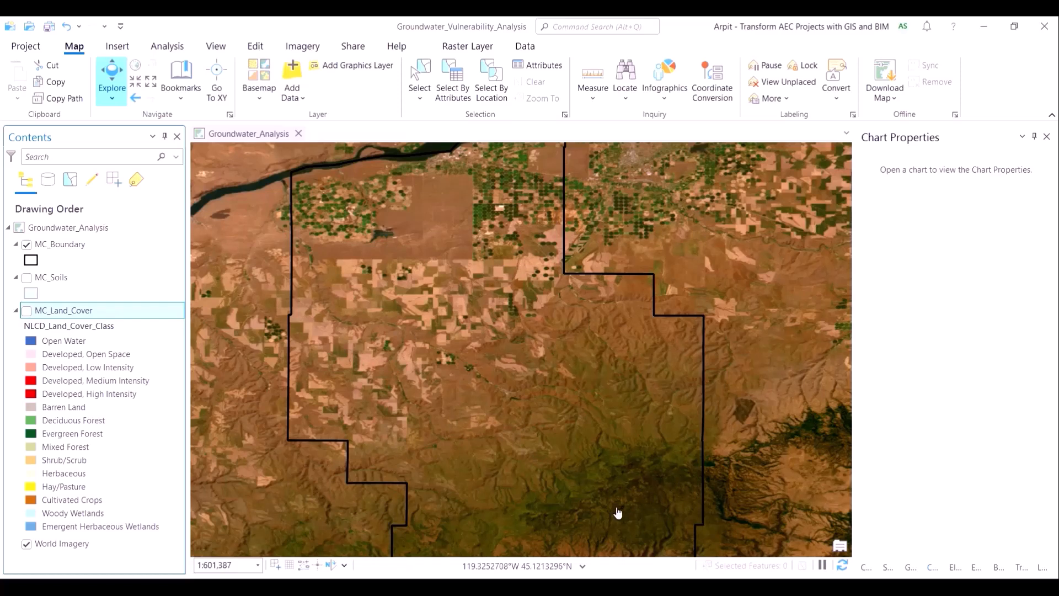
click(25, 312)
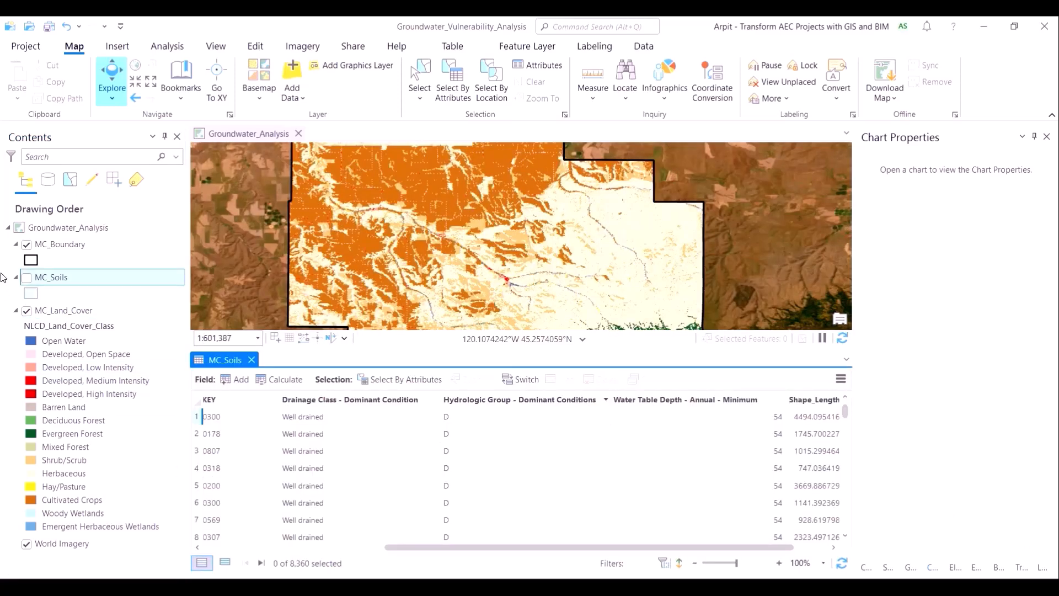
Set the Groundwater_Analysis map's XY coordinate system to NAD 1983 StatePlane Oregon North FIPS 3601 (US Feet).
right_click(52, 228)
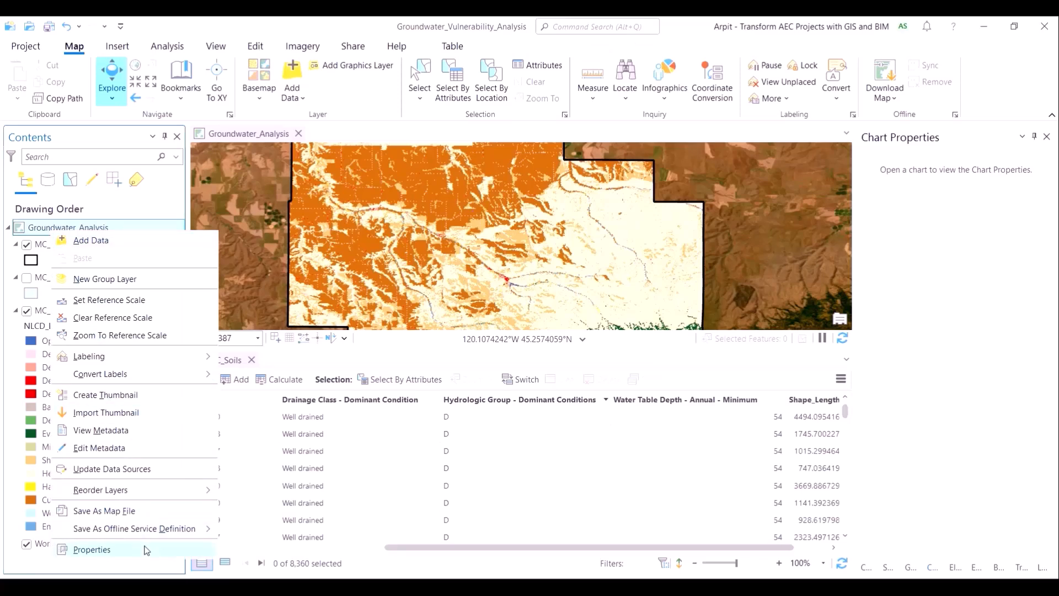
click(91, 550)
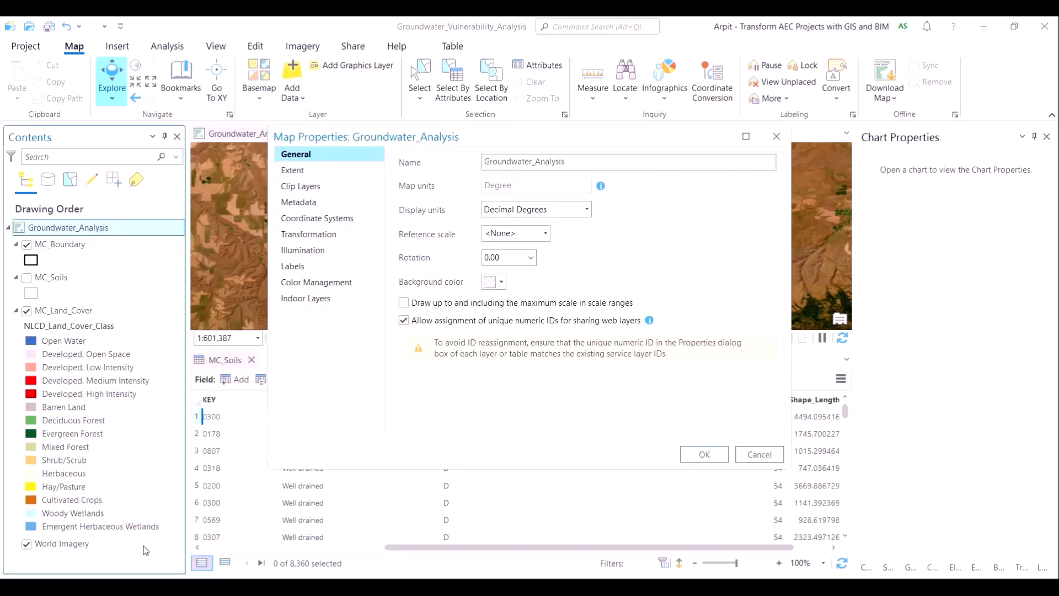
click(332, 221)
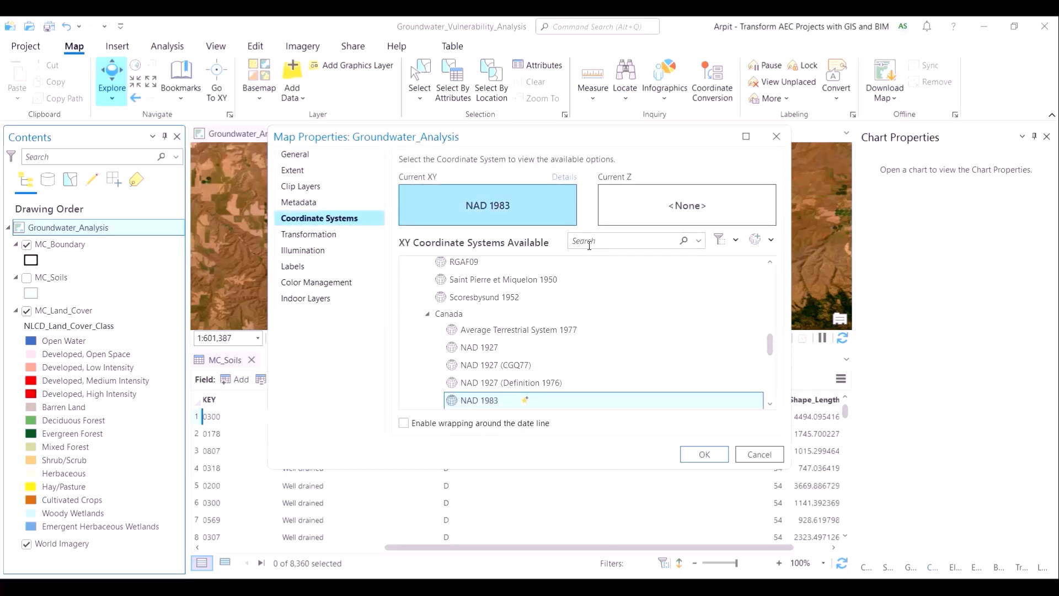
click(616, 243)
text(NAD 1983 StatePlane Oreg)
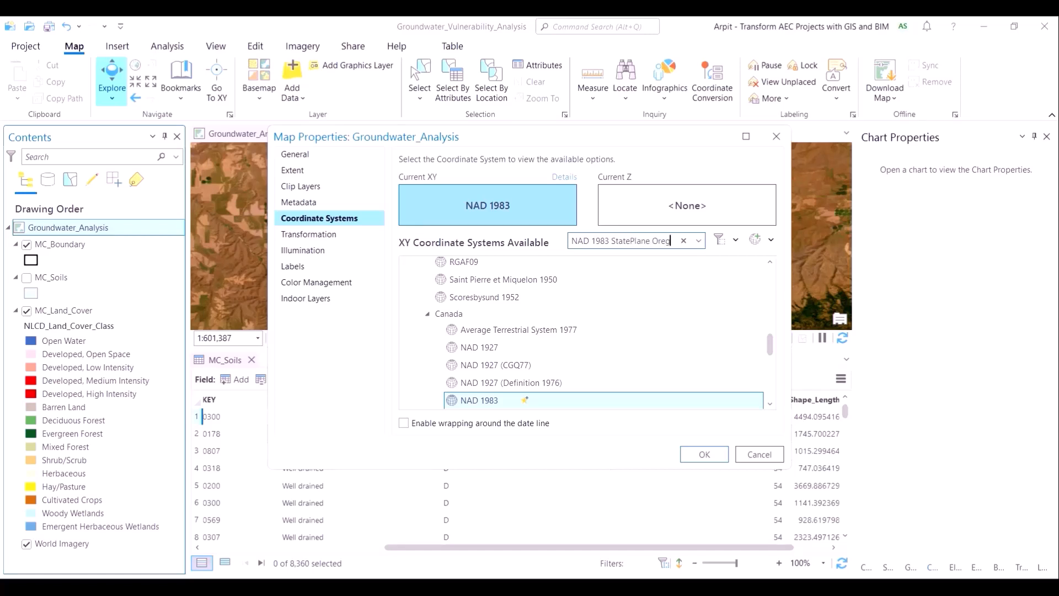
text(on North)
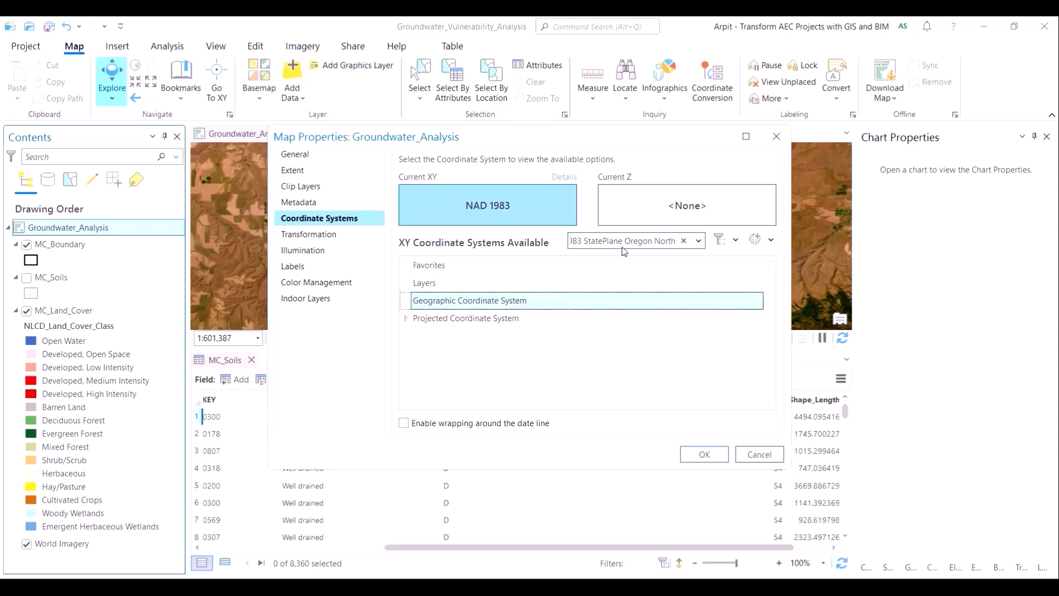
click(406, 319)
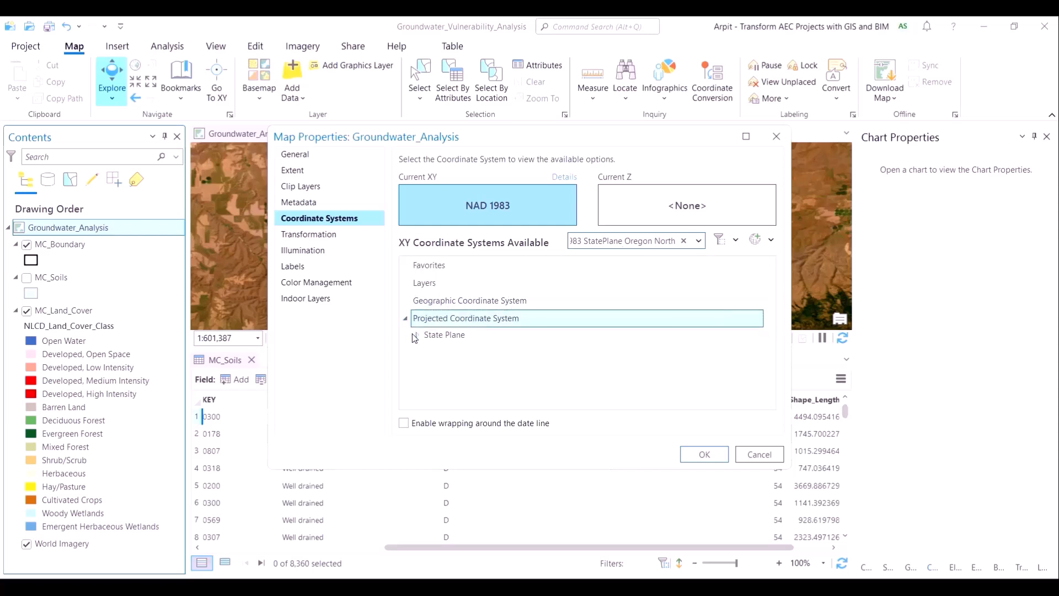
click(415, 335)
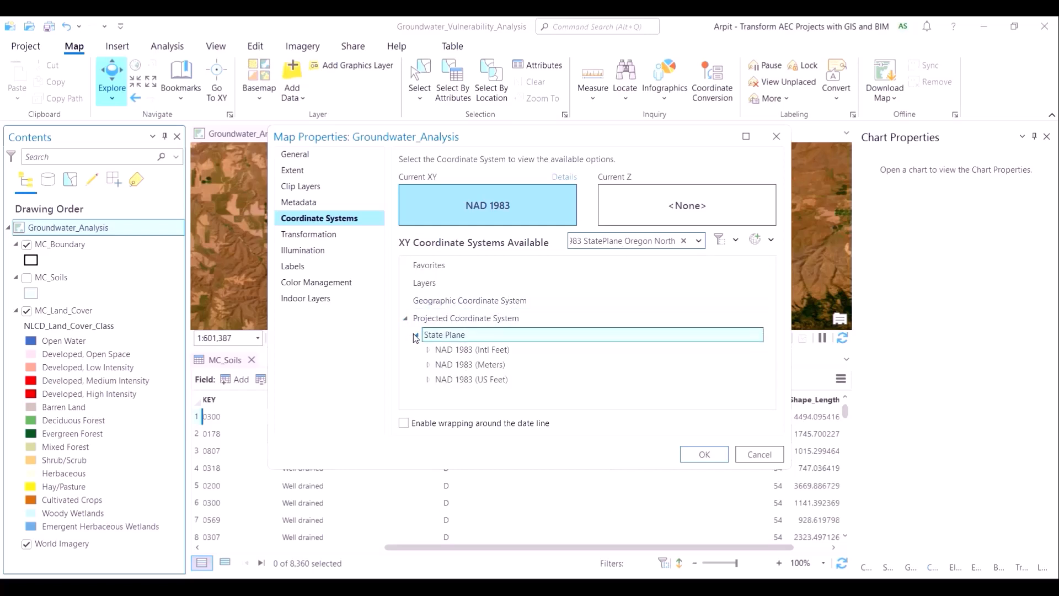
click(428, 380)
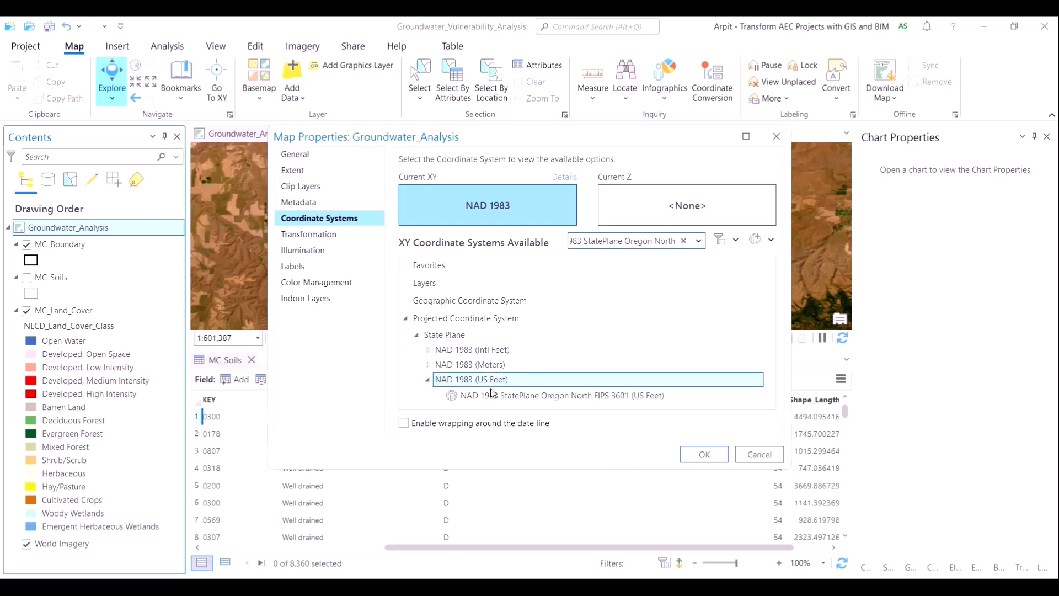
click(468, 398)
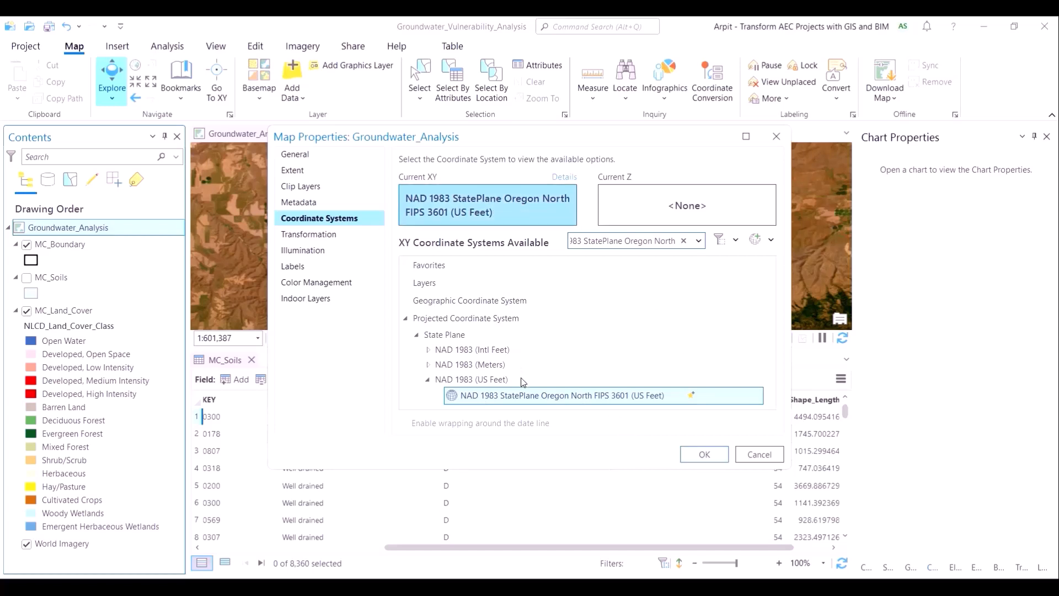
click(694, 454)
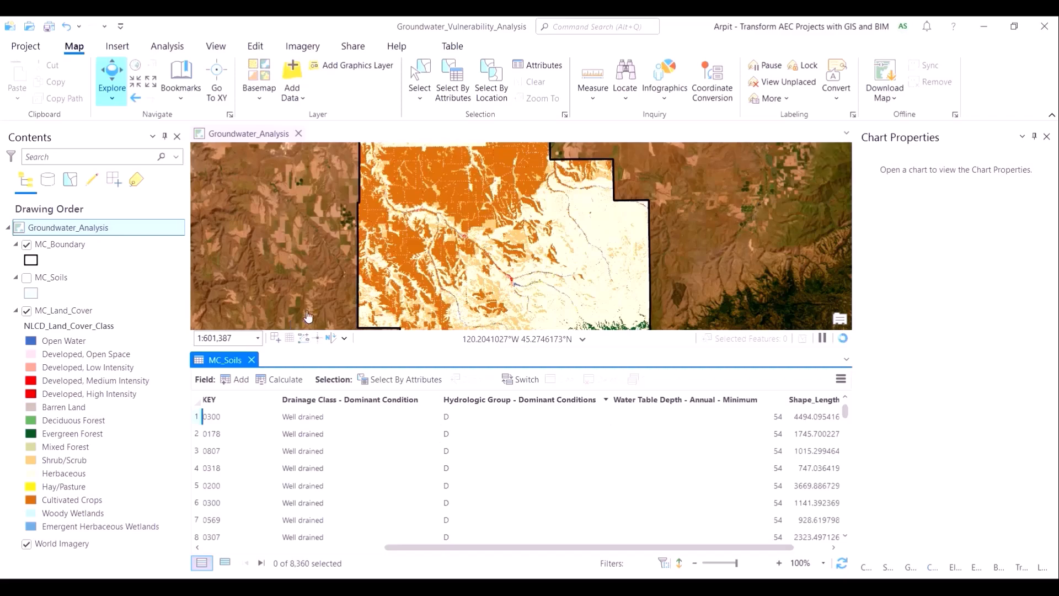
Close the MC_Soils attribute table and inspect the full county extent on the map.
click(251, 360)
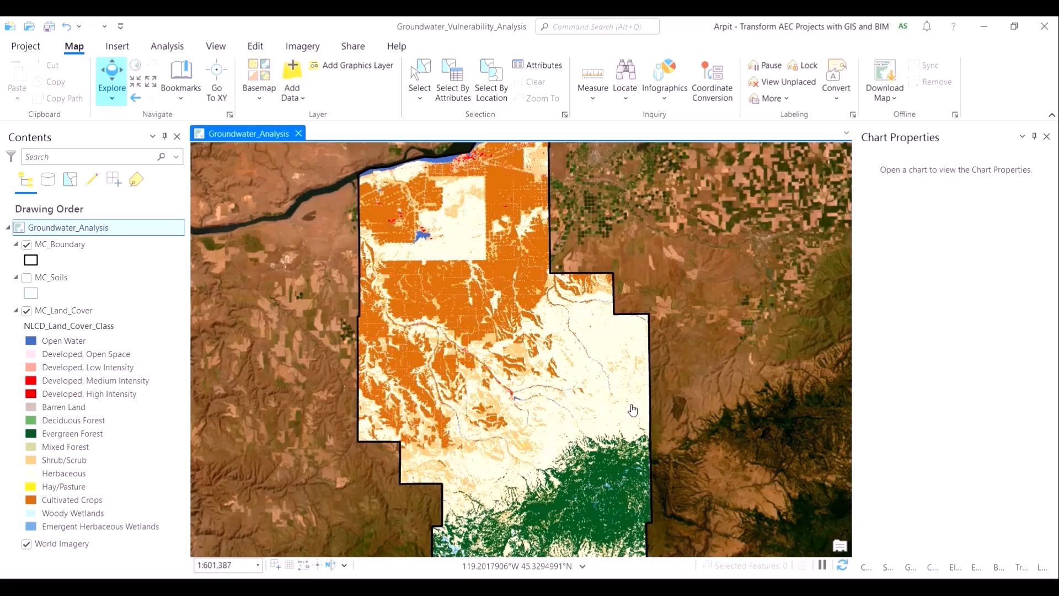
scroll(628, 408, down, 2)
scroll(633, 415, up, 2)
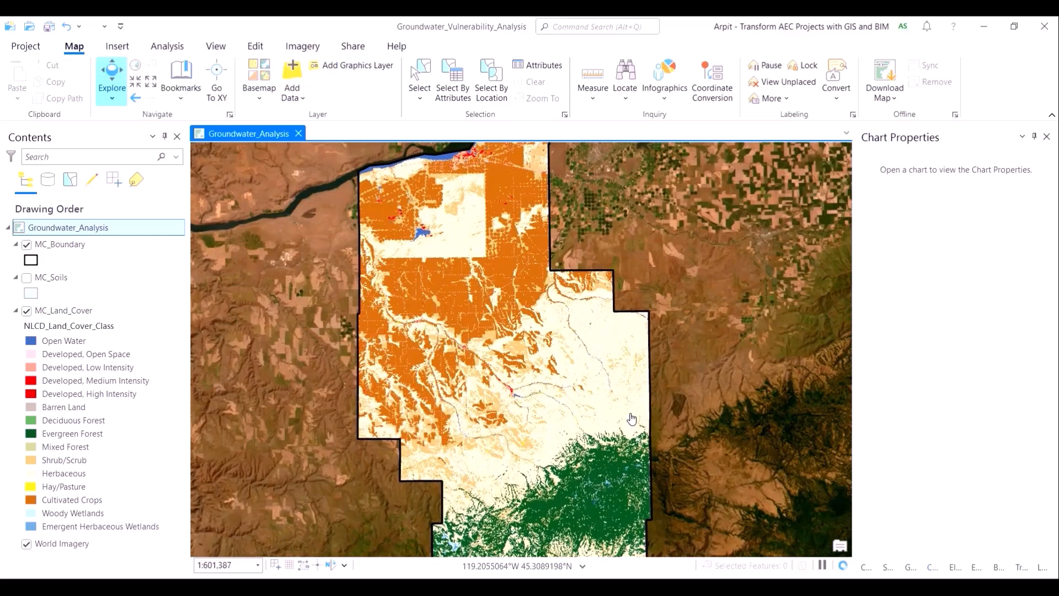
scroll(632, 420, down, 2)
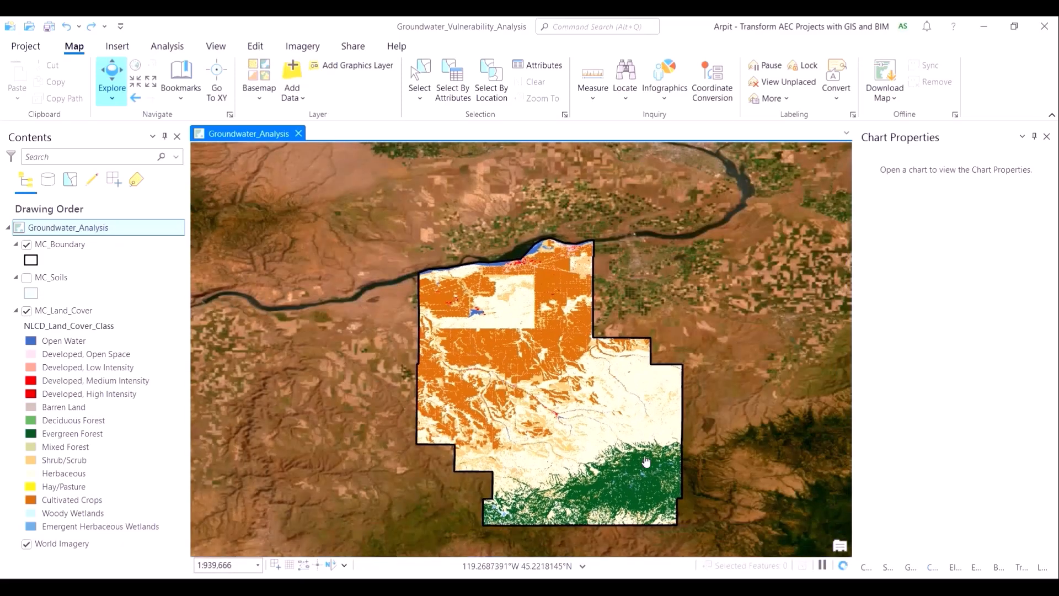
drag(703, 474, 674, 431)
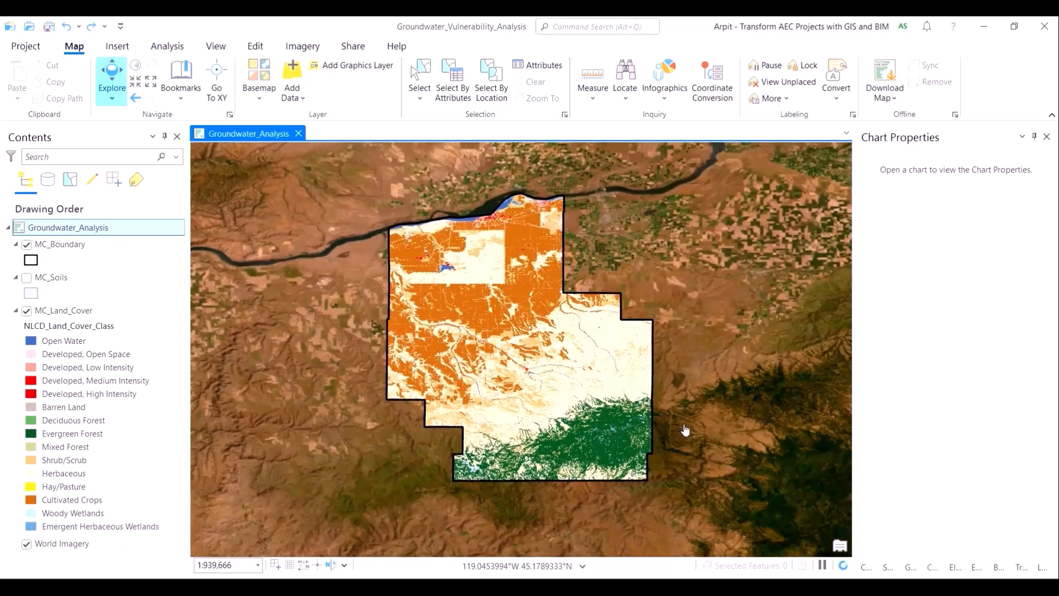
key(ctrl+y)
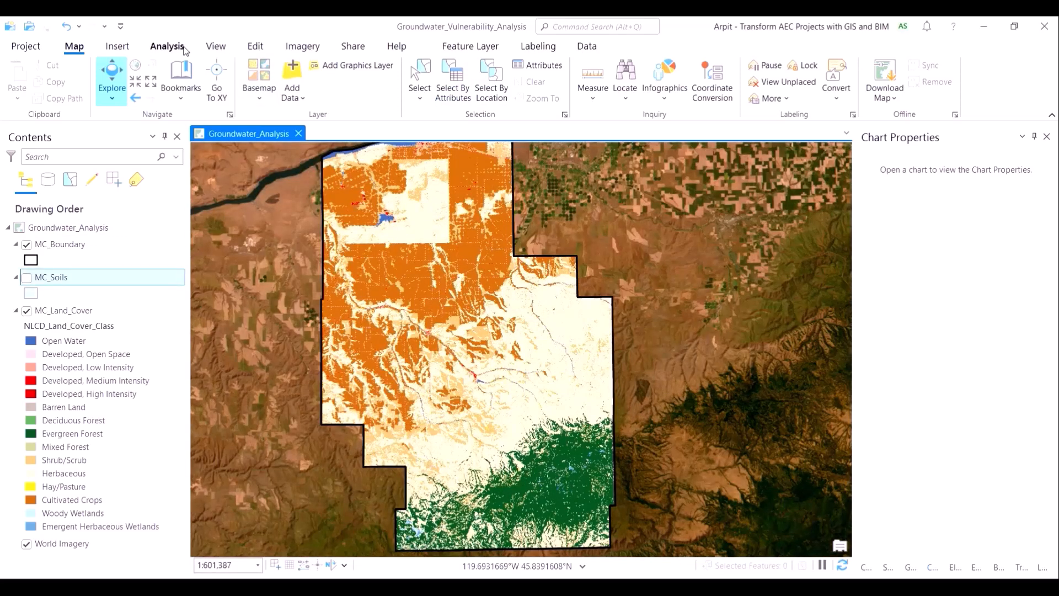
Set the output coordinate system in the project's geoprocessing environments to NAD 1983 StatePlane Oregon North FIPS 3601.
click(185, 51)
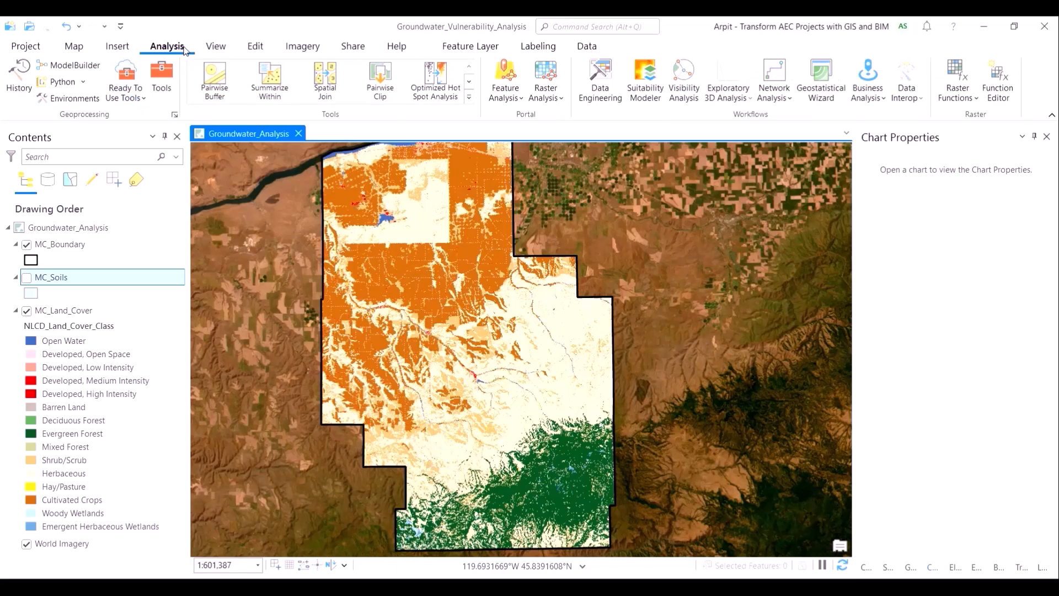
click(83, 99)
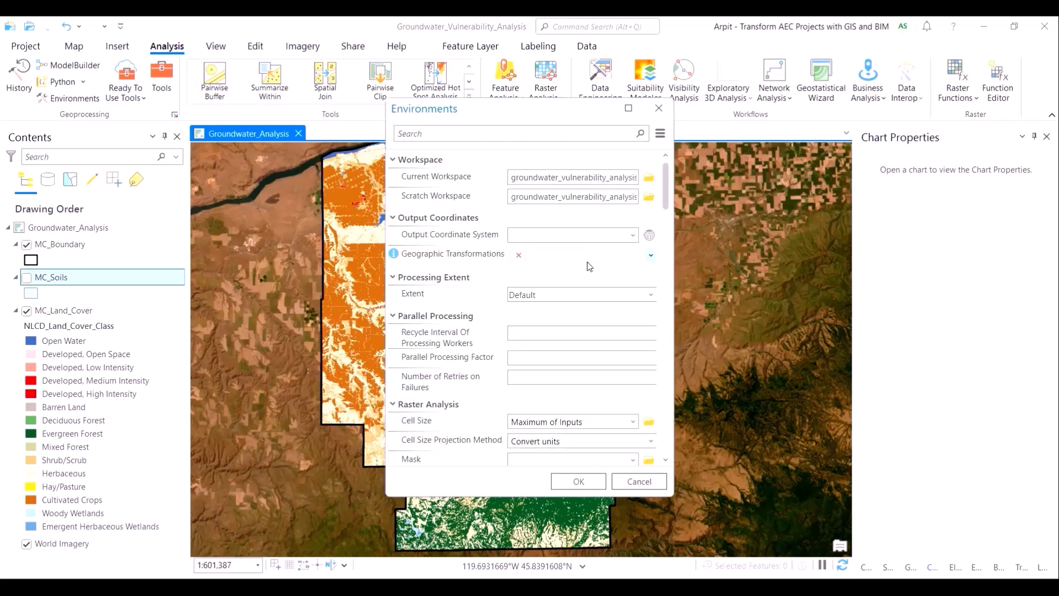
drag(675, 211, 789, 211)
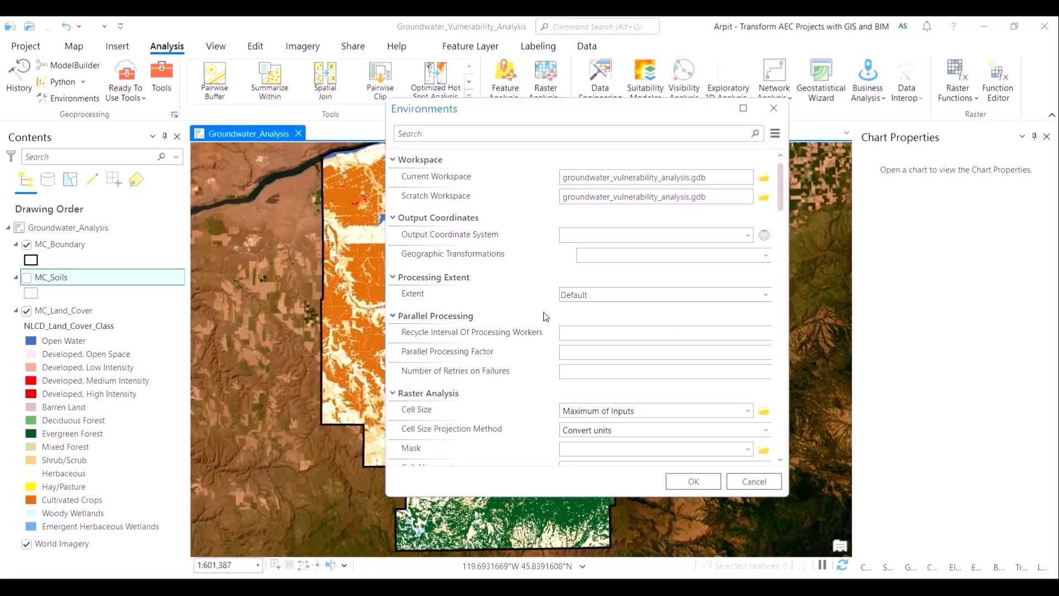
drag(781, 198, 782, 203)
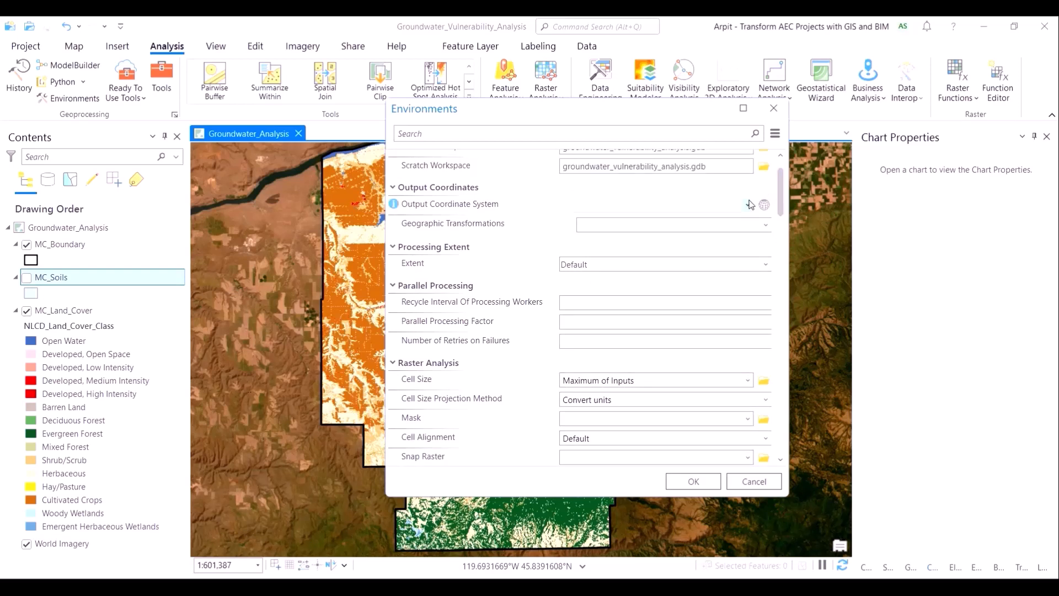
click(748, 205)
click(738, 221)
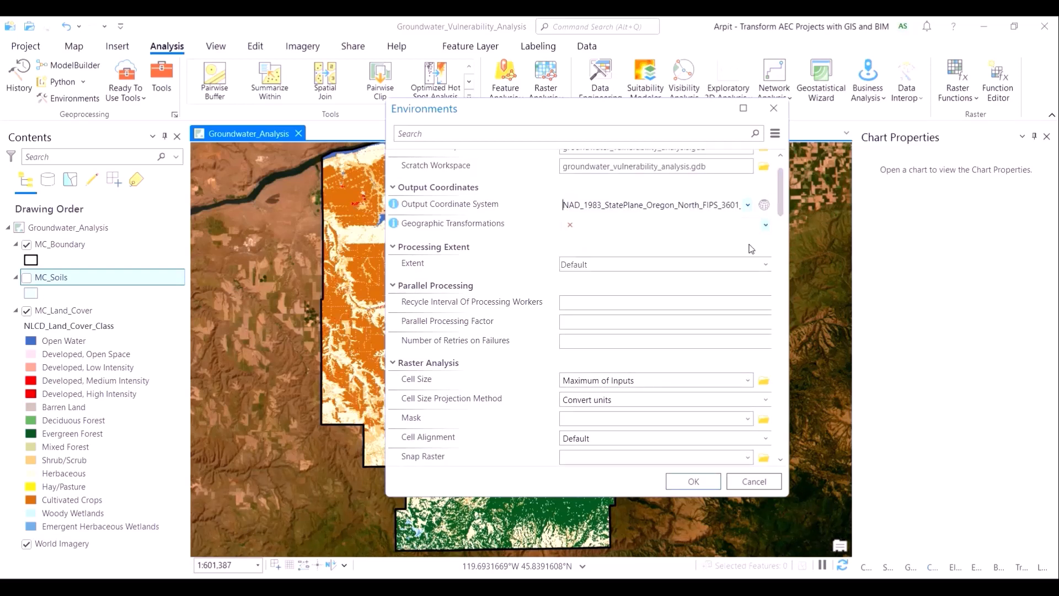
Match the processing extent to the MC_Boundary layer and the raster cell size to MC_Land_Cover, and apply the environment settings.
click(766, 264)
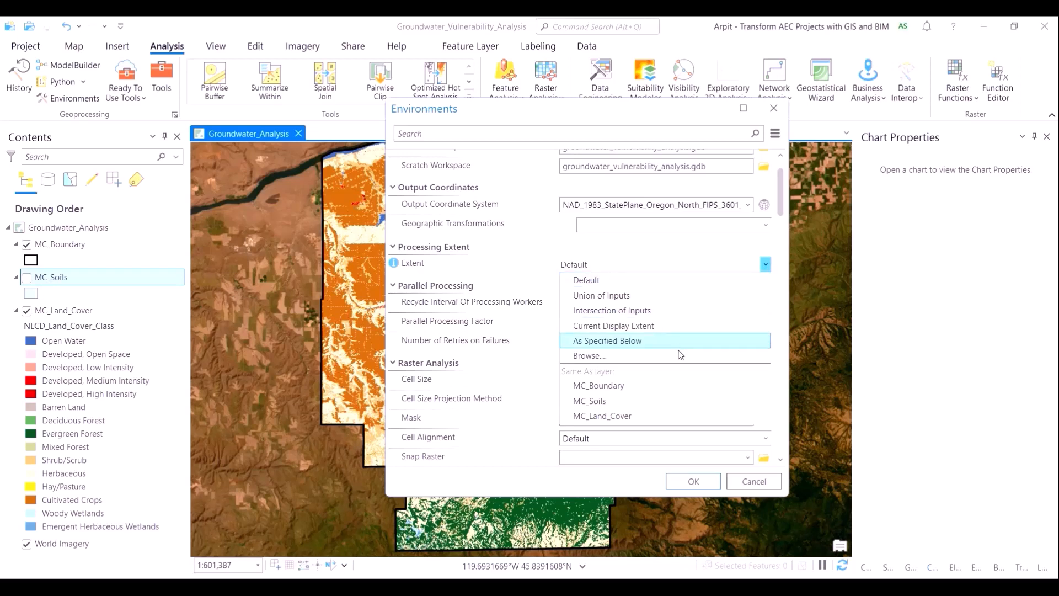
click(682, 386)
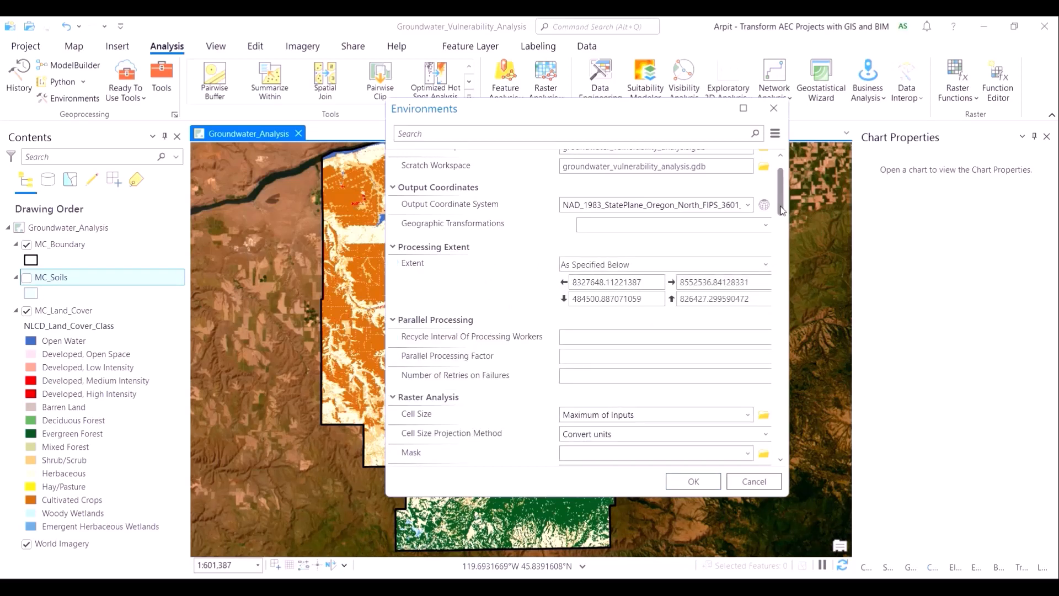
click(748, 415)
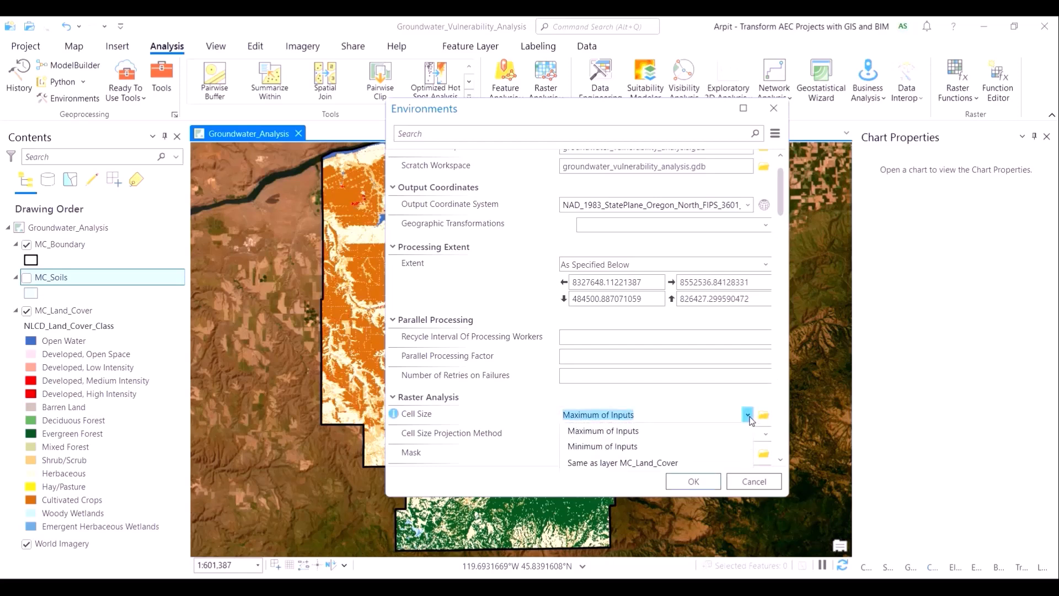
click(712, 464)
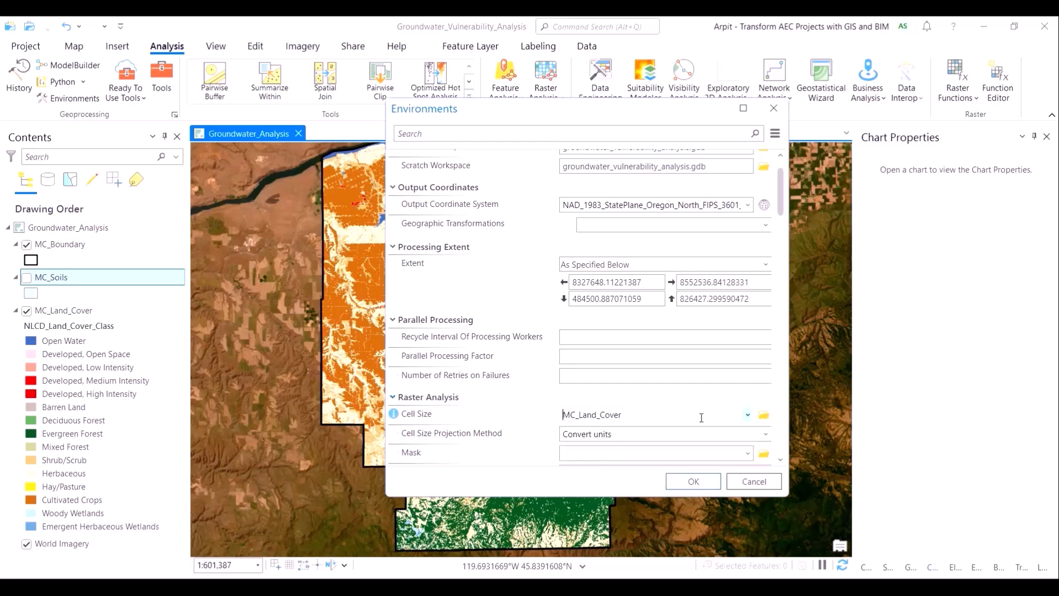
click(694, 481)
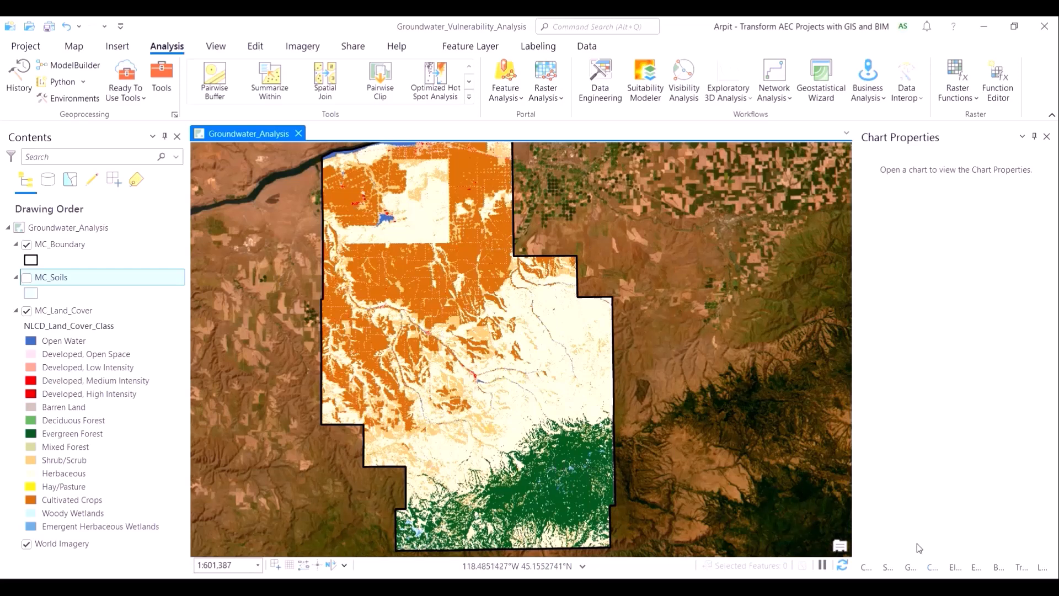
Find and open the Polygon to Raster geoprocessing tool, review its environment settings and return to its parameters.
click(910, 568)
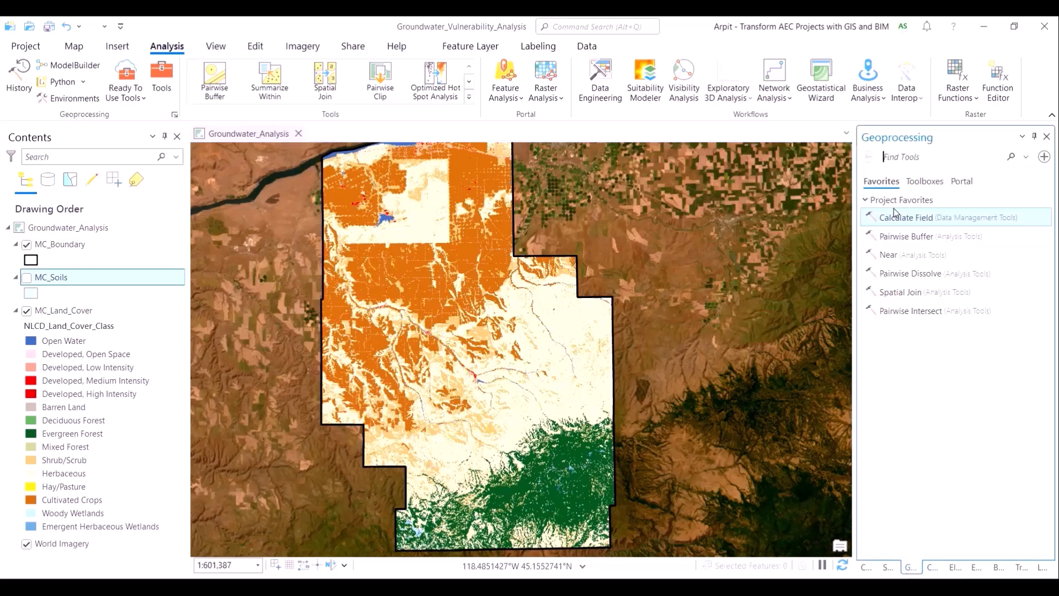
text(polygo)
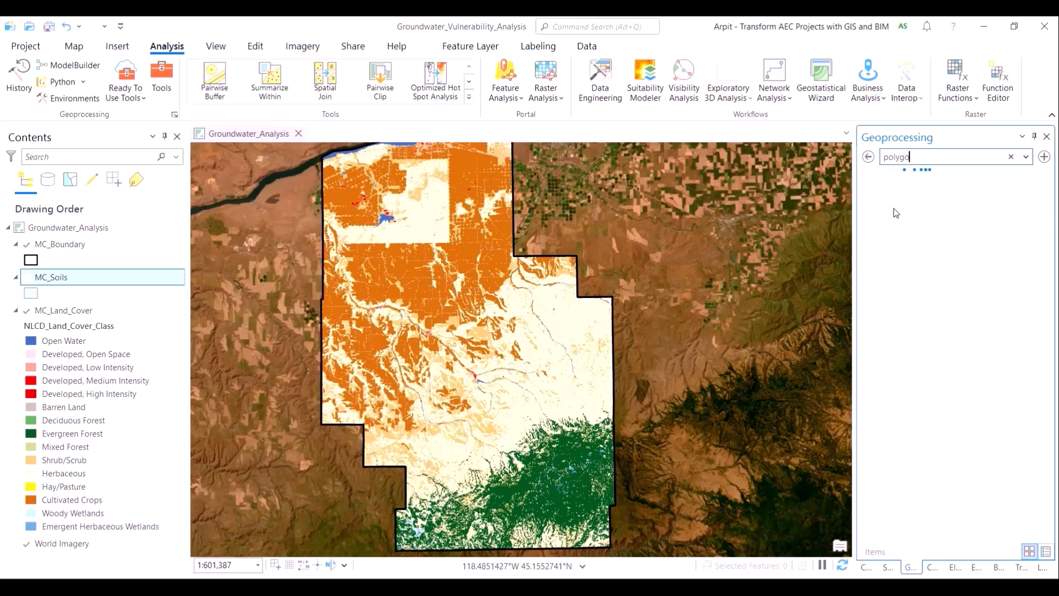
text(n to raster)
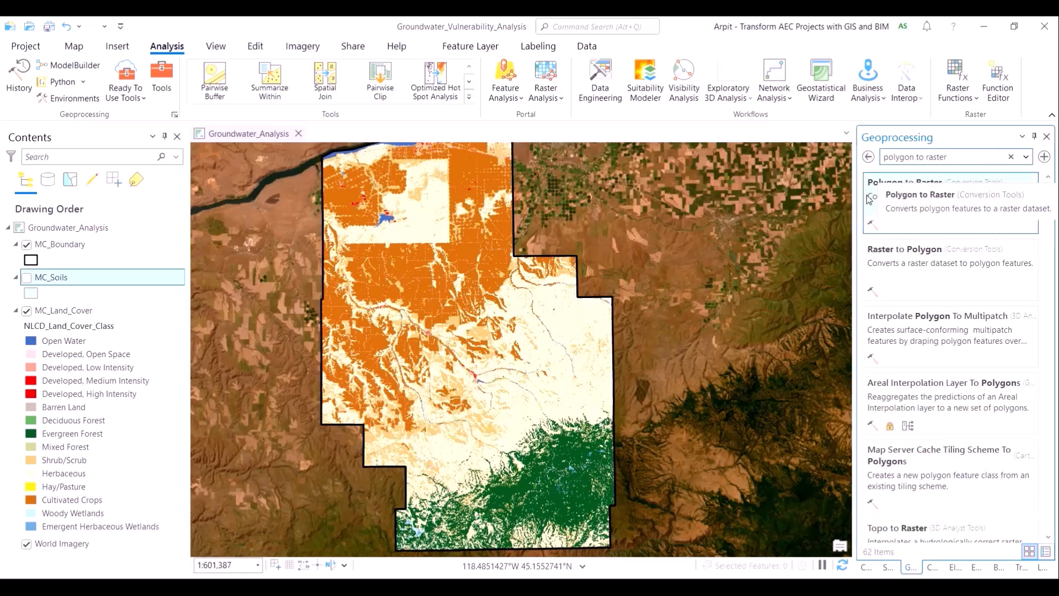
click(869, 199)
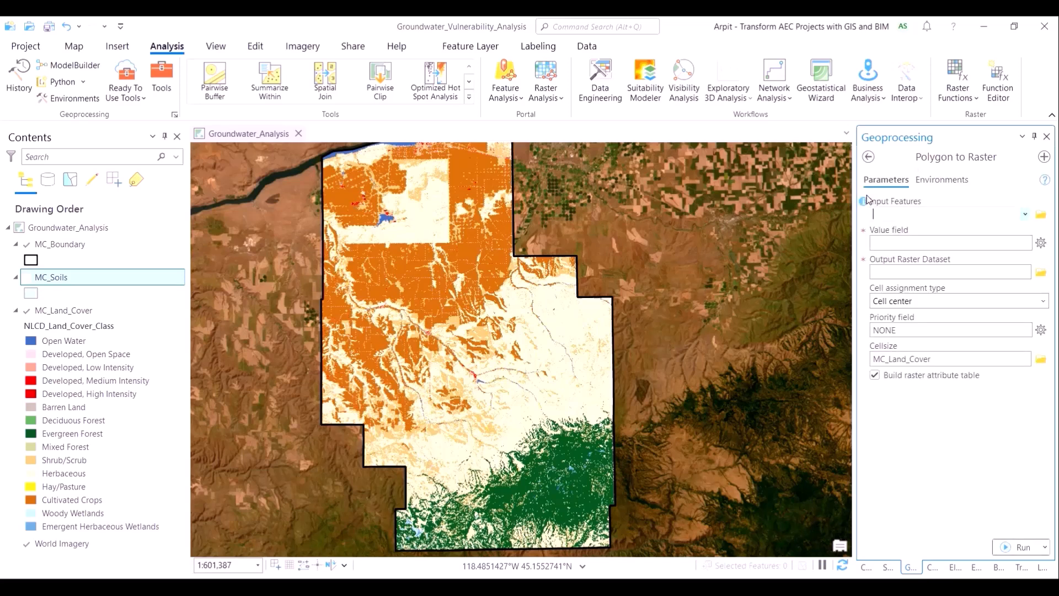
click(932, 181)
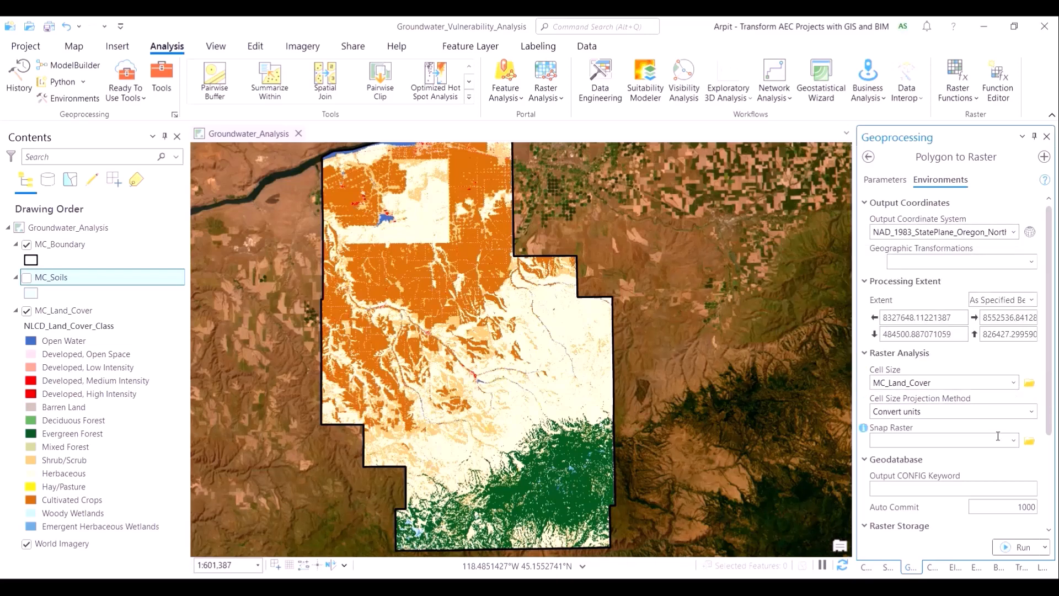
click(889, 181)
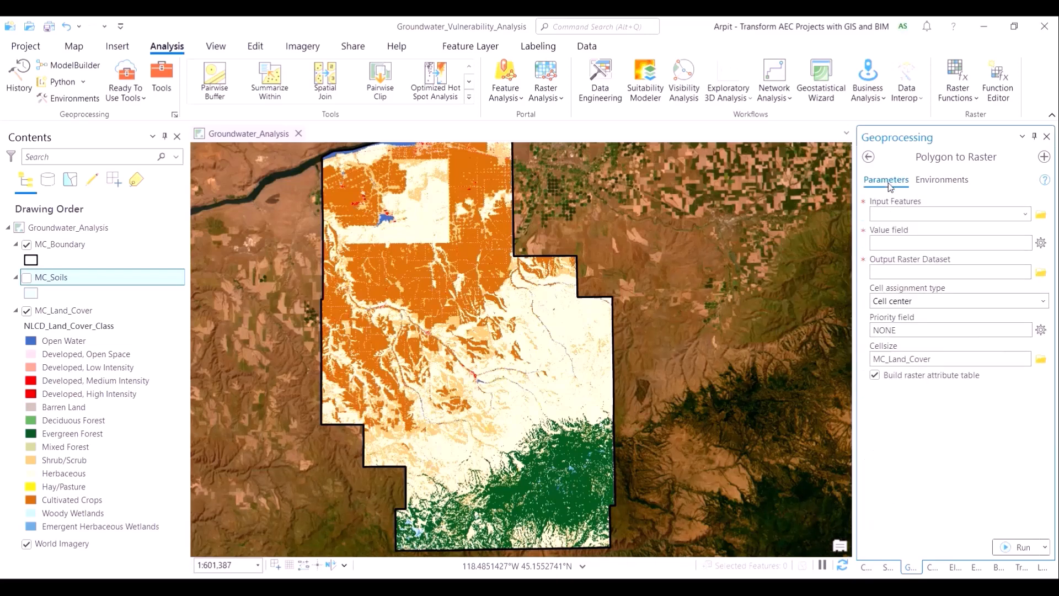
Convert the MC_Soils polygons to a raster named Drainage_Conditions, using Drainage Class - Dominant Condition as the value field.
click(1028, 214)
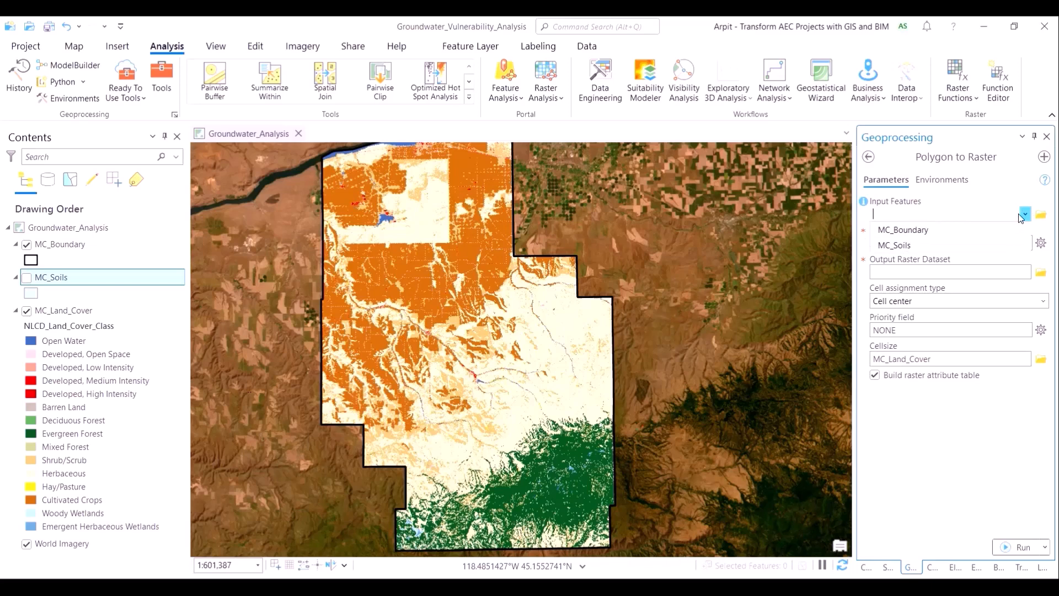
click(1006, 246)
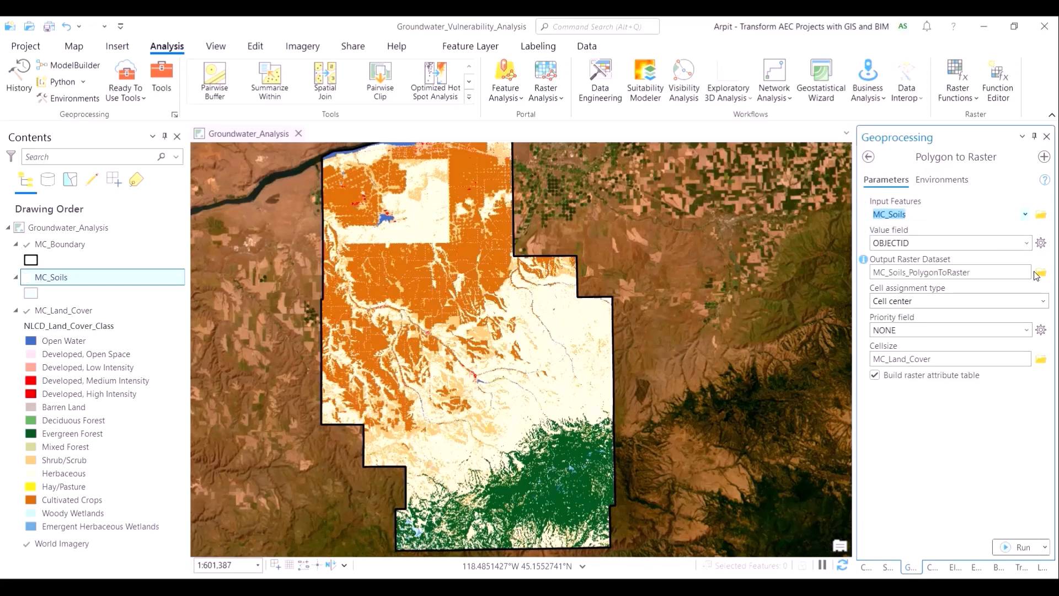
click(1027, 244)
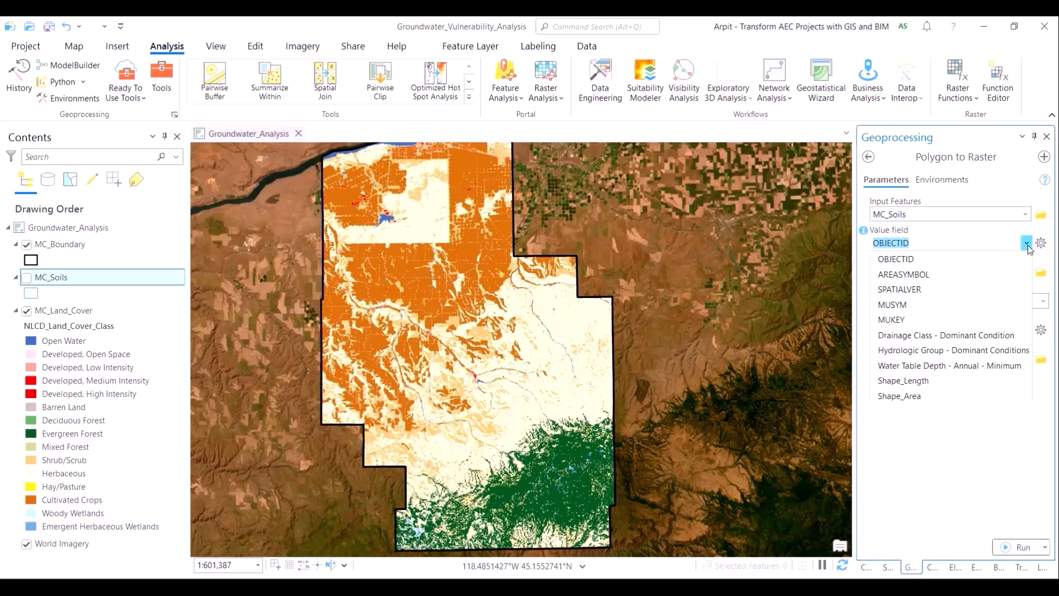
click(986, 336)
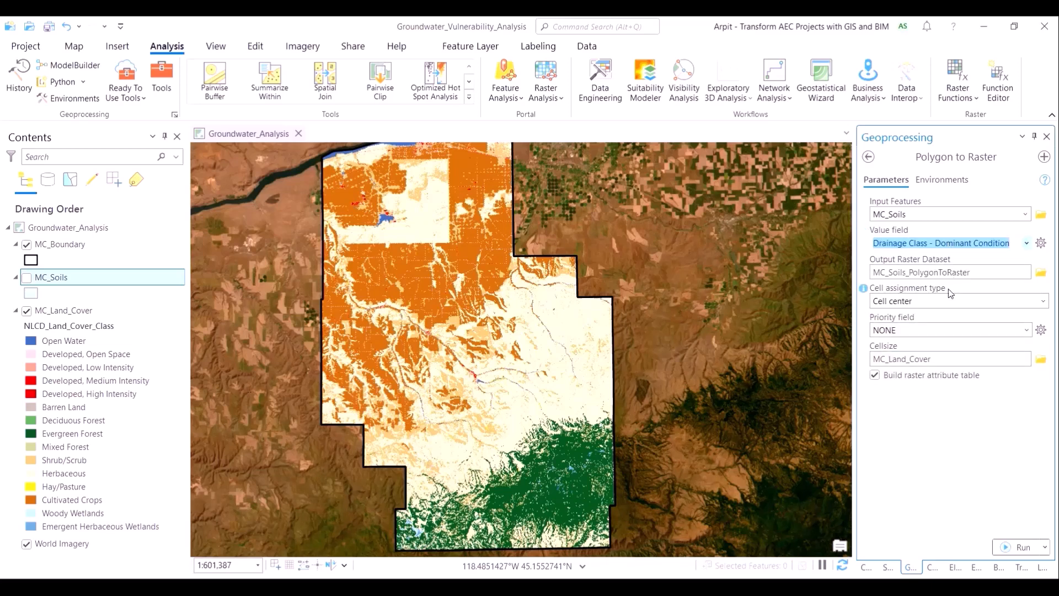
click(943, 272)
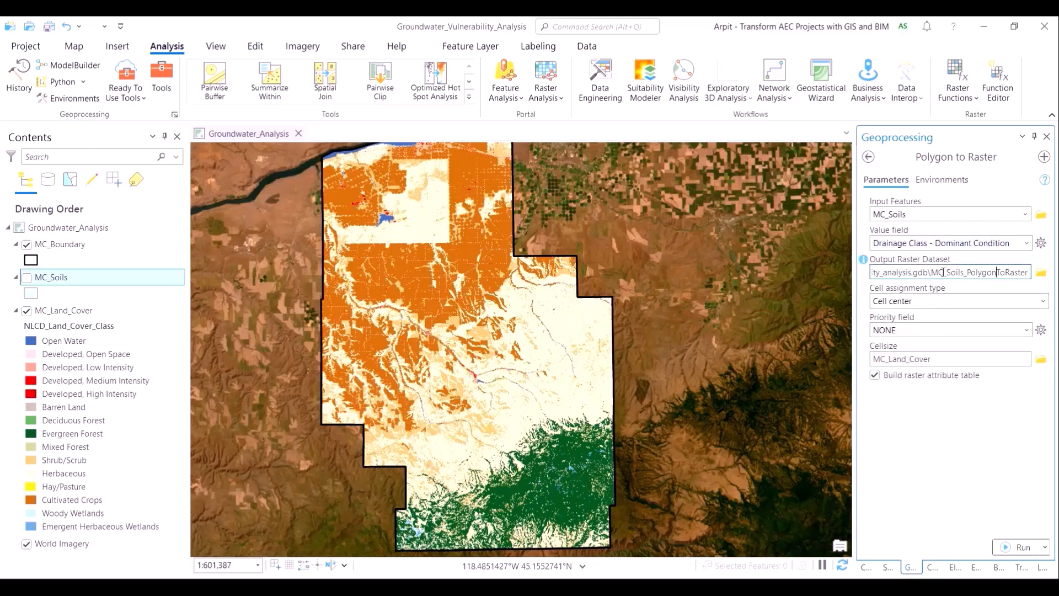
key(ctrl+a)
text(Drainage_Conditions)
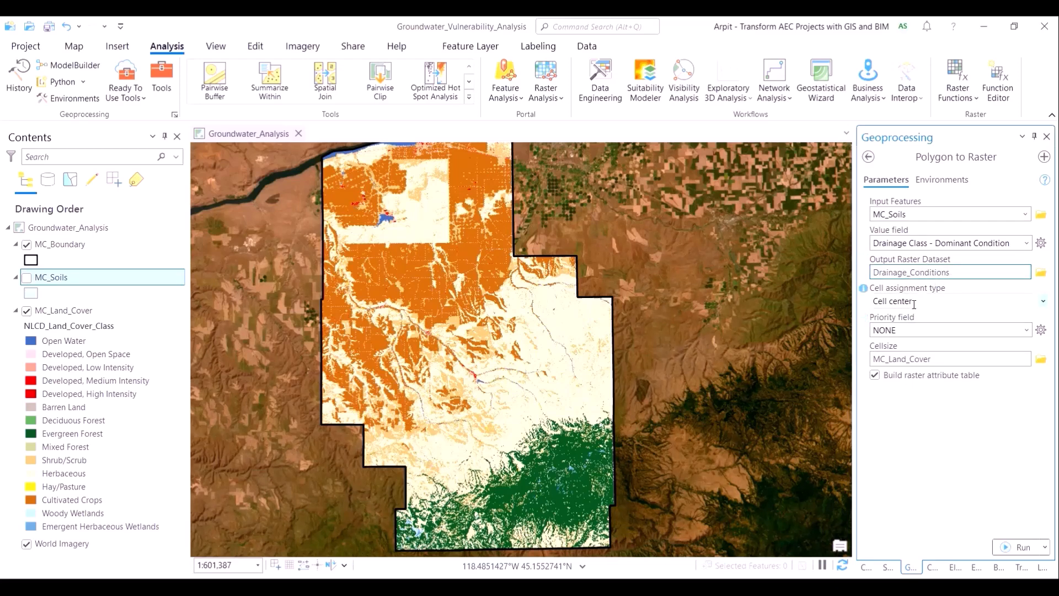
click(1007, 501)
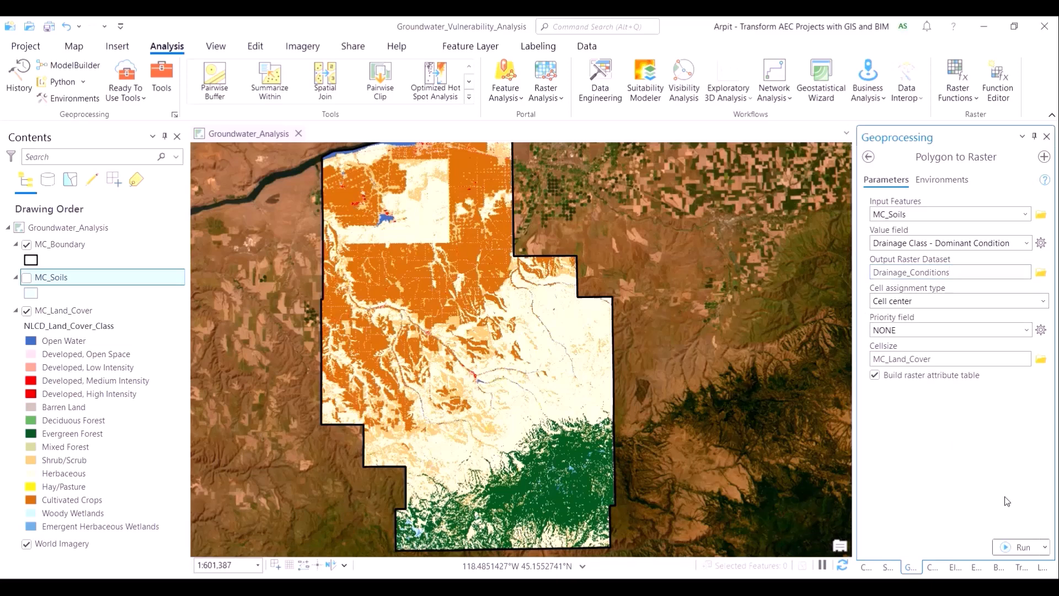
click(1017, 547)
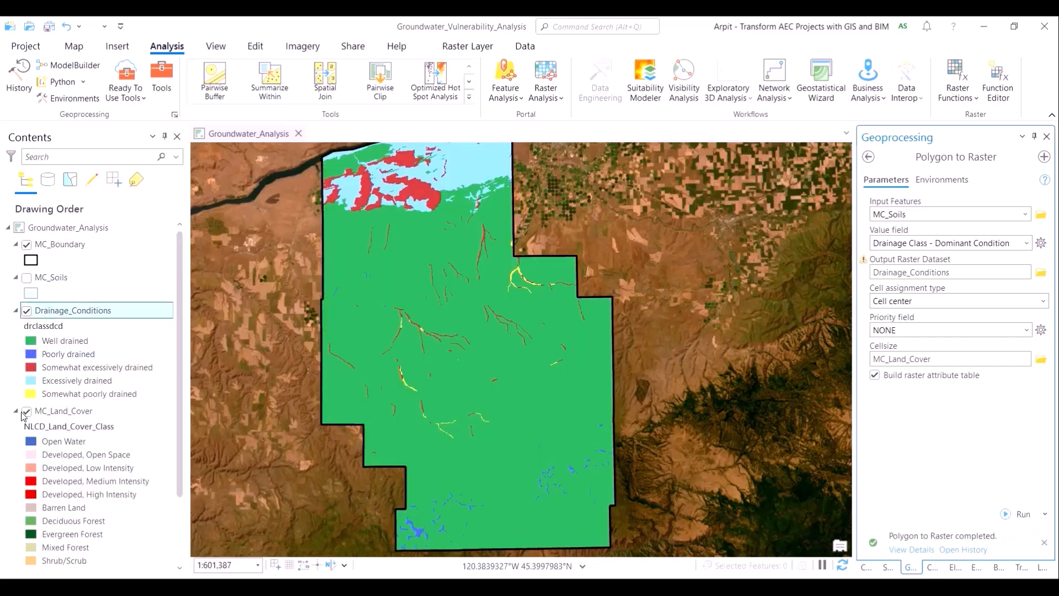
Hide the MC_Land_Cover layer and inspect the Drainage_Conditions raster across the whole county.
click(24, 412)
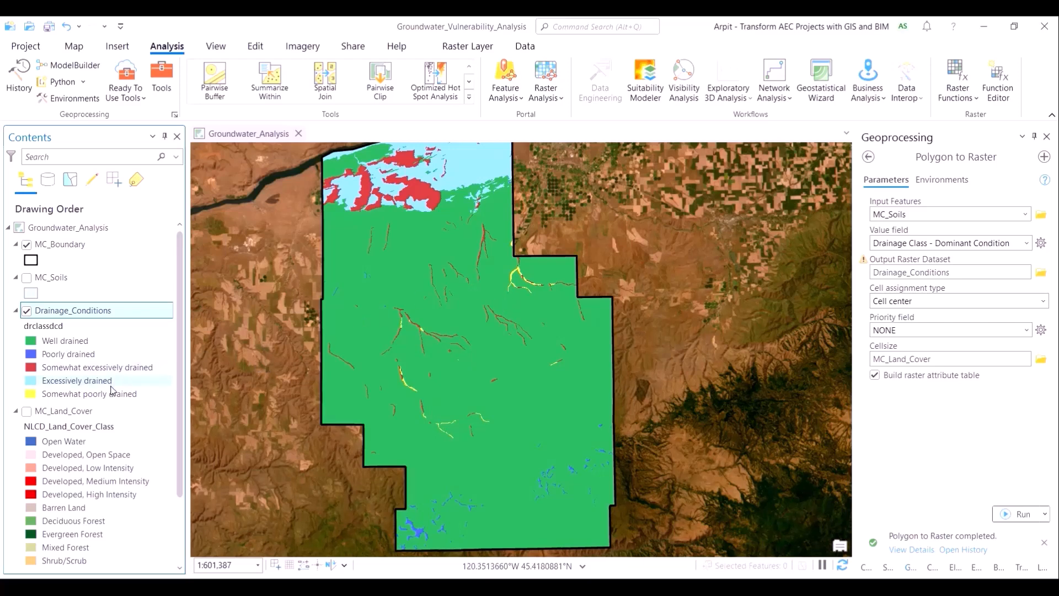
drag(449, 217, 462, 286)
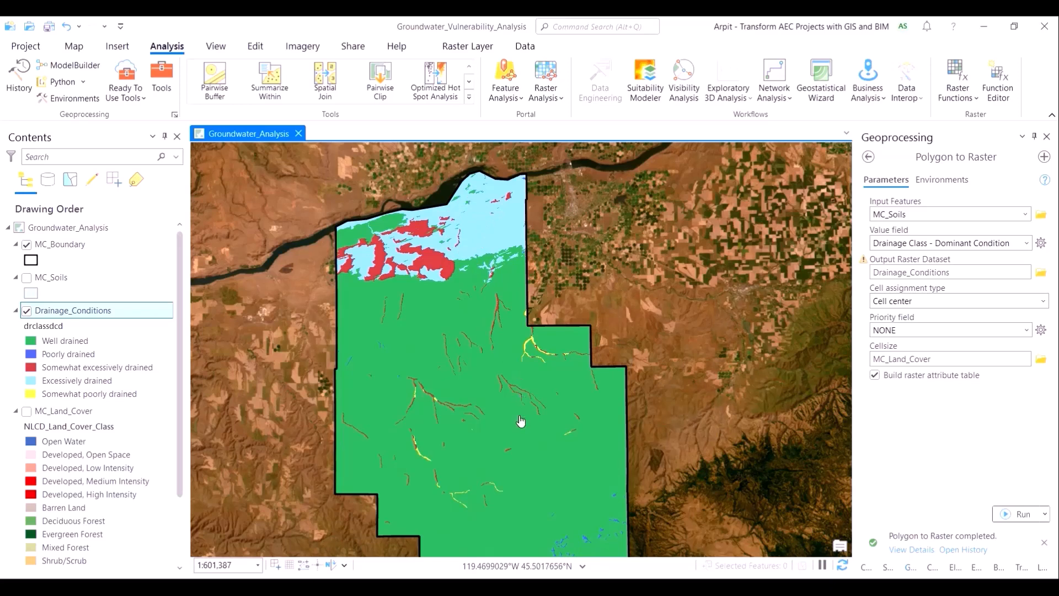
drag(531, 474, 532, 379)
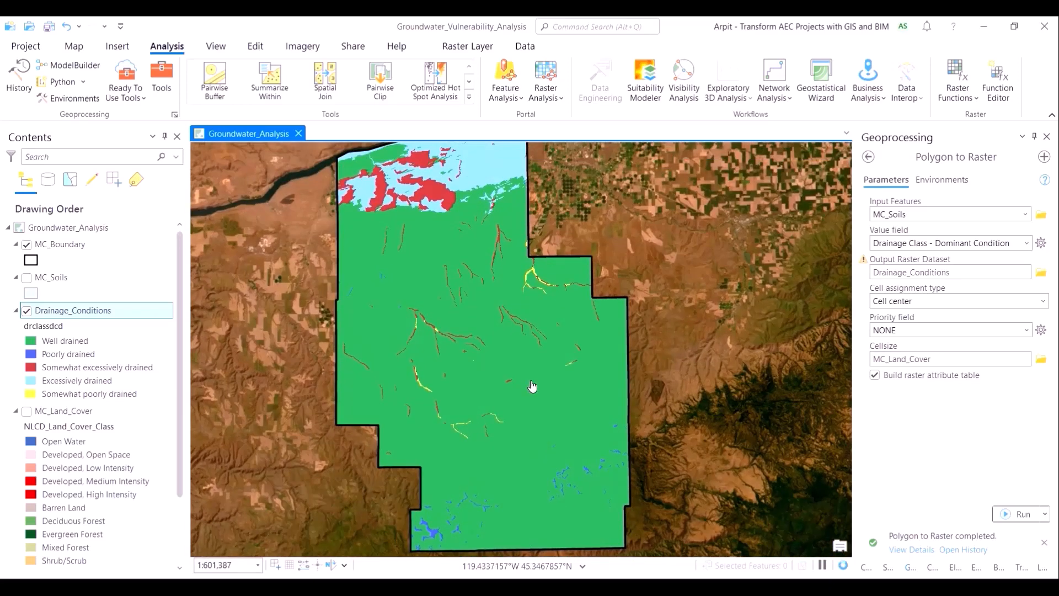
scroll(532, 379, down, 2)
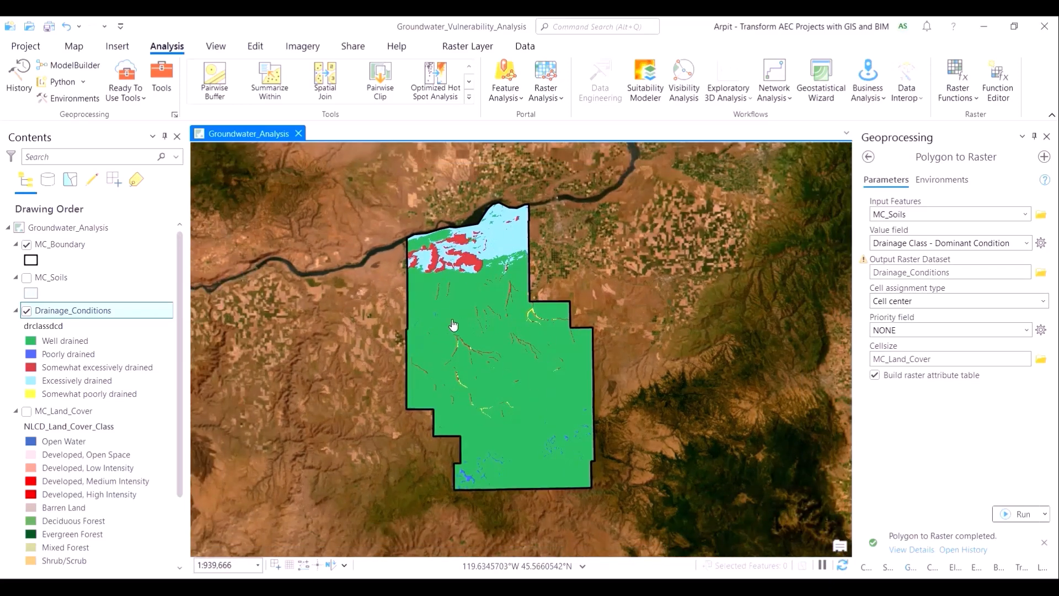
Convert the MC_Soils polygons to a second raster named Water_Table_Depth, using Water Table Depth - Annual - Minimum as the value field.
click(1026, 243)
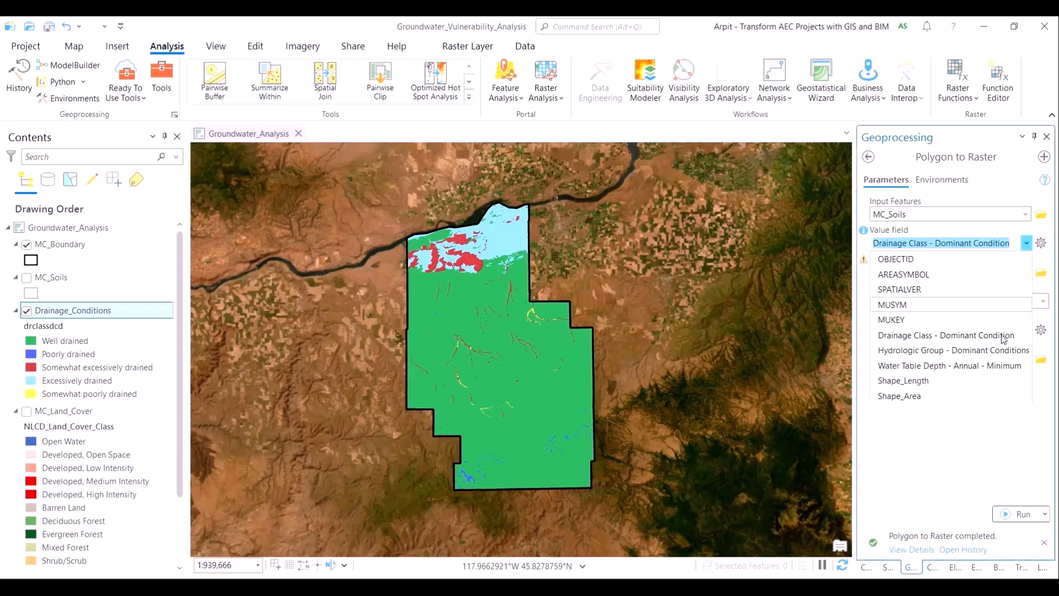
click(959, 366)
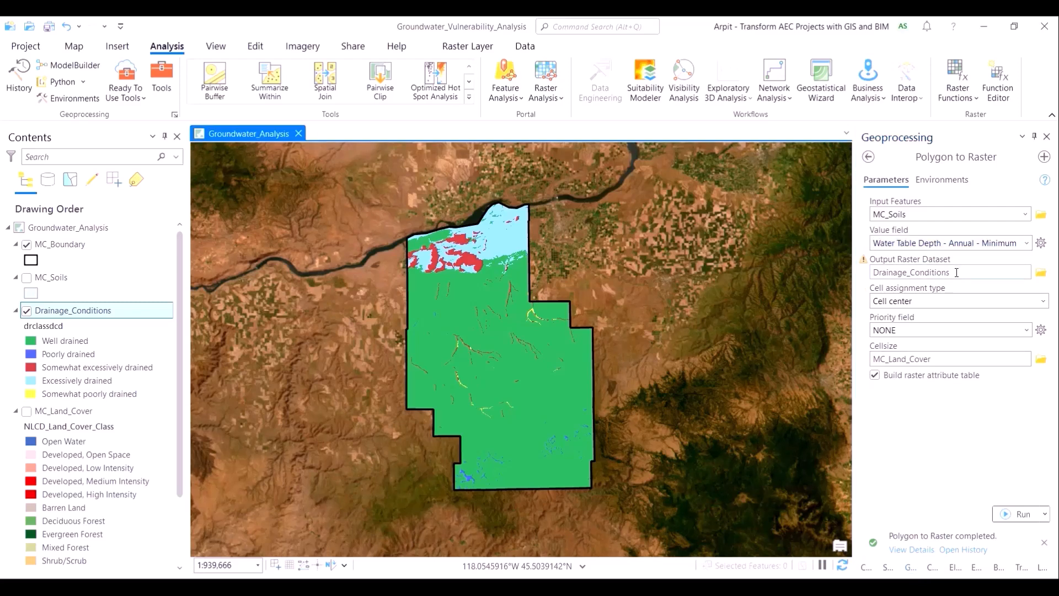
click(957, 273)
key(ctrl+a)
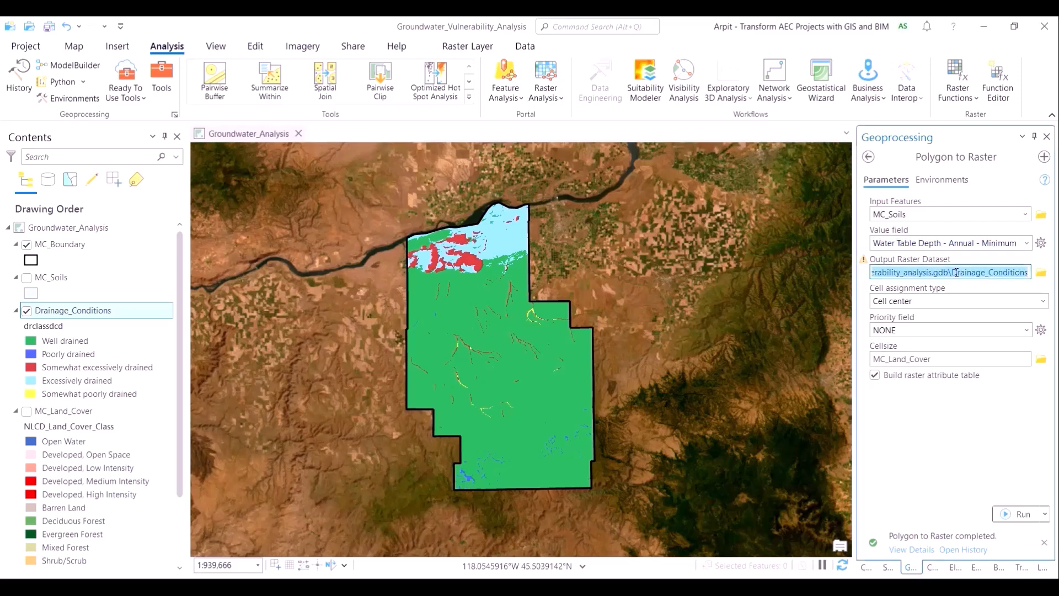
text(Water_Table_Depth)
key(Tab)
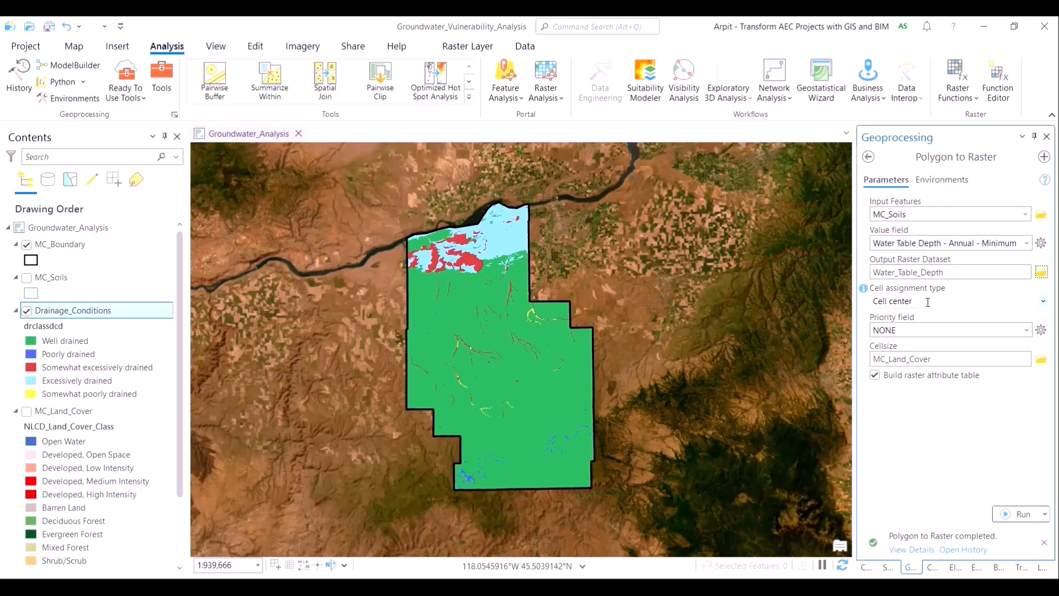
click(1011, 518)
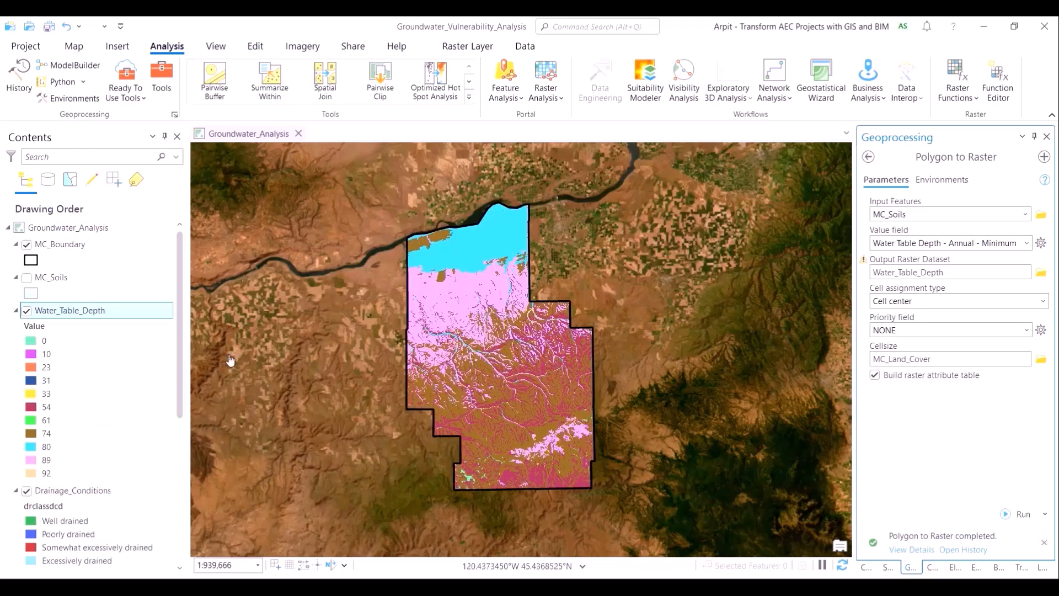
Collapse the Drainage_Conditions and MC_Land_Cover legends and examine the Water_Table_Depth raster from north to south.
click(17, 491)
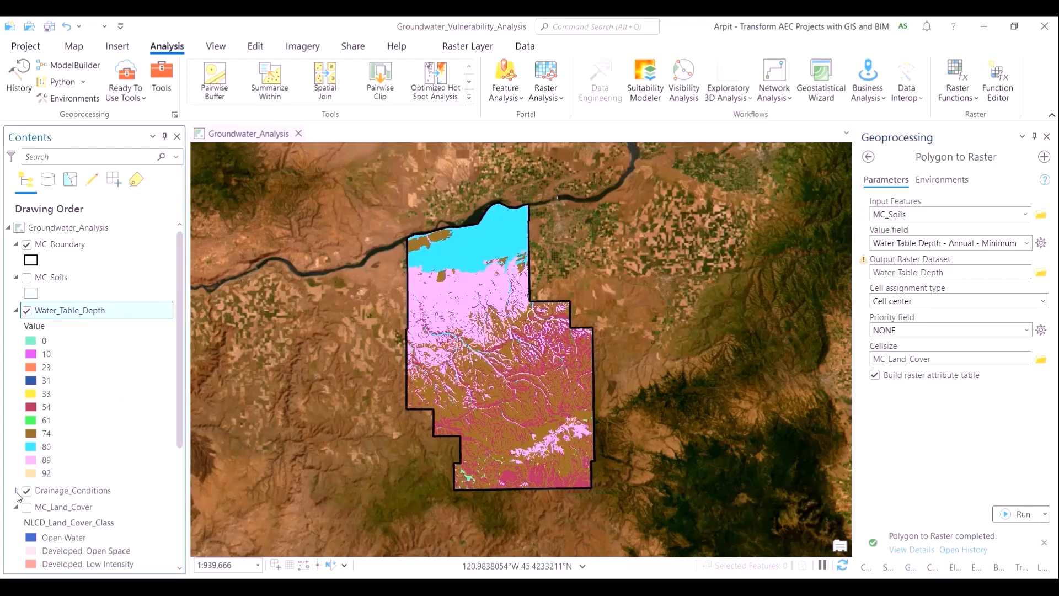
click(16, 507)
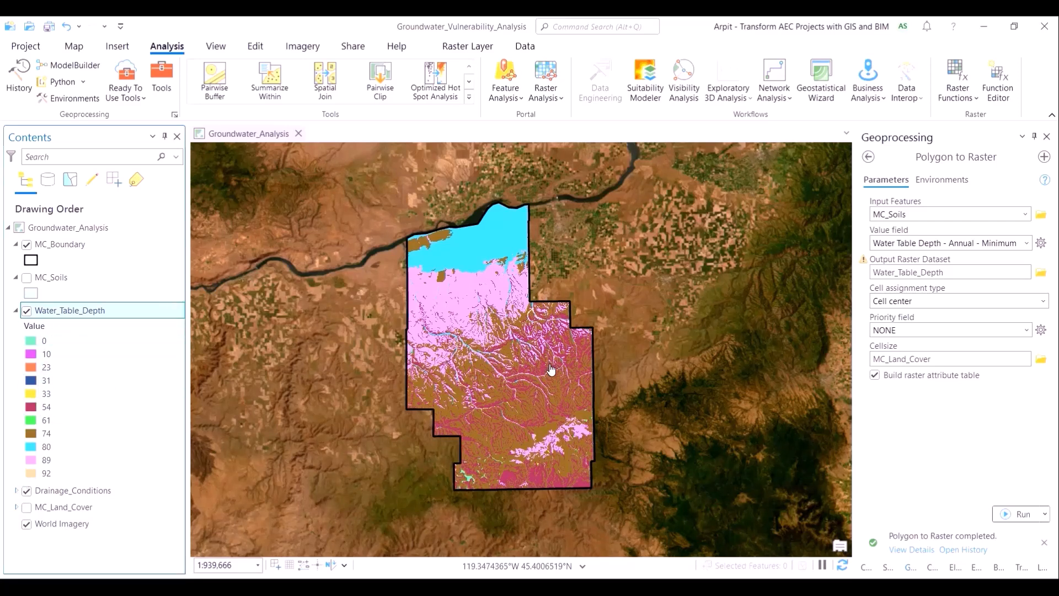
scroll(551, 365, up, 2)
drag(716, 456, 740, 468)
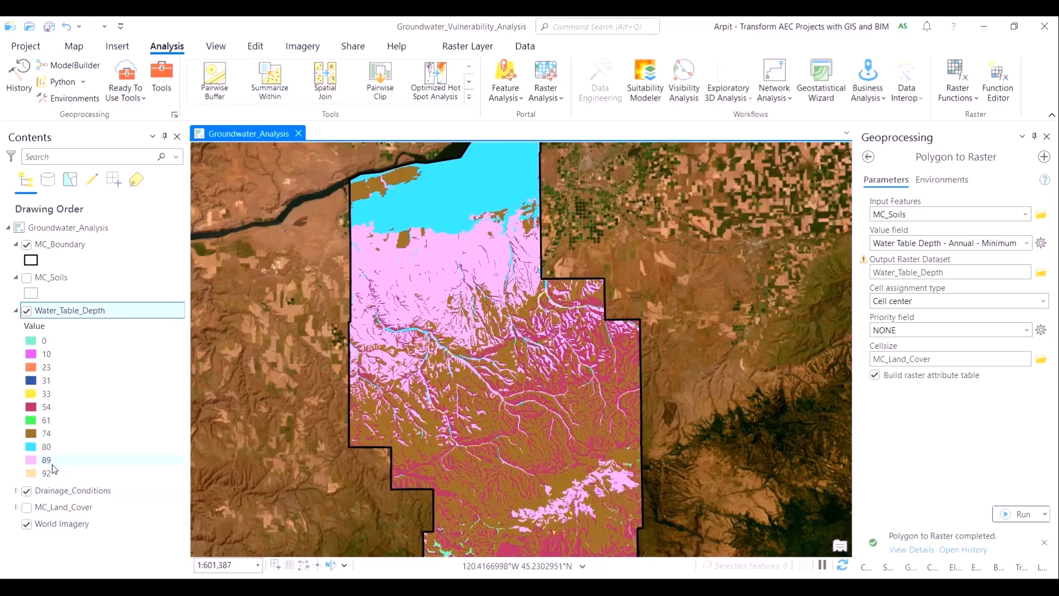
drag(496, 521, 486, 443)
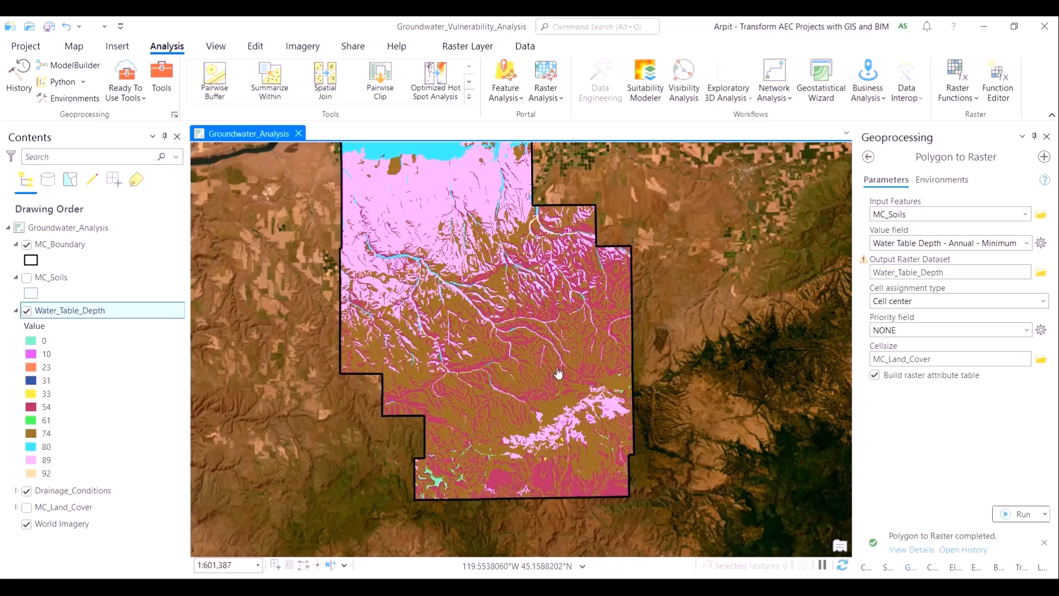
drag(557, 335, 570, 390)
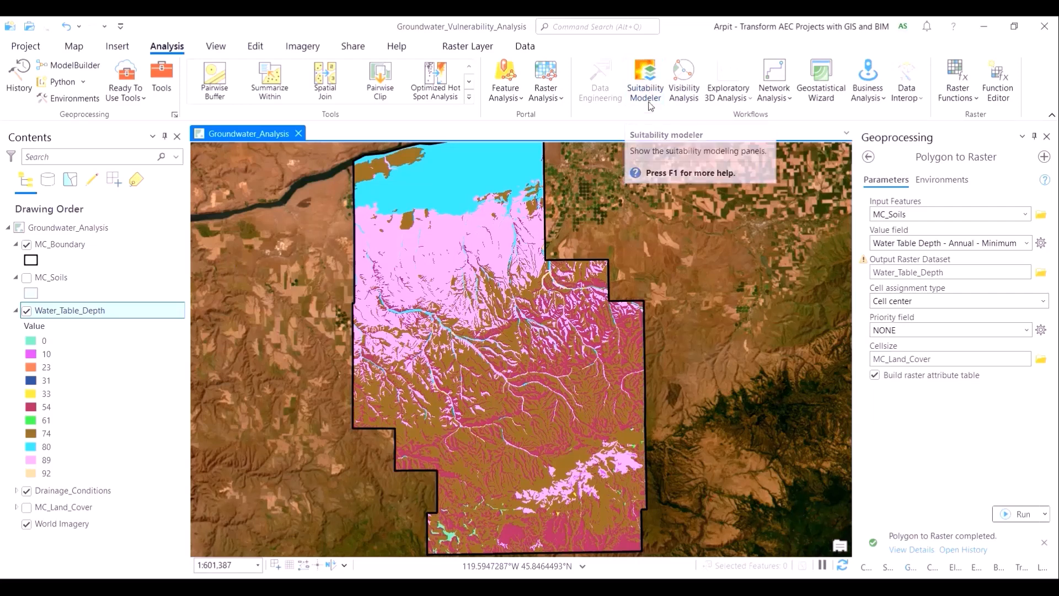
Start a new suitability model with the Suitability Modeler and name it Vulnerability Analysis.
click(645, 82)
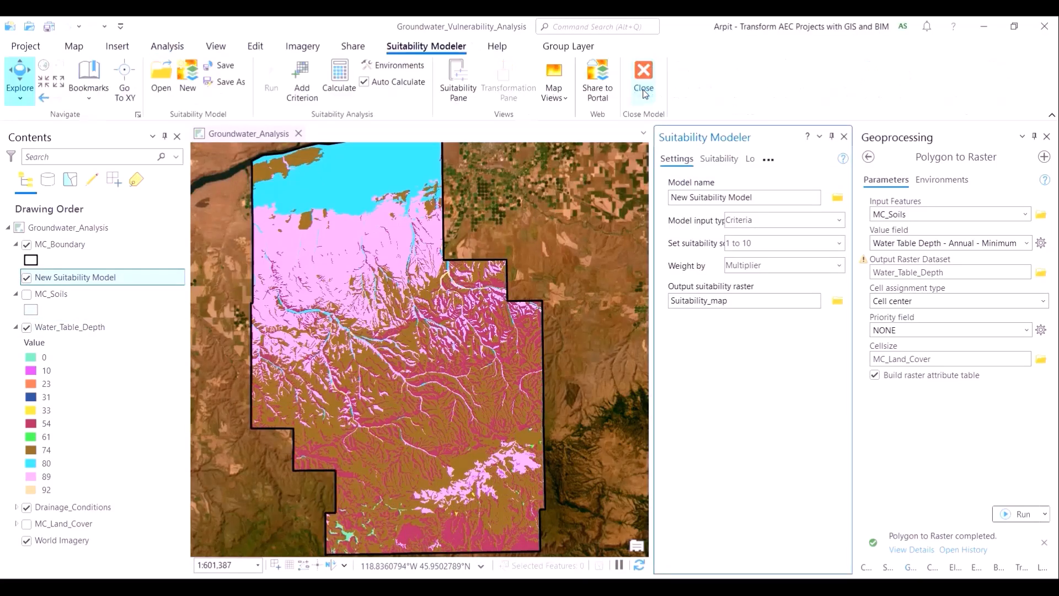
double_click(728, 202)
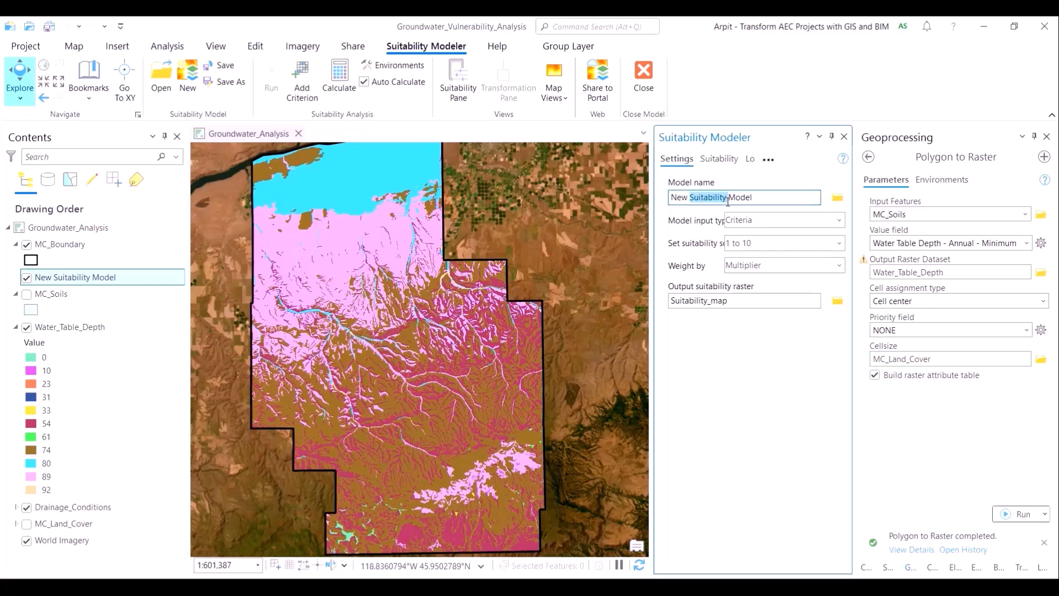
key(ctrl+a)
text(Vulnerability Analysis)
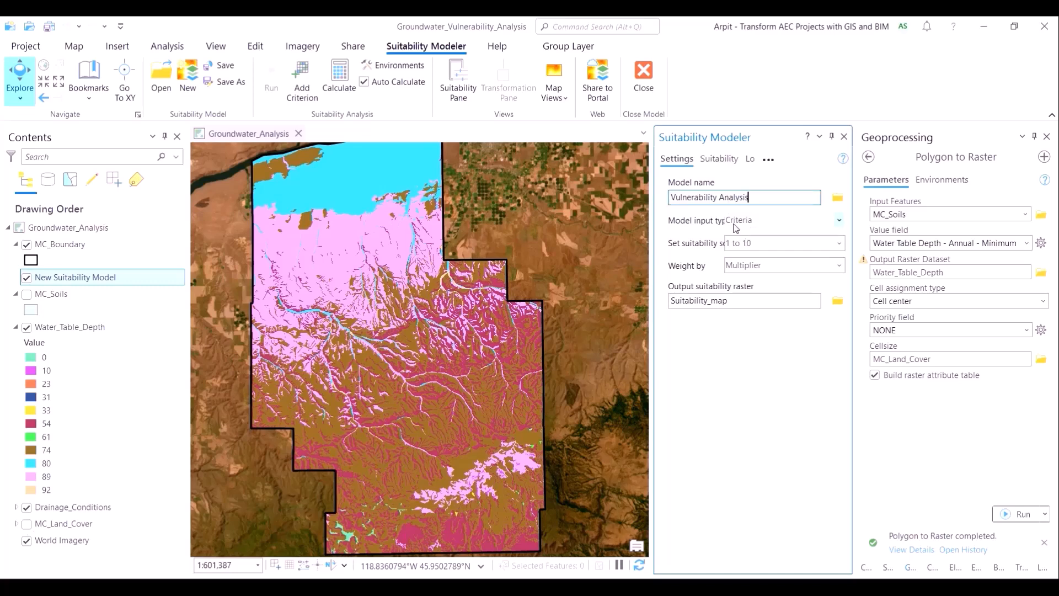
Keep Criteria as the model input type and set the suitability scale to 1 to 5.
click(821, 227)
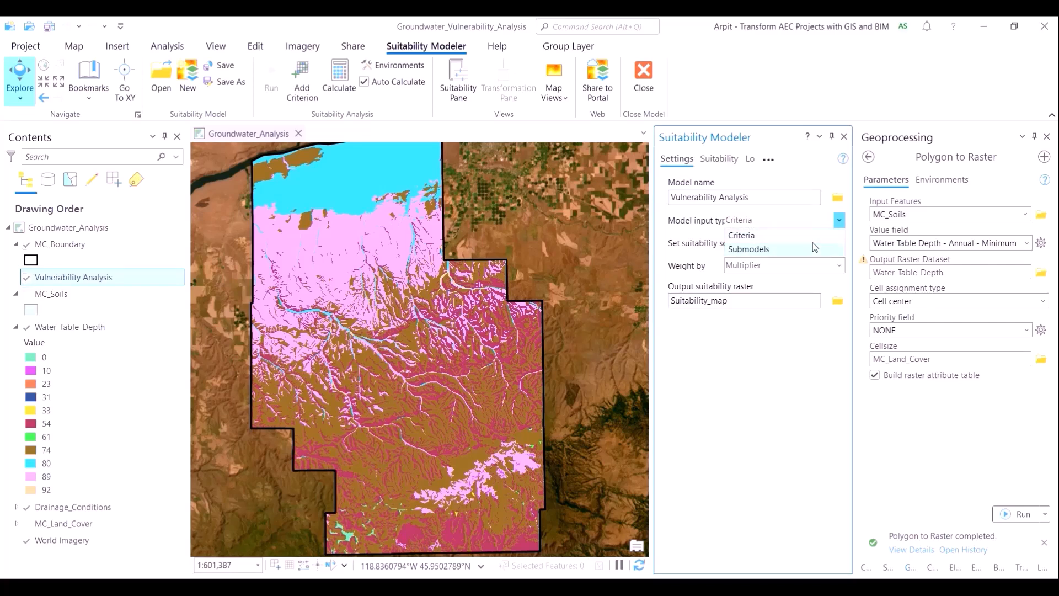
click(812, 239)
click(801, 243)
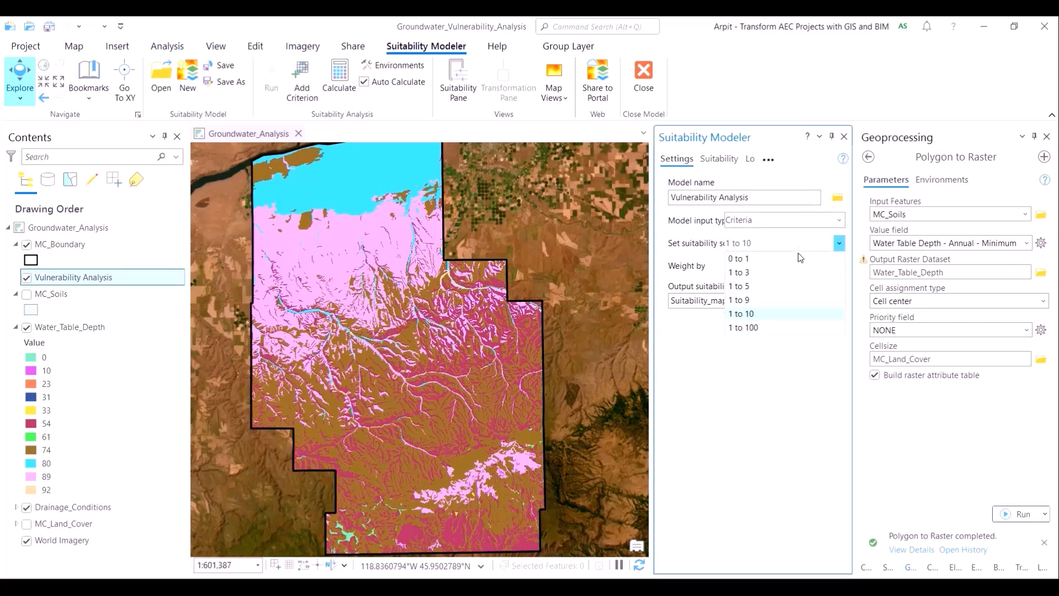
click(797, 286)
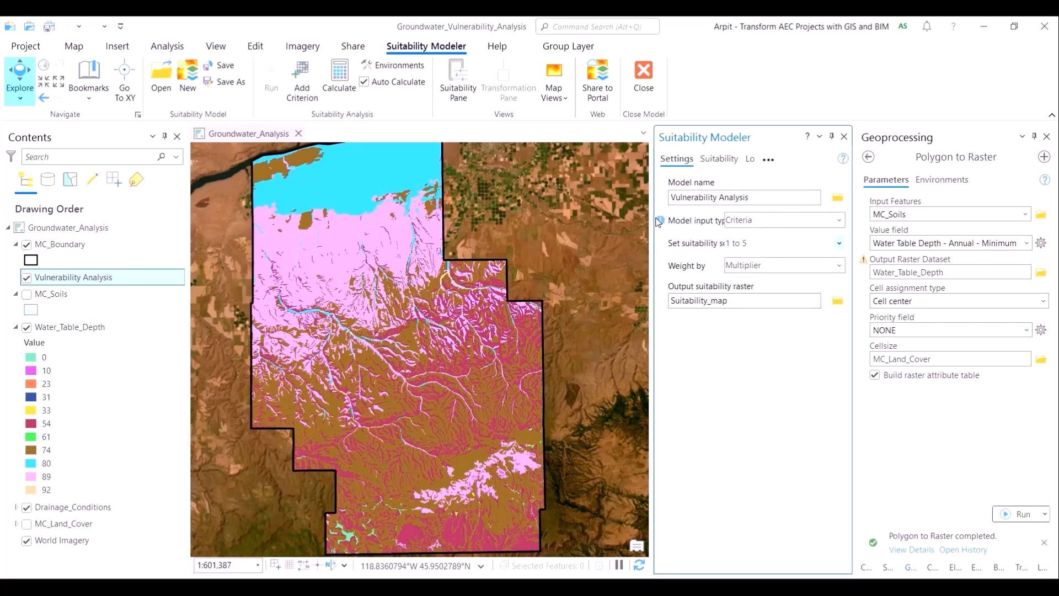
Dock the Suitability Modeler together with the Geoprocessing pane, widen it, and keep Multiplier as the weighting method.
drag(740, 144, 935, 141)
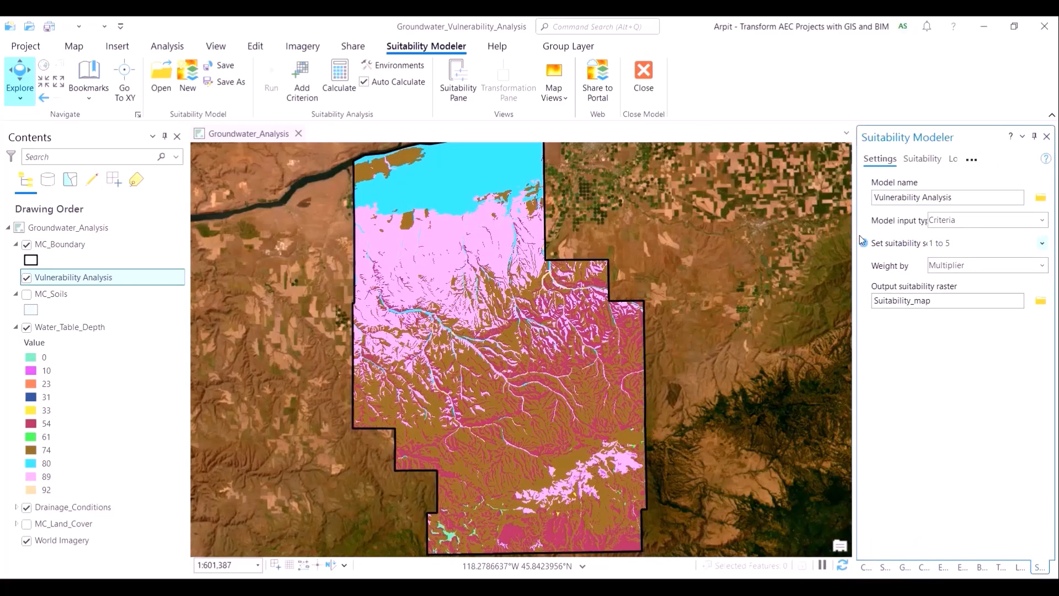
drag(854, 236, 813, 236)
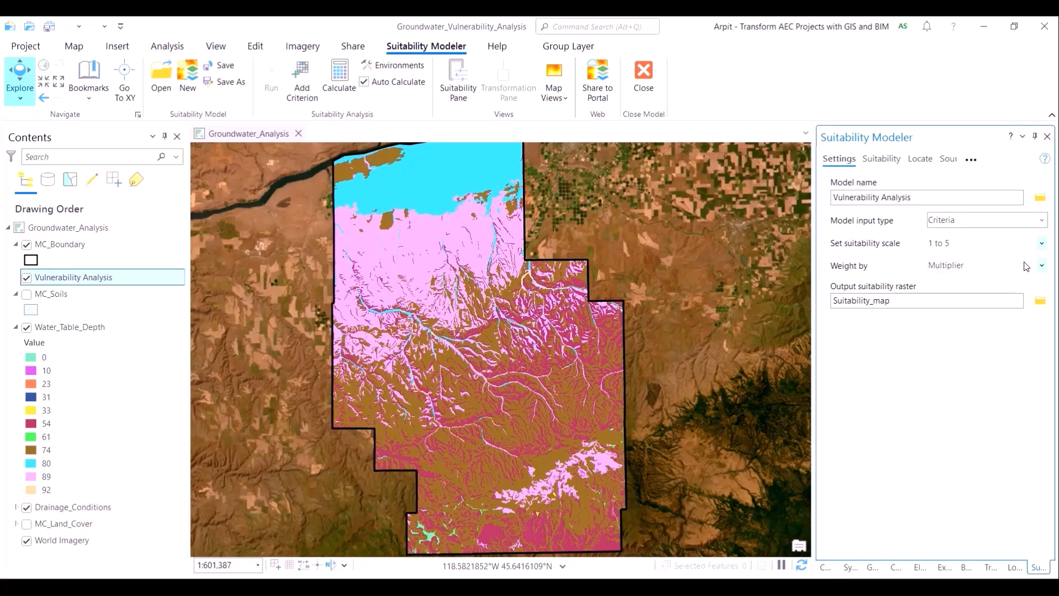
click(1002, 265)
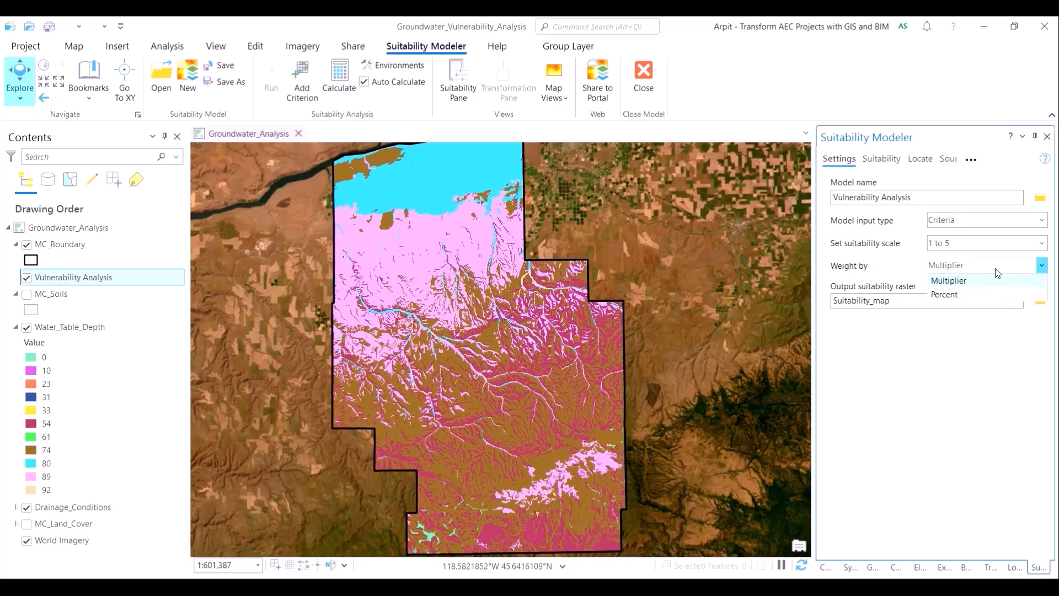
click(998, 278)
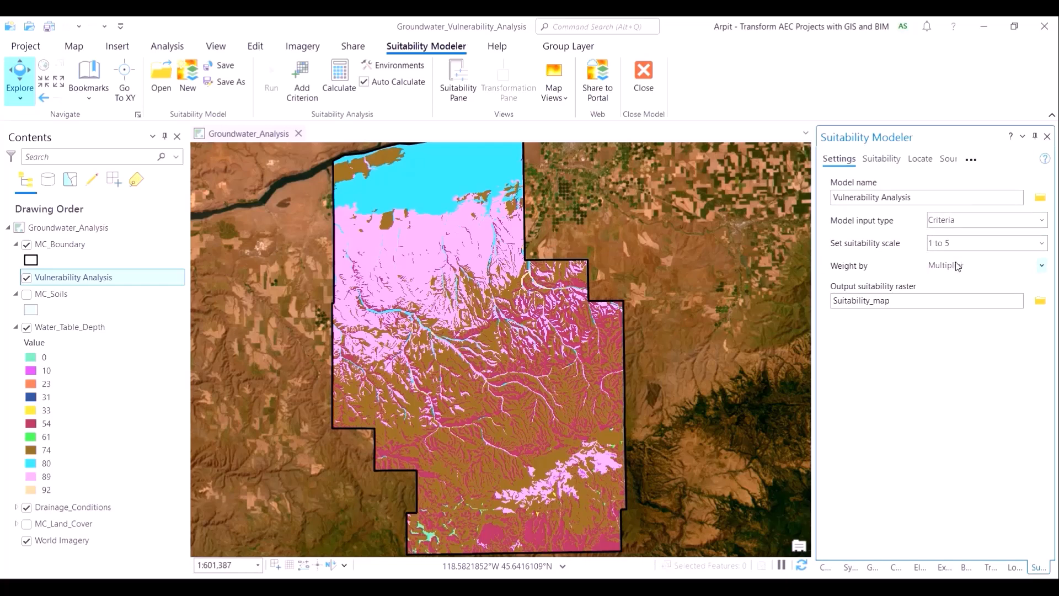
Name the model's output suitability raster Vulnerability_Areas.
double_click(897, 305)
key(ctrl+a)
text(Vulnerability Analysis)
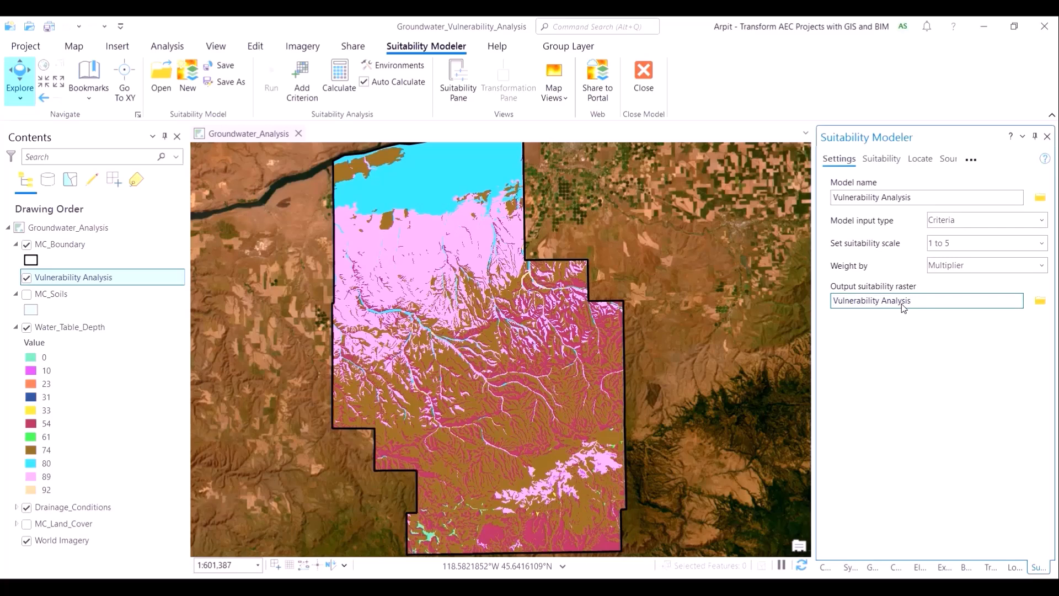
double_click(904, 306)
key(BackSpace)
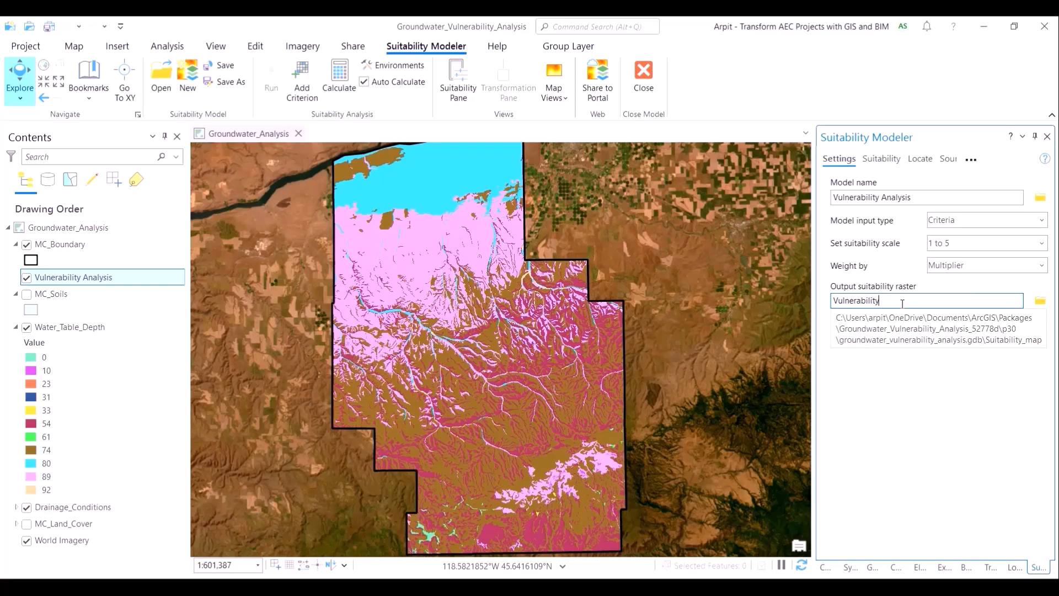
text(_A)
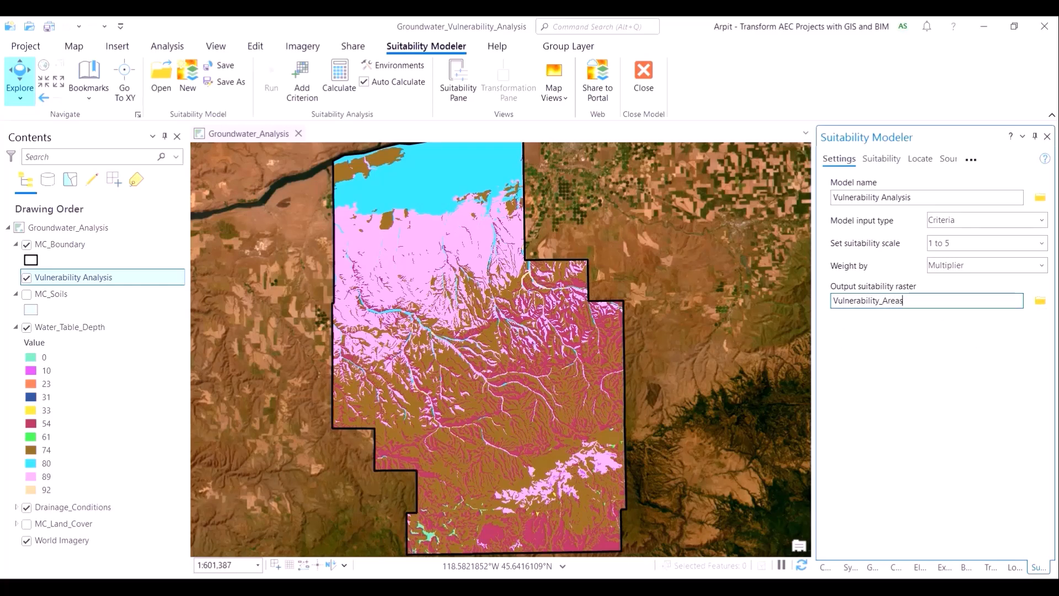
Complete the output raster name as Vulnerability_Areas and save the suitability model.
text(reas)
key(Tab)
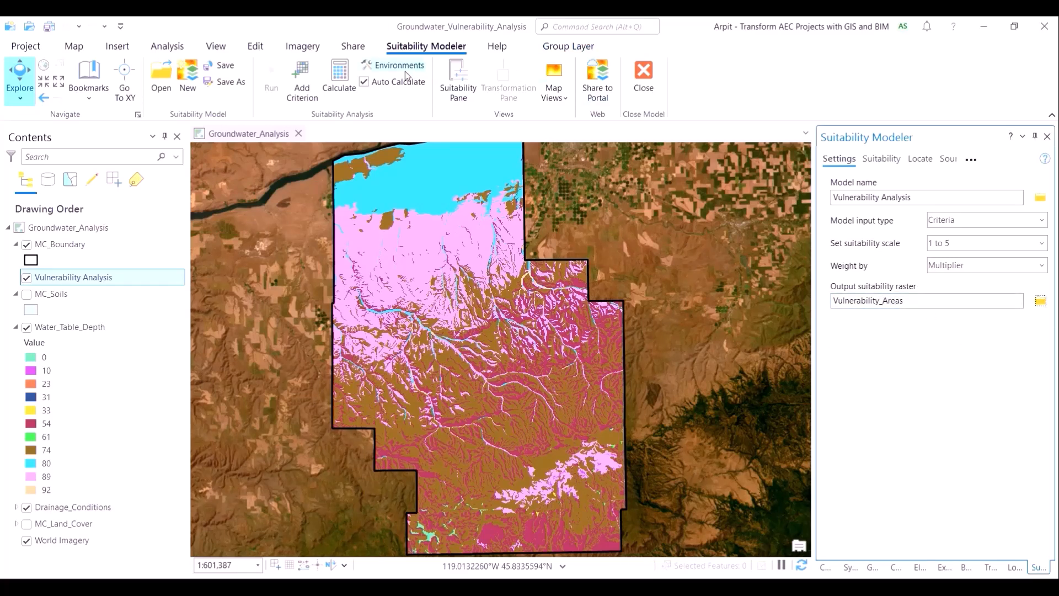
click(227, 72)
Add the Drainage_Conditions and Water_Table_Depth rasters as criteria of the suitability model.
click(875, 162)
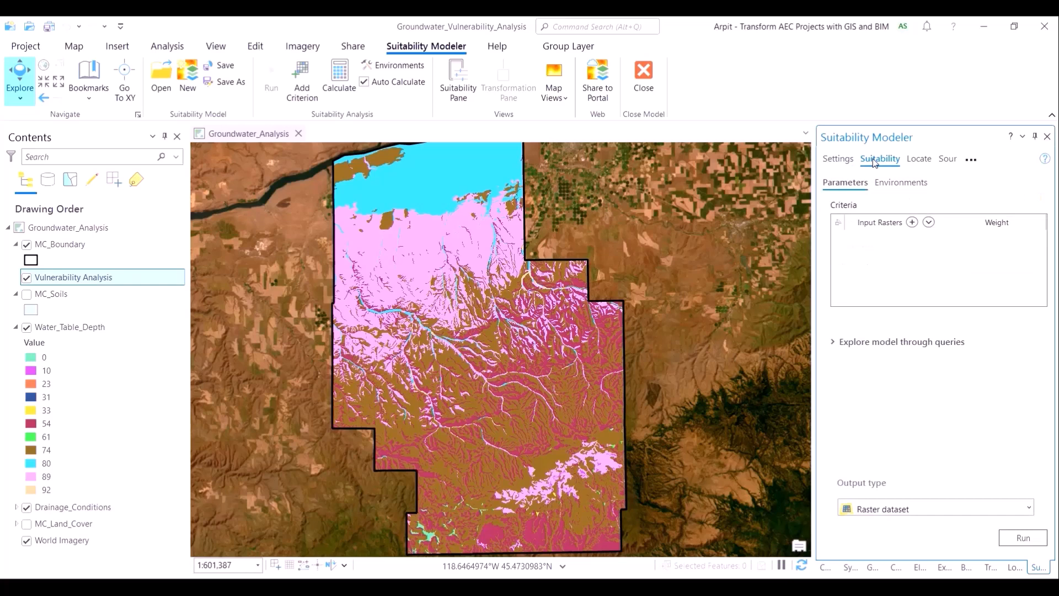
click(930, 222)
click(866, 246)
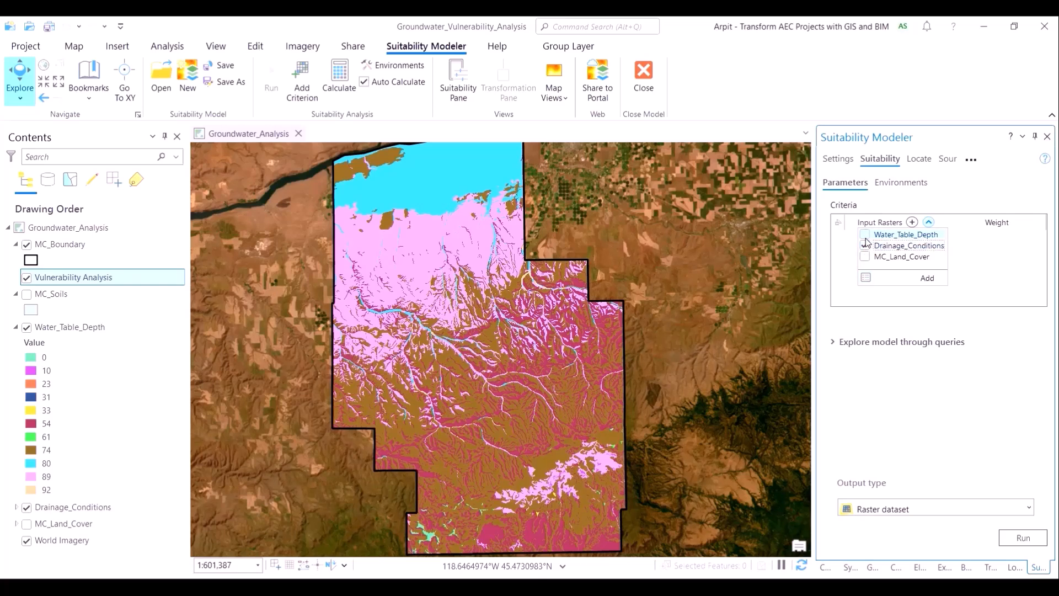
click(865, 235)
click(932, 278)
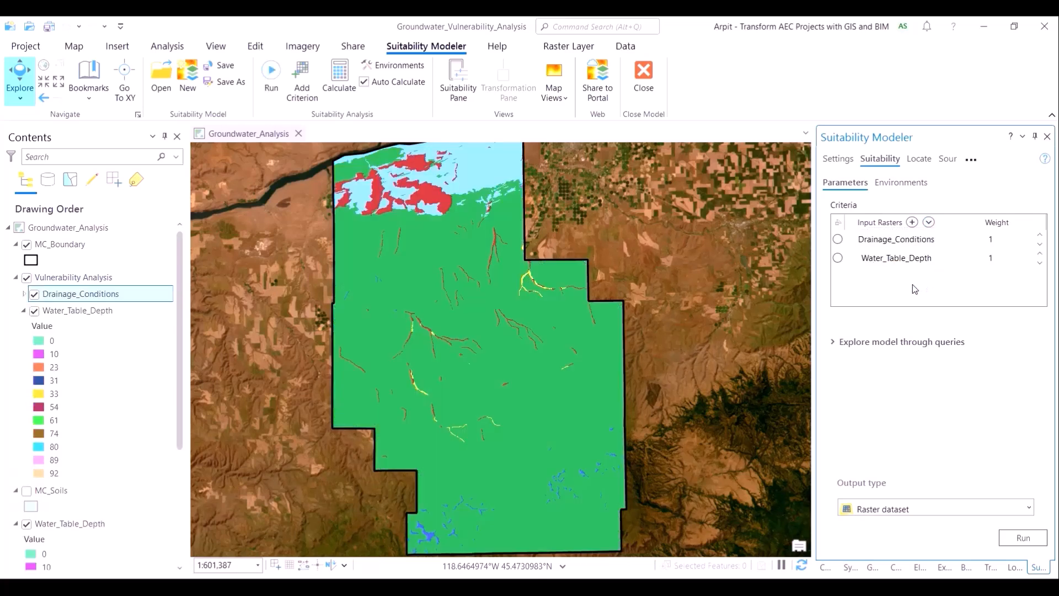
Hide the drainage and water table depth layers, both inside the Vulnerability Analysis group and among the original rasters.
click(35, 295)
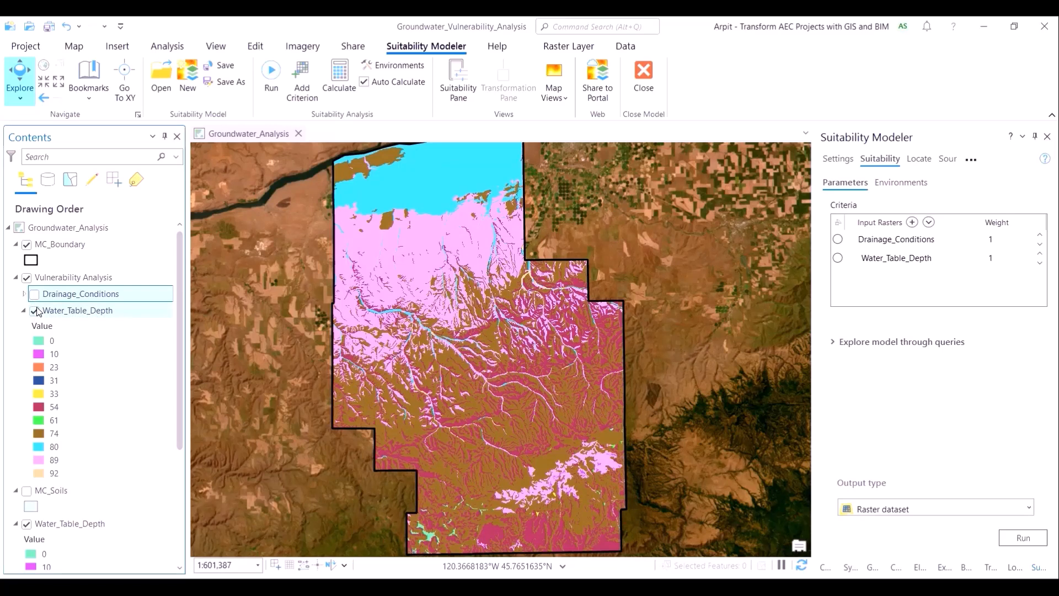
click(35, 310)
scroll(38, 330, down, 1)
click(26, 491)
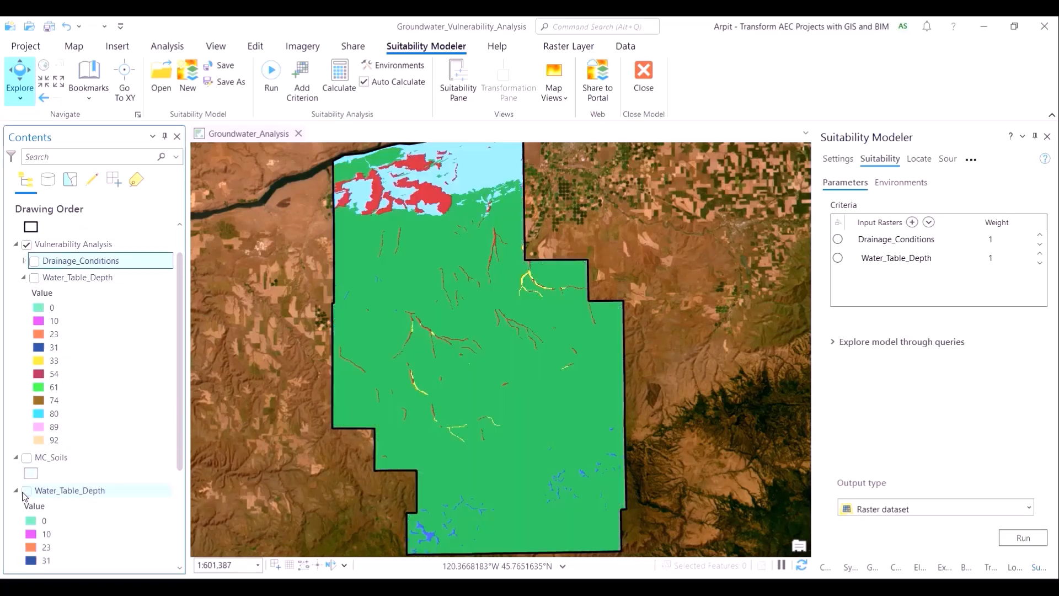
scroll(16, 495, up, 1)
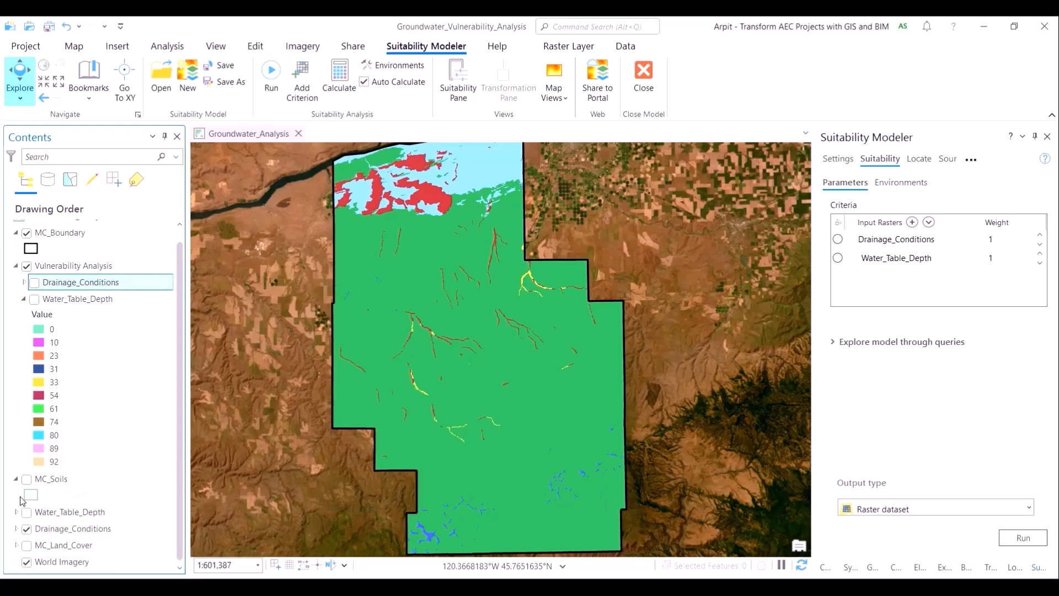
click(27, 528)
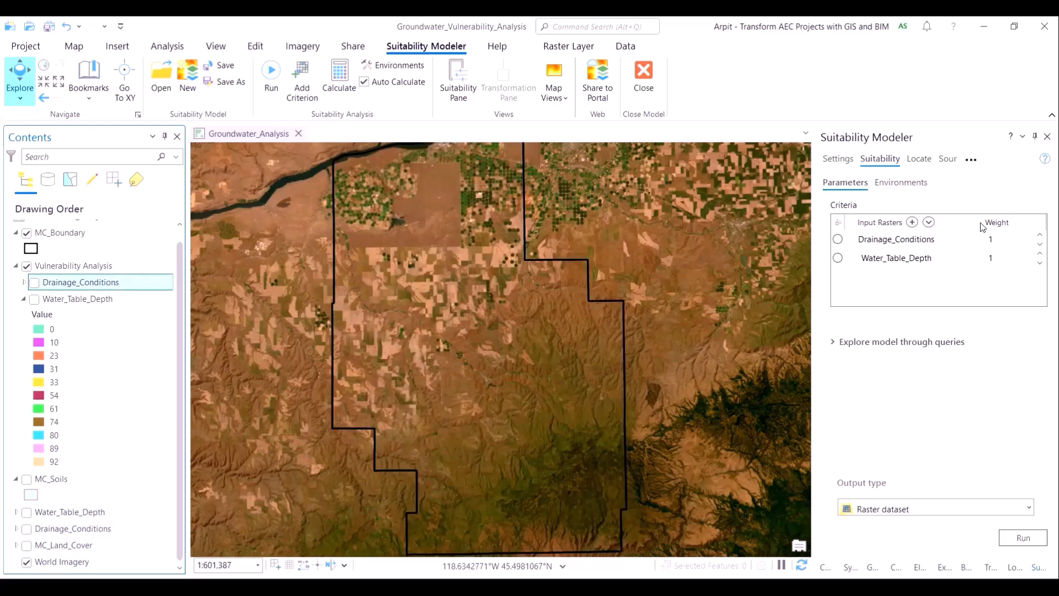
click(931, 304)
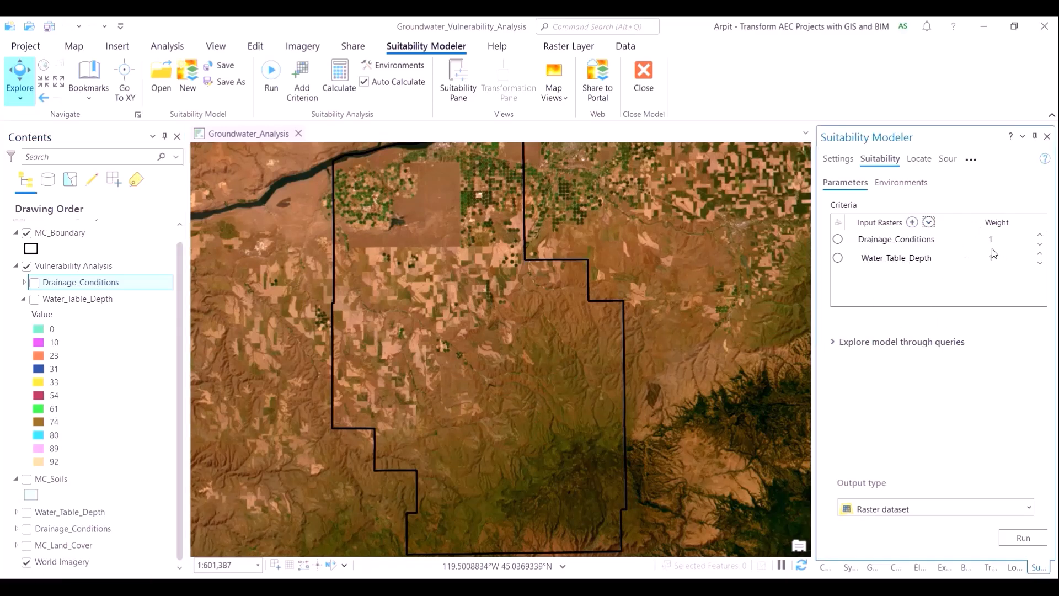
Open the Drainage_Conditions criterion for transformation, collapse the Water_Table_Depth legend, and hide the Vulnerability_Areas layer.
click(839, 241)
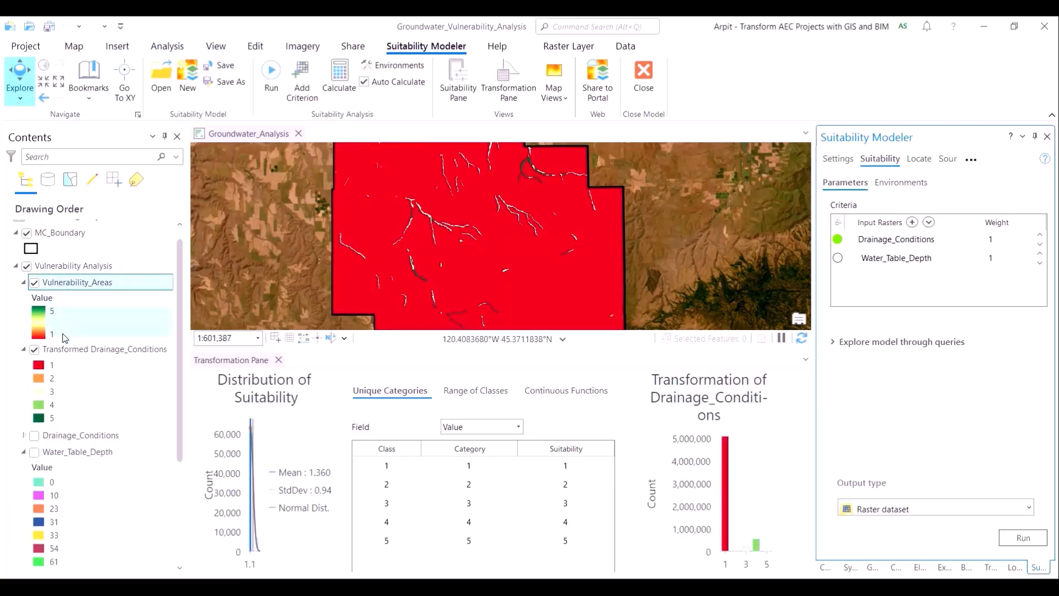
click(24, 452)
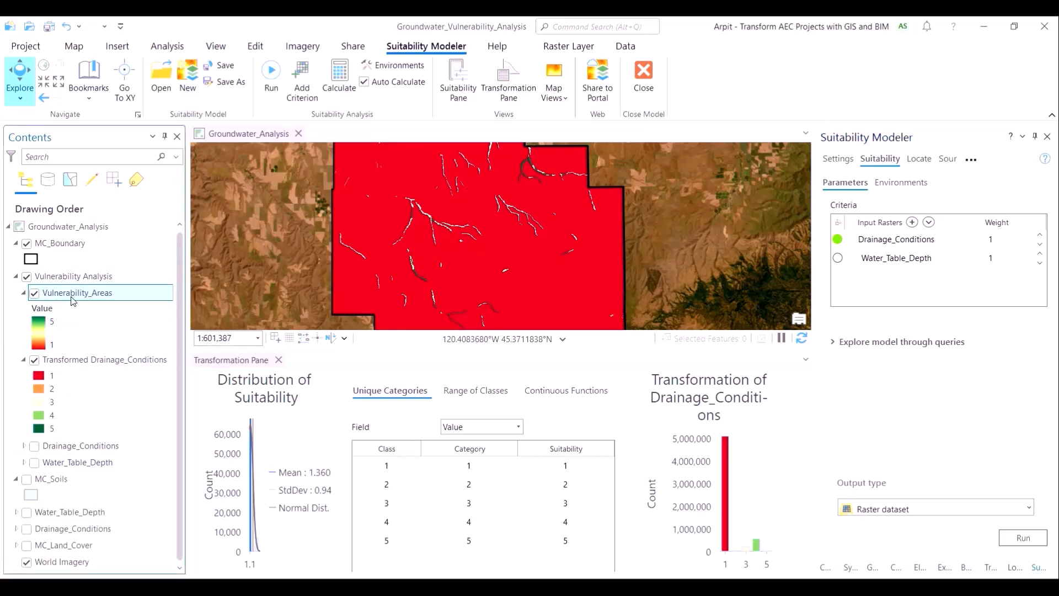
click(34, 294)
Turn off Auto Calculate and enlarge the Transformation Pane so the whole category table and both charts fit.
drag(604, 352, 610, 313)
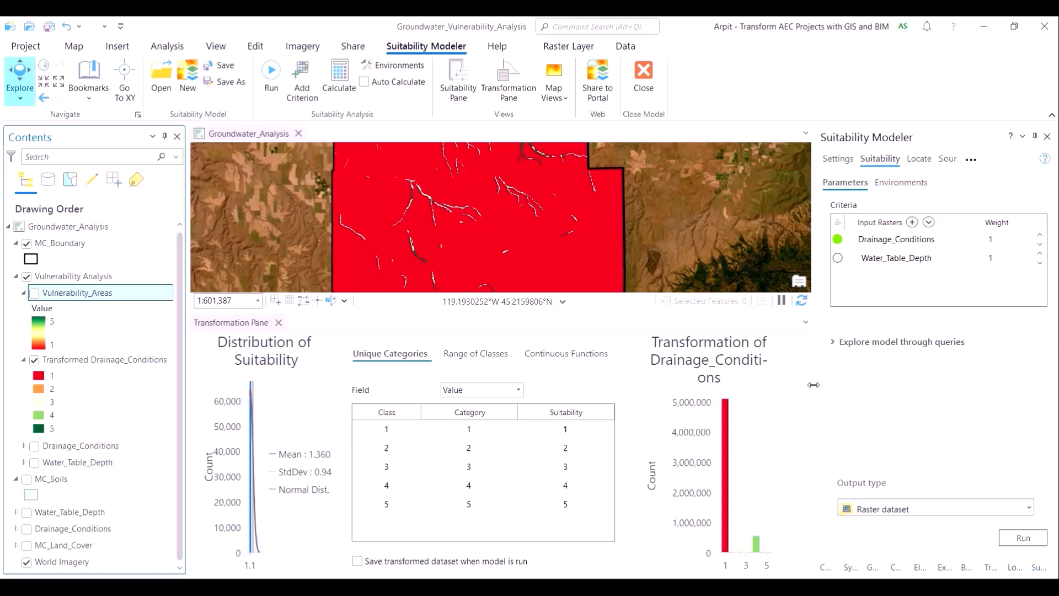
drag(814, 384, 851, 385)
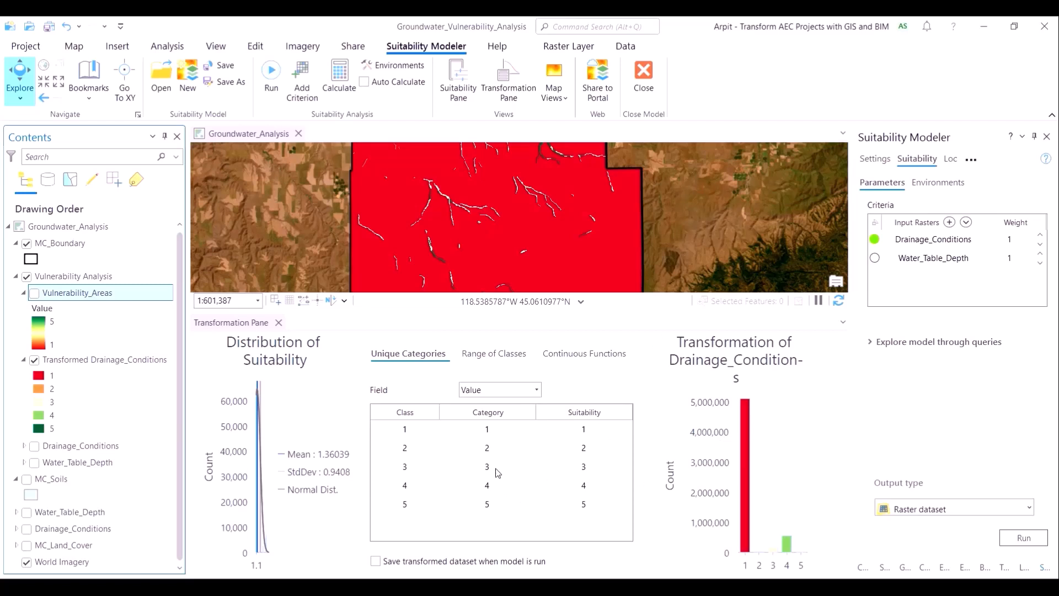
Look at the Range of Classes and Continuous Functions methods for Drainage_Conditions, and return to Unique Categories.
click(498, 355)
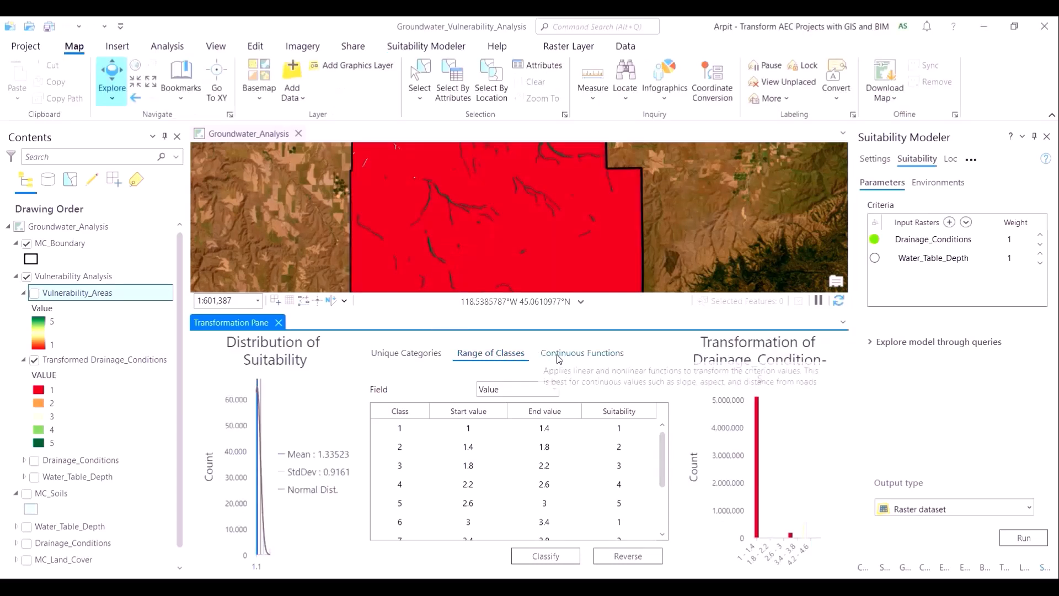
click(582, 356)
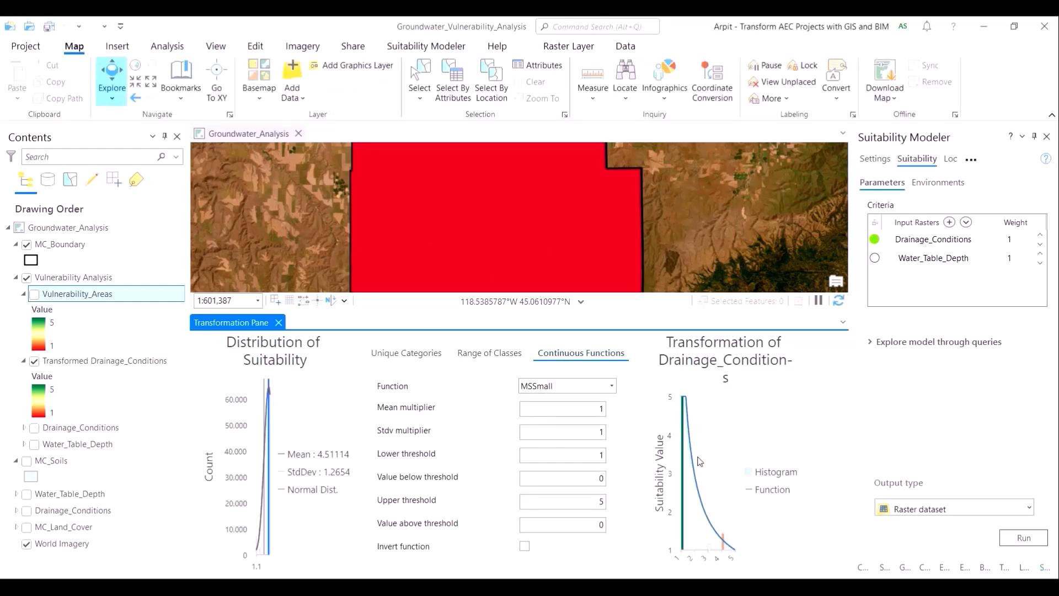
click(421, 355)
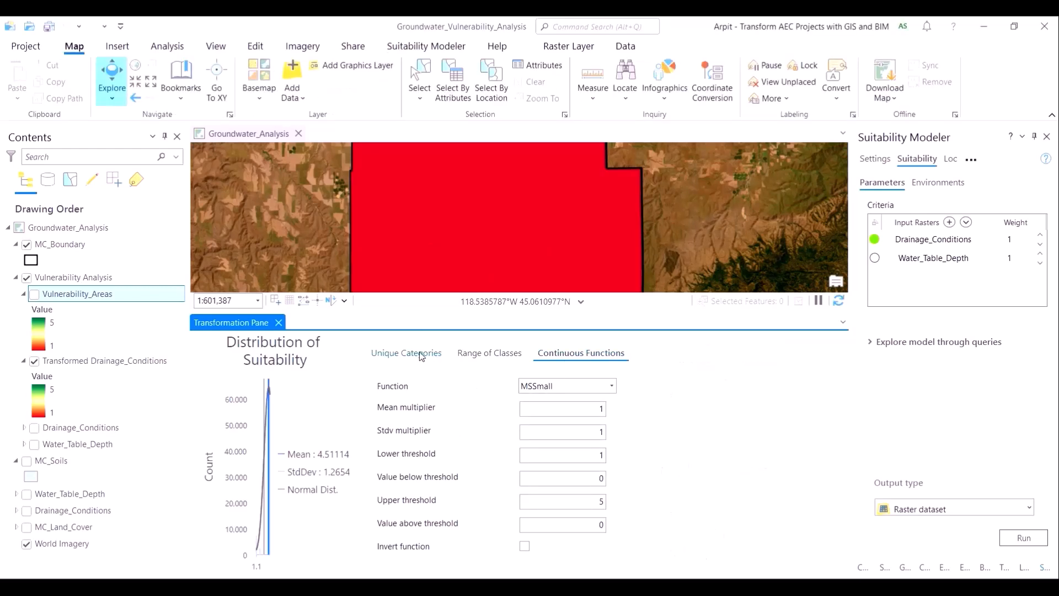
Categorize Drainage_Conditions by drclassdcd and rate well drained 3, poorly drained 1, somewhat excessively drained 4, excessively drained 5, somewhat poorly drained 2.
click(508, 391)
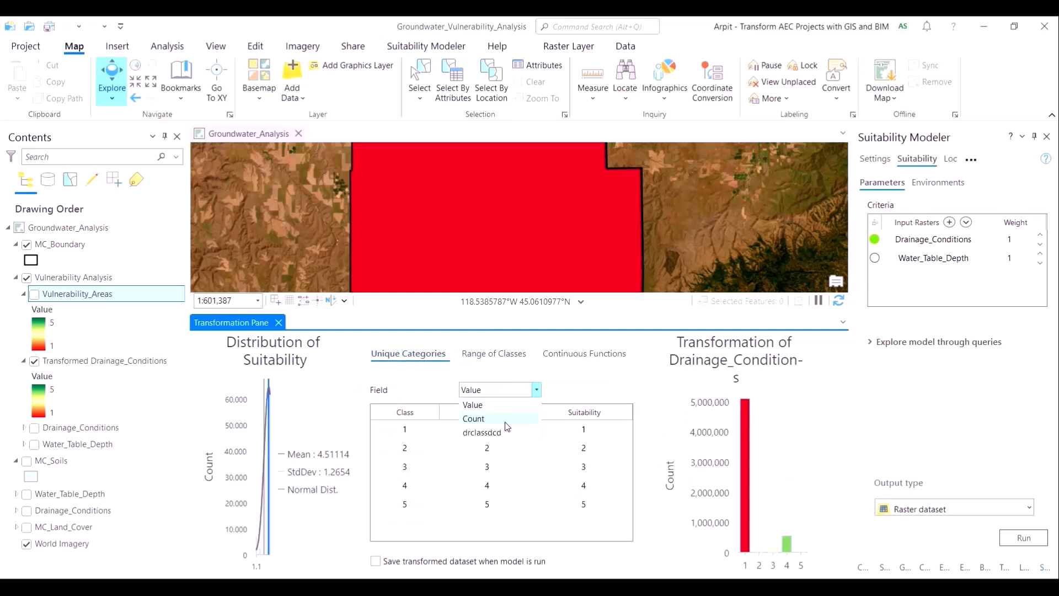
click(508, 434)
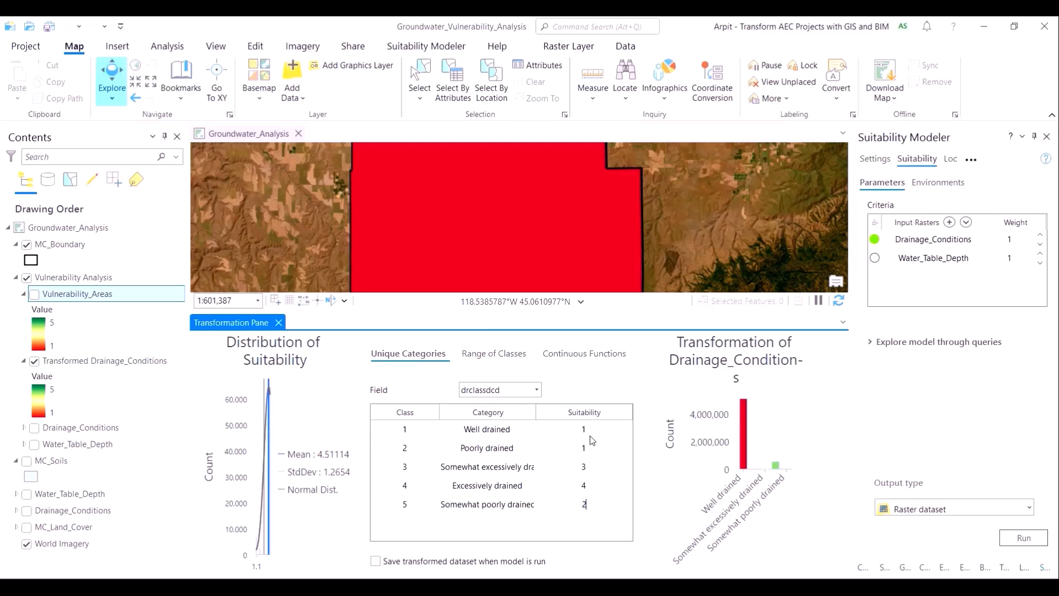
mouse_move(746, 456)
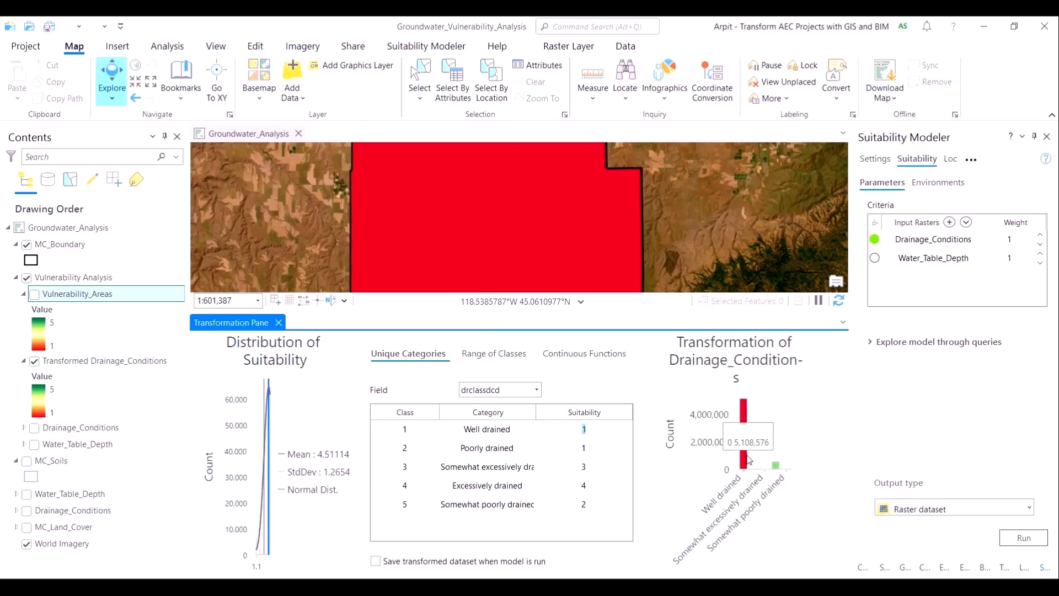
click(583, 469)
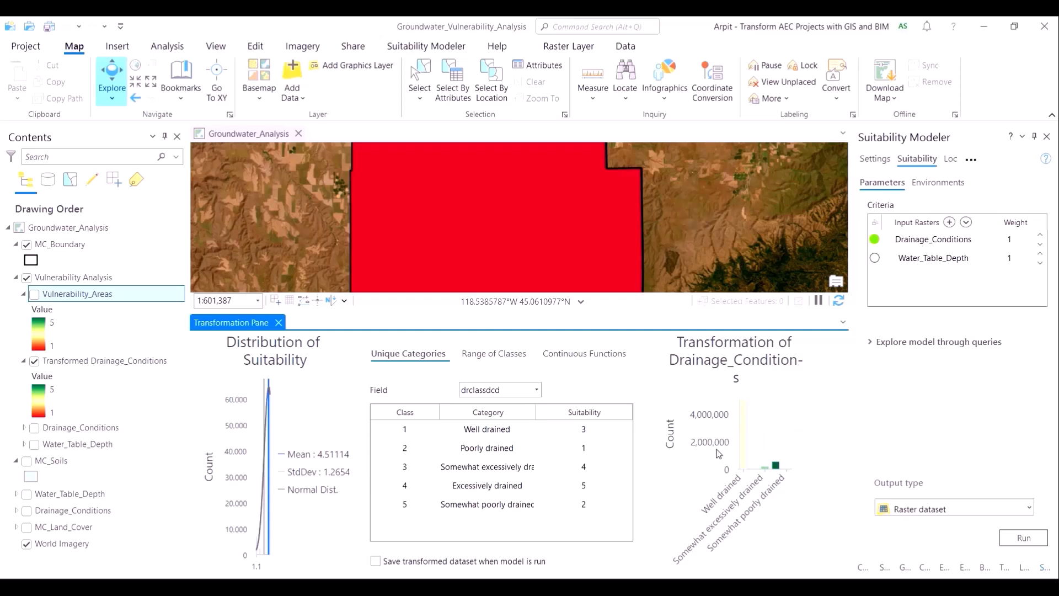
mouse_move(748, 440)
mouse_move(767, 471)
Calculate the suitability model with the new drainage ratings and close the Transformation Pane.
click(435, 48)
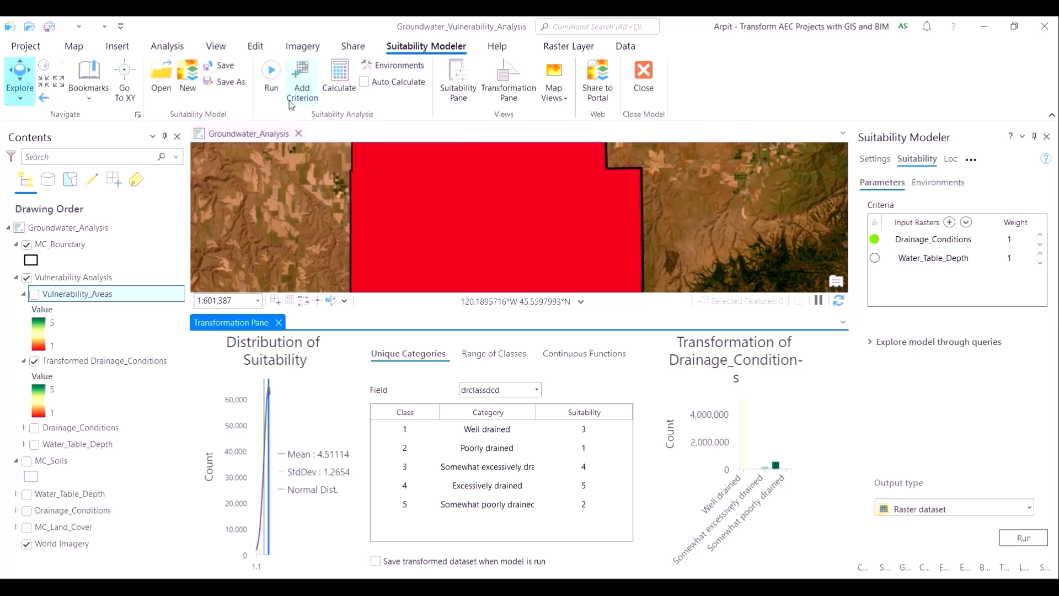
click(338, 84)
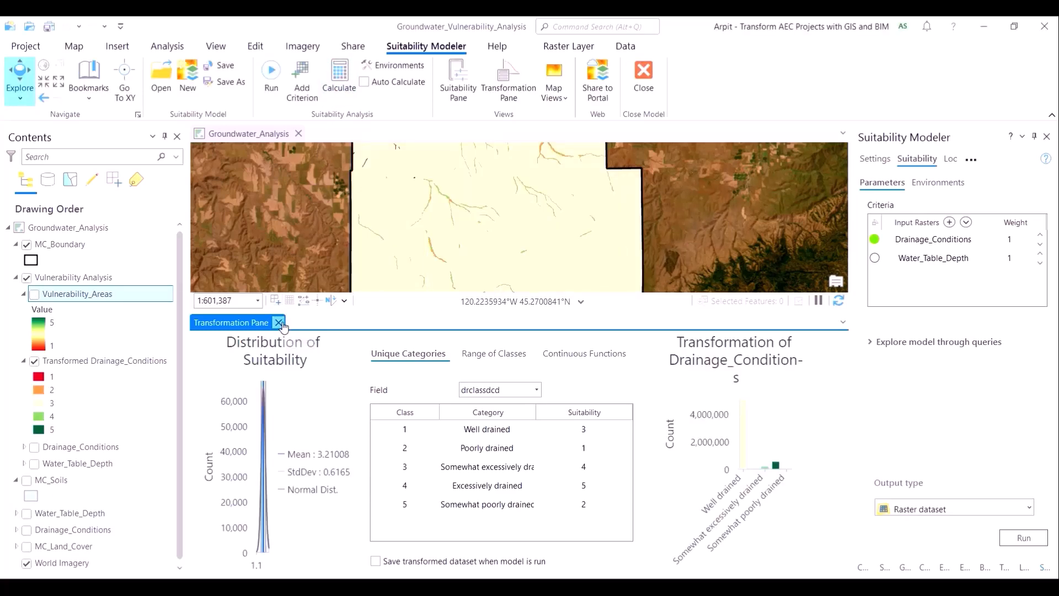
click(279, 323)
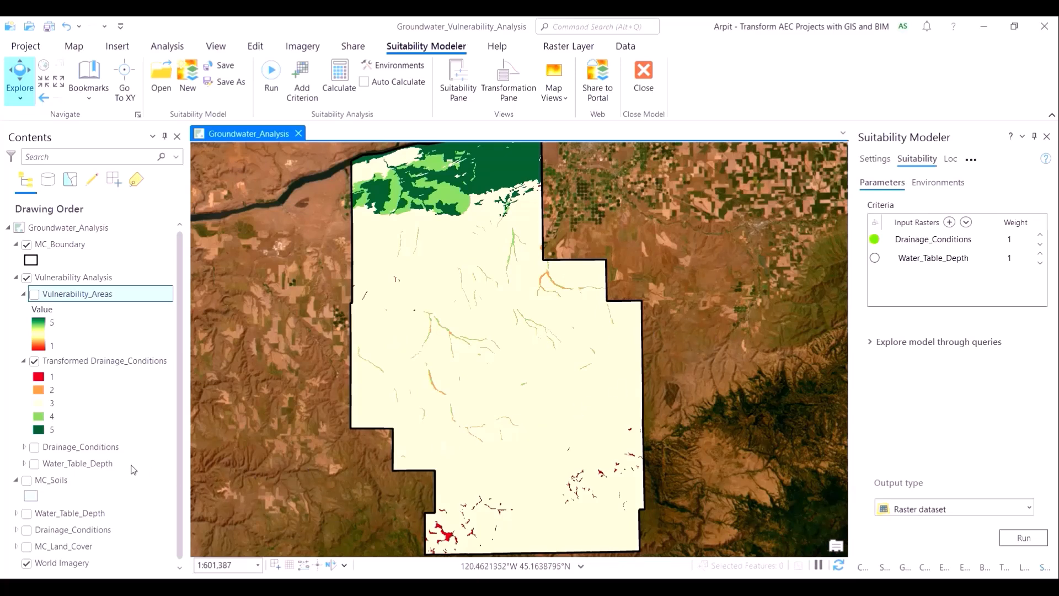
Compare the transformed drainage layer with the underlying imagery and review the symbology of its suitability values.
click(41, 295)
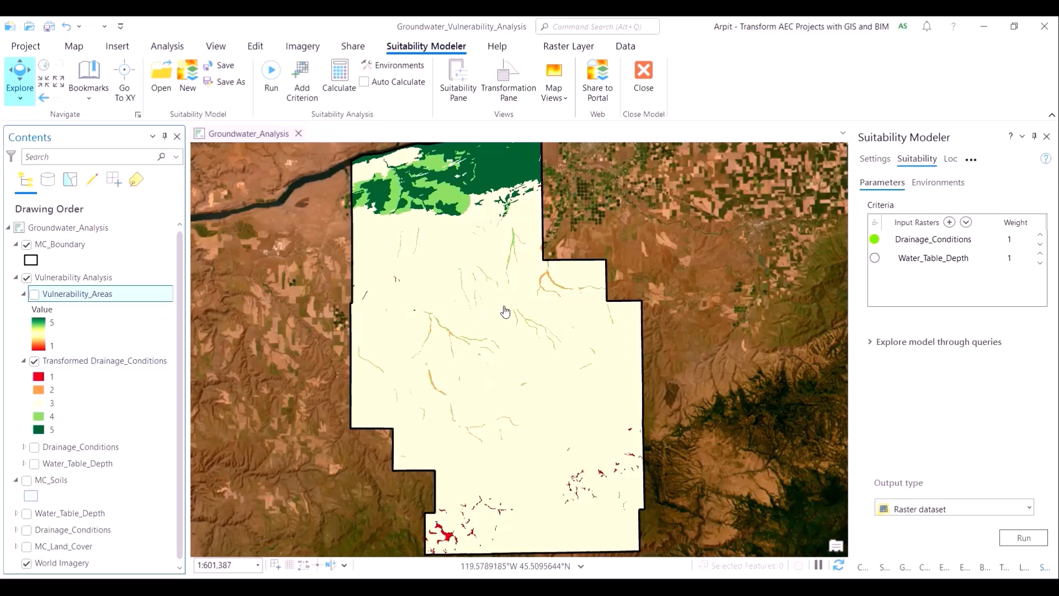
click(27, 278)
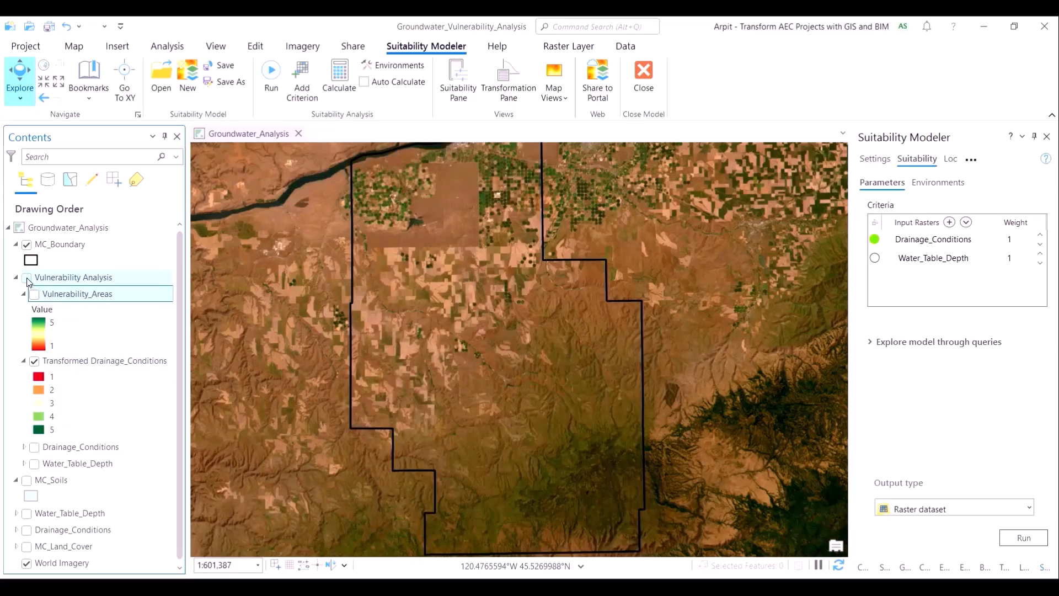
click(27, 278)
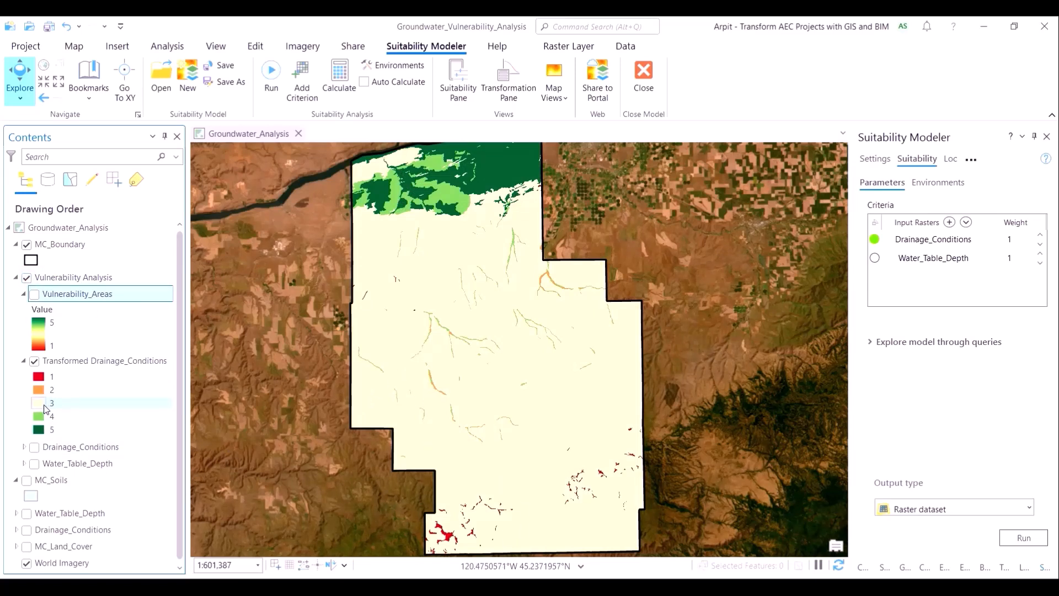
double_click(45, 407)
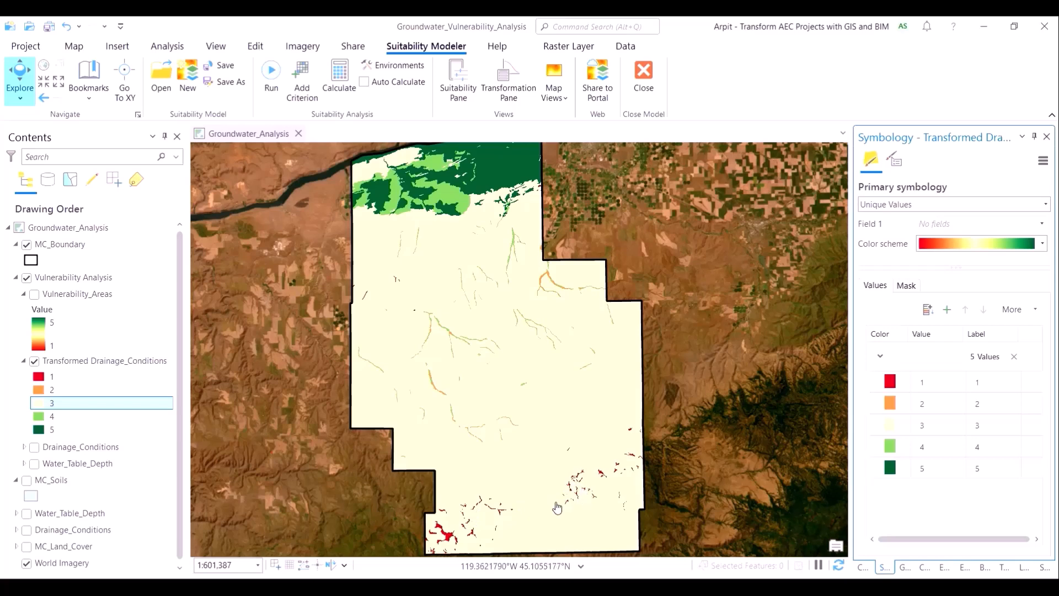
click(160, 361)
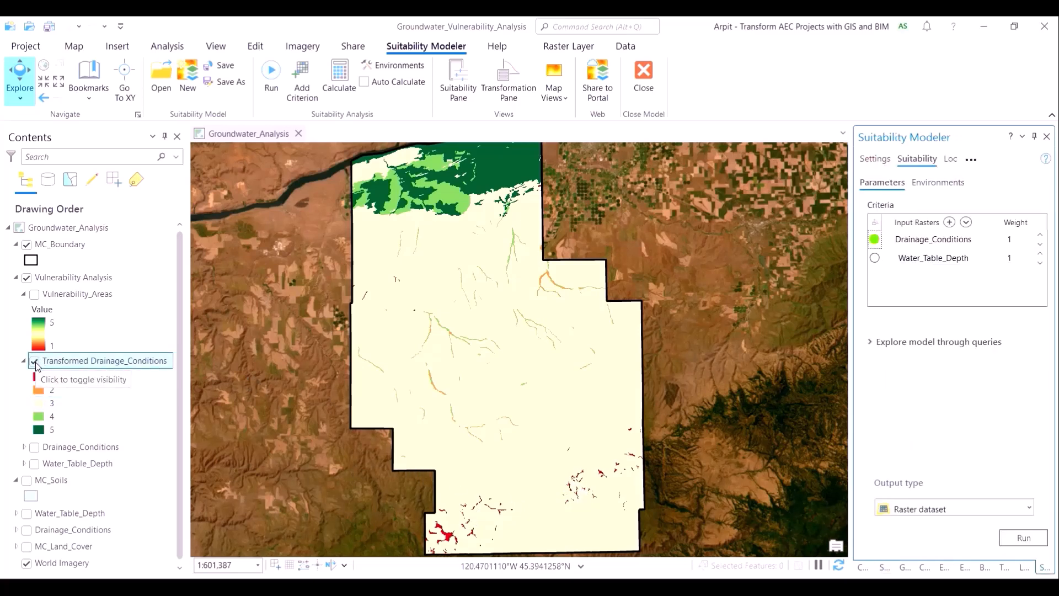
Hide the Transformed Drainage_Conditions layer and open the Water_Table_Depth criterion for transformation.
click(36, 362)
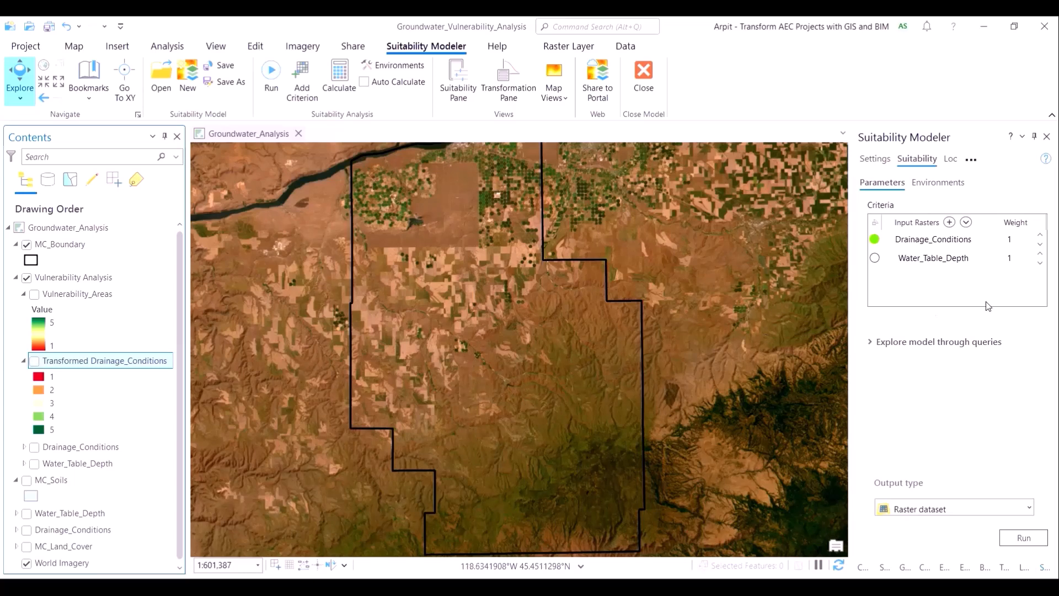
click(875, 258)
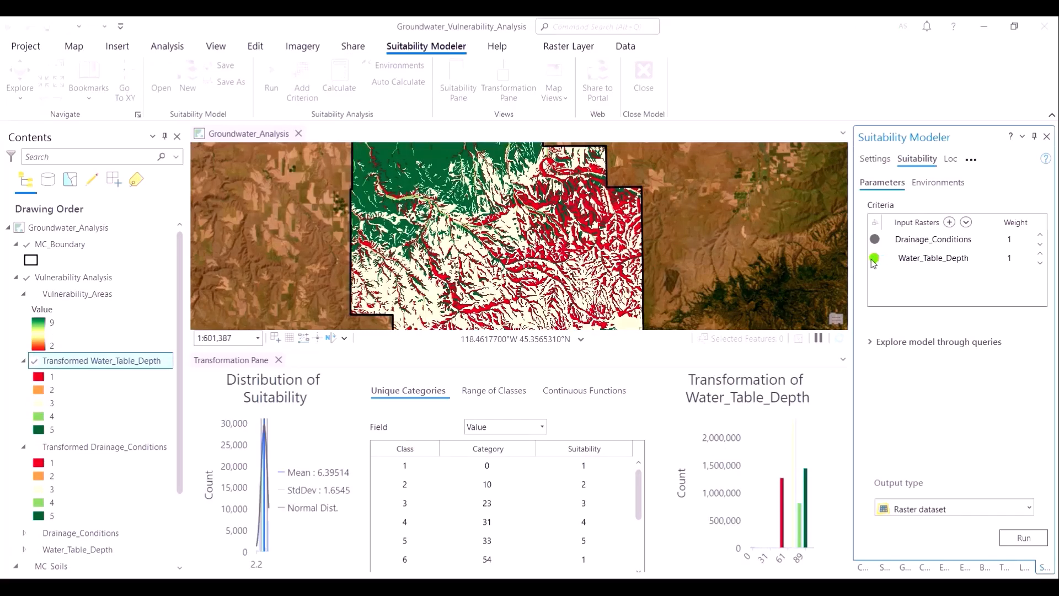
mouse_move(781, 499)
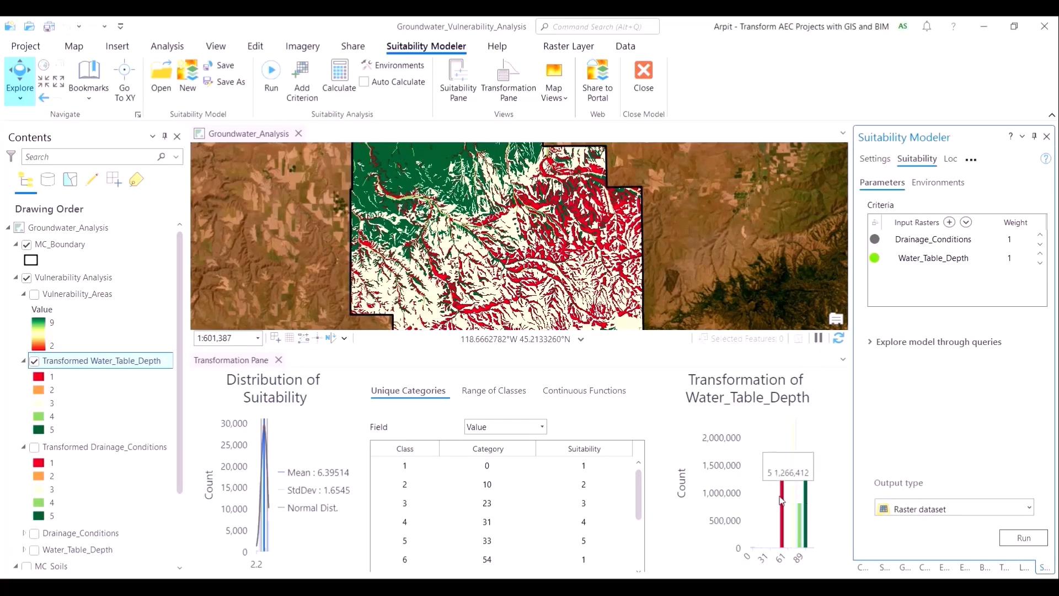
mouse_move(762, 558)
Switch the Water_Table_Depth transformation to Range of Classes, enlarge the Transformation Pane and keep Value as the field.
click(517, 395)
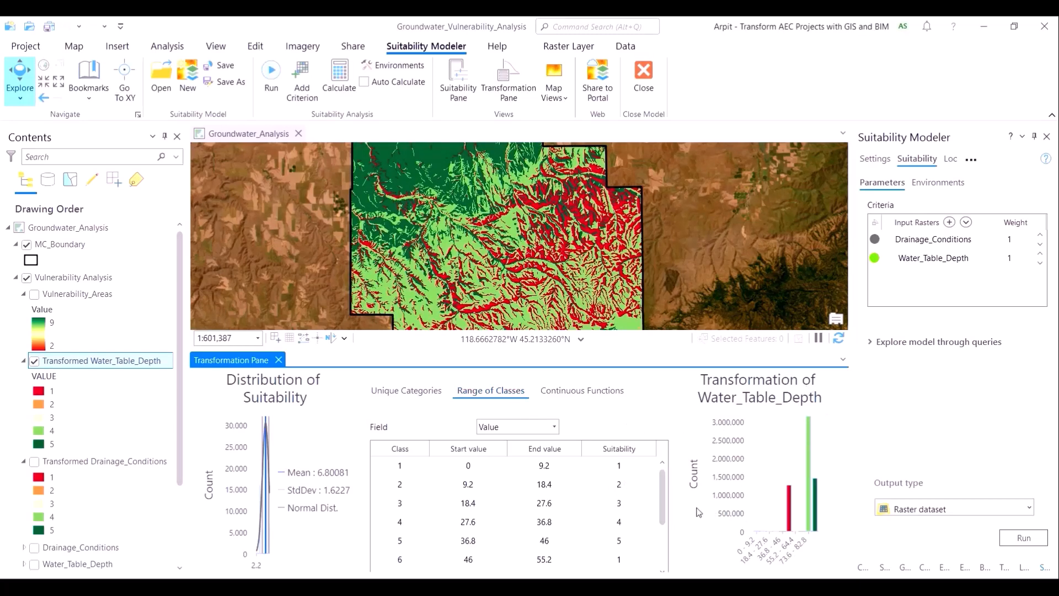
scroll(656, 513, down, 2)
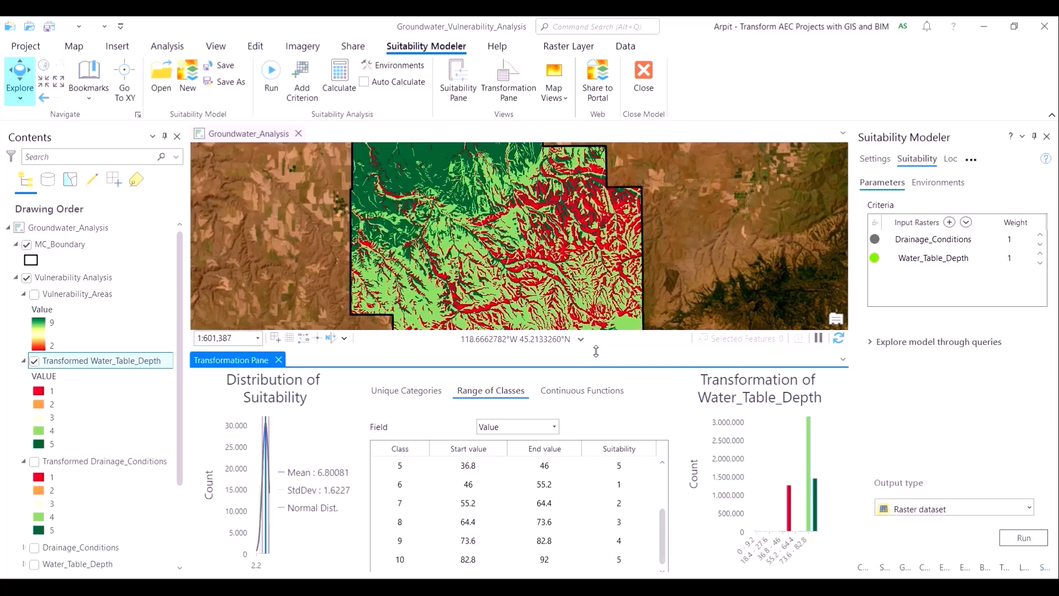
drag(596, 351, 605, 285)
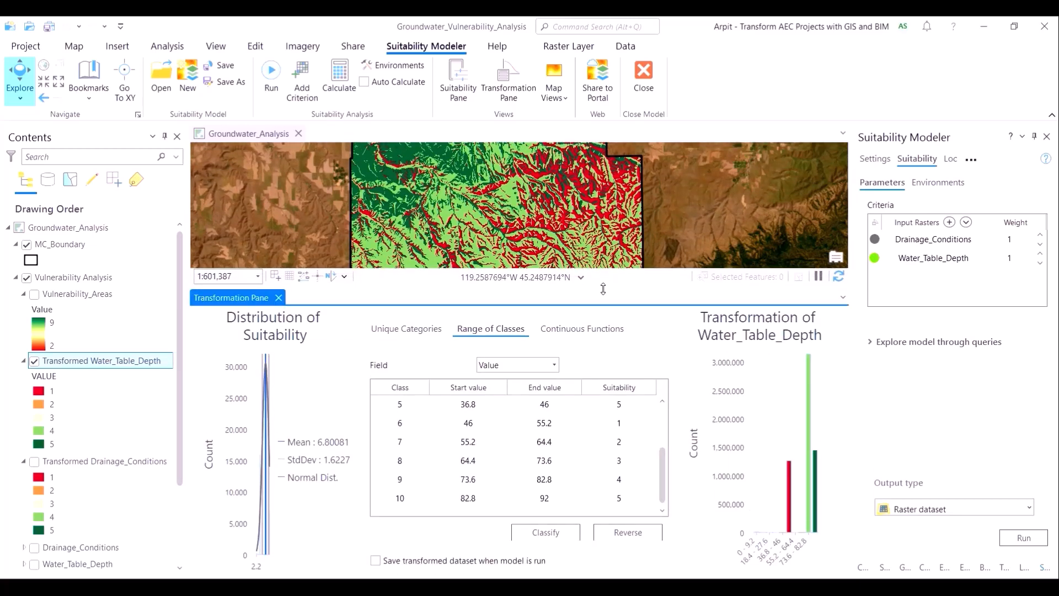
click(524, 368)
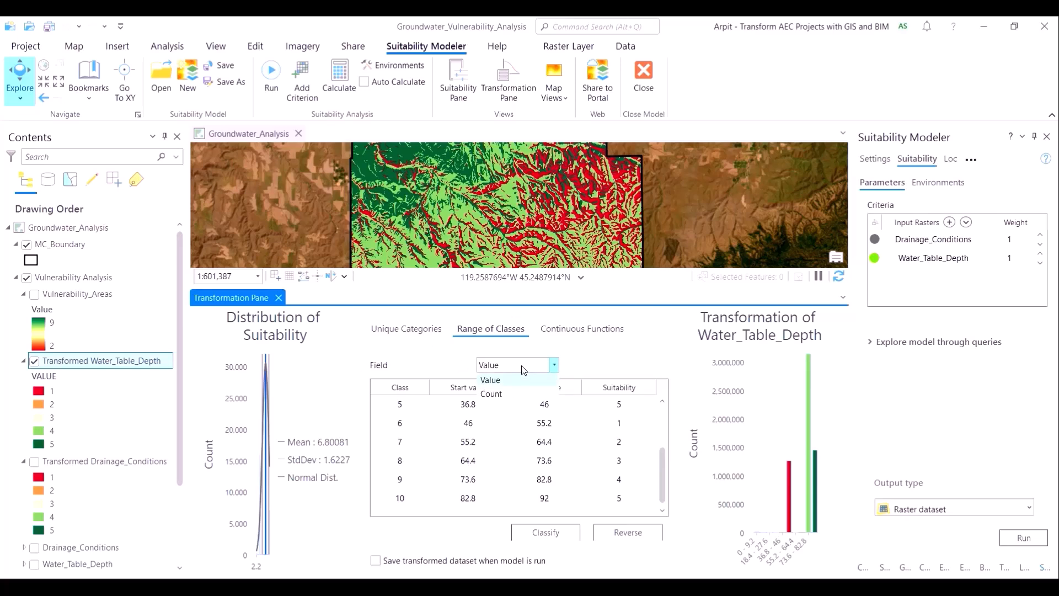
click(524, 369)
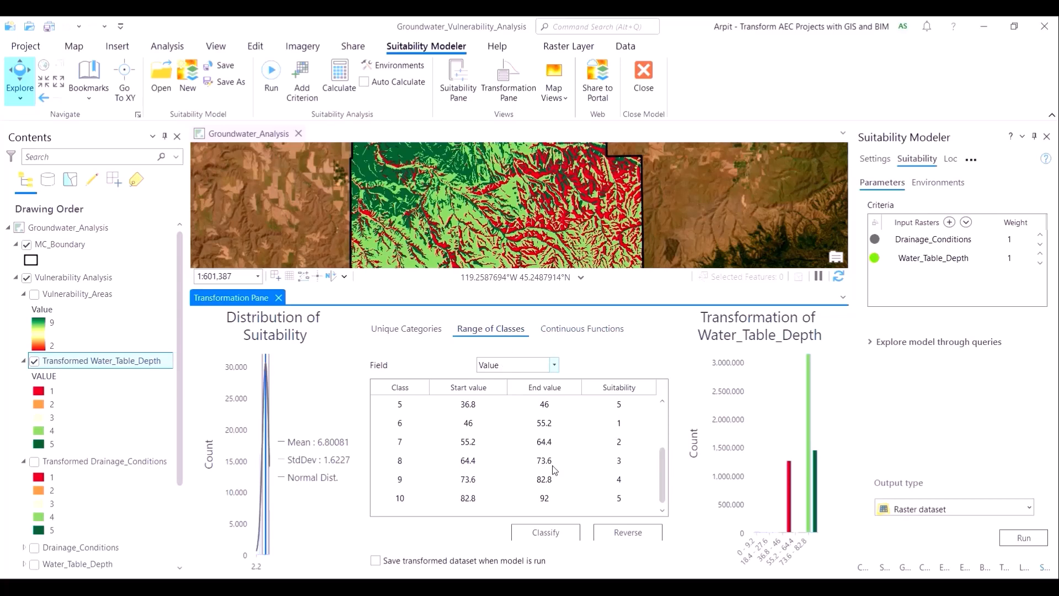
Classify the Water_Table_Depth ranges with Natural Breaks (Jenks) into 5 classes.
click(550, 533)
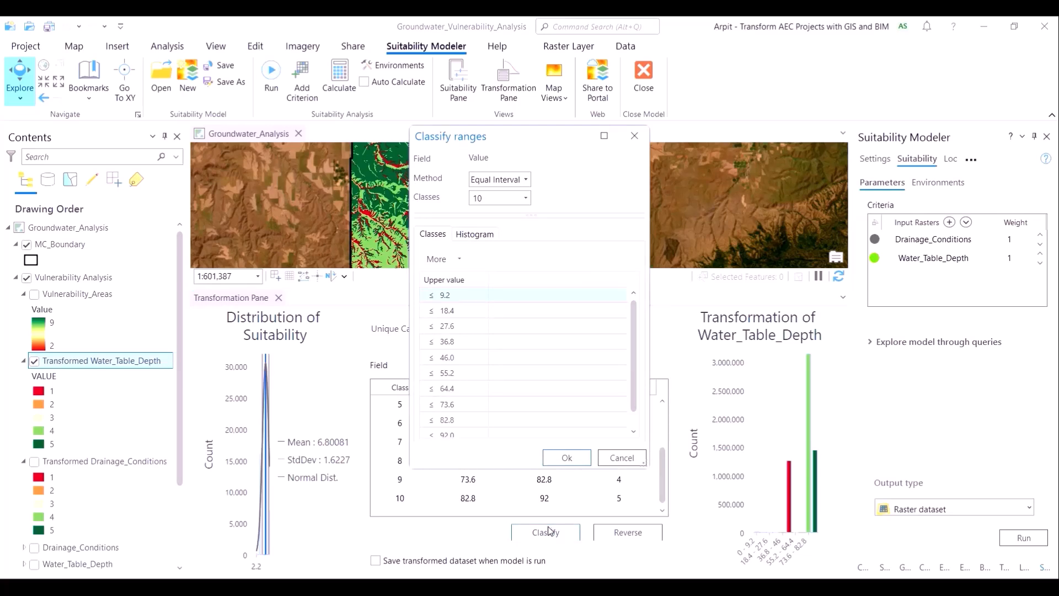
click(516, 180)
click(519, 215)
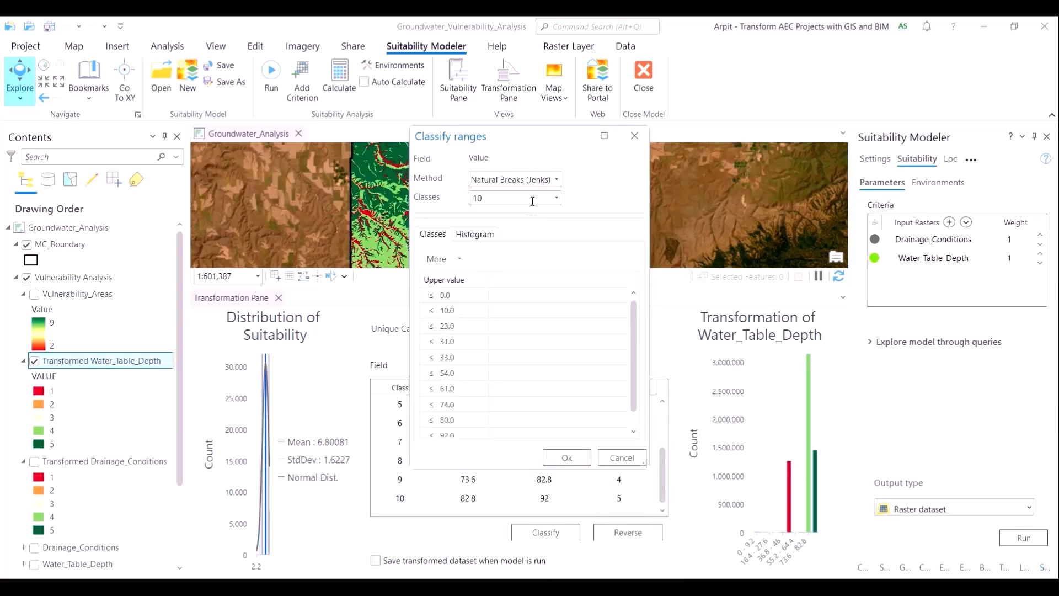
click(557, 197)
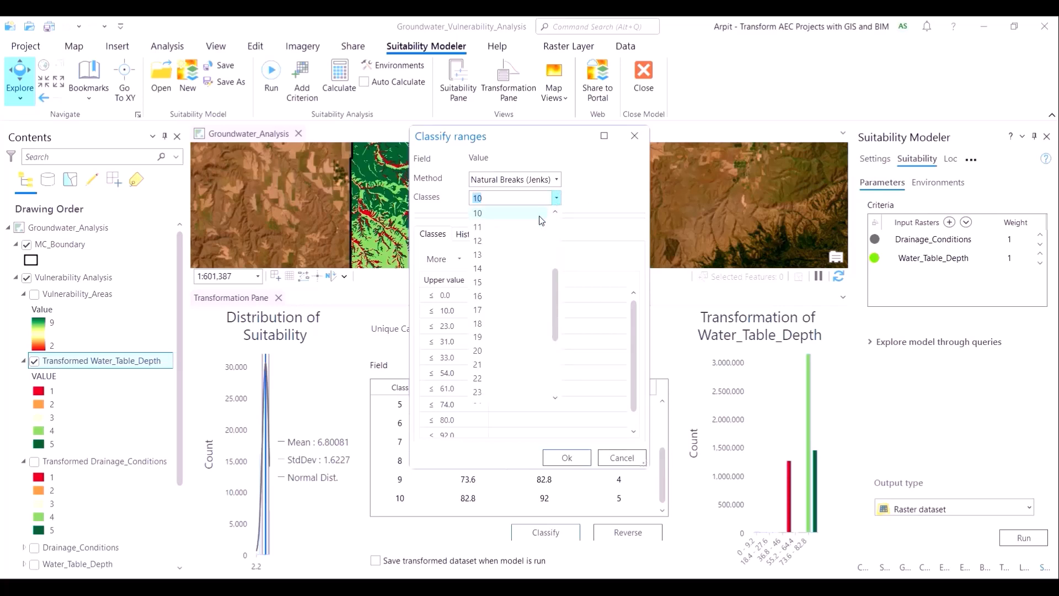
click(523, 269)
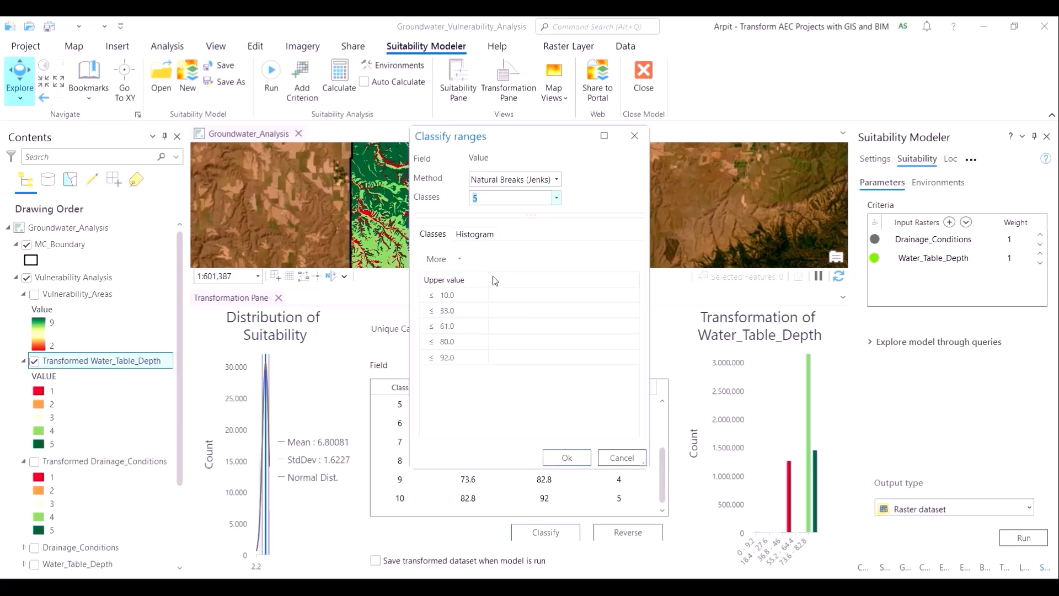
click(567, 458)
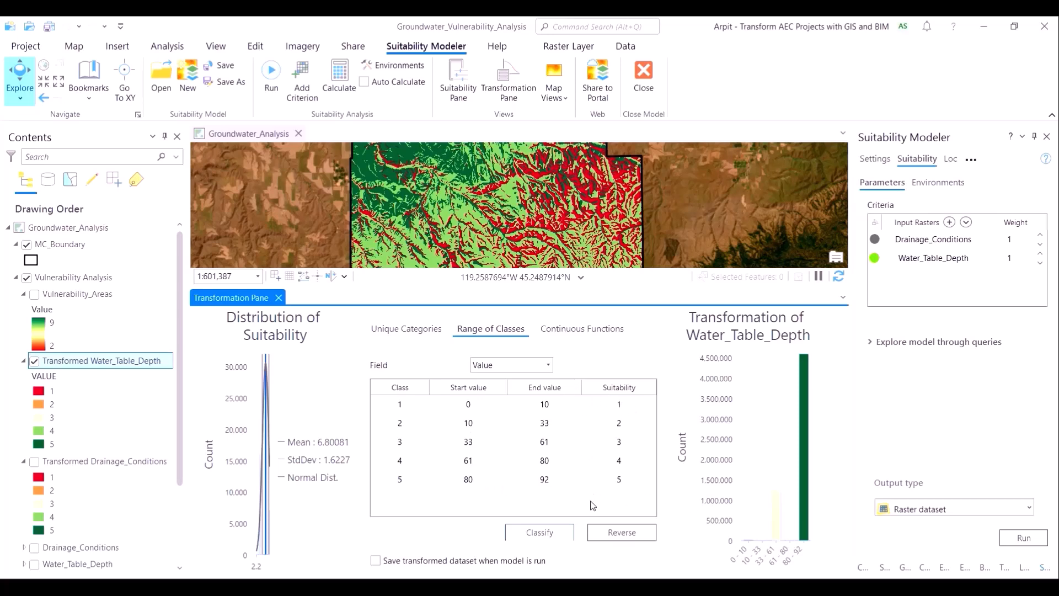
Reverse the Water_Table_Depth suitability ratings so the shallowest range gets 5, recalculate the model and close the Transformation Pane.
click(618, 533)
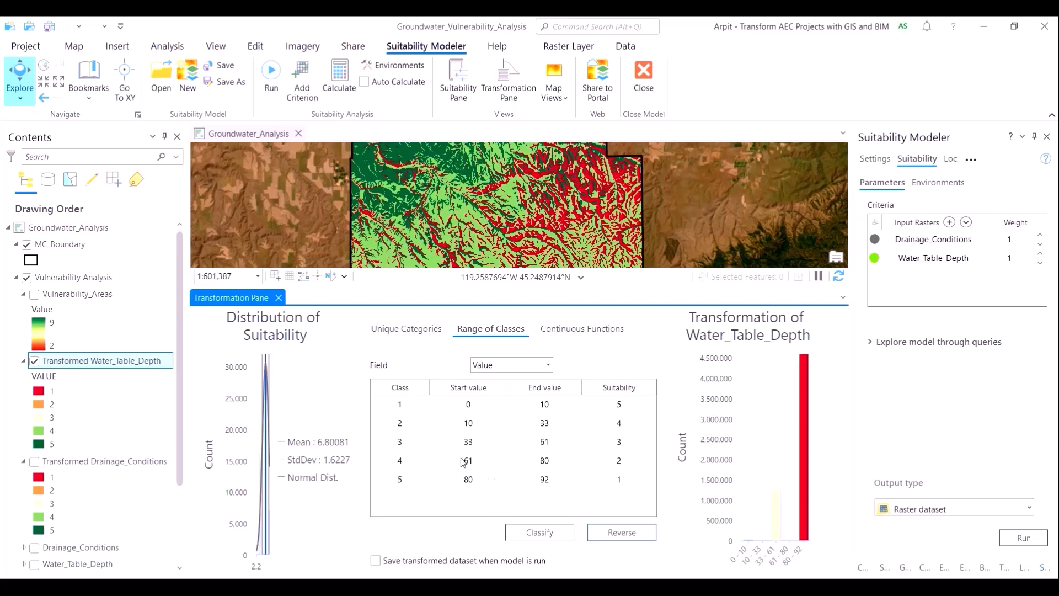
click(333, 70)
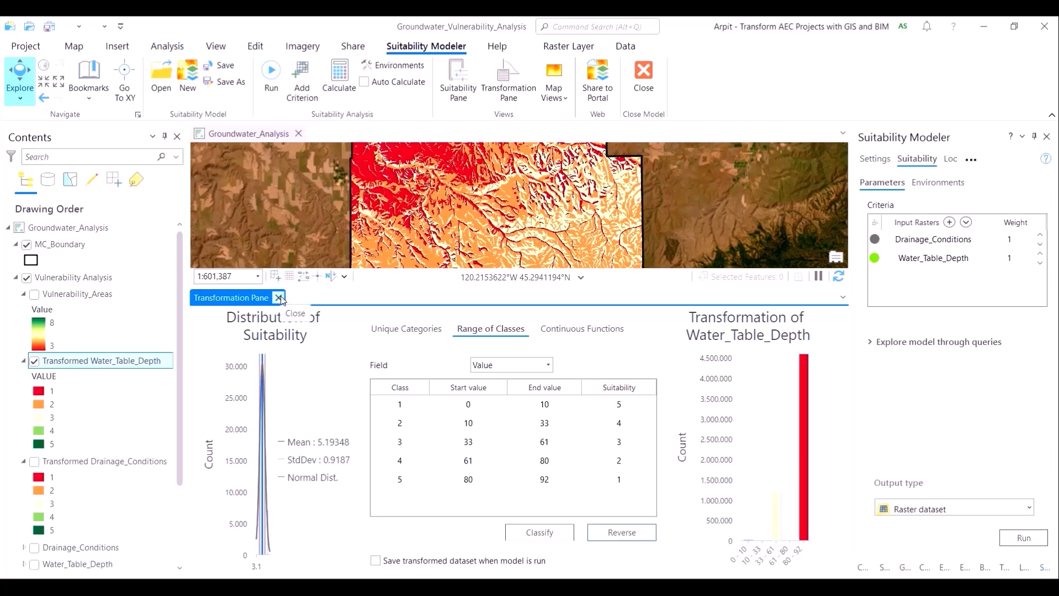
click(280, 298)
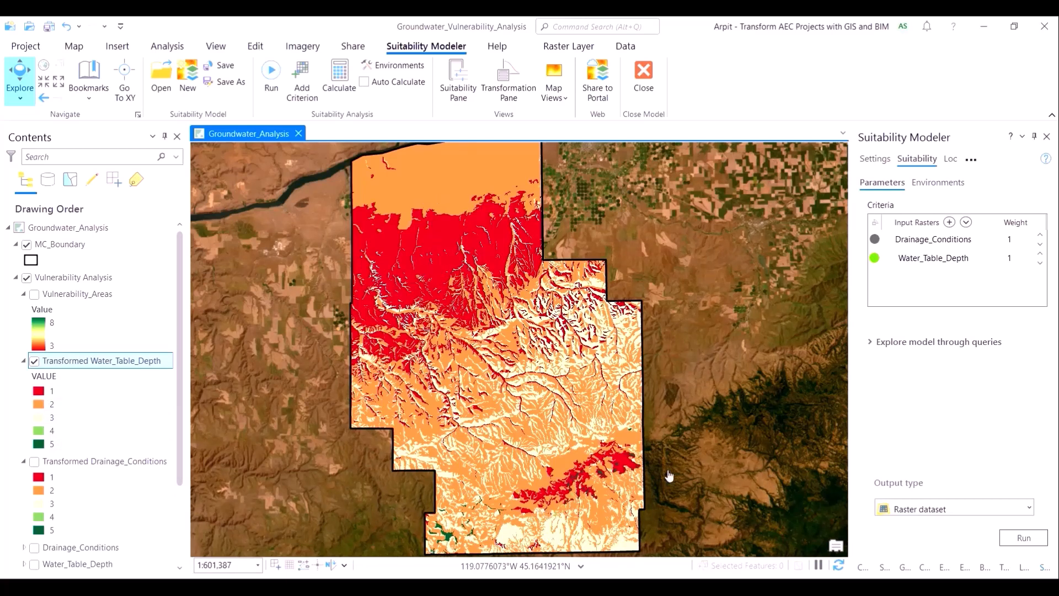
Compare the Transformed Drainage_Conditions and Transformed Water_Table_Depth layers across the county by switching their visibility.
click(34, 462)
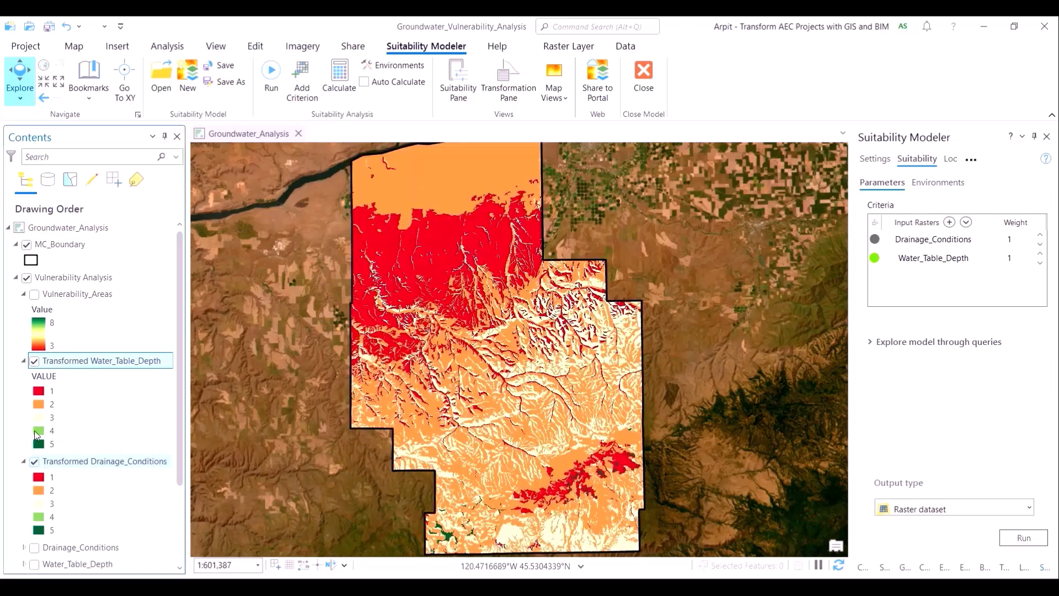
click(34, 362)
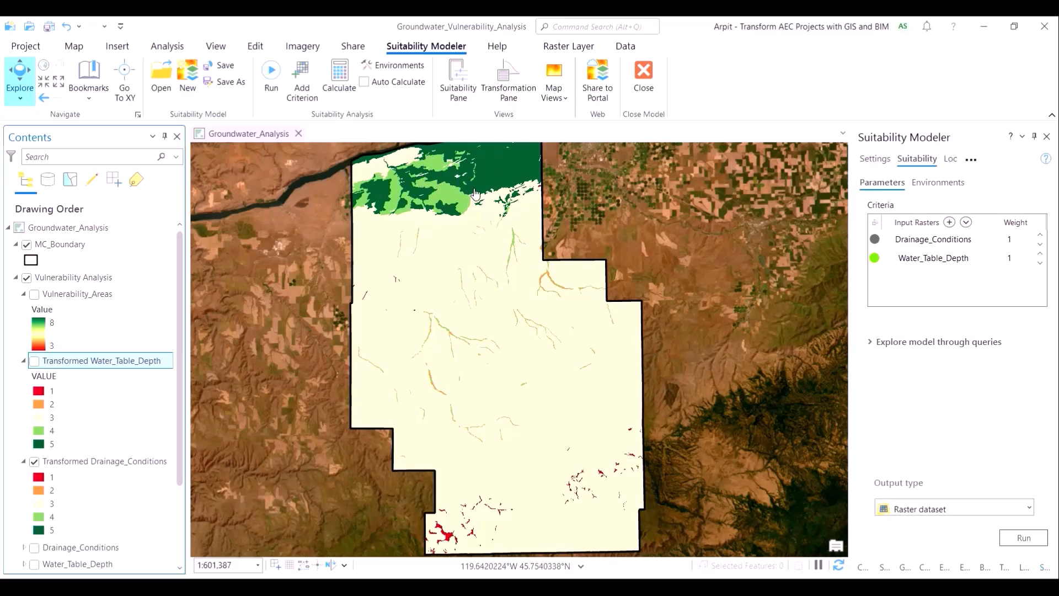
scroll(428, 215, down, 3)
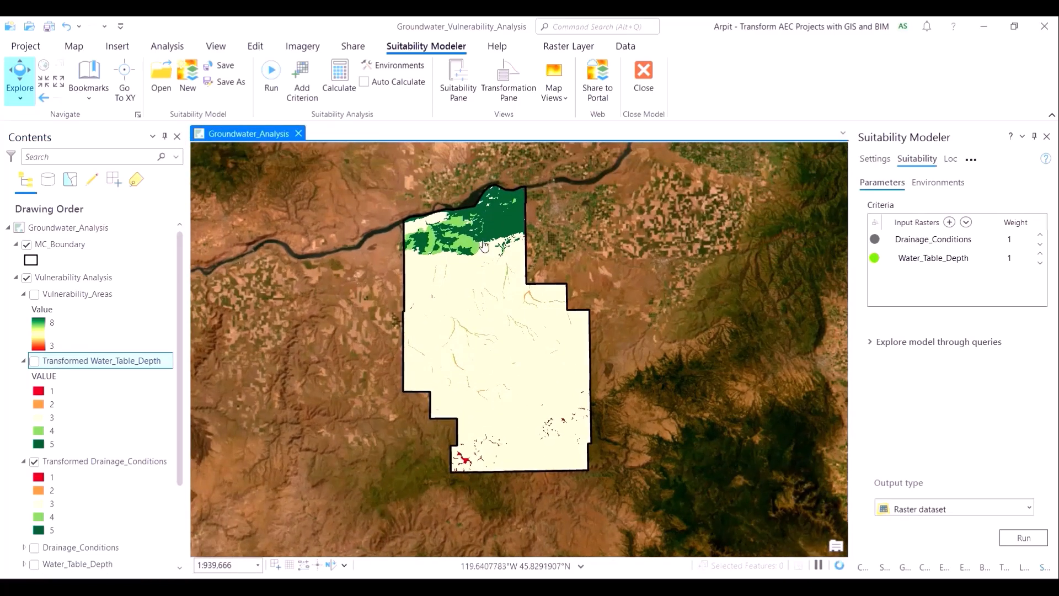
scroll(462, 249, up, 3)
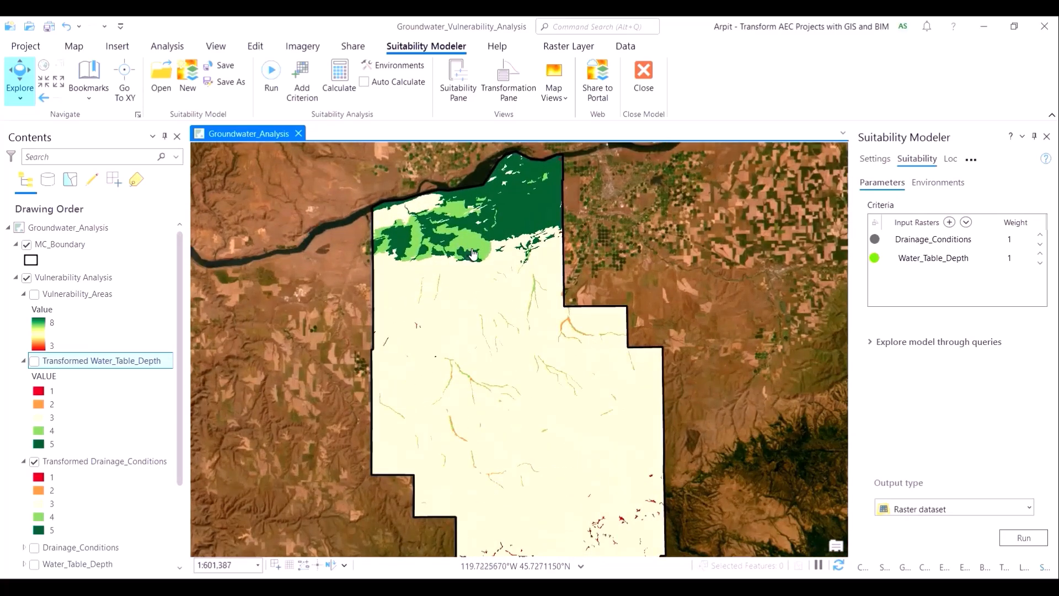
mouse_move(550, 404)
mouse_down()
mouse_move(548, 342)
mouse_move(551, 407)
mouse_up()
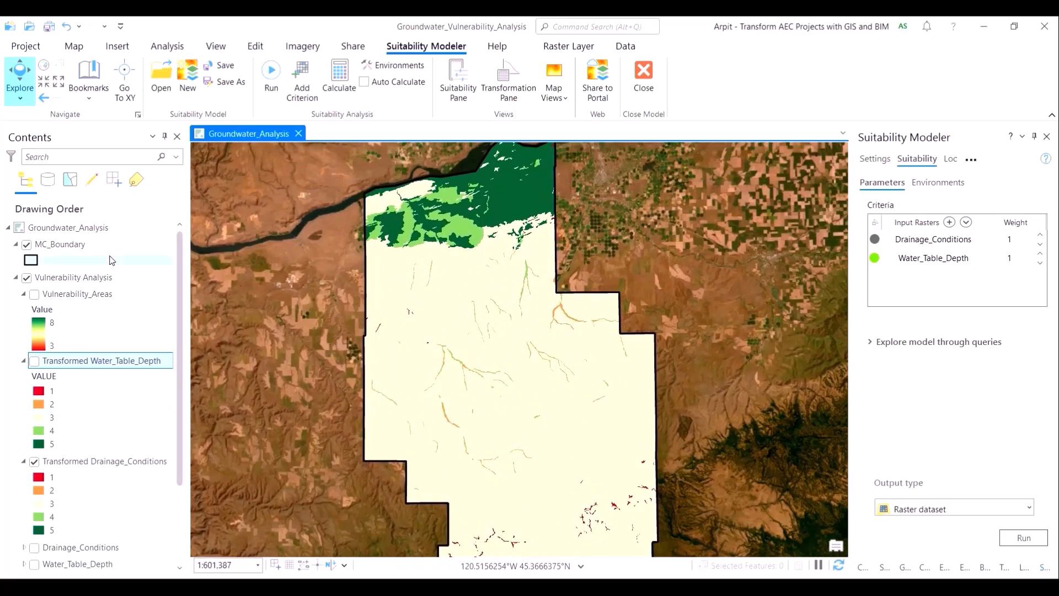
click(35, 463)
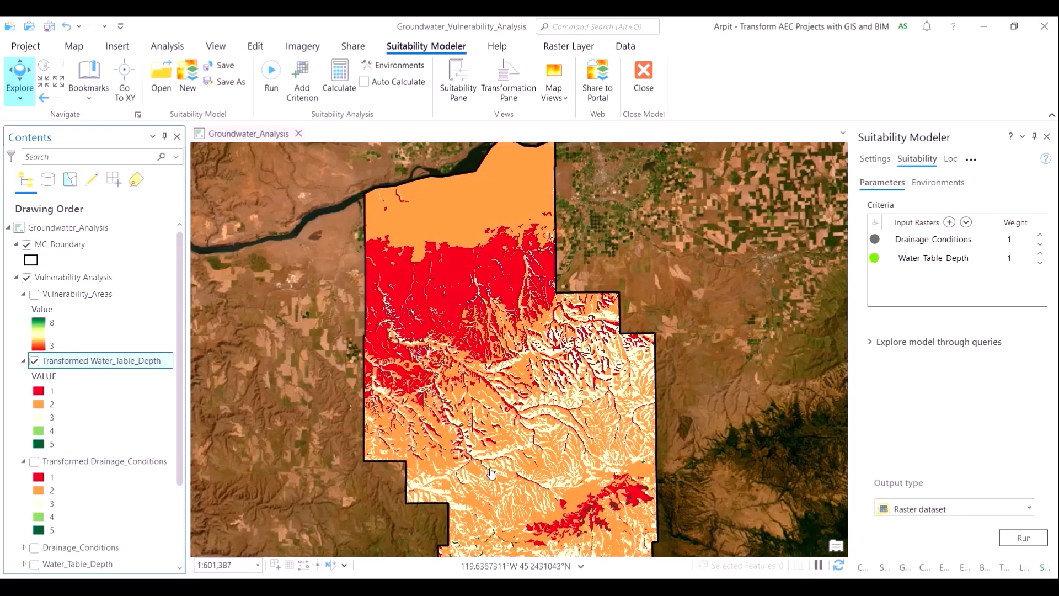
drag(491, 473, 470, 447)
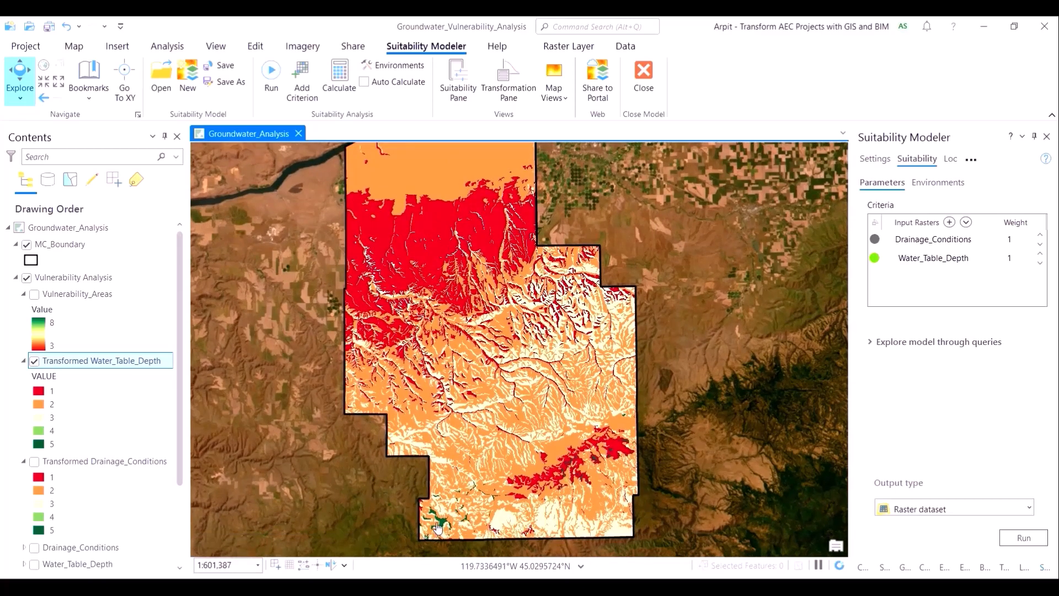
scroll(439, 529, up, 2)
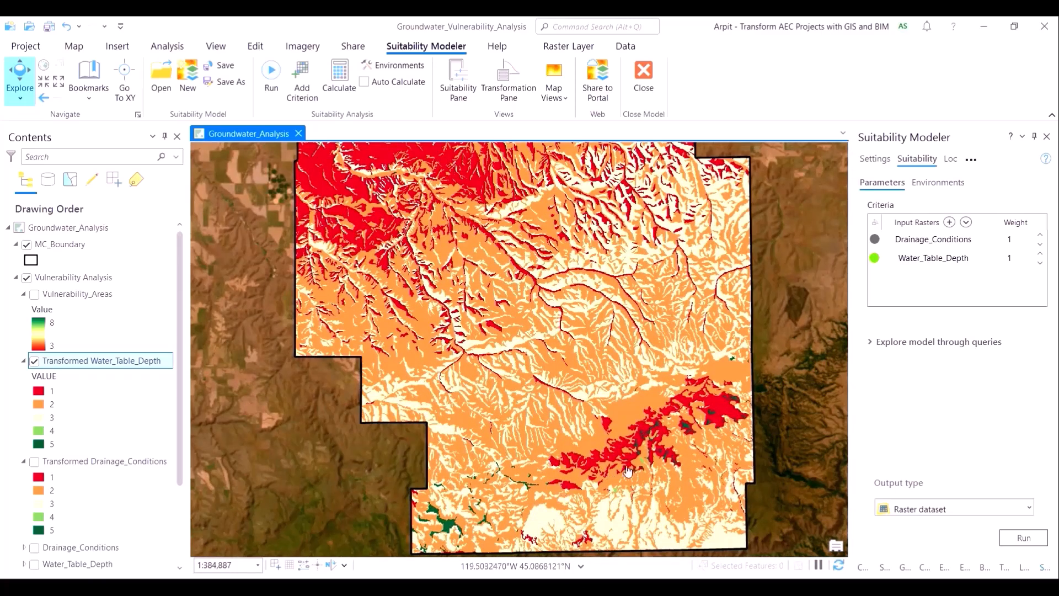
scroll(674, 486, down, 2)
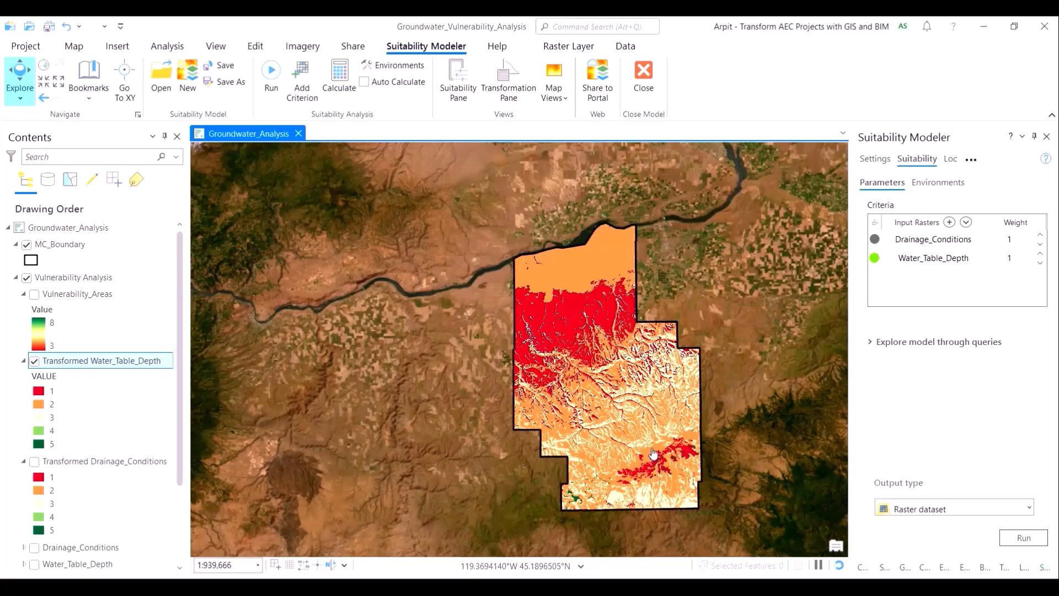
drag(652, 453, 566, 449)
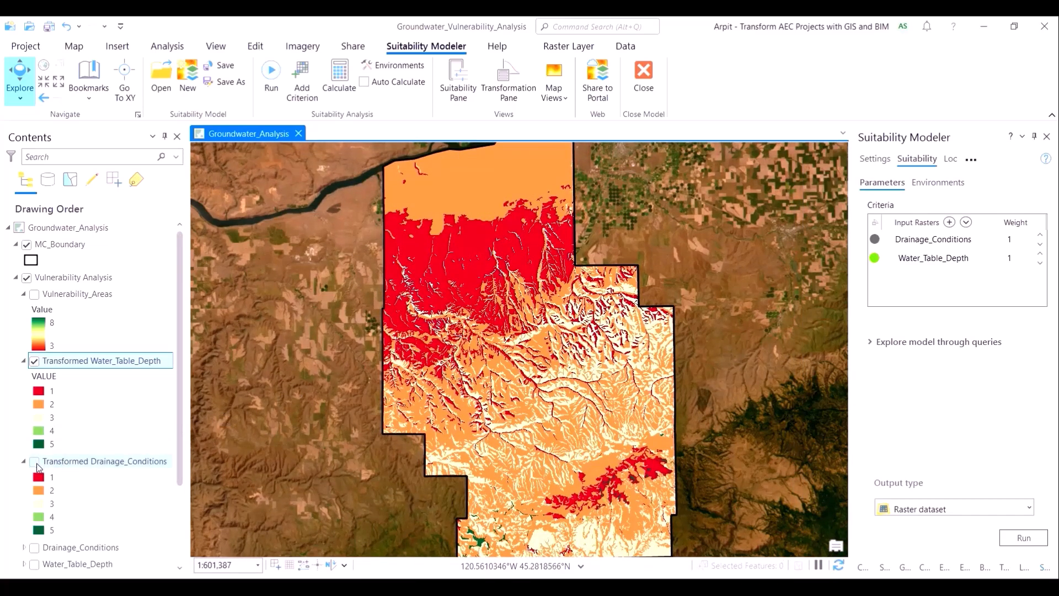
Show only the Vulnerability_Areas result in the analysis group and collapse the legends of both transformed layers.
click(34, 362)
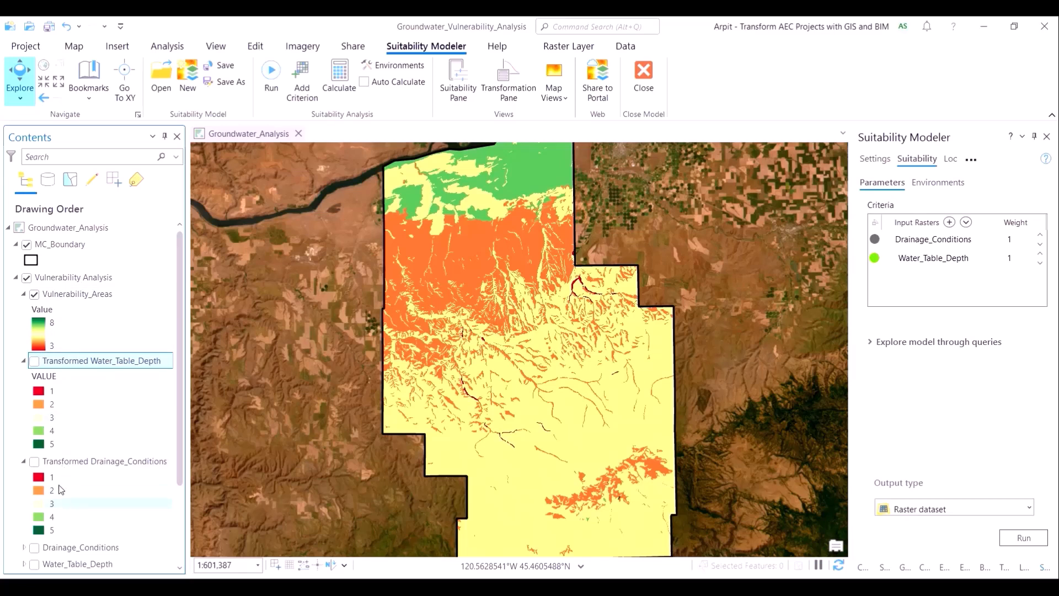
click(25, 362)
click(24, 378)
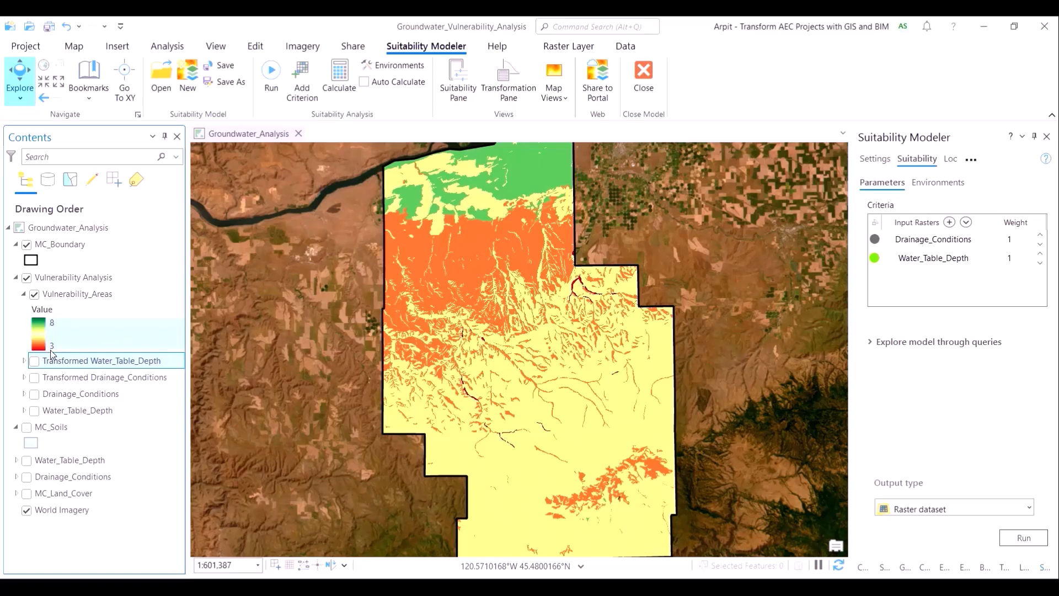
click(352, 249)
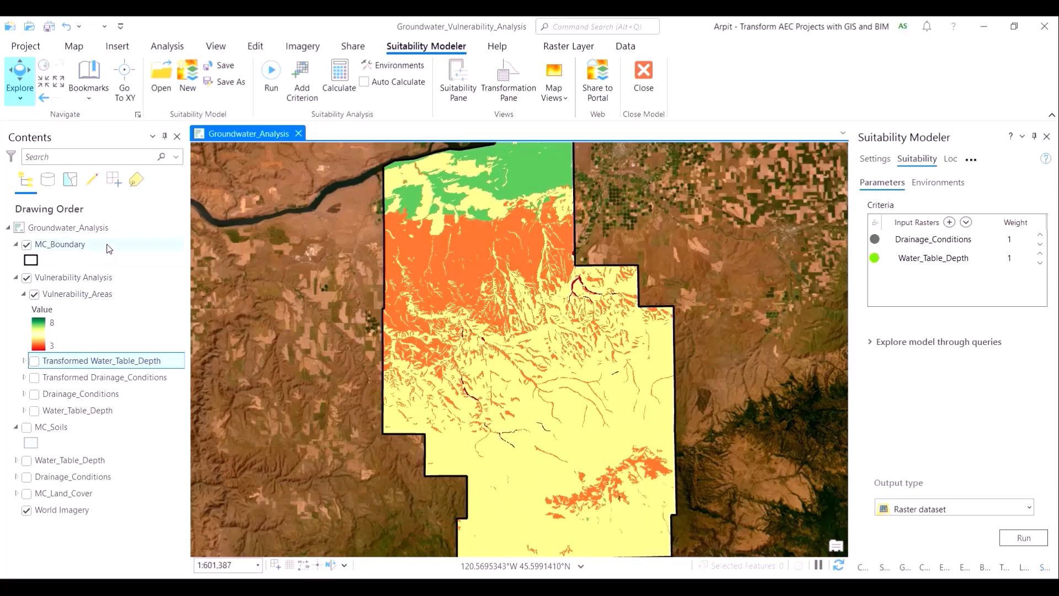
Move MC_Boundary below the Vulnerability Analysis group and inspect Vulnerability_Areas pixel values in the northern green and orange areas.
drag(107, 246, 122, 424)
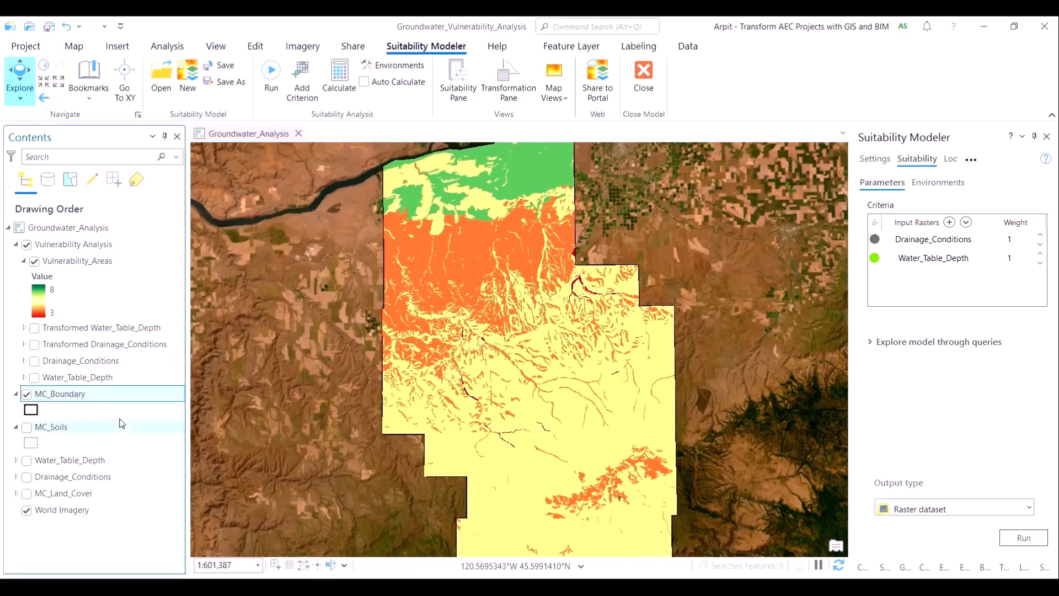
click(517, 177)
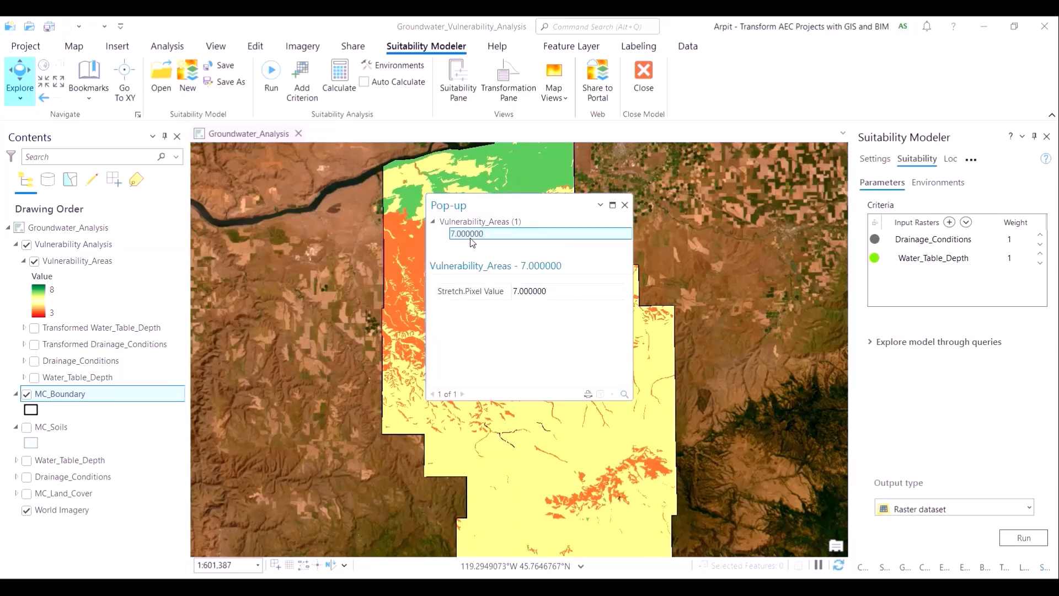
click(625, 206)
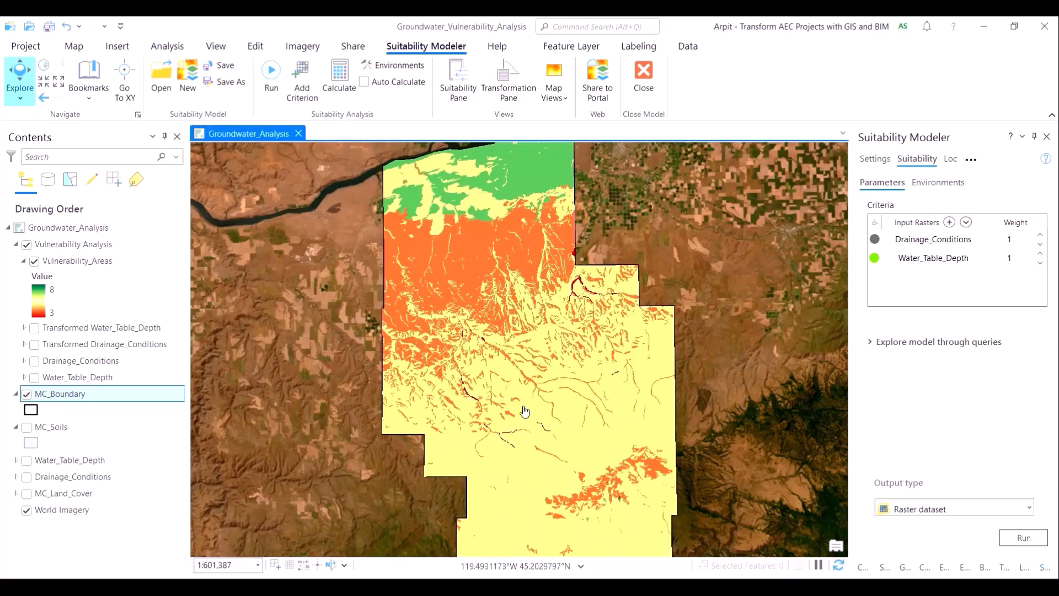
click(470, 251)
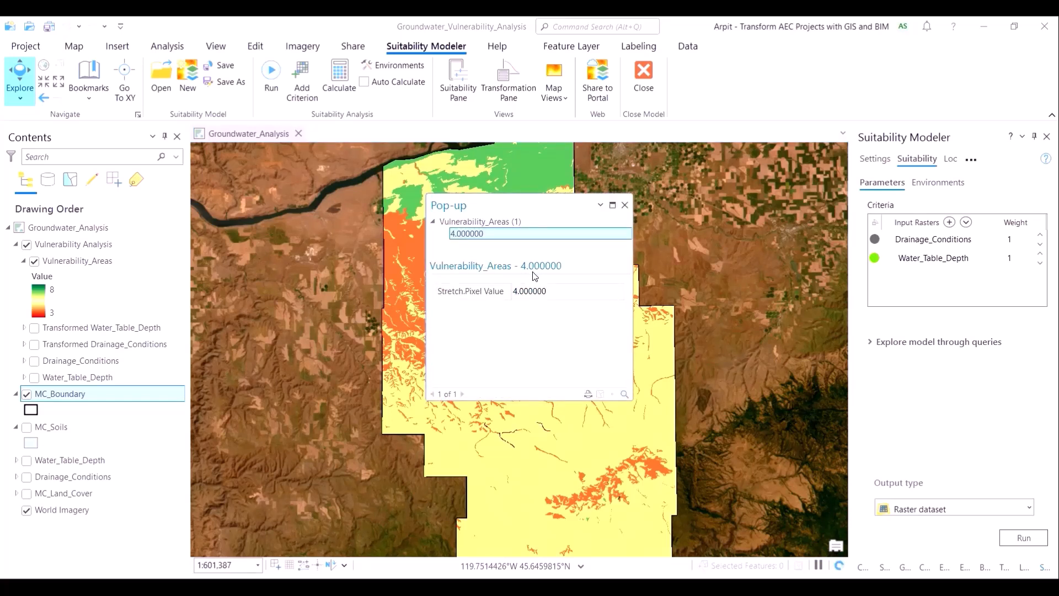
click(625, 205)
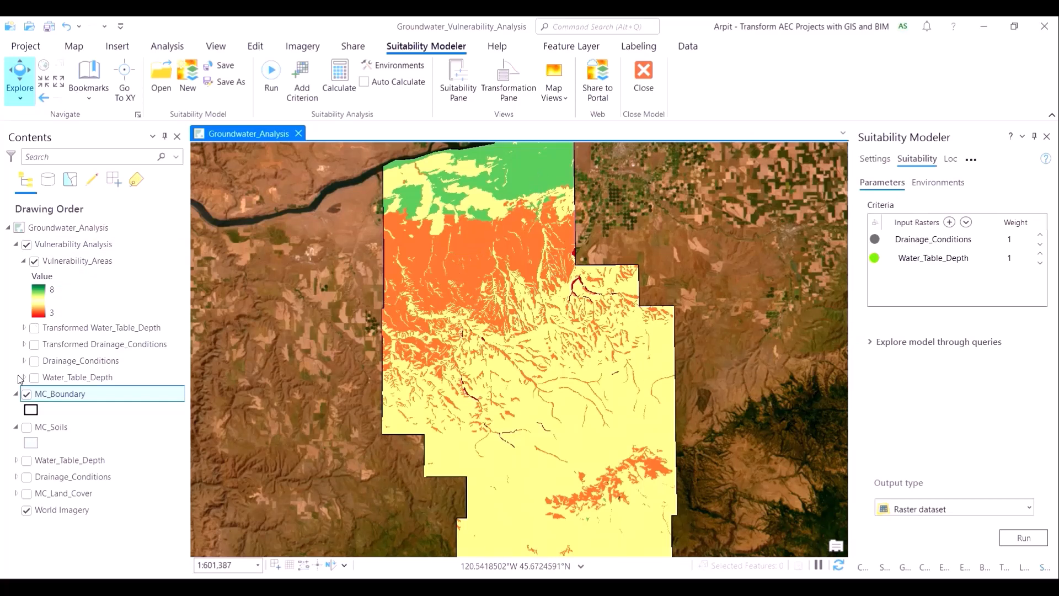
Move MC_Boundary back above the Vulnerability Analysis group and save the project.
click(74, 398)
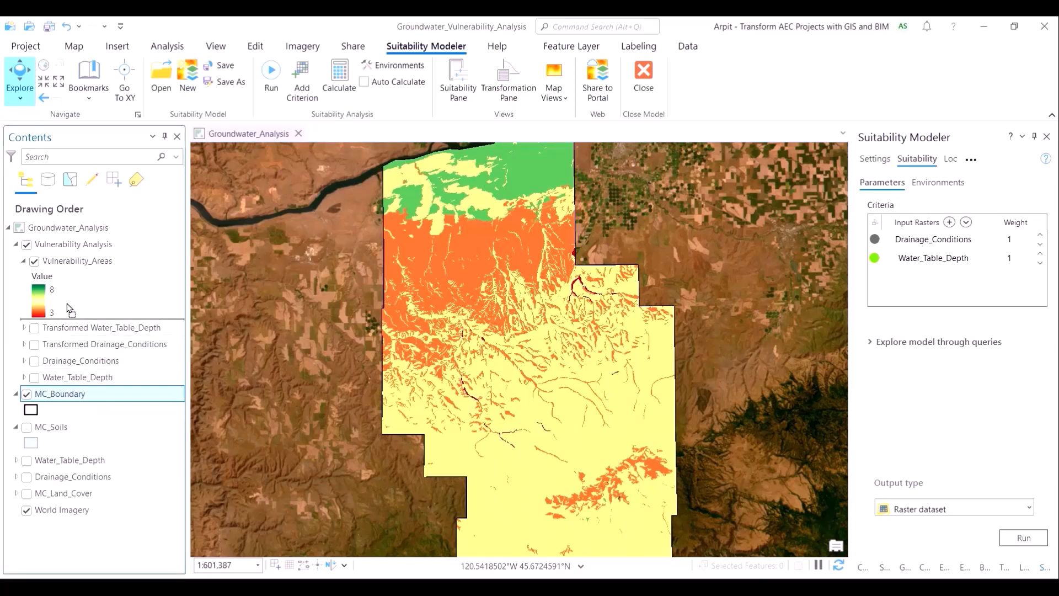
drag(84, 244, 80, 244)
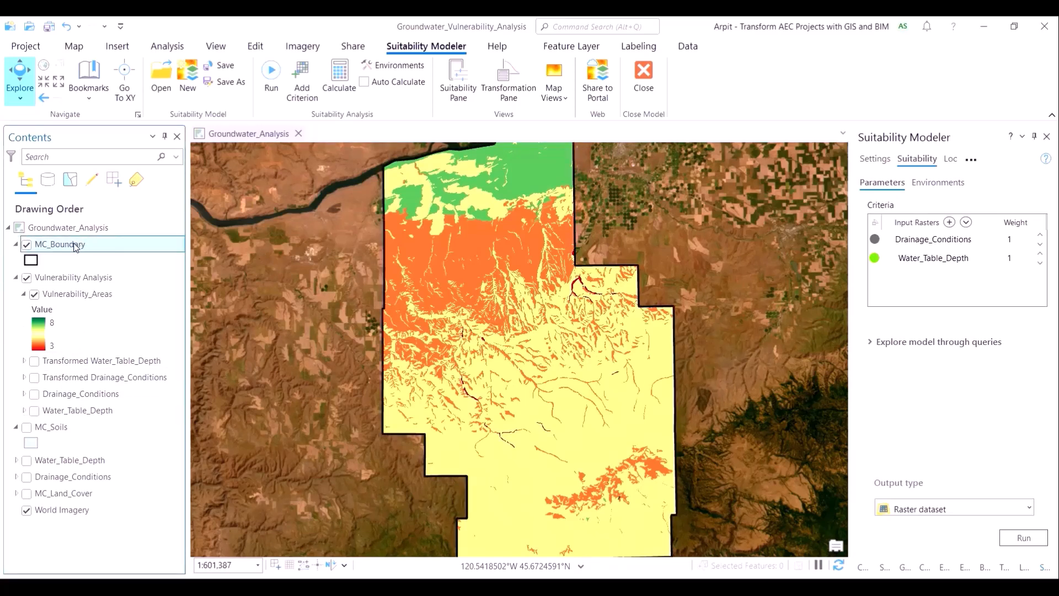
key(ctrl+s)
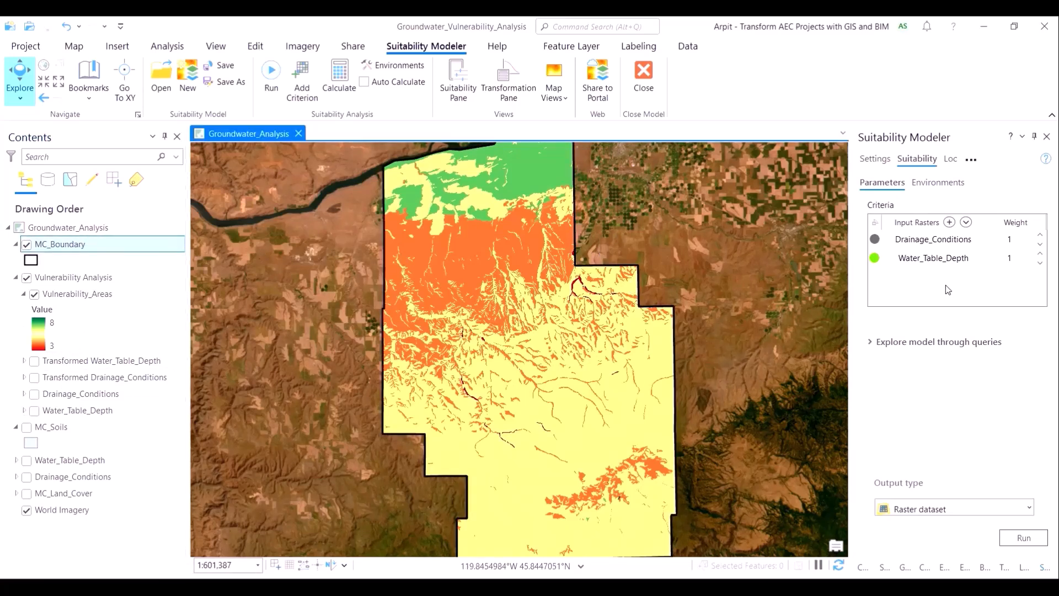
Set the criteria weights to 5 for Drainage_Conditions and 4 for Water_Table_Depth.
click(1006, 239)
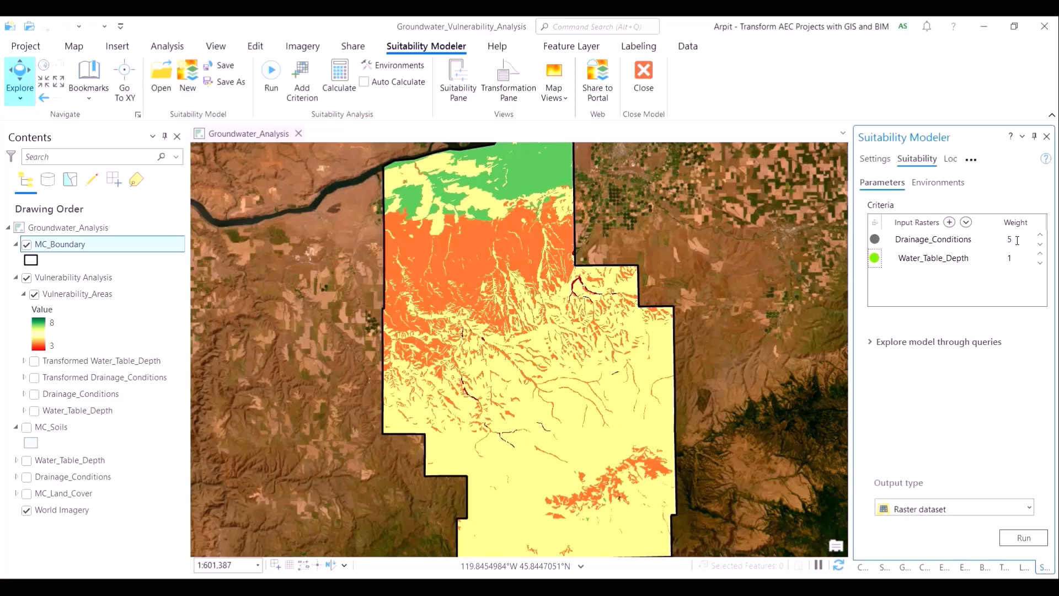
drag(1014, 255, 1004, 257)
click(986, 362)
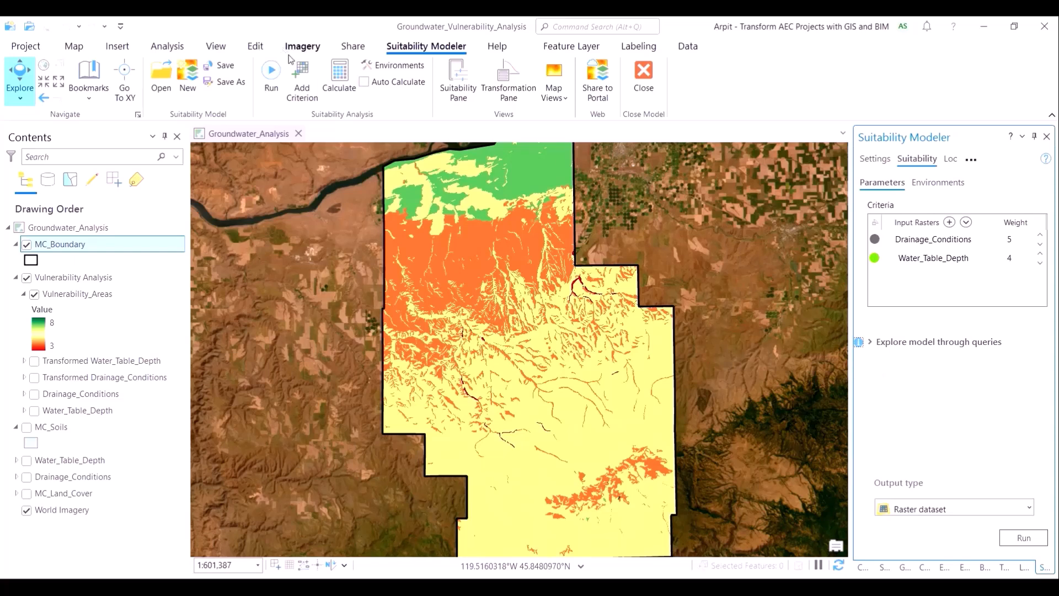
Recalculate and run the reweighted vulnerability model with raster dataset output, and save the project.
click(334, 74)
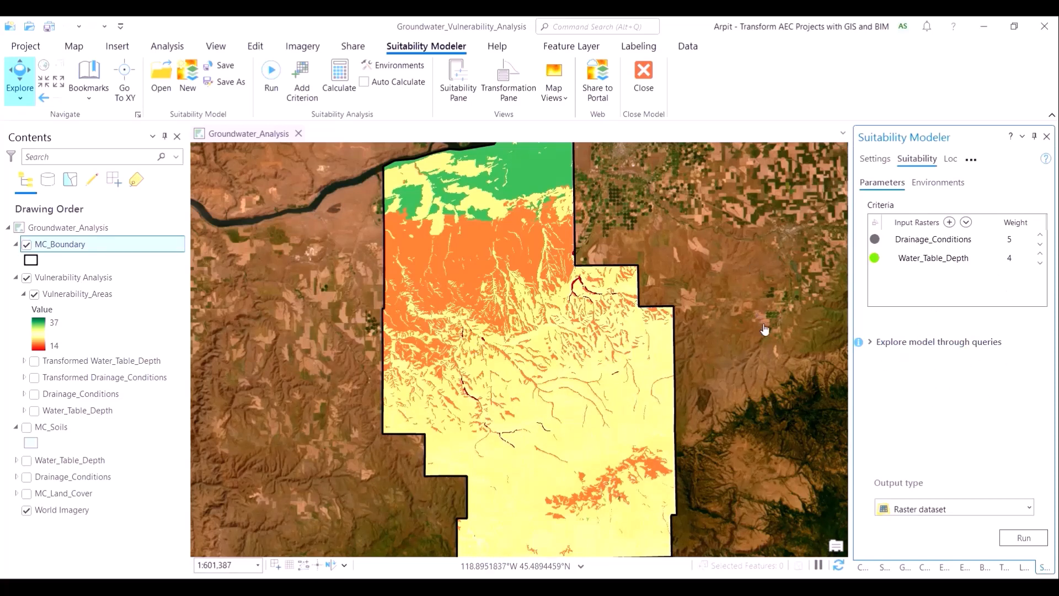
click(1038, 541)
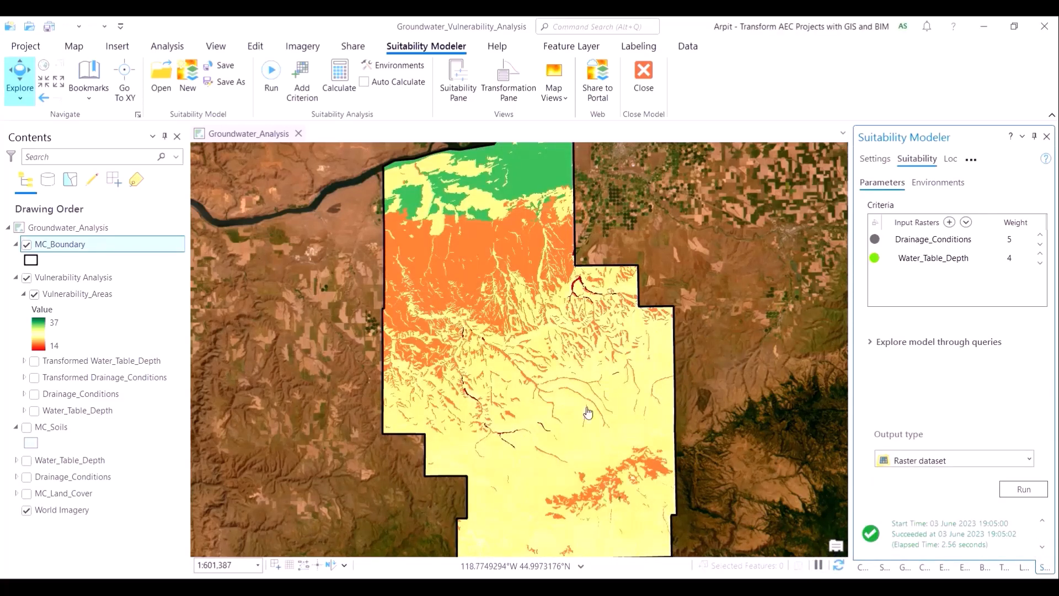
click(48, 35)
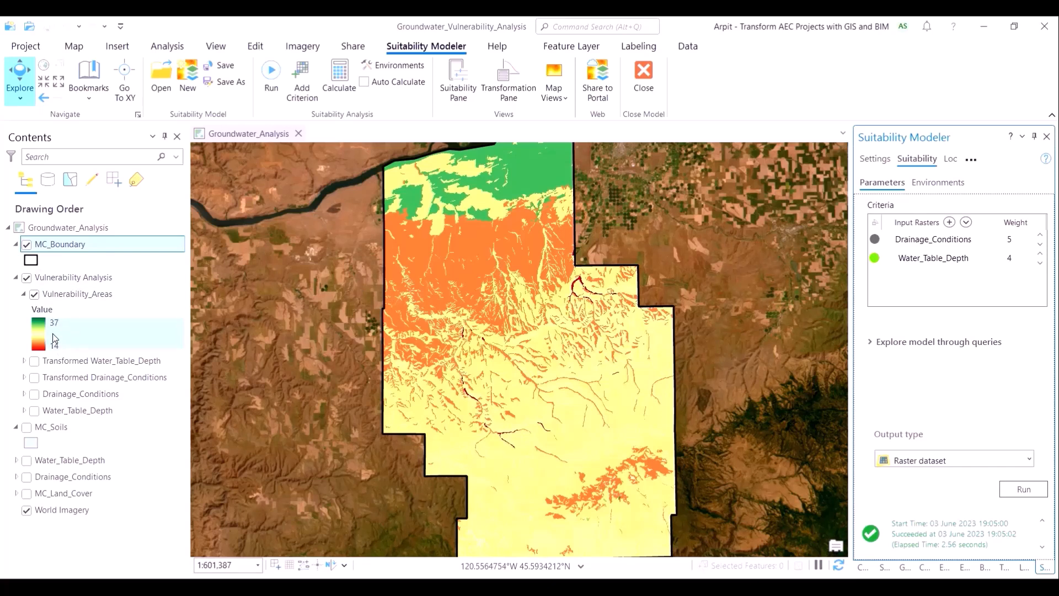
Move MC_Boundary below the Vulnerability Analysis group and inspect the reweighted Vulnerability_Areas pixel values in the county's northern green areas.
drag(54, 244, 69, 426)
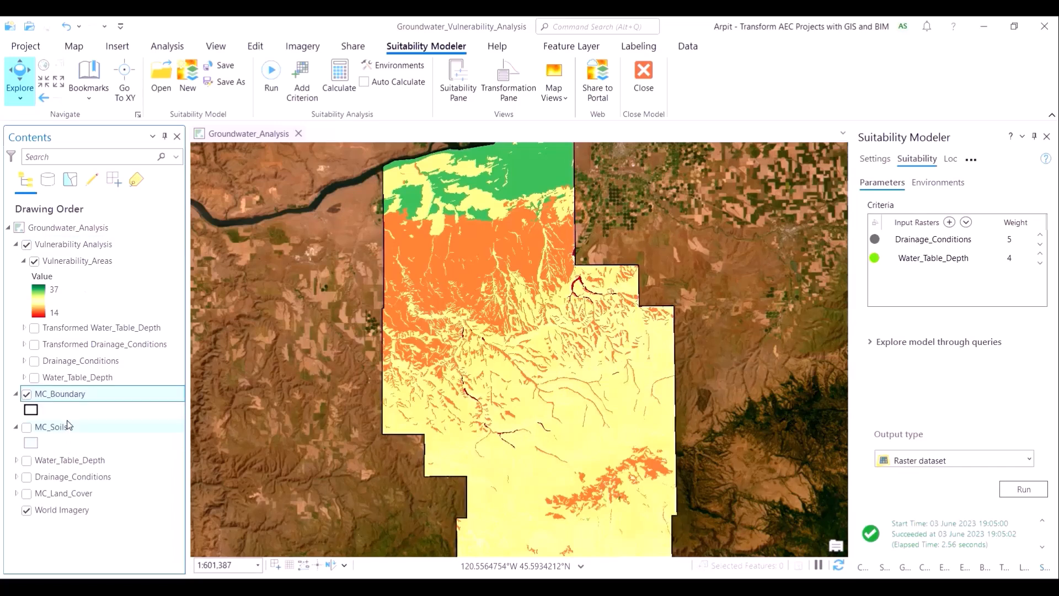
click(523, 190)
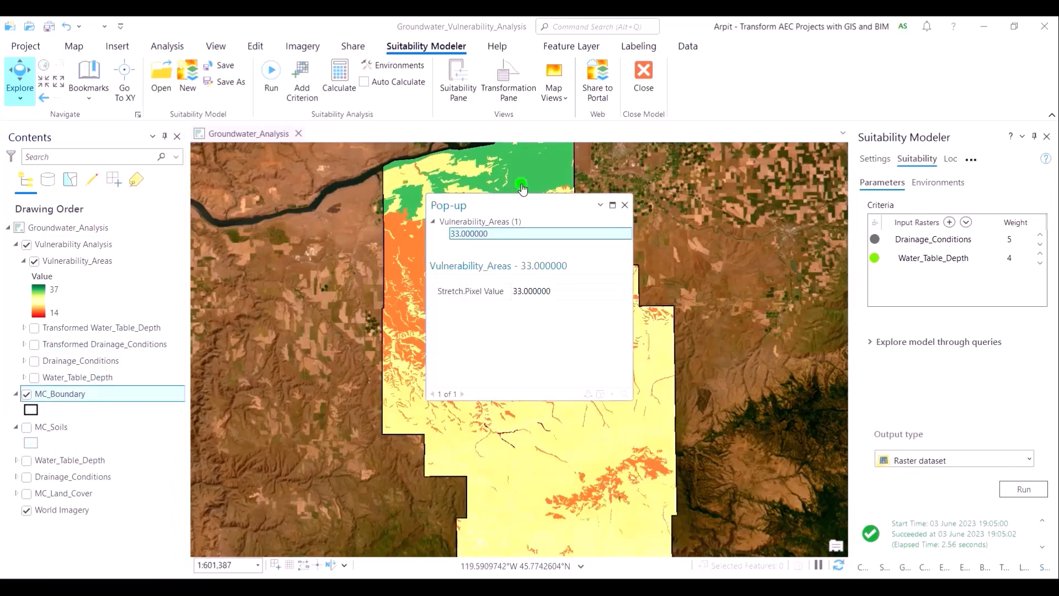
click(625, 205)
click(416, 203)
click(618, 204)
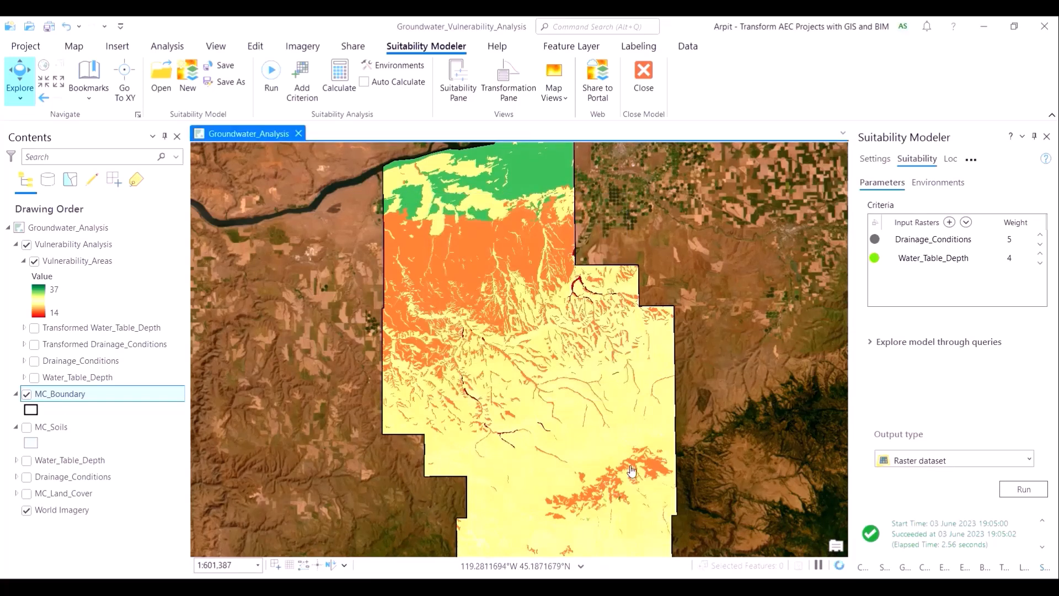
Inspect Vulnerability_Areas pixel values in the green patch, yellow area and orange area of the county's southeast.
scroll(632, 473, up, 5)
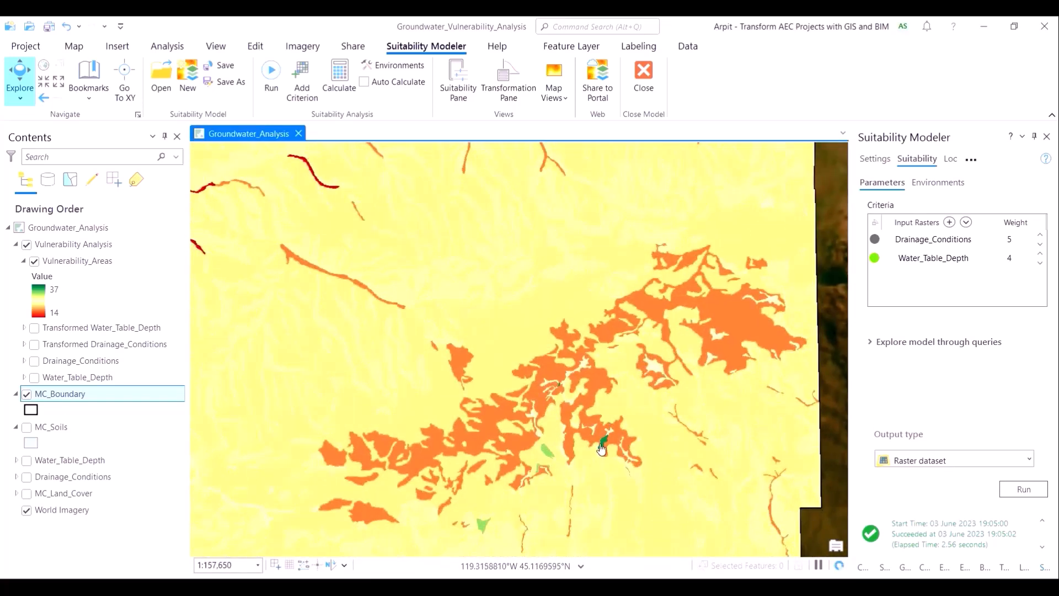
click(602, 447)
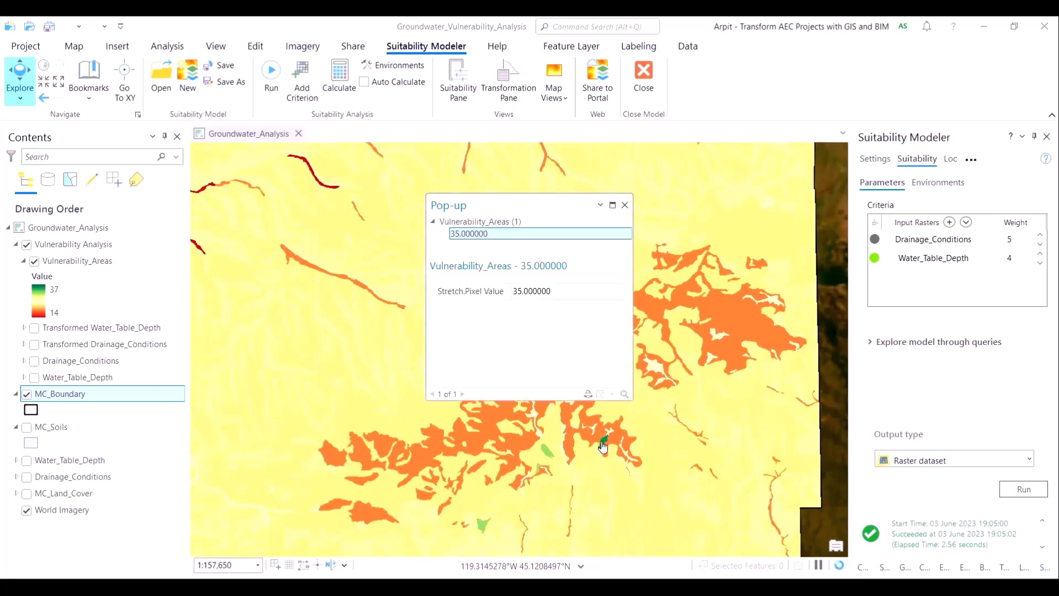
click(625, 205)
click(404, 295)
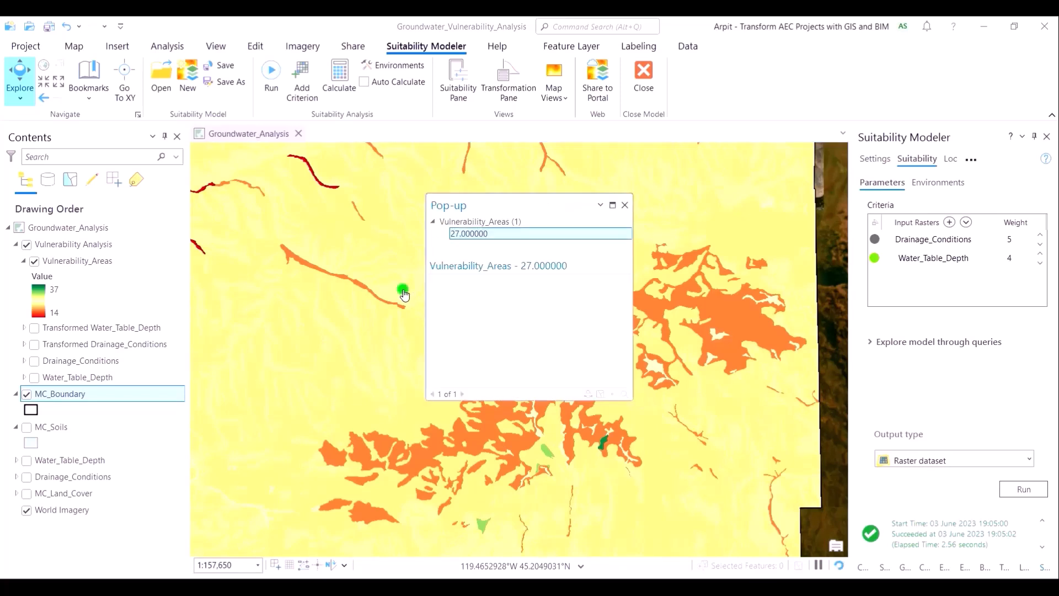
click(625, 204)
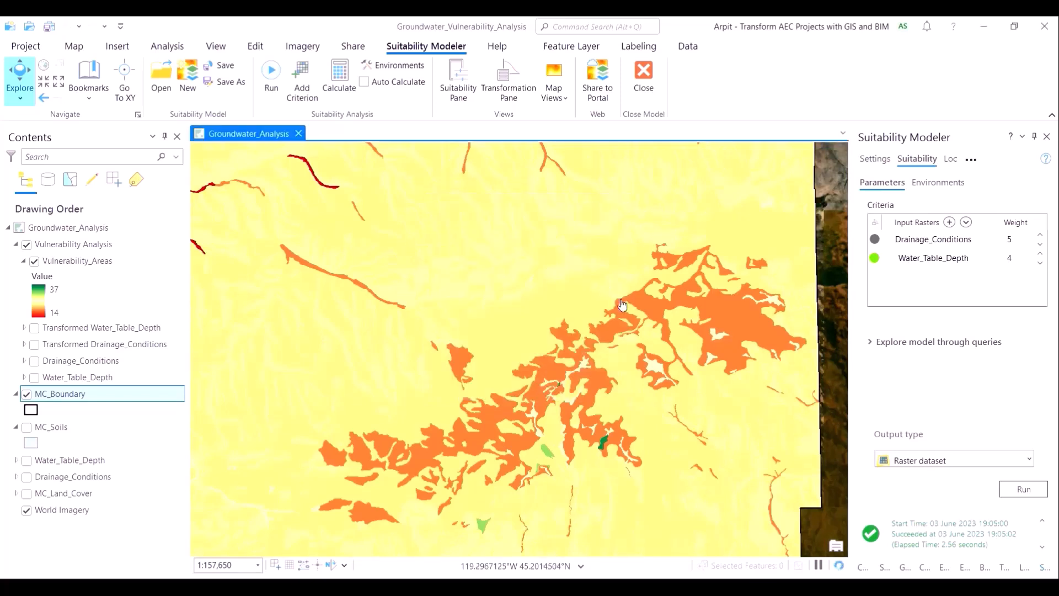
click(728, 320)
click(625, 205)
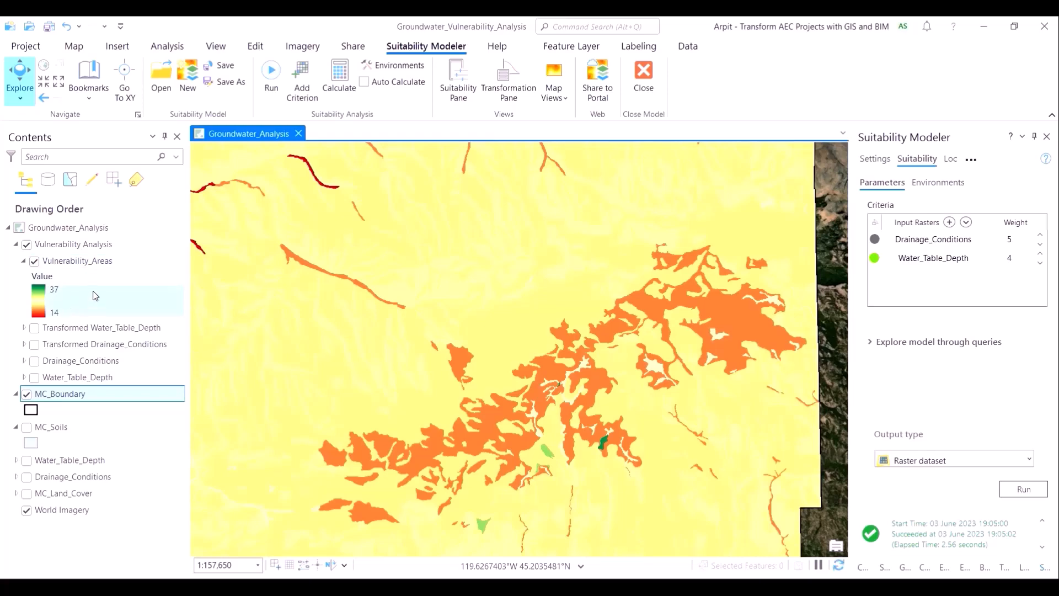
Zoom the map to the full extent of the MC_Boundary layer.
scroll(426, 308, down, 2)
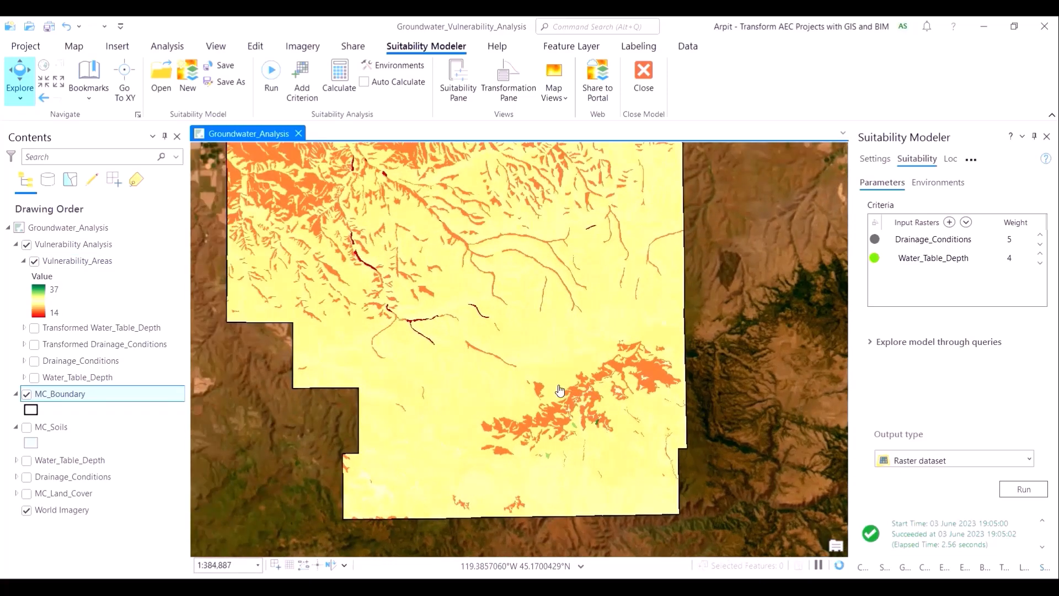
scroll(559, 388, down, 2)
drag(519, 333, 504, 396)
scroll(512, 359, up, 2)
scroll(512, 361, down, 1)
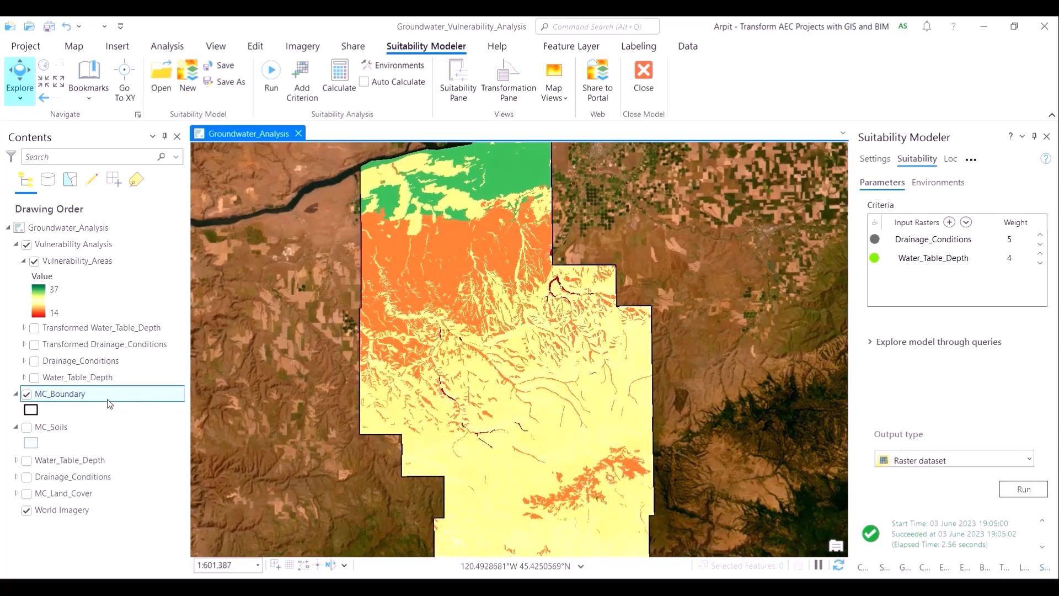
right_click(108, 400)
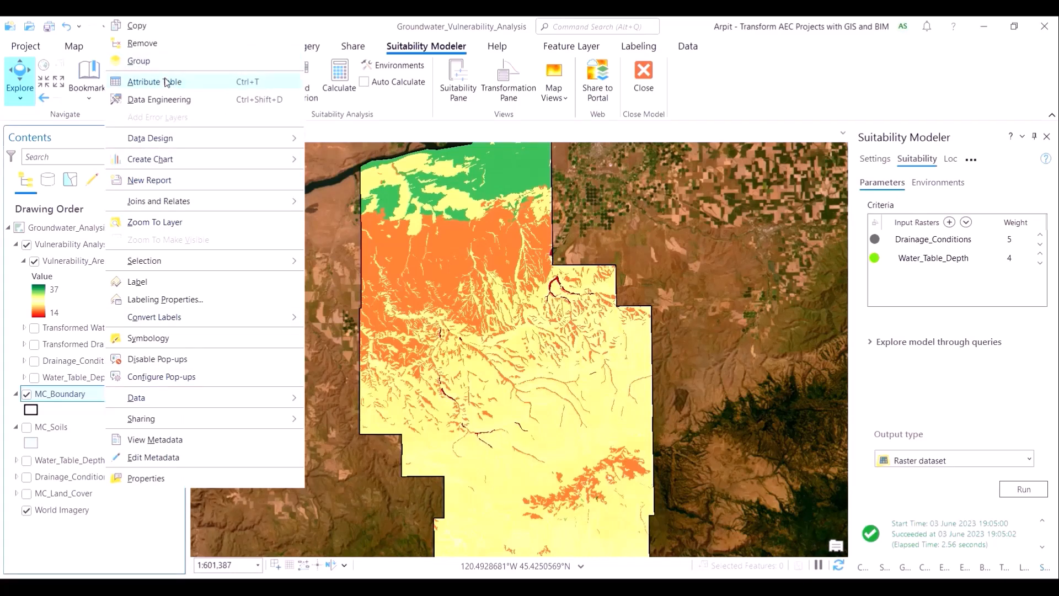
click(181, 223)
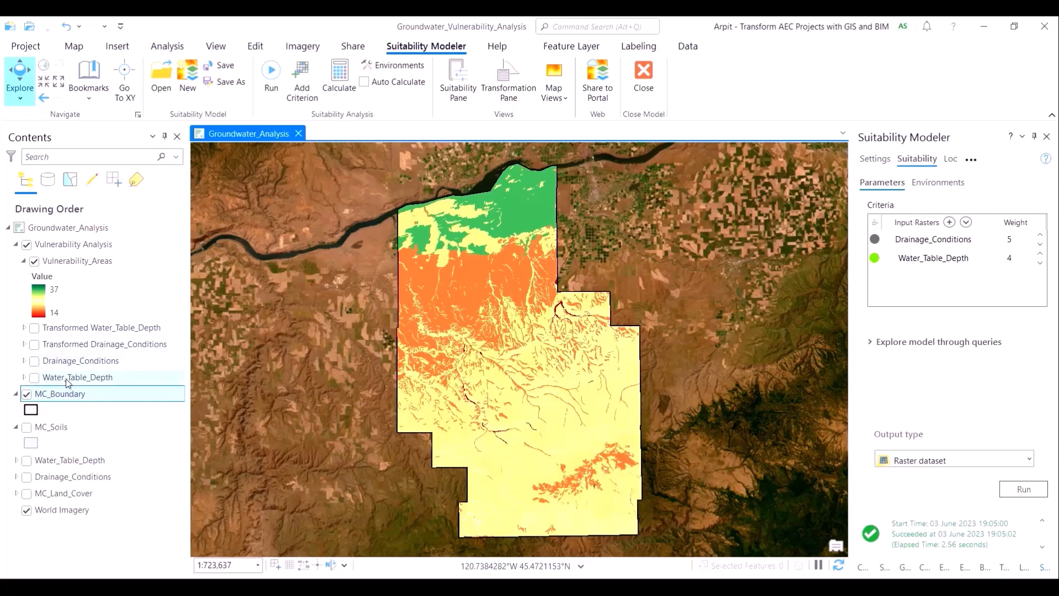
Hide the Vulnerability Analysis group and display MC_Land_Cover with its class legend expanded.
click(17, 494)
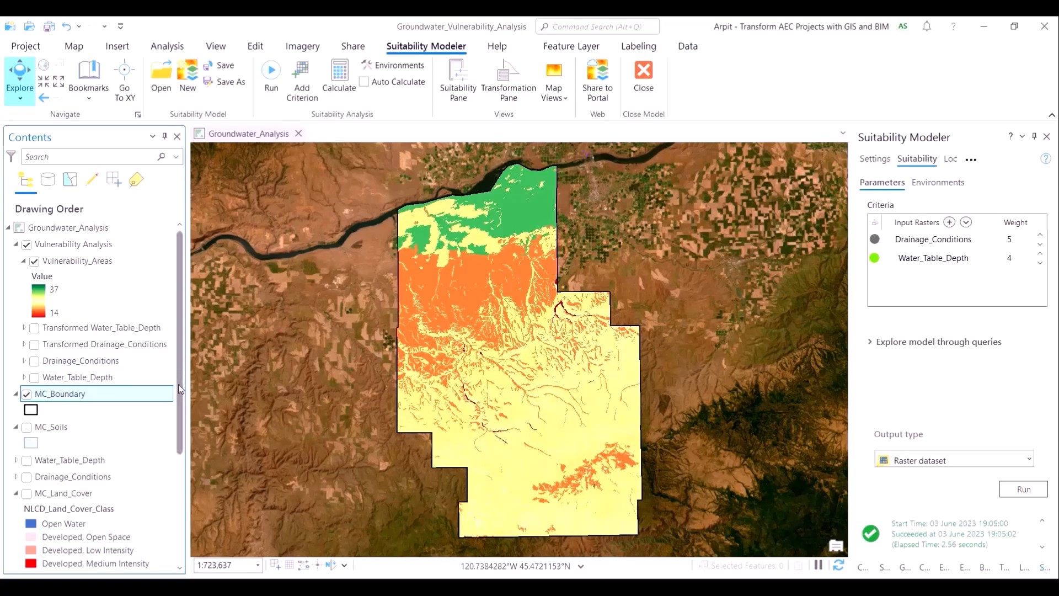
drag(179, 364, 177, 522)
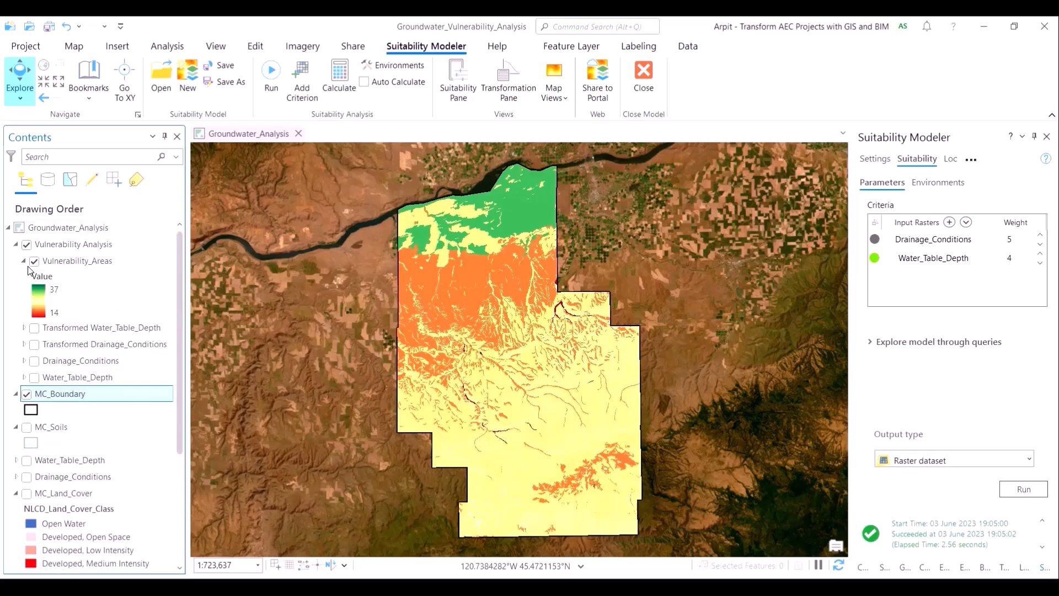
click(26, 245)
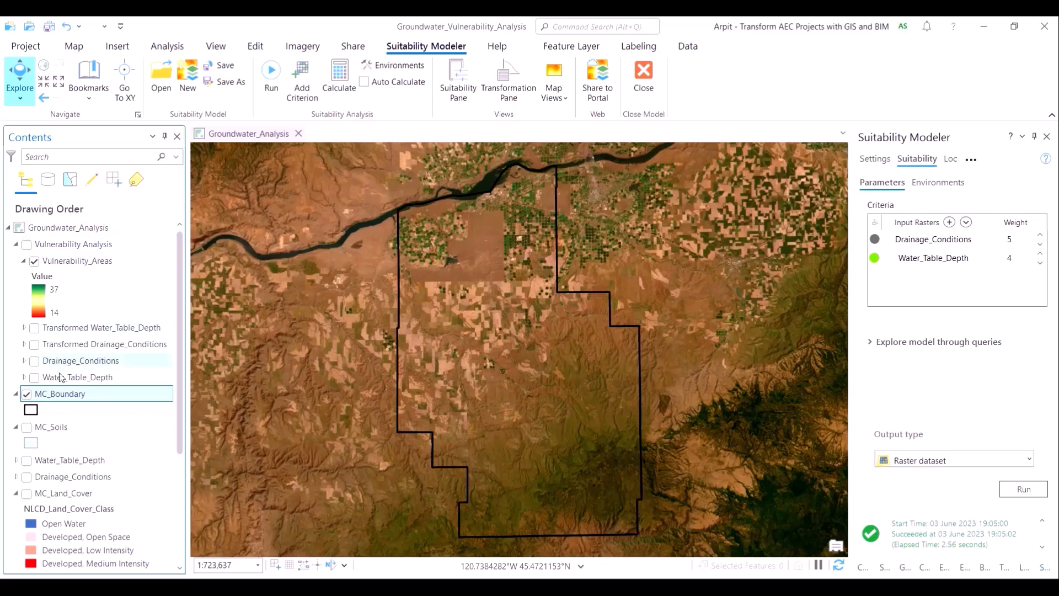
scroll(52, 375, down, 4)
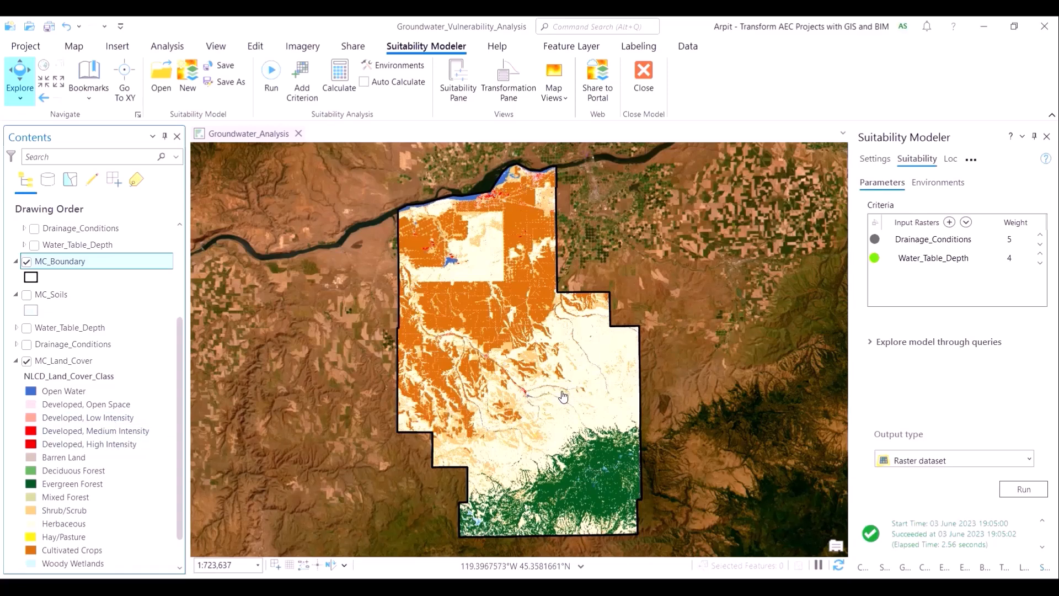
Examine the MC_Land_Cover classes along the river and farmland in the north, and across the whole county.
scroll(510, 198, up, 2)
drag(510, 199, 513, 314)
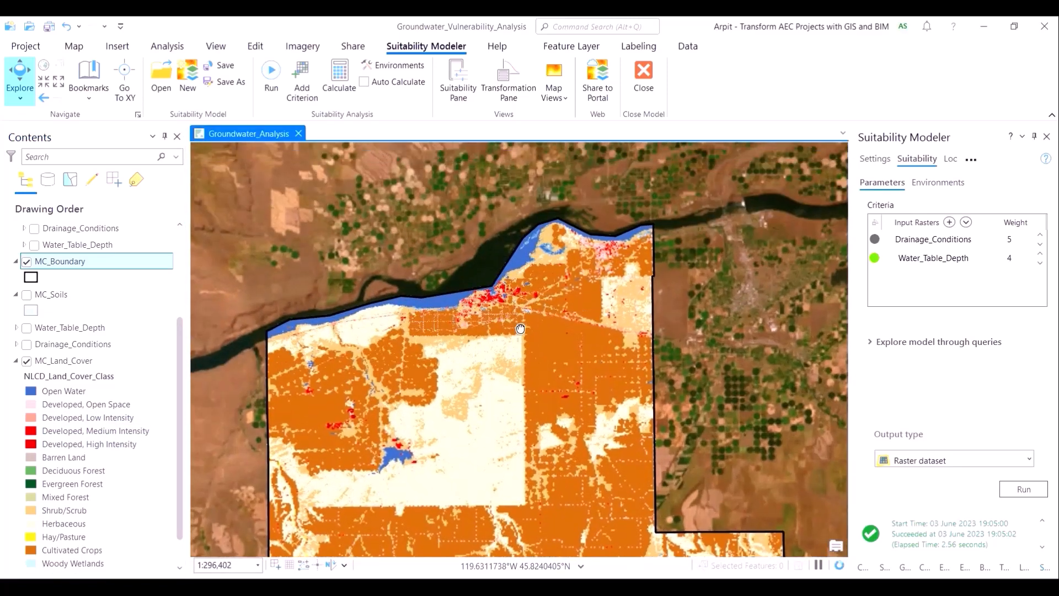
scroll(497, 315, up, 1)
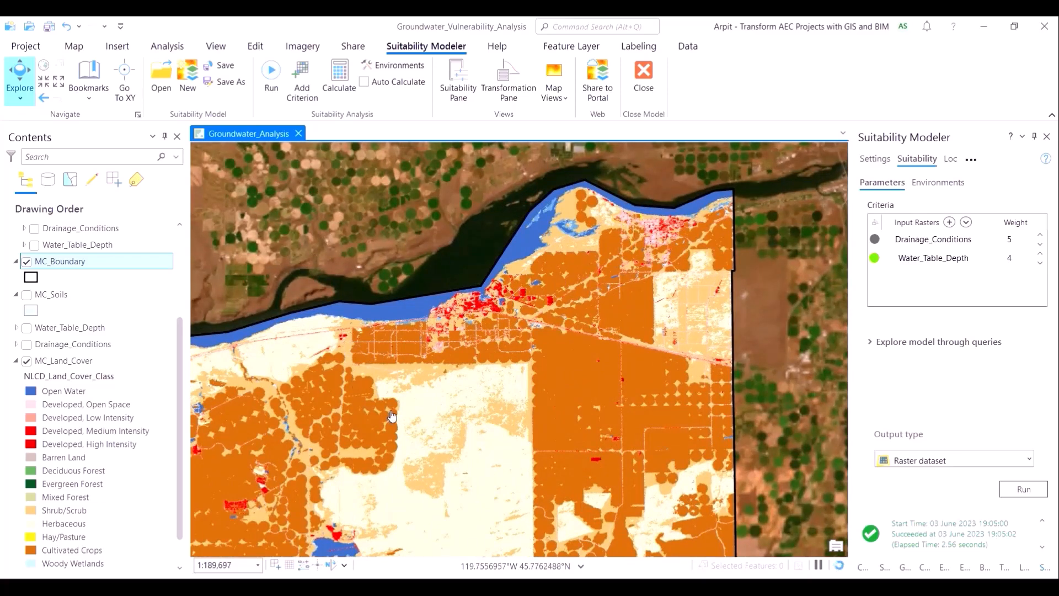
scroll(491, 502, down, 4)
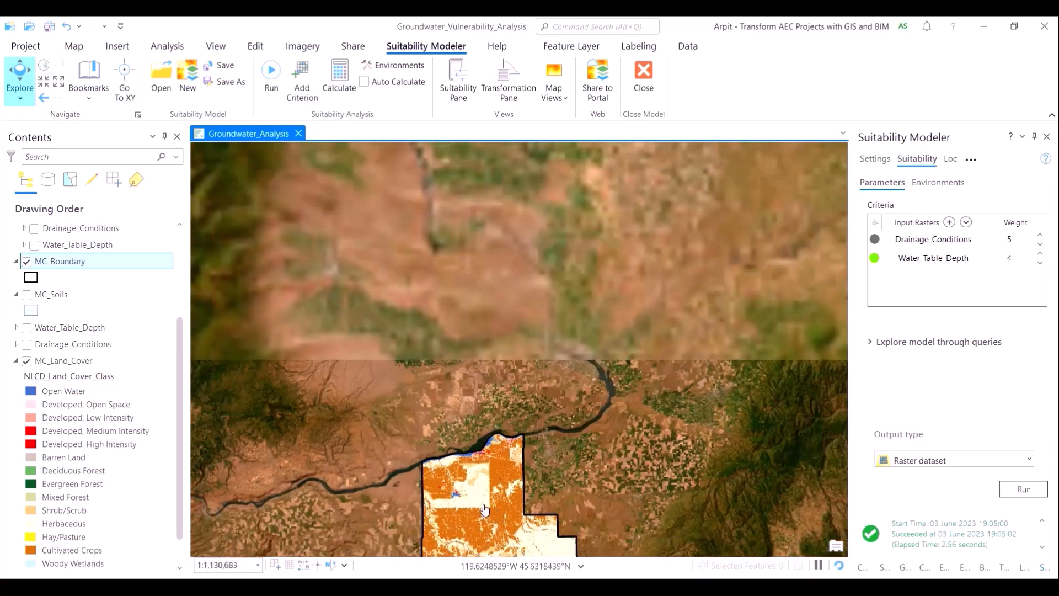
drag(484, 509, 486, 348)
scroll(483, 353, up, 2)
drag(517, 456, 503, 431)
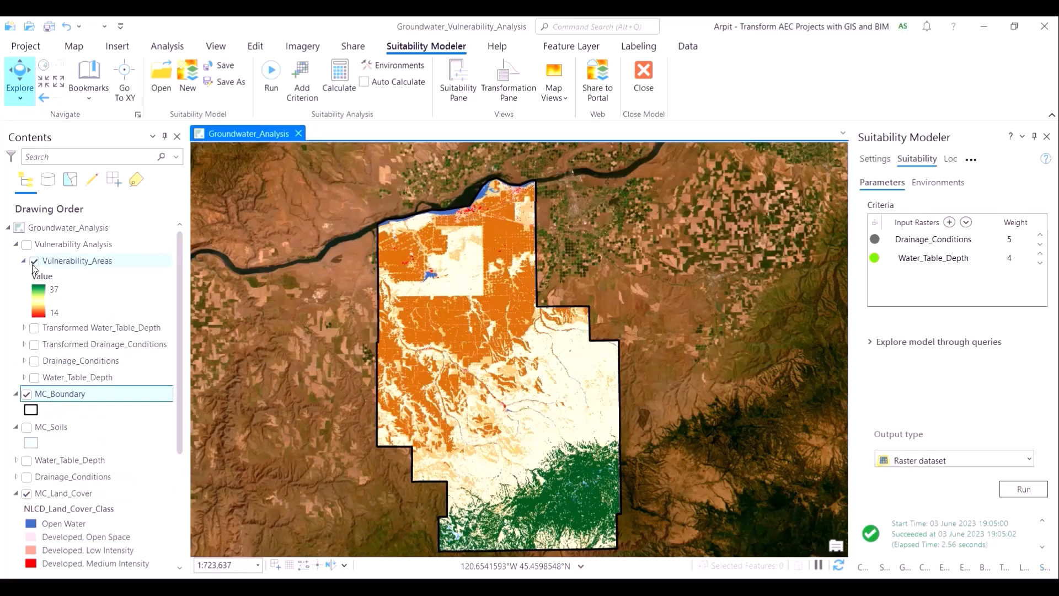
Hide the Vulnerability_Areas and MC_Land_Cover layers, and collapse the Vulnerability Analysis group and the land cover legend.
click(34, 261)
click(16, 244)
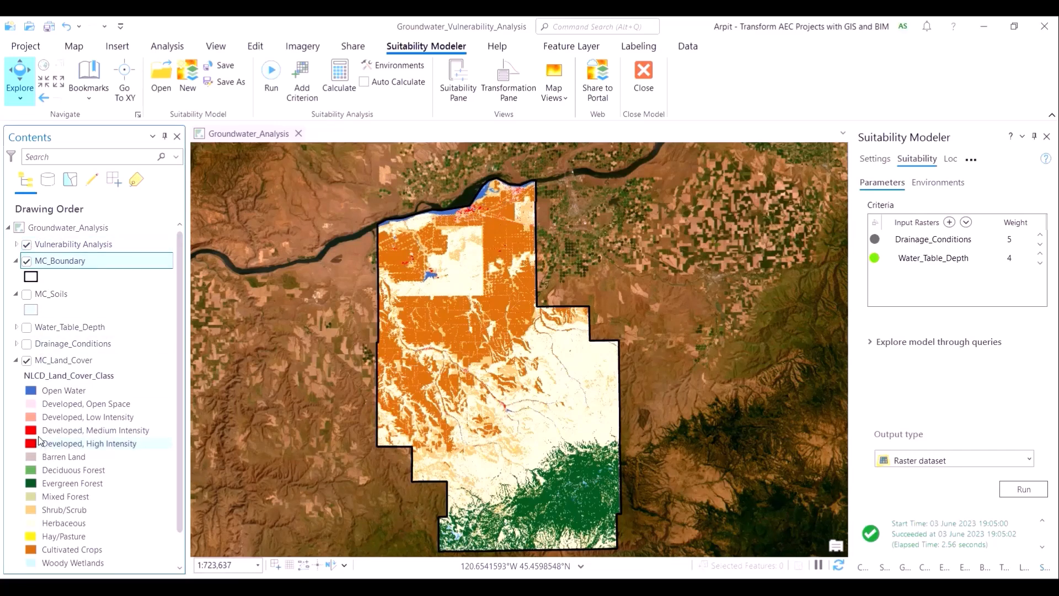
click(16, 360)
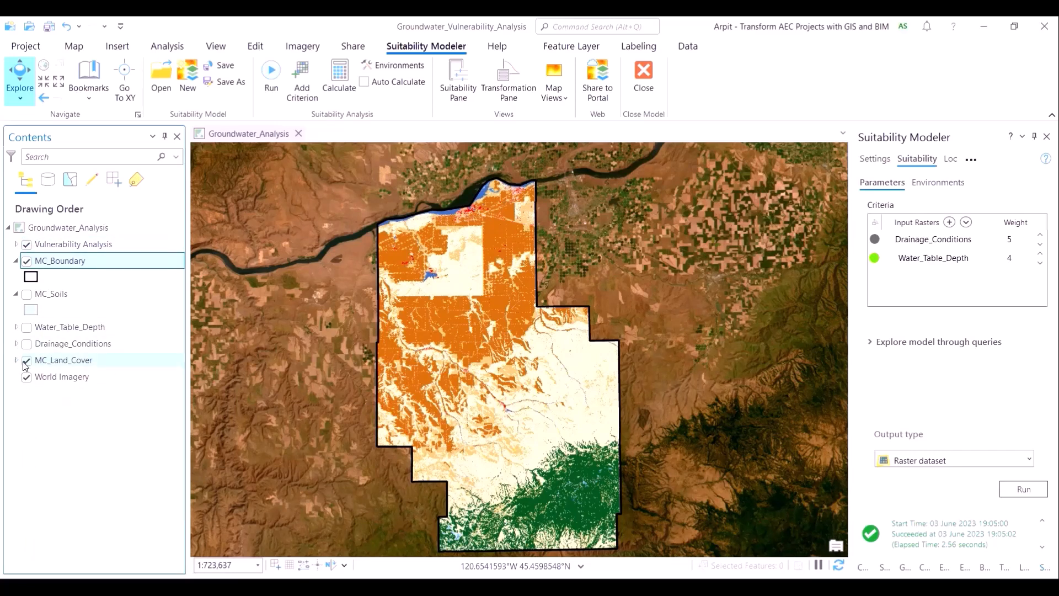
click(26, 361)
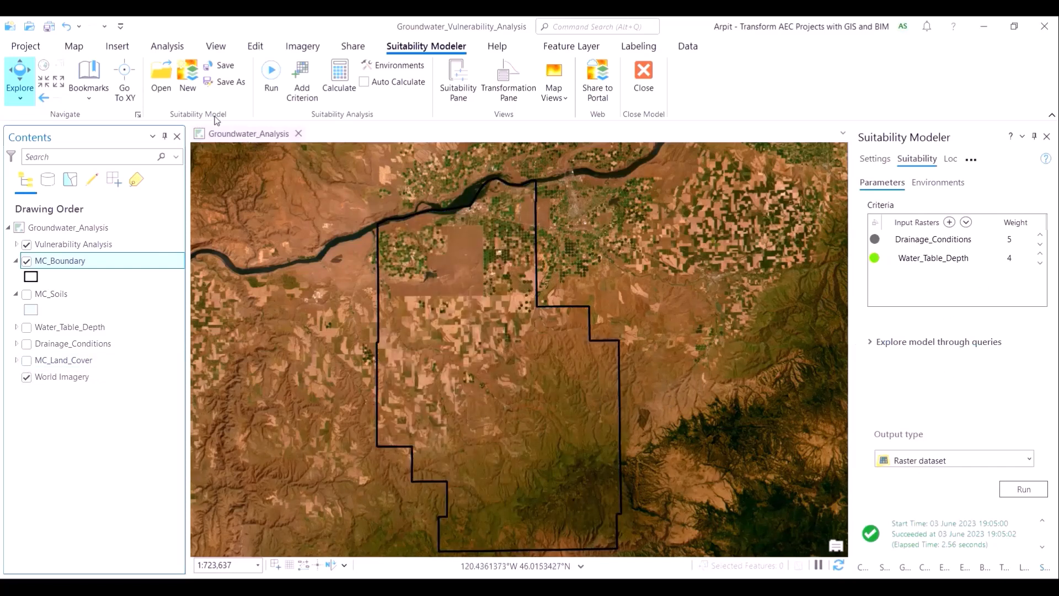
Create a new suitability model named Groundwater Risk Zones.
click(196, 79)
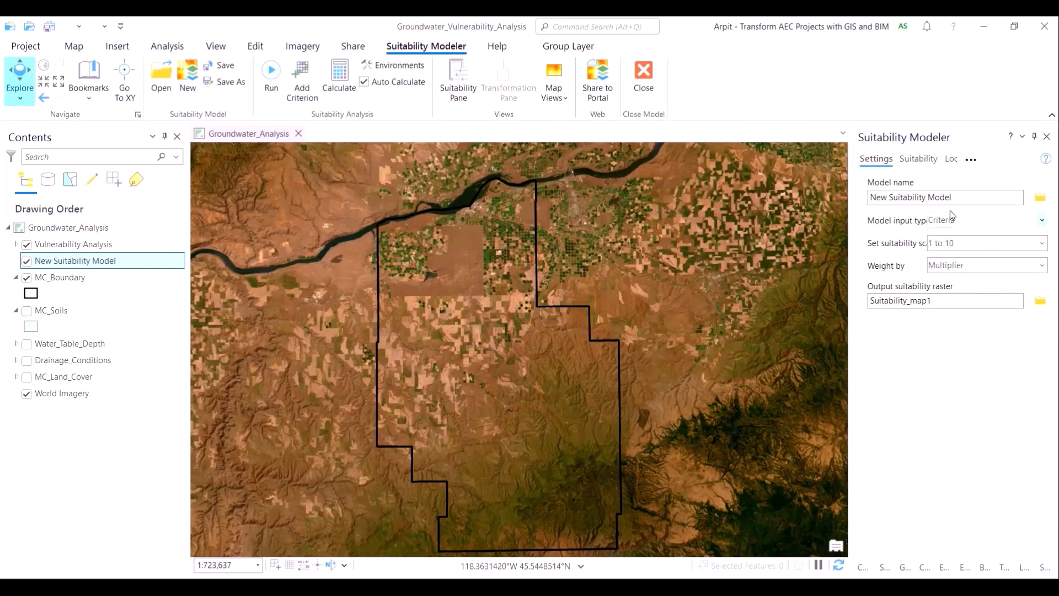
double_click(940, 197)
key(ctrl+a)
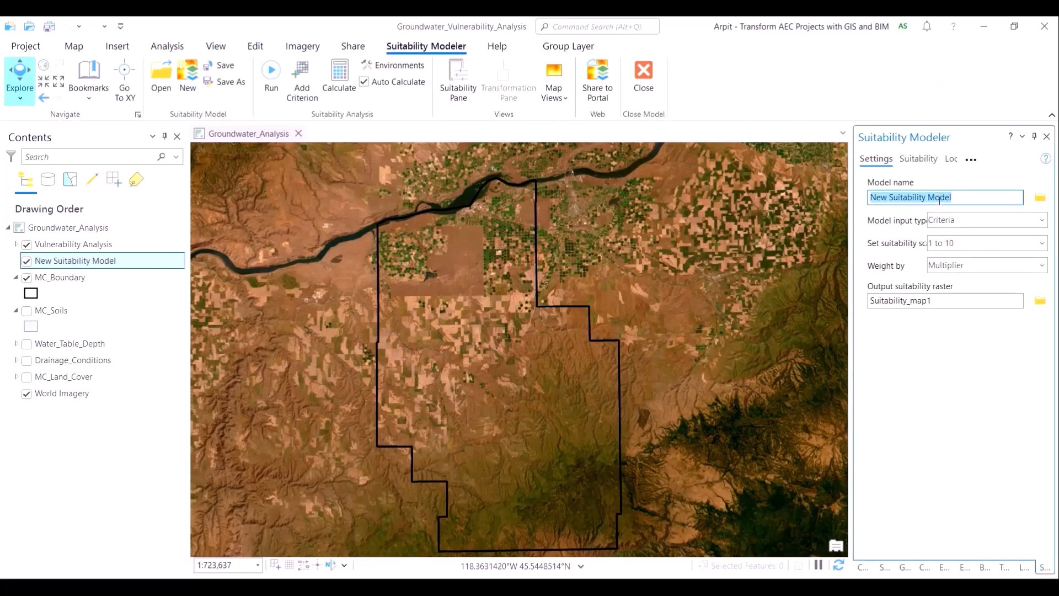
text(Groundwater Risk Zones)
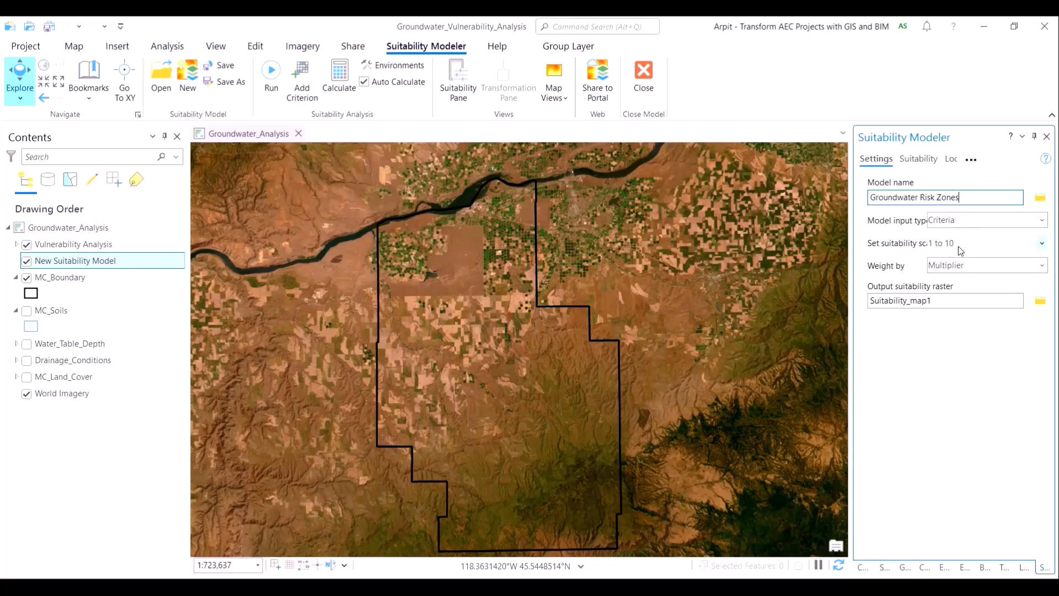
Name the new model's output suitability raster Risk_Zones.
click(930, 301)
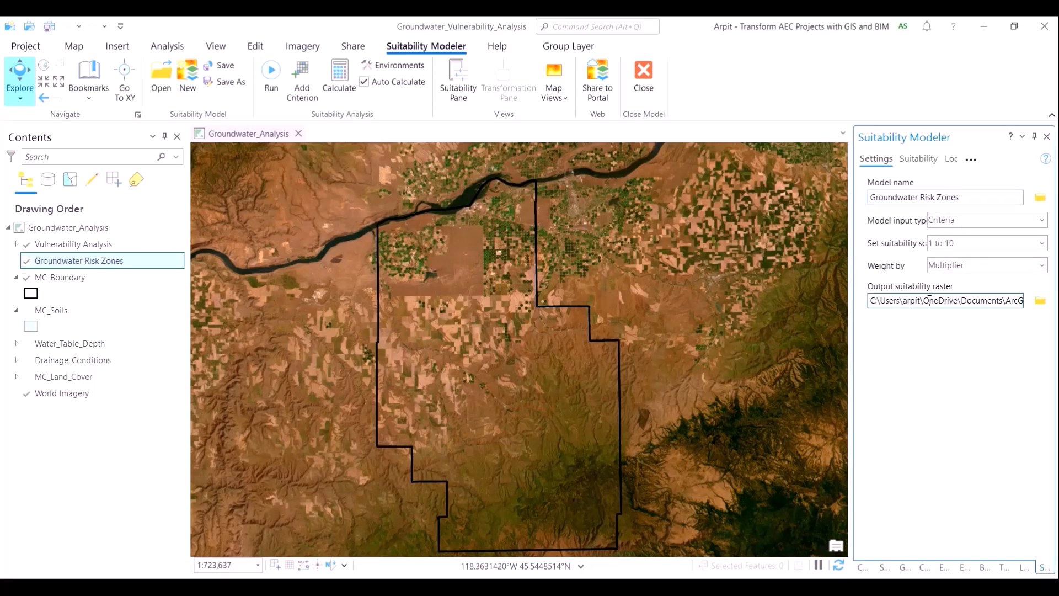
triple_click(929, 300)
text(Risk_Zones)
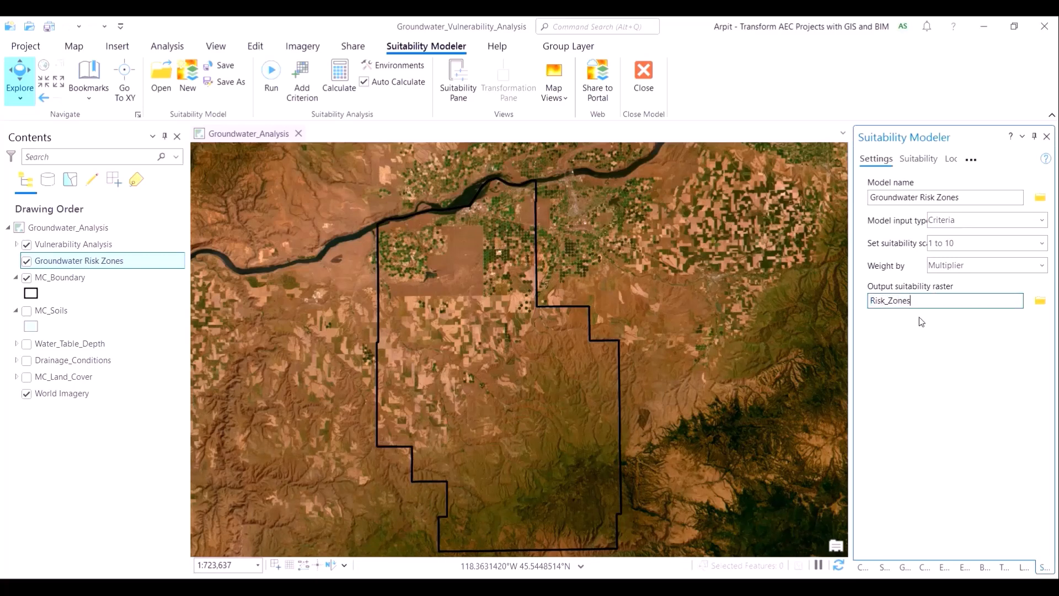
key(Tab)
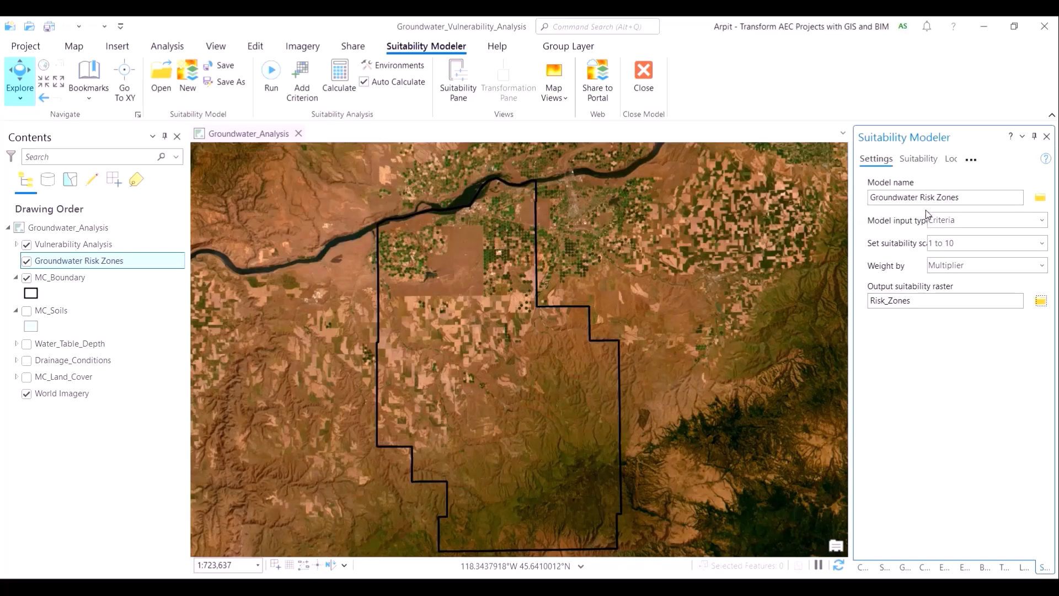
Save the Groundwater Risk Zones model and open its suitability criteria parameters.
click(223, 70)
click(935, 160)
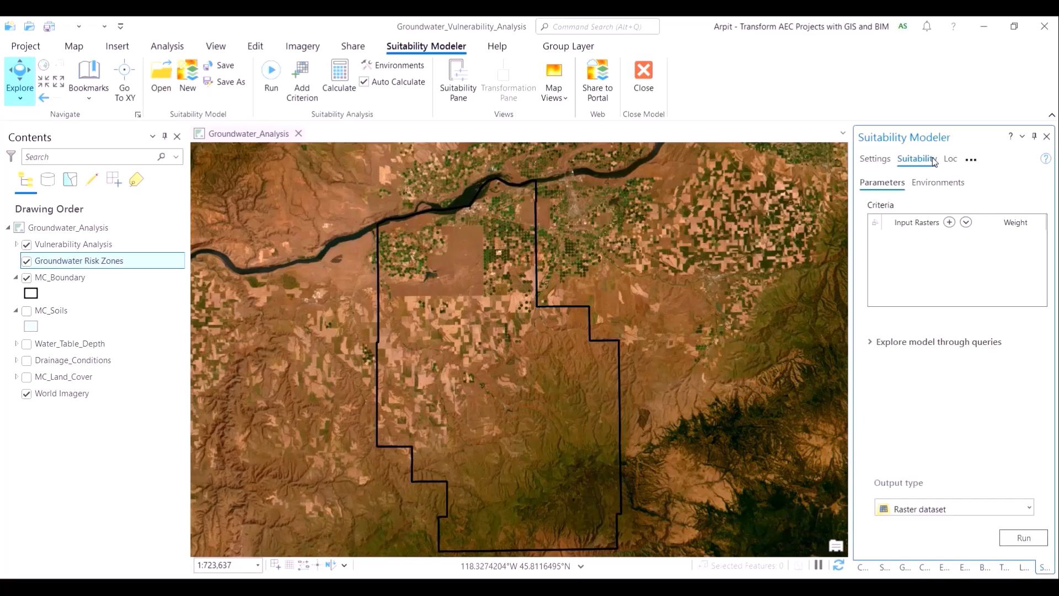
Add the Vulnerability_Areas raster from the Vulnerability Analysis group and the MC_Land_Cover raster as criteria of the risk model.
click(966, 223)
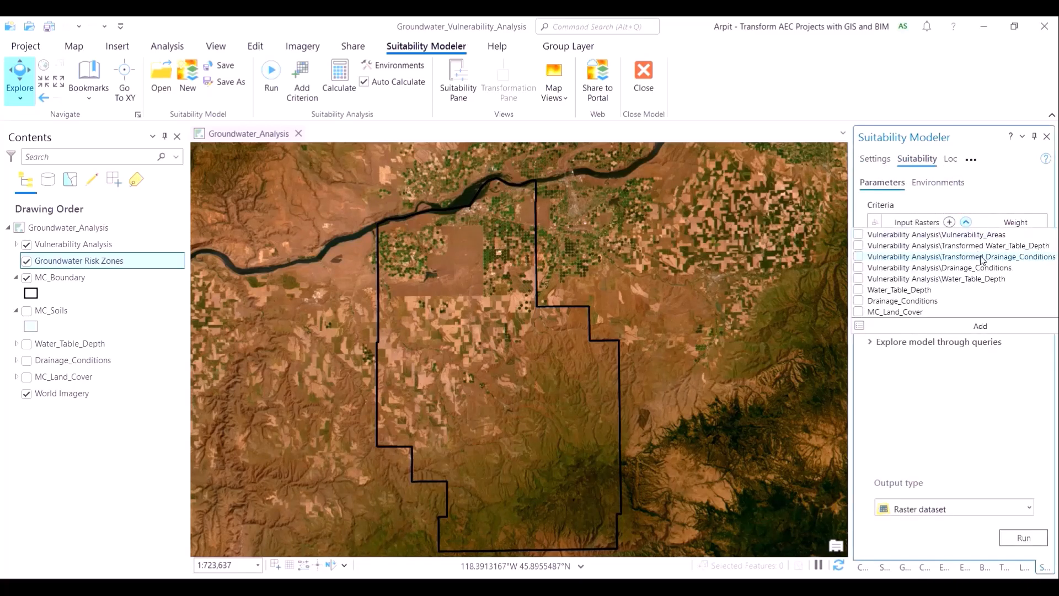
click(859, 235)
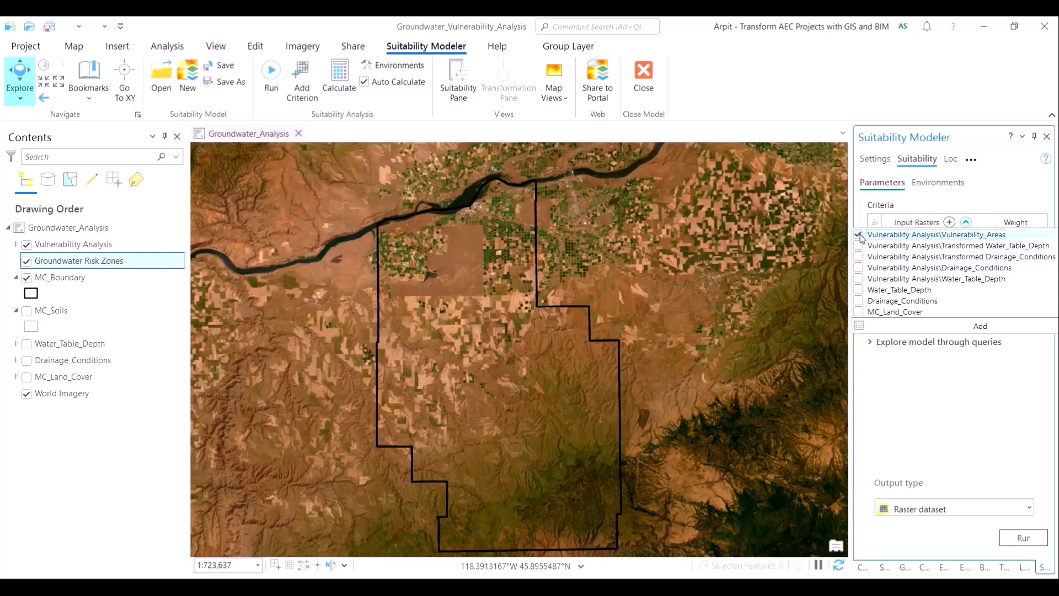
click(859, 312)
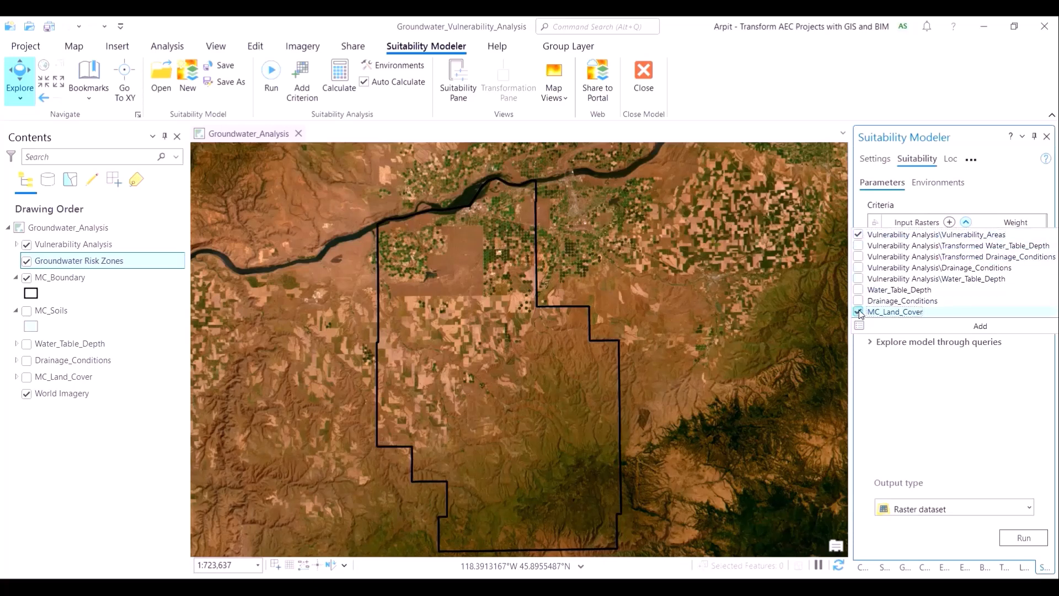
click(981, 327)
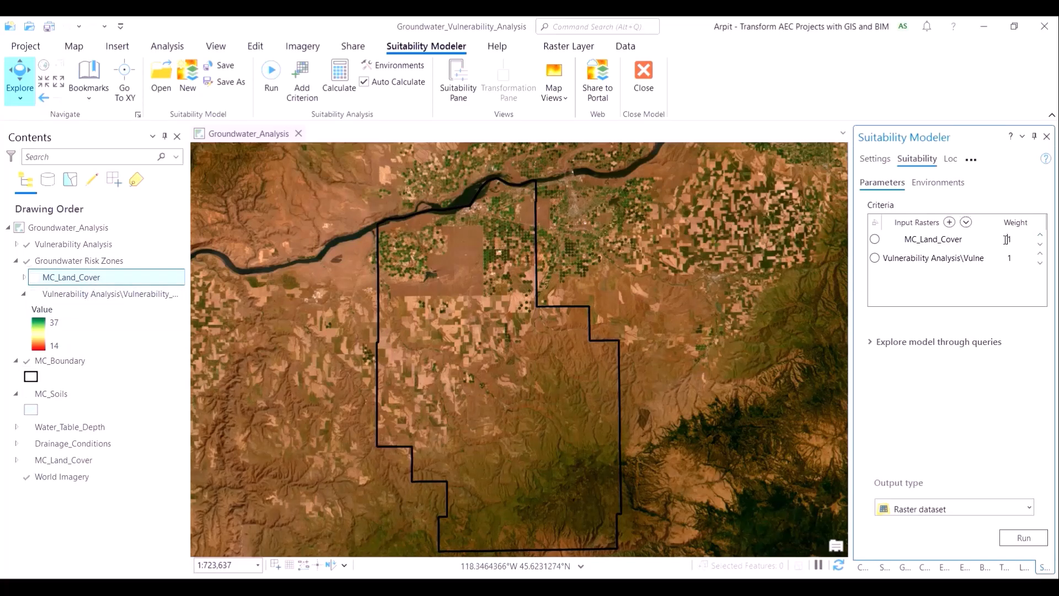
Weight the MC_Land_Cover criterion 10 and the Vulnerability_Areas criterion 8, and collapse the Vulnerability_Areas legend.
click(1007, 240)
text(0)
key(Tab)
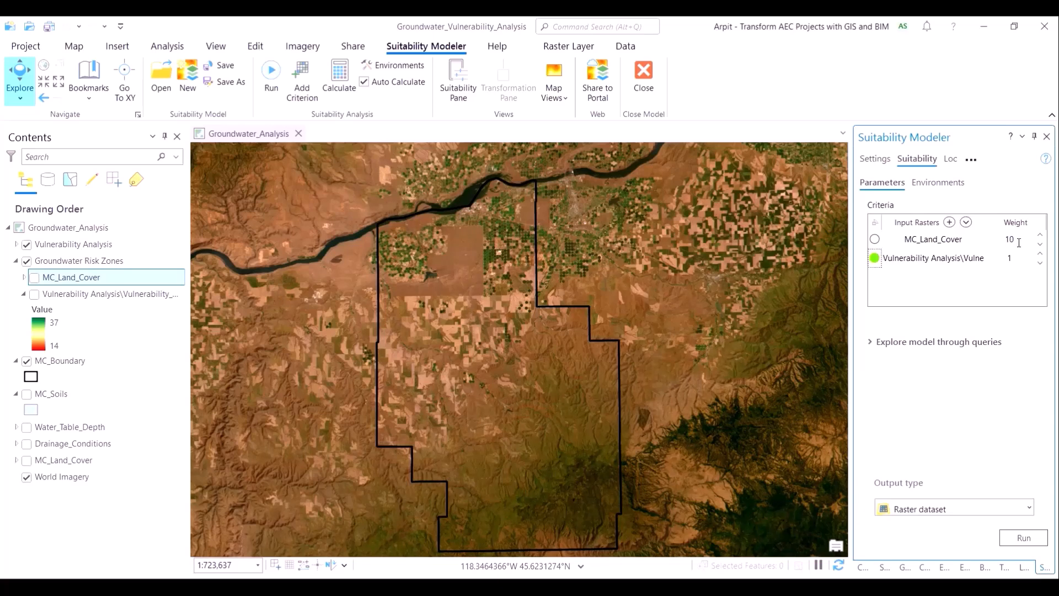
click(999, 258)
click(25, 296)
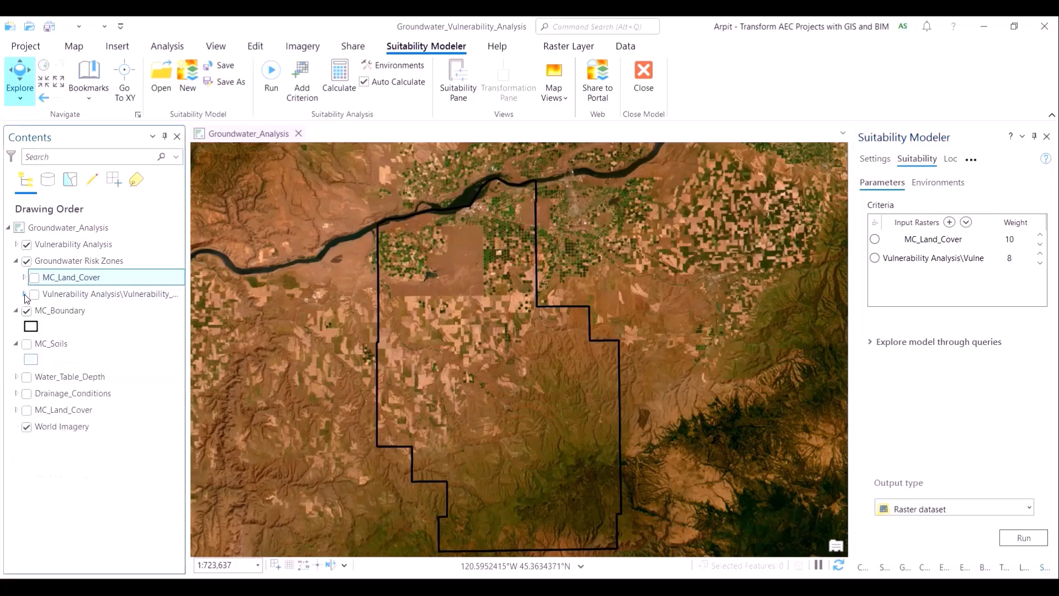
Open the transformation of the Vulnerability_Areas criterion and enlarge its pane to show all function parameters.
click(875, 259)
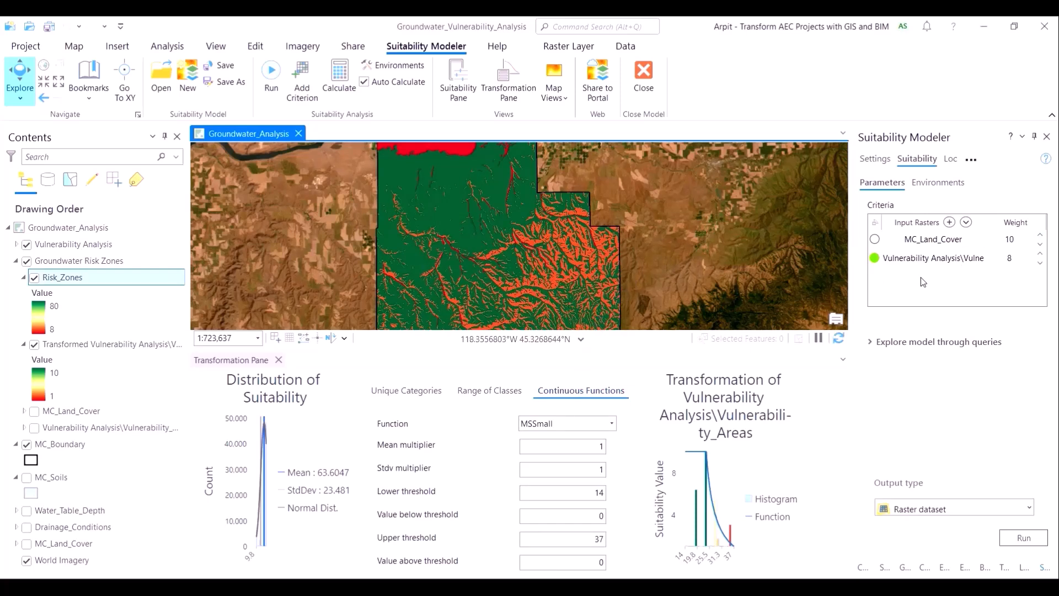
mouse_move(929, 262)
drag(708, 352, 715, 293)
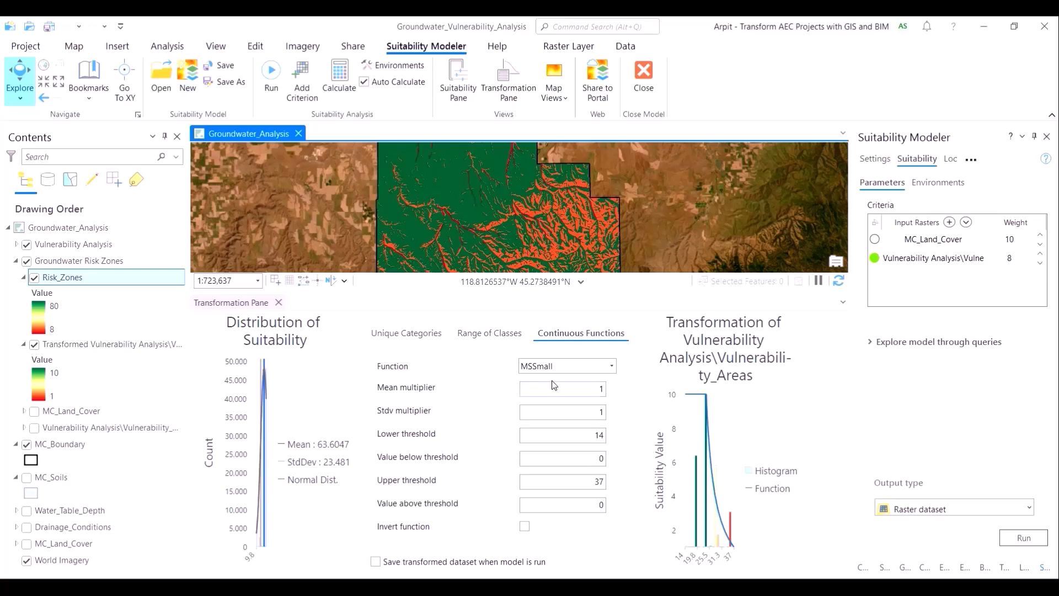
Try the Gaussian and Exponential transformation functions on the Vulnerability_Areas criterion.
click(612, 368)
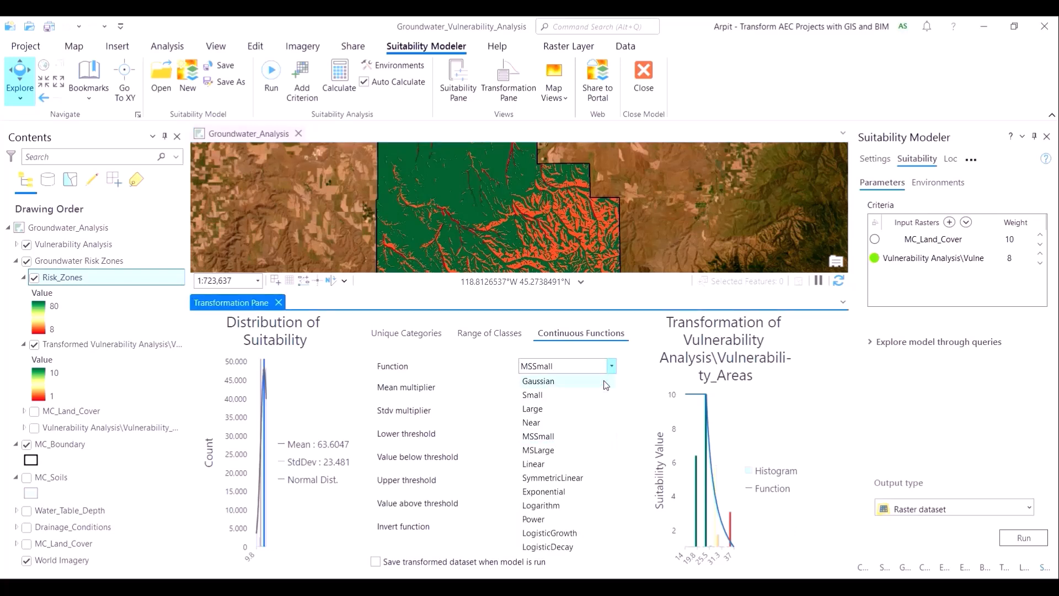
click(607, 383)
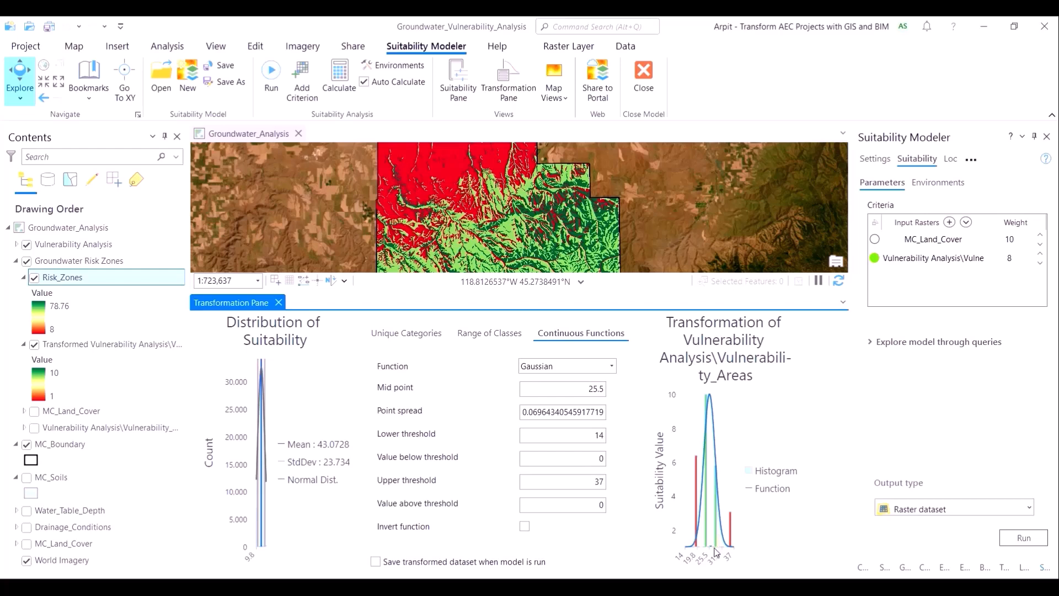
click(613, 369)
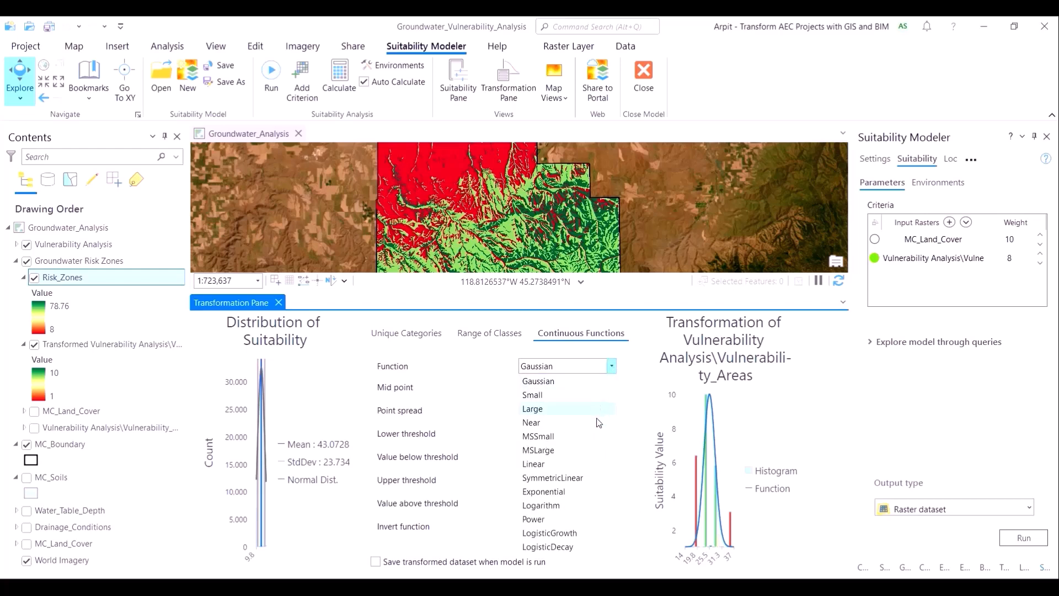
click(596, 491)
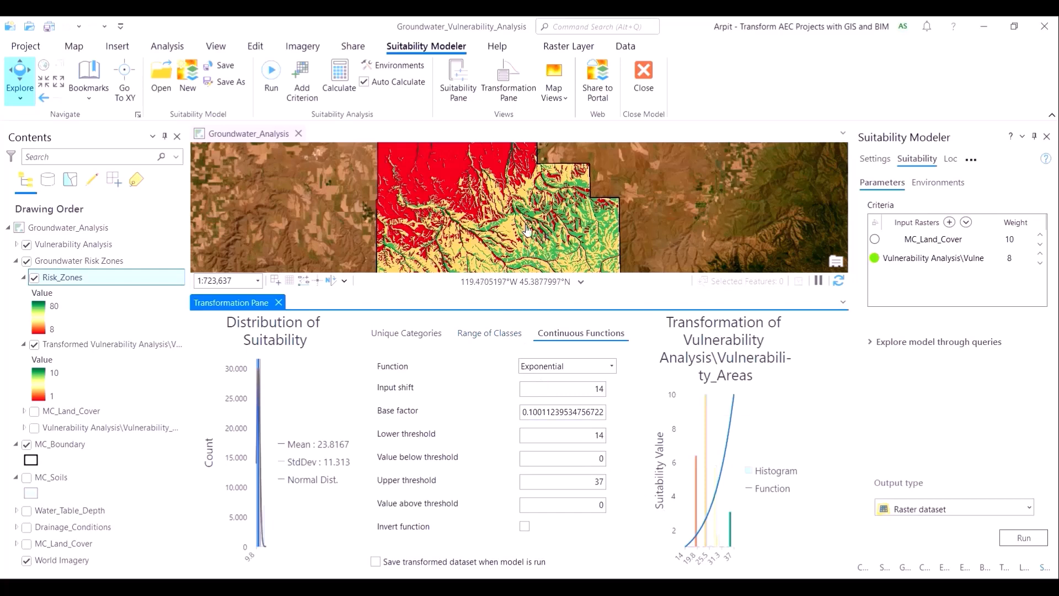
Try the MSLarge transformation function on the Vulnerability_Areas criterion and check its effect on the map.
click(604, 369)
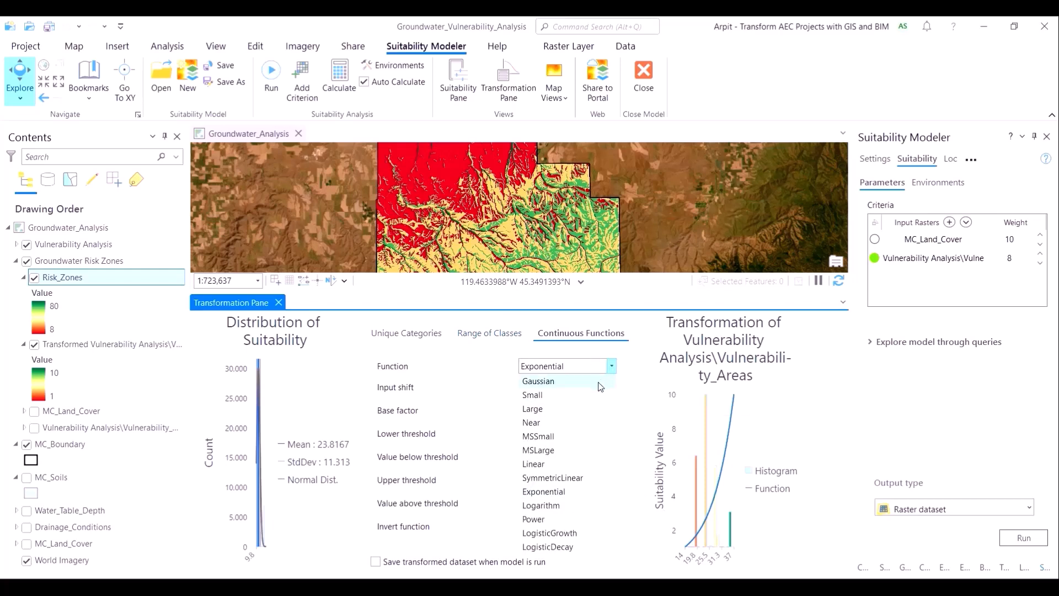
click(587, 450)
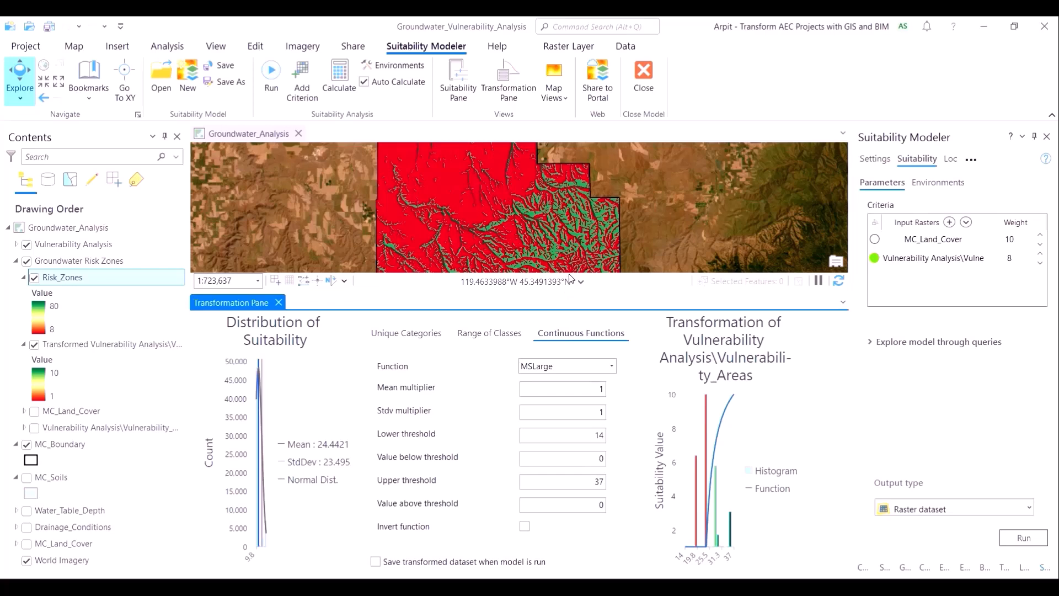
drag(616, 293, 617, 399)
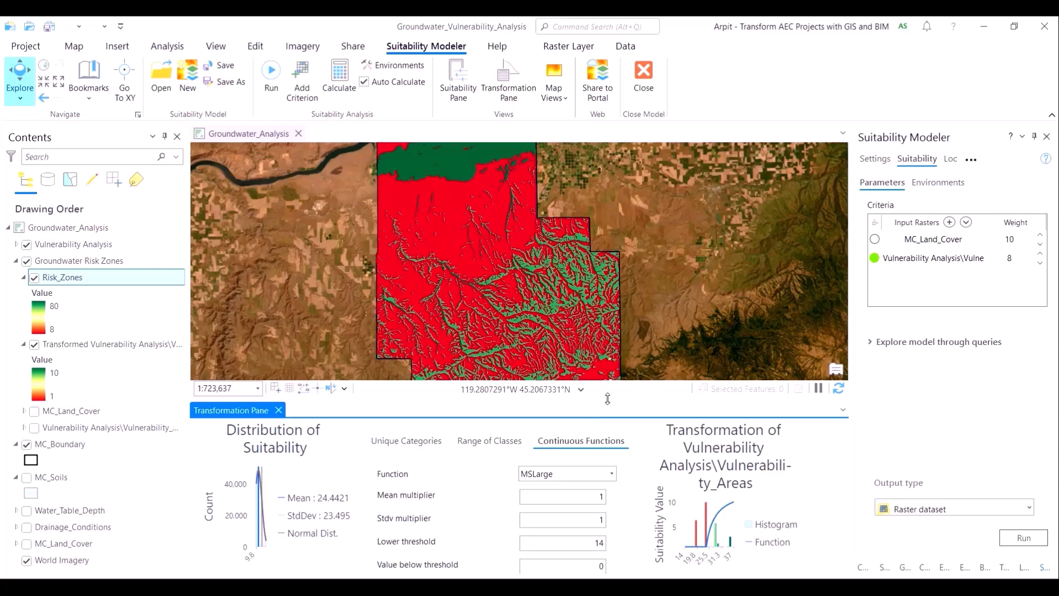
drag(607, 399, 624, 291)
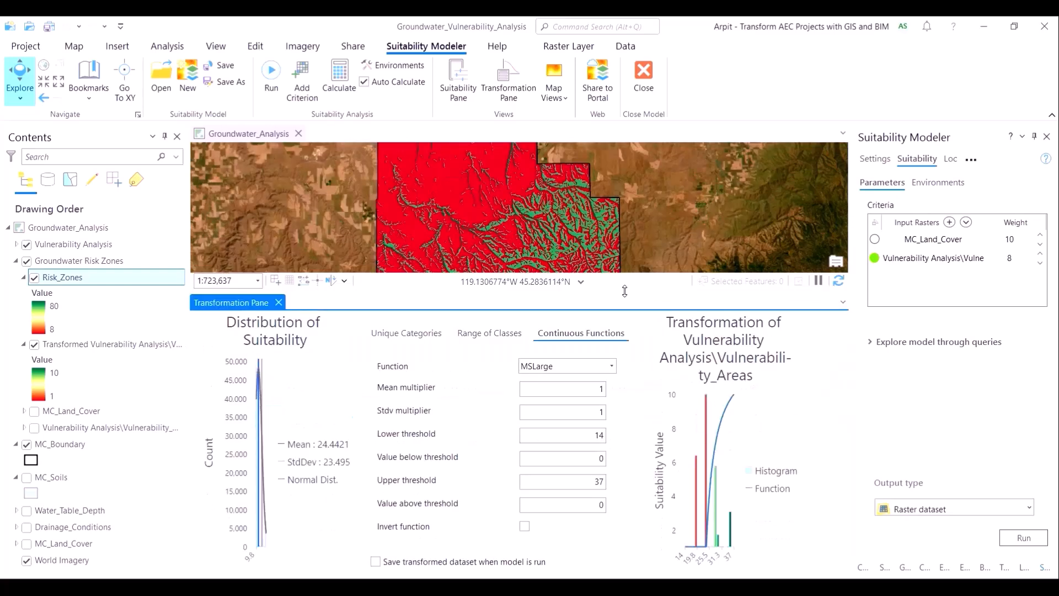
Transform the Vulnerability_Areas criterion with the Linear function, check the map, and close the transformation pane.
click(611, 366)
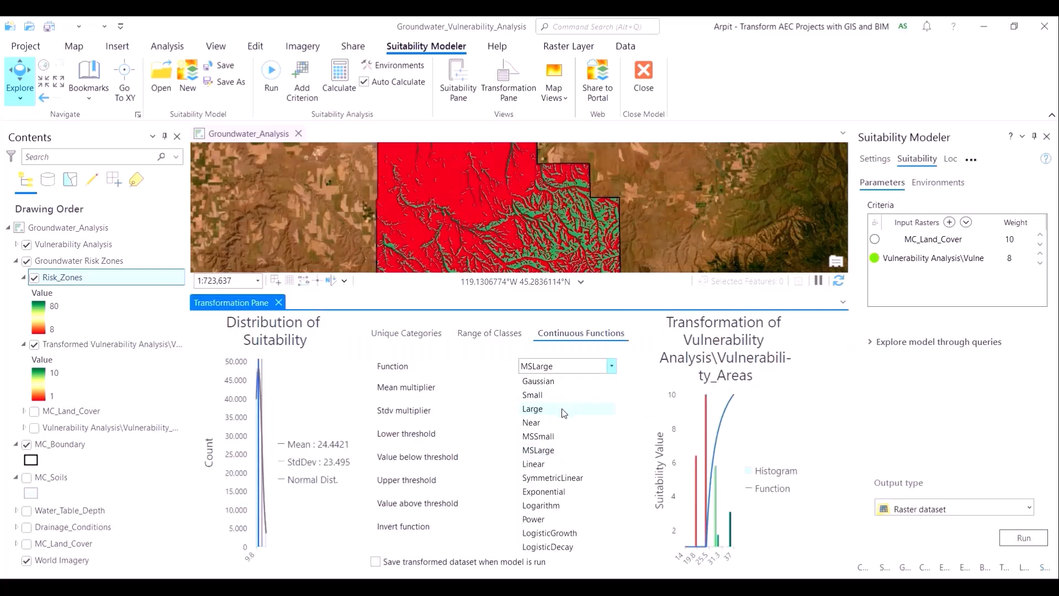
click(561, 463)
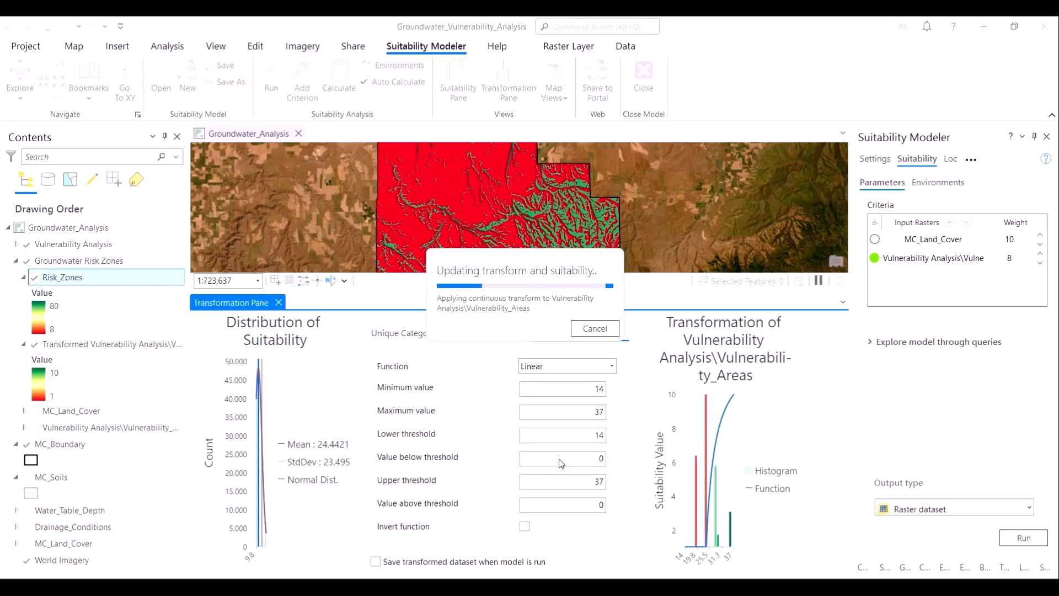
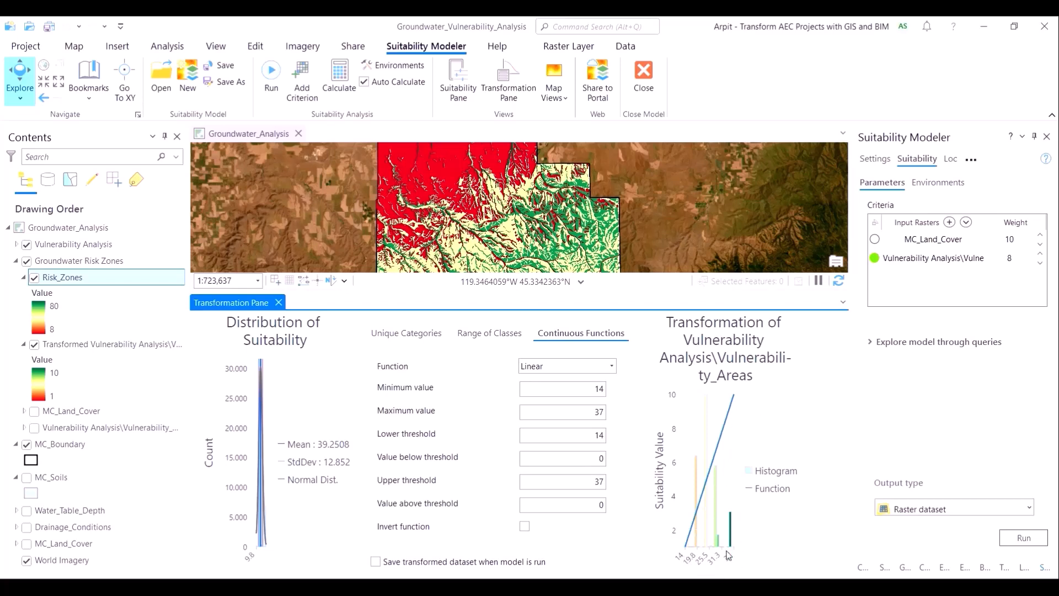
mouse_move(737, 523)
drag(440, 291, 474, 429)
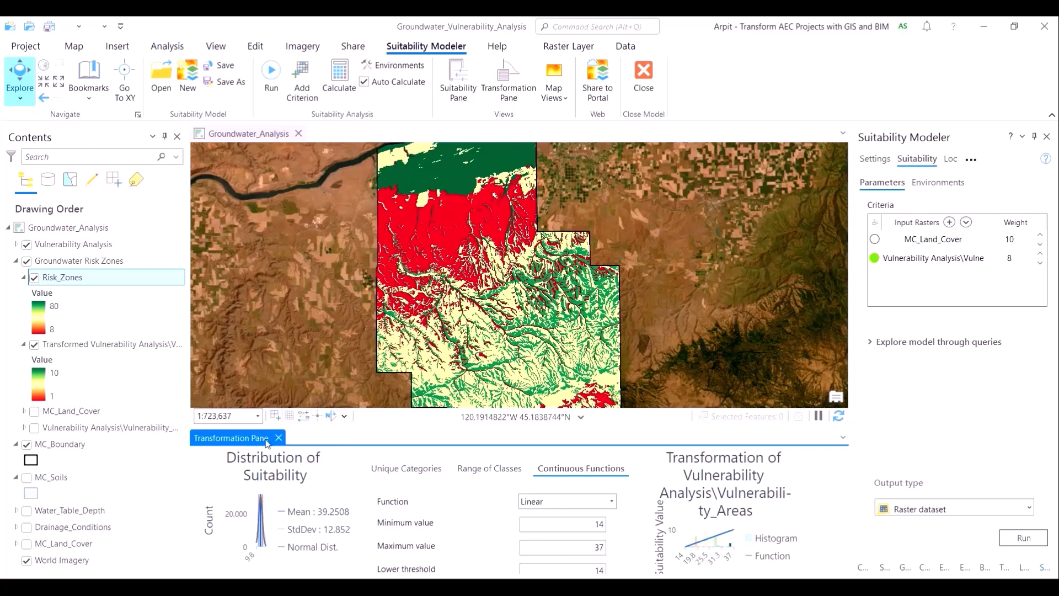
drag(349, 424, 331, 399)
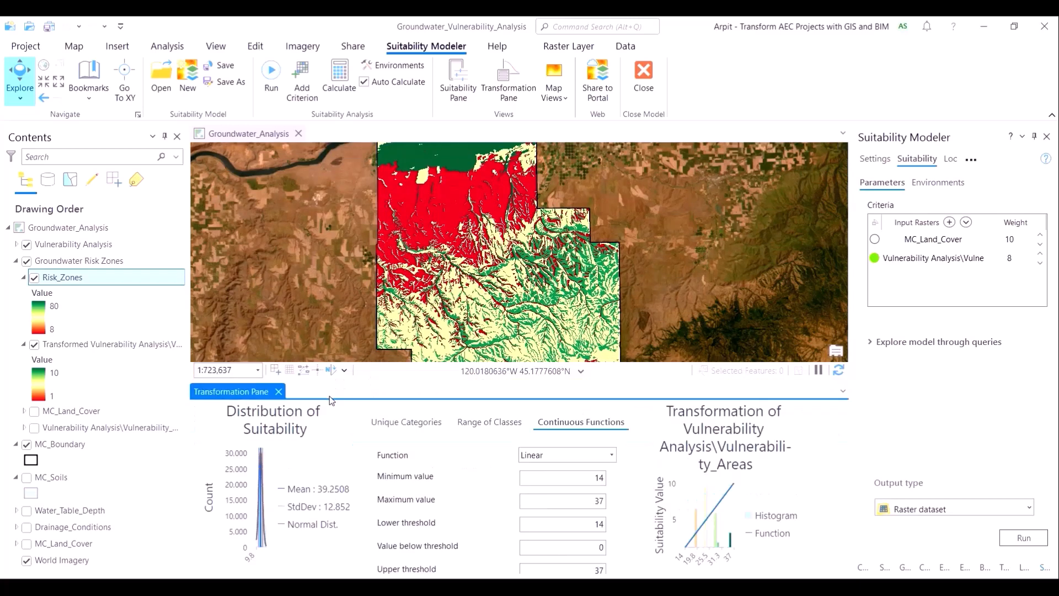
click(280, 391)
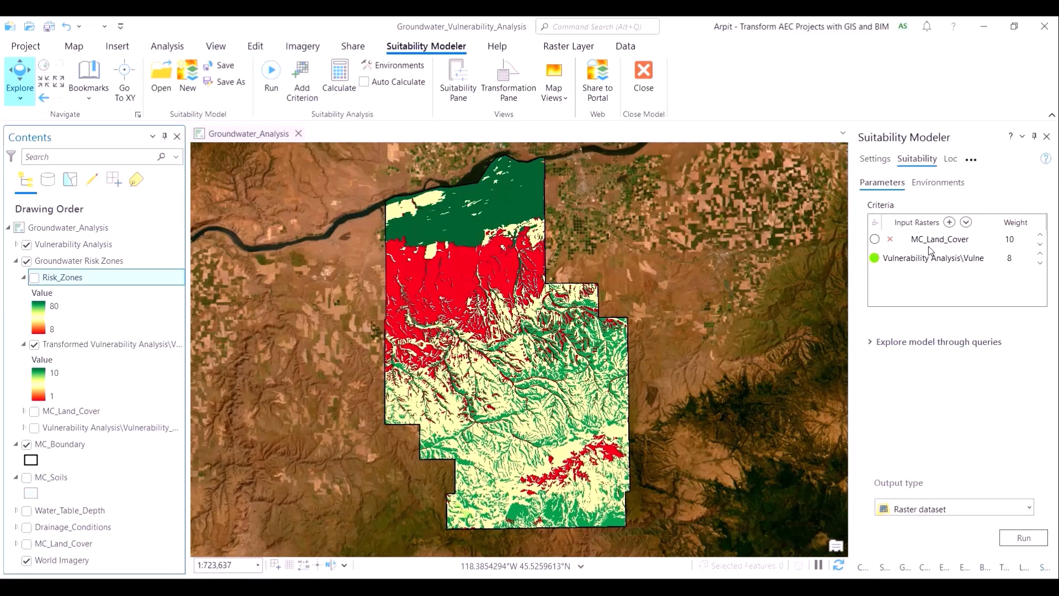
Base the MC_Land_Cover criterion's unique categories on the NLCD_Land_Cover_Class field and check the classes in the layer's legend.
click(875, 240)
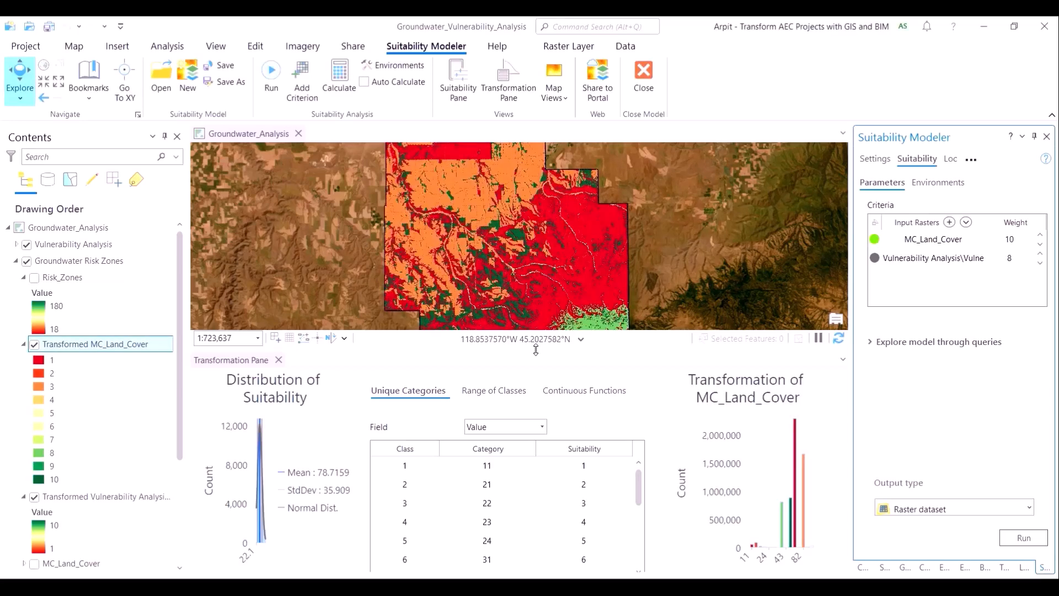
click(511, 432)
click(526, 525)
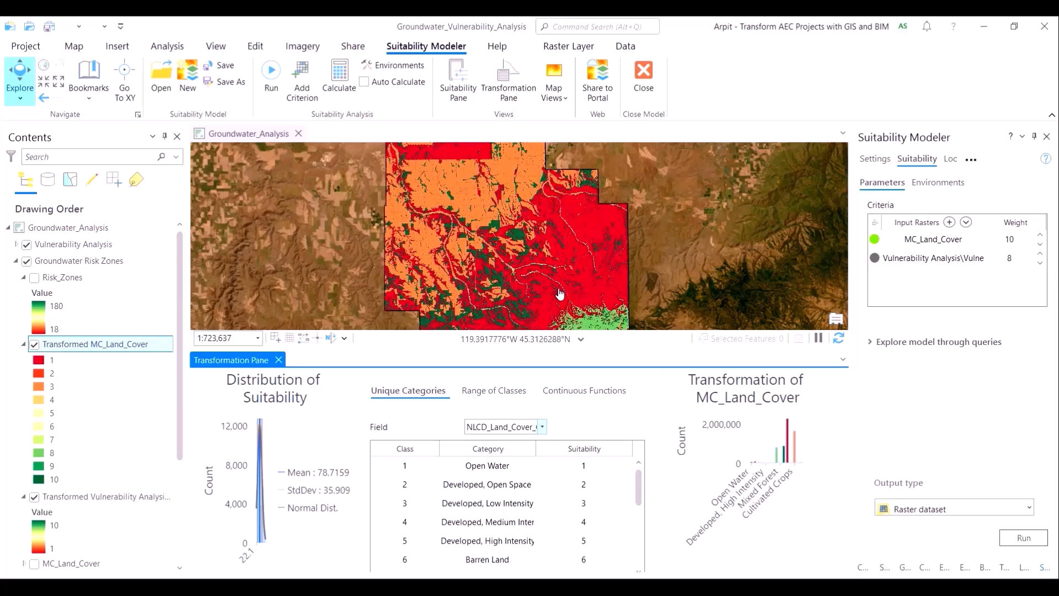
scroll(107, 499, down, 3)
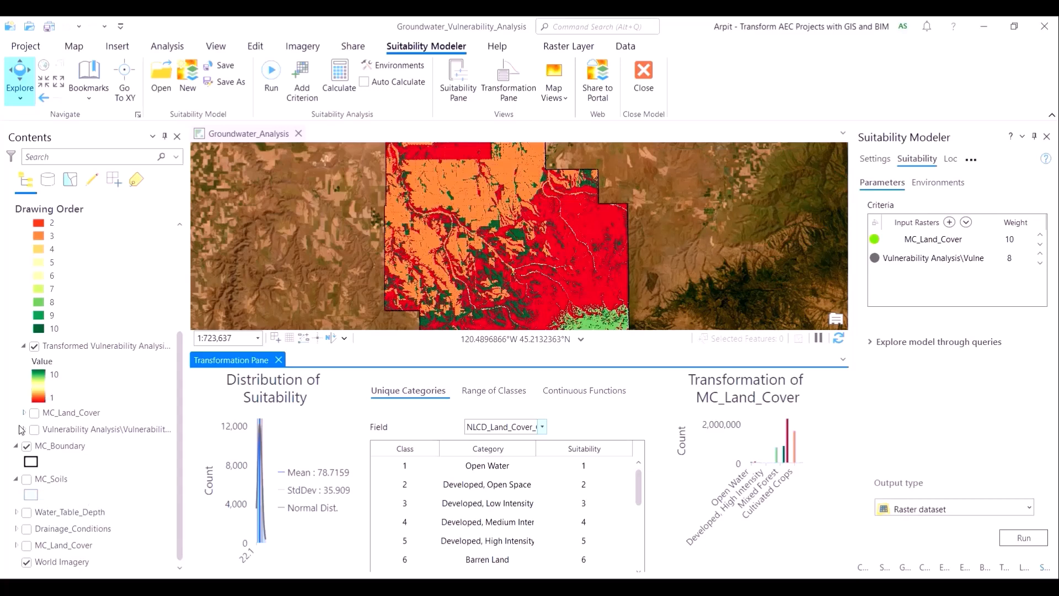
click(30, 416)
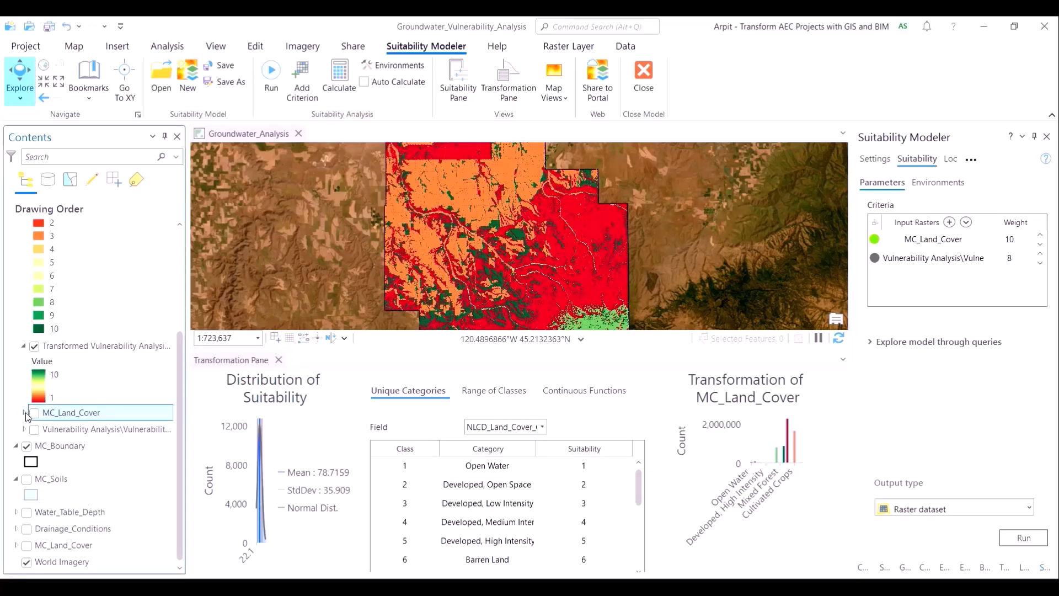
click(25, 413)
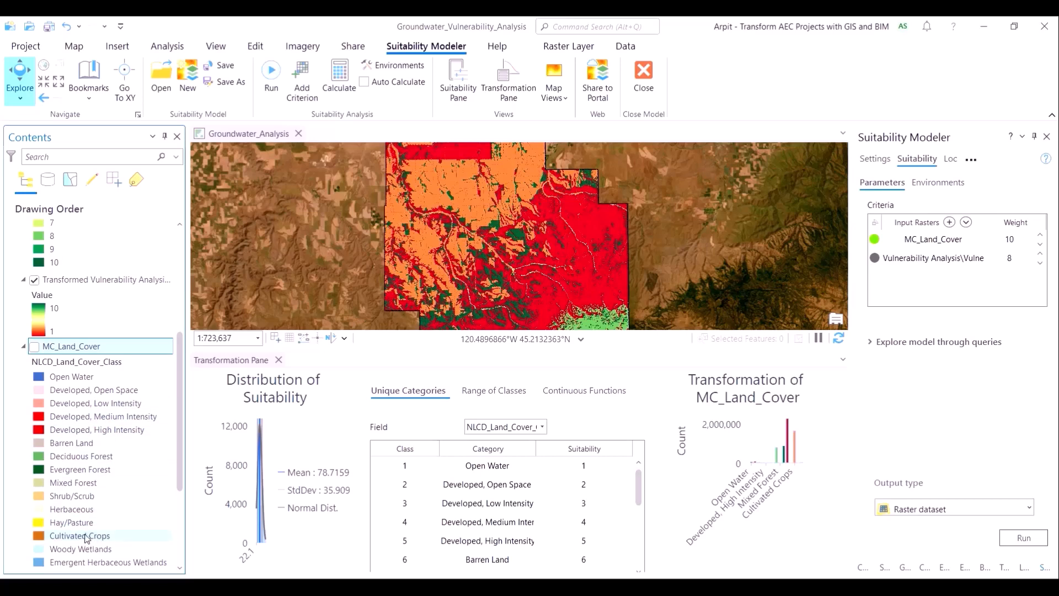
click(24, 348)
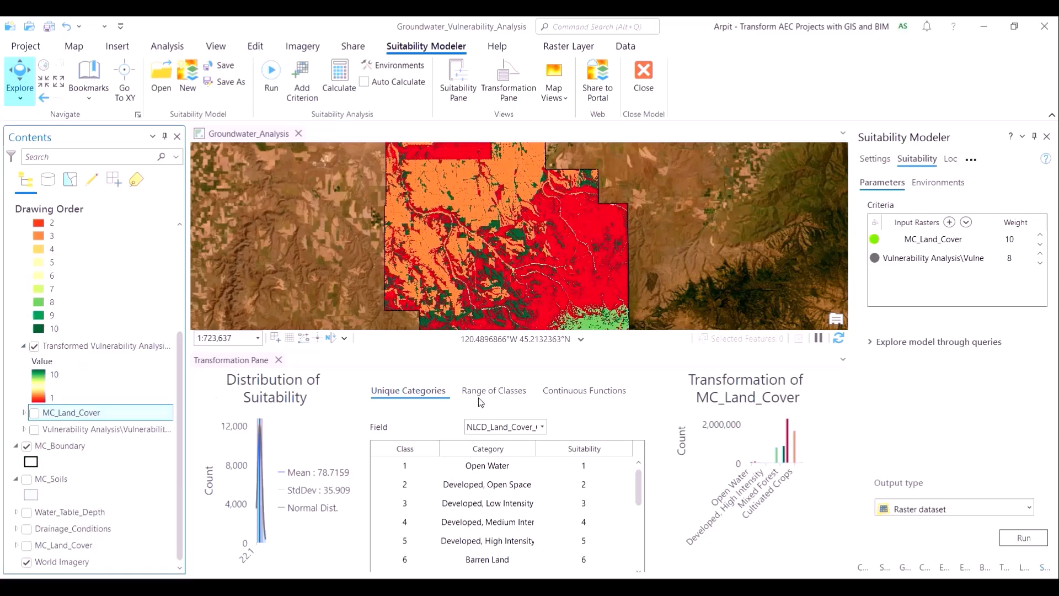
Set the land cover suitability of Developed Open Space to 6, Low Intensity to 7, Medium Intensity to 8 and High Intensity to 10.
click(588, 481)
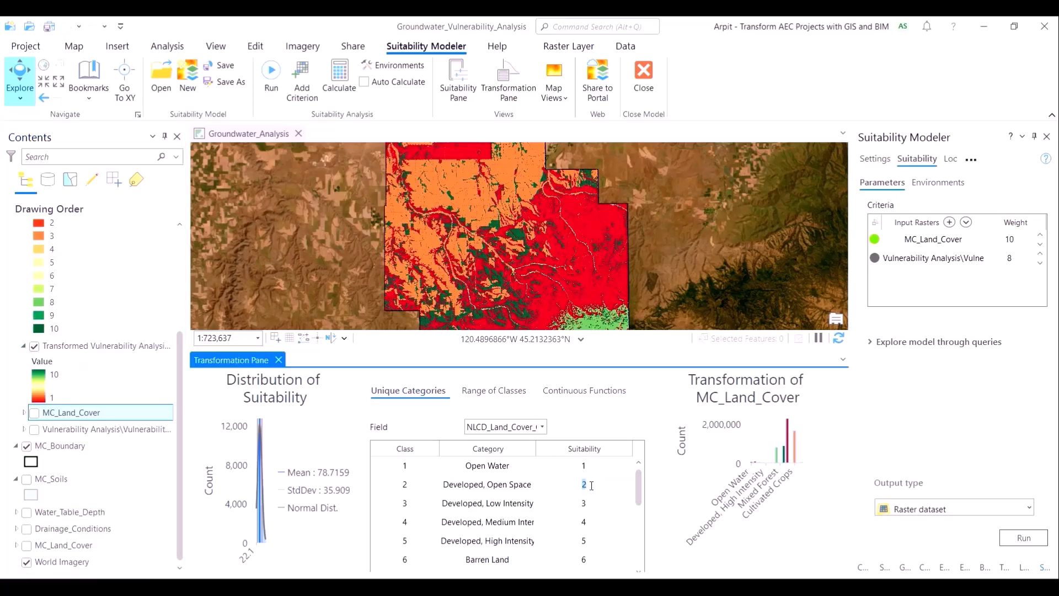
key(Tab)
key(Tab)
text(7)
key(Tab)
key(Tab)
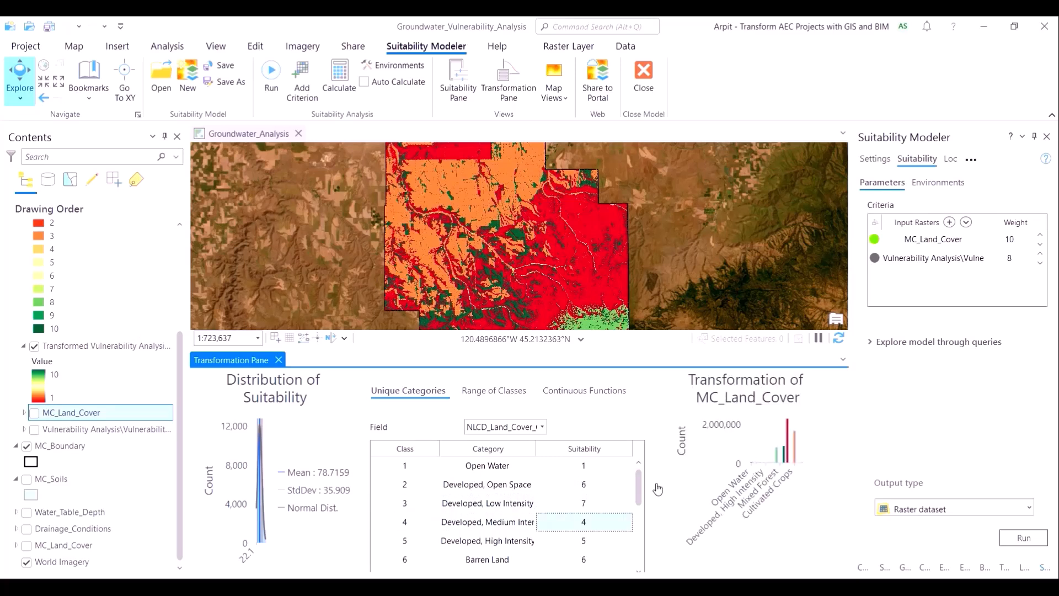
text(8)
key(Tab)
key(Tab)
text(10)
key(Tab)
key(Tab)
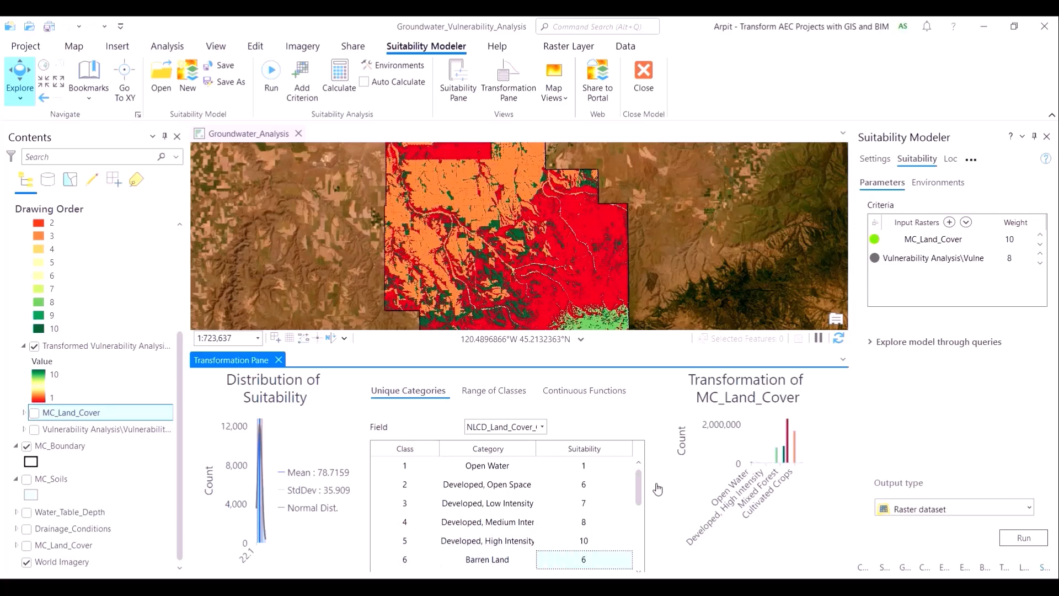
Set the land cover suitability of Barren Land to 4, Deciduous Forest to 3, Evergreen Forest to 1 and Mixed Forest to 3.
text(4)
key(Tab)
key(Tab)
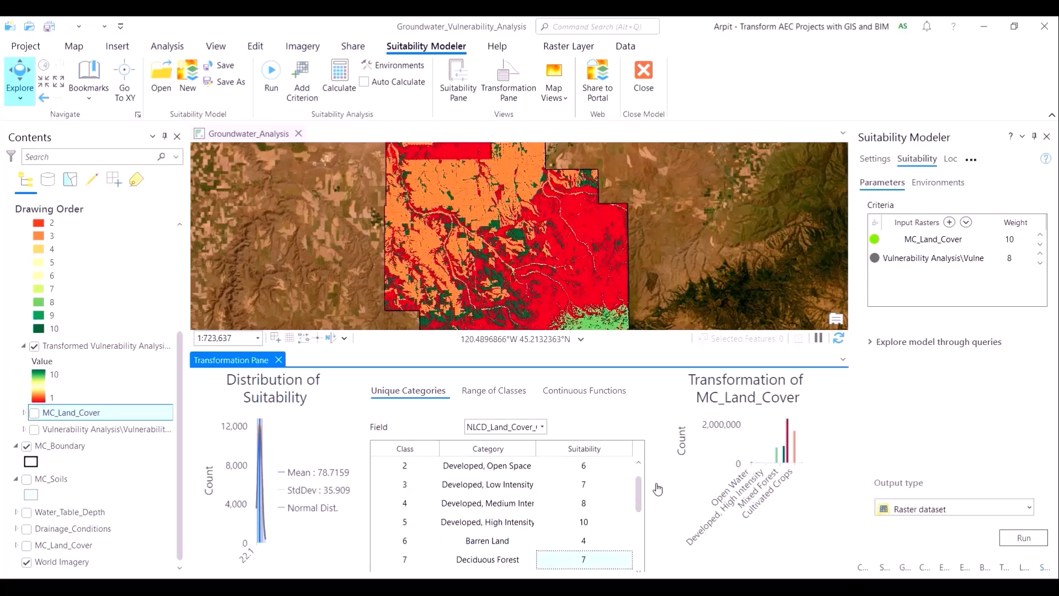
text(3)
key(Tab)
key(Tab)
text(1)
key(Tab)
key(Tab)
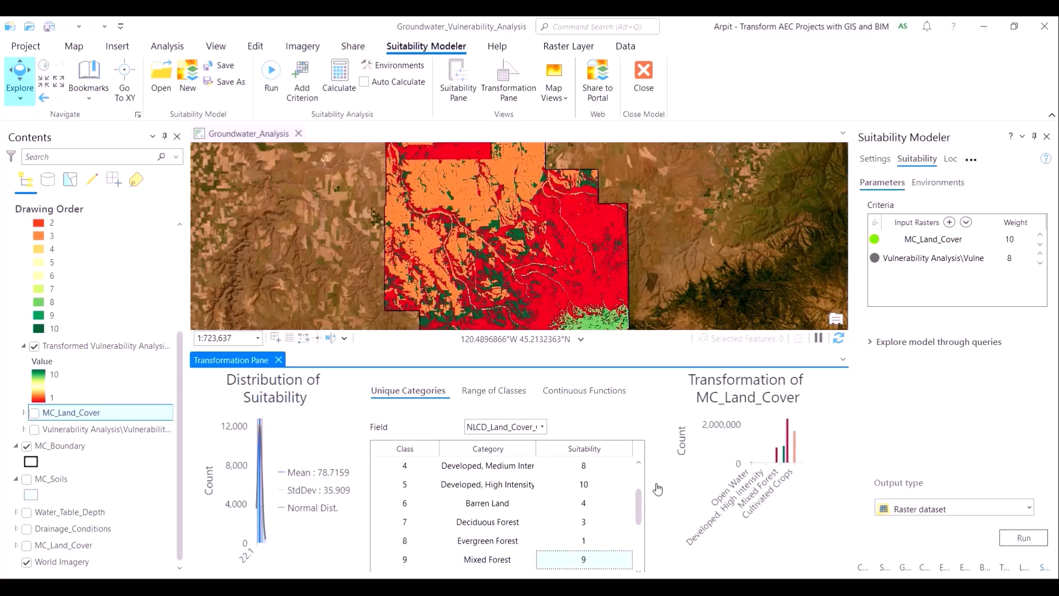
text(3)
key(Tab)
key(Tab)
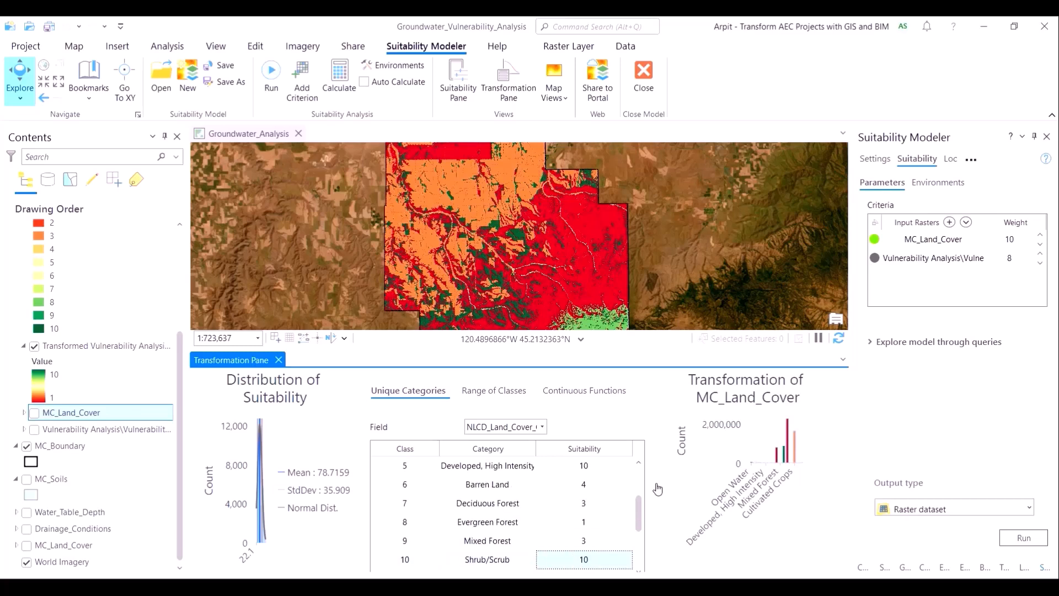
Set the land cover suitability of Shrub/Scrub to 3 and Herbaceous to 2.
text(3)
key(Tab)
key(Tab)
text(2)
key(Tab)
key(Tab)
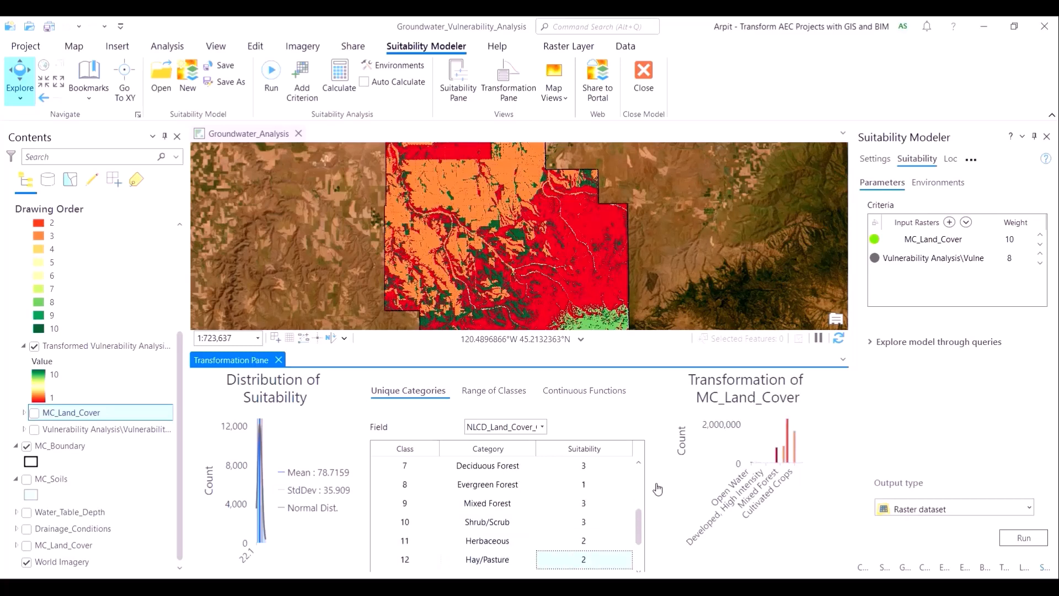
Set the land cover suitability of Hay/Pasture to 5 and Cultivated Crops to 9.
text(5)
key(Tab)
key(Tab)
text(9)
key(Tab)
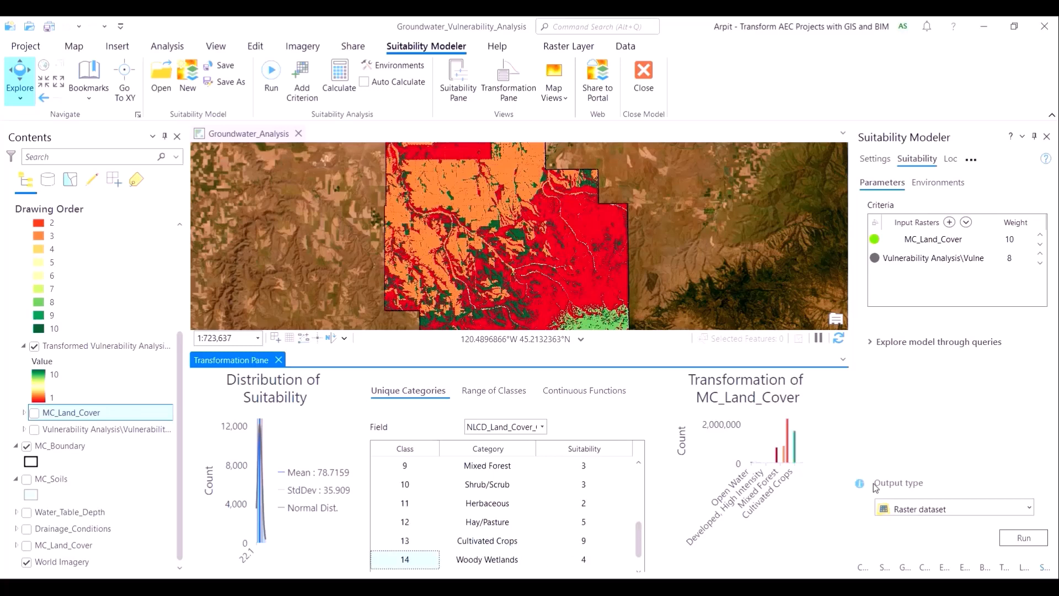
Set the land cover suitability of both Woody Wetlands and Emergent Herbaceous Wetlands to 1.
key(Tab)
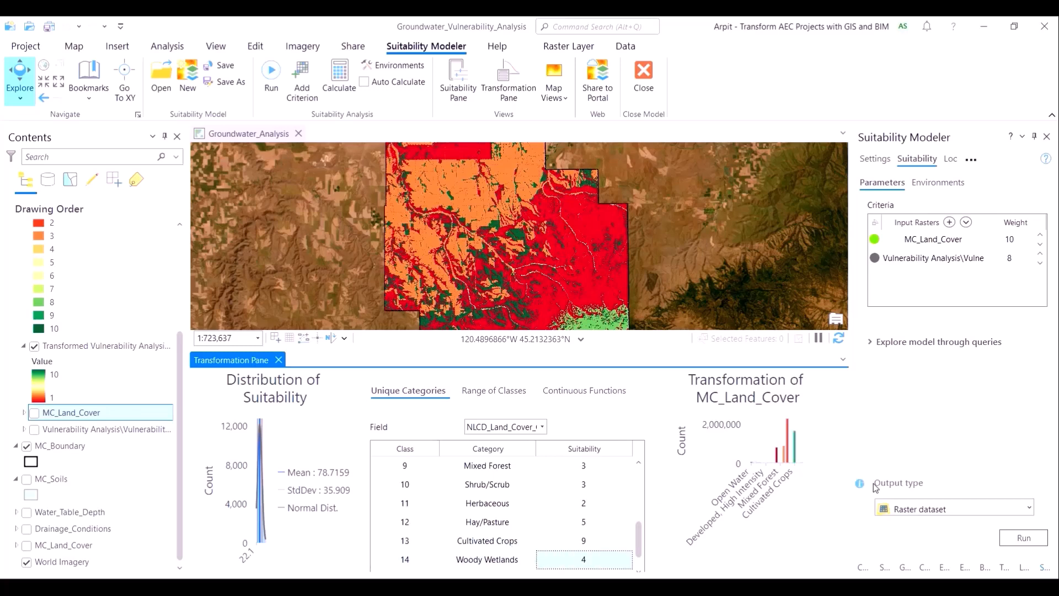
text(1)
key(Tab)
key(Tab)
text(1)
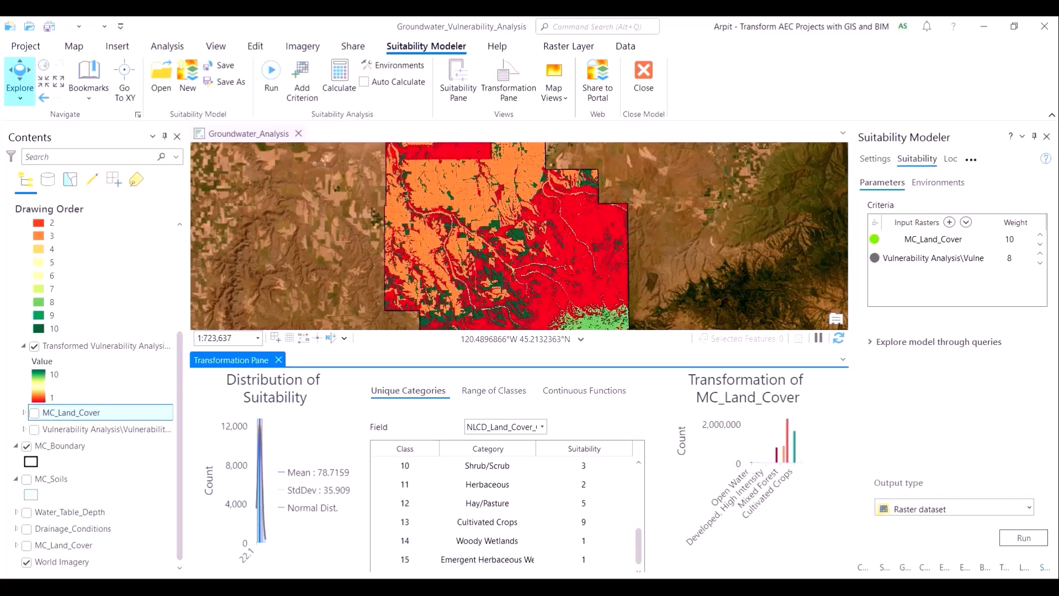
Review the land cover suitability values, calculate the model with them and close the Transformation Pane.
drag(638, 546, 633, 454)
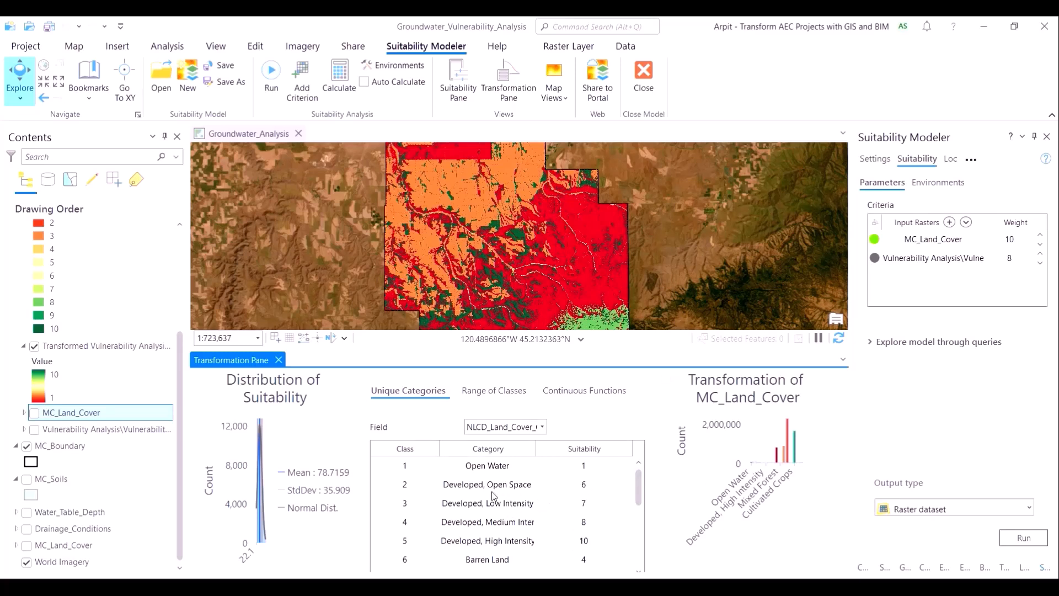
scroll(635, 492, down, 1)
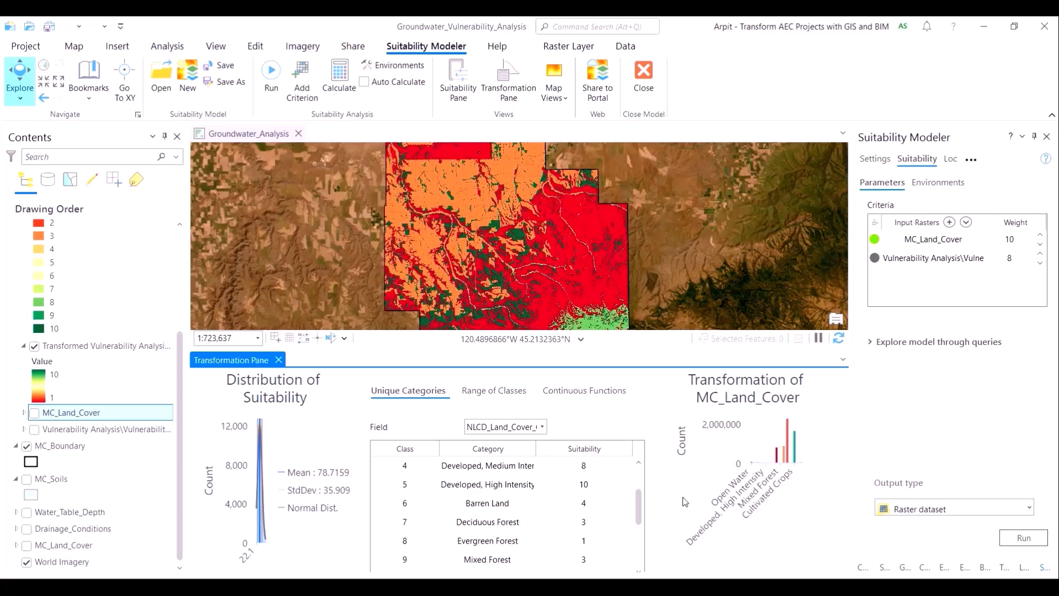
drag(641, 527, 639, 561)
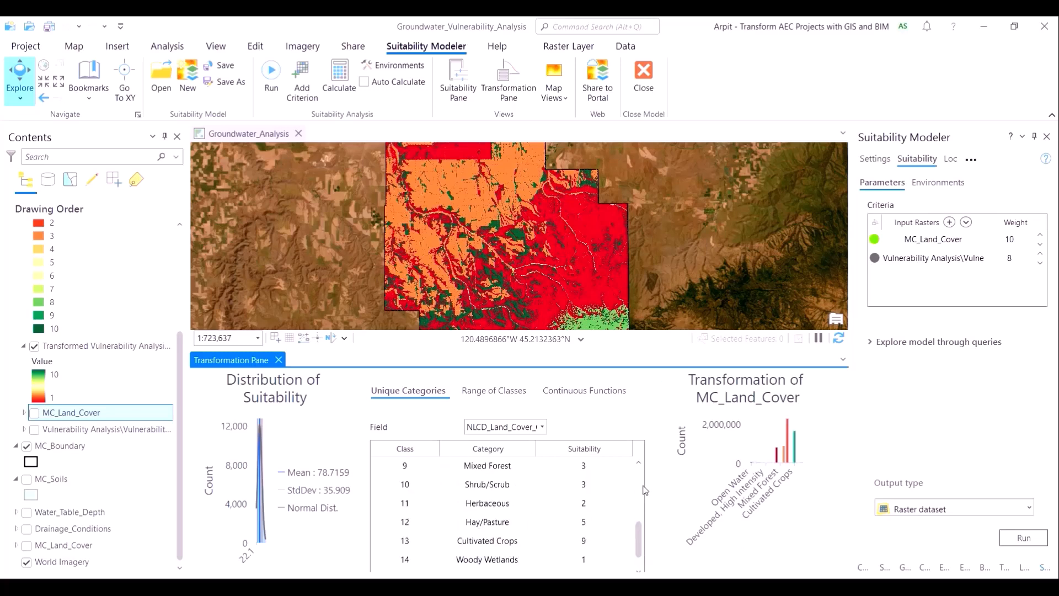
click(345, 81)
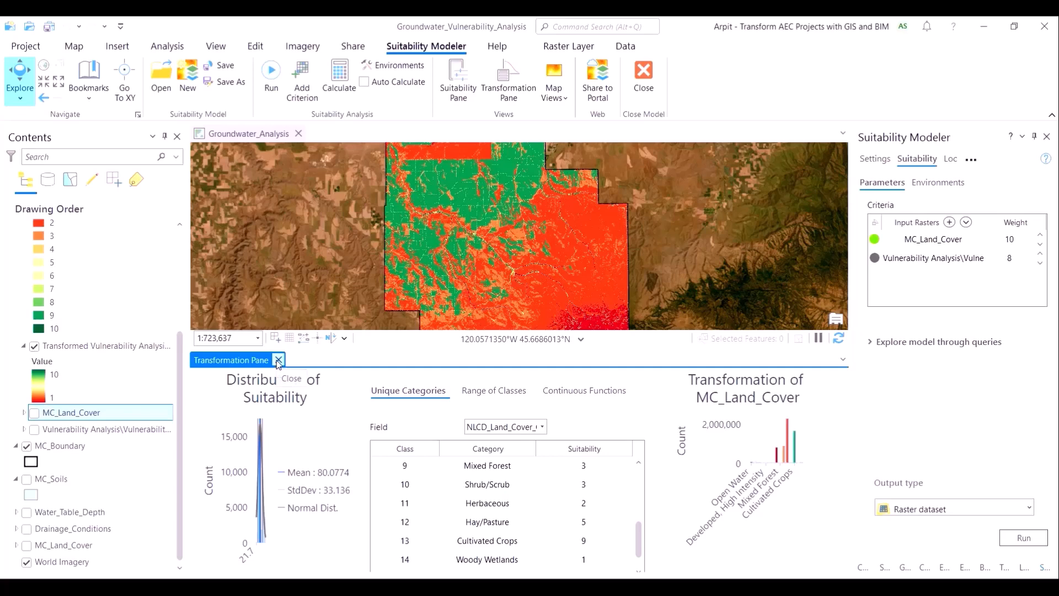
click(279, 360)
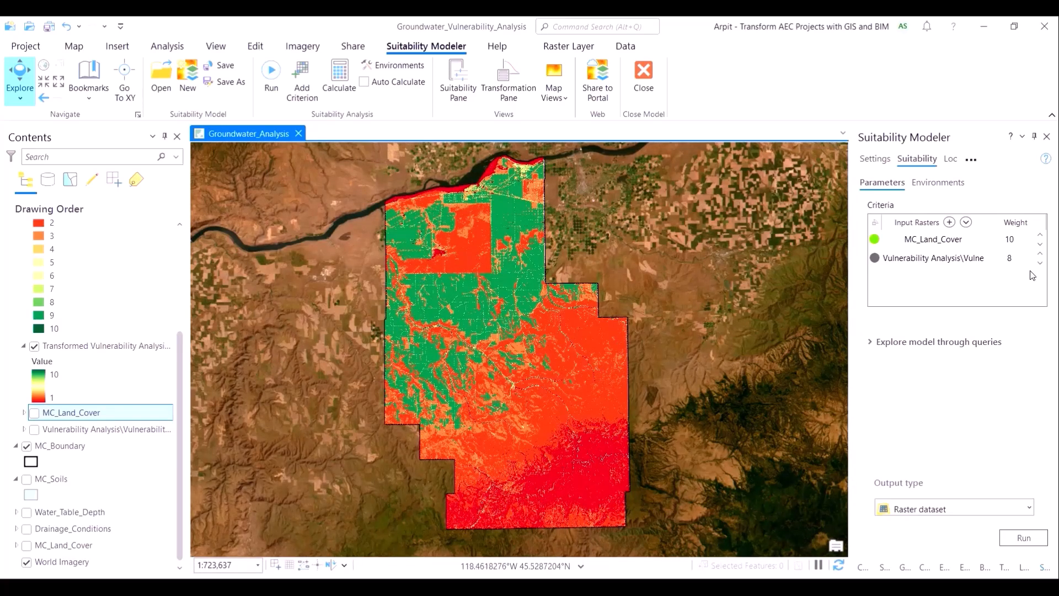
Inspect the Transformed MC_Land_Cover pixel values in the county's southeast and northwest.
mouse_move(930, 241)
scroll(130, 304, up, 1)
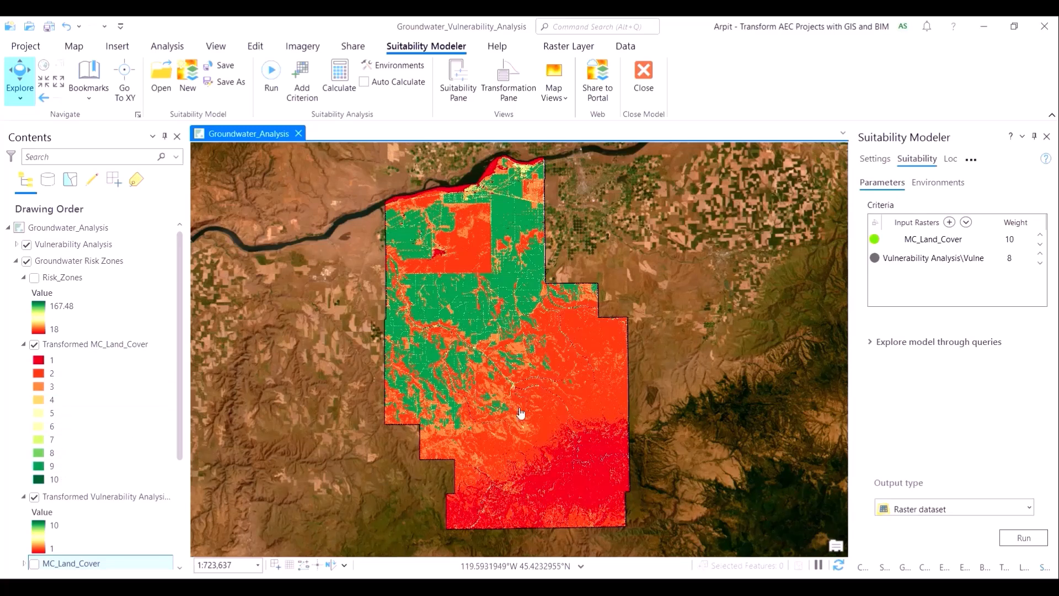
click(582, 487)
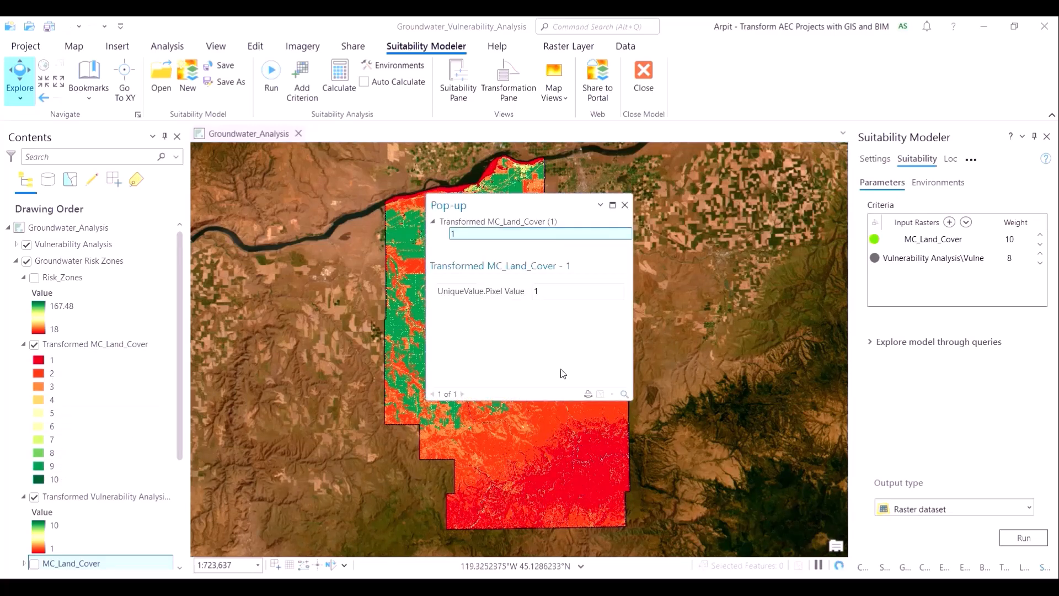
click(625, 206)
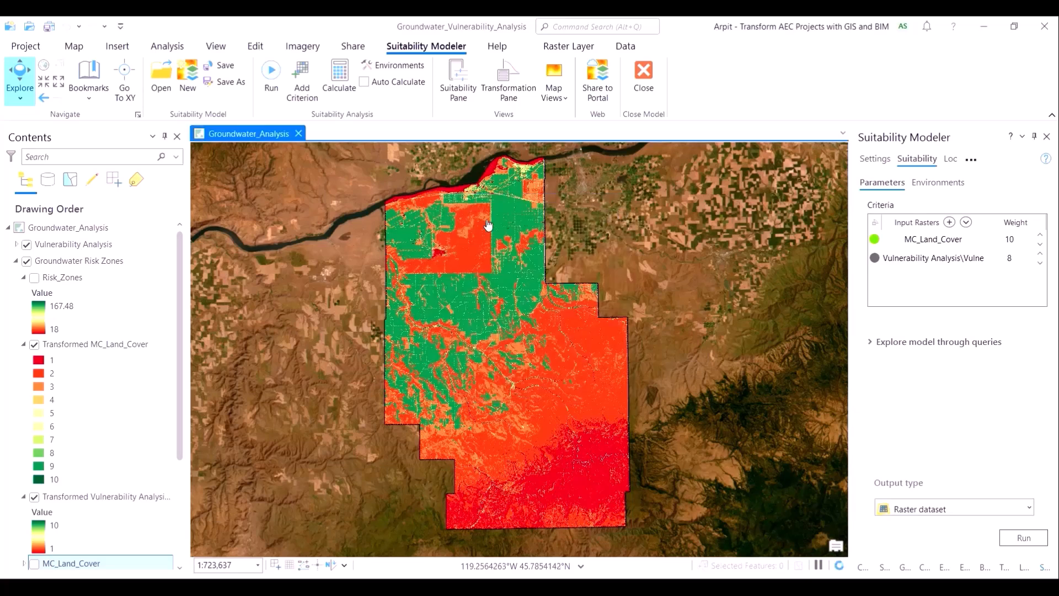
click(409, 238)
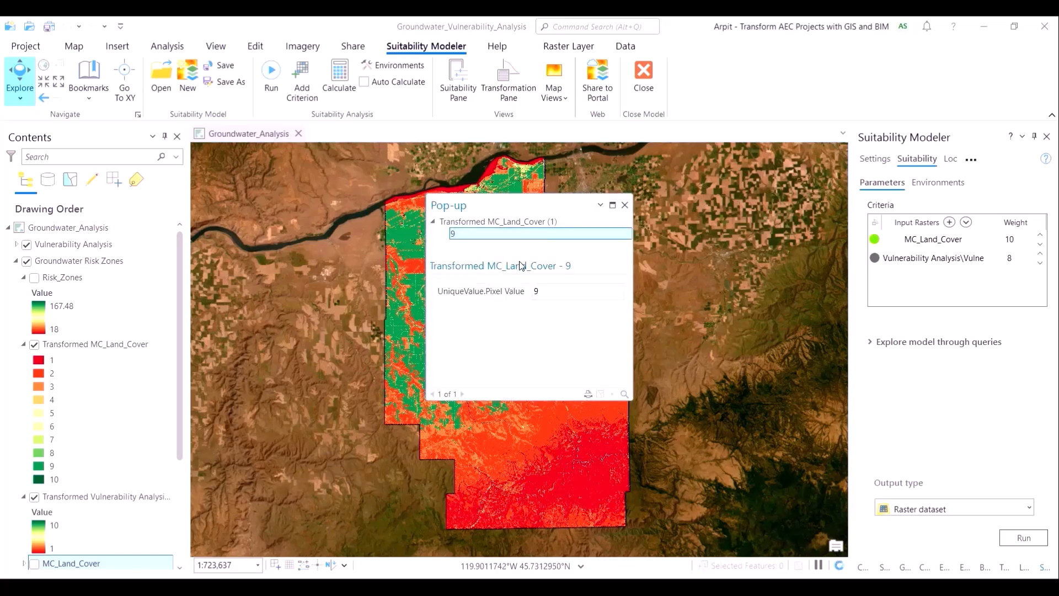
click(625, 206)
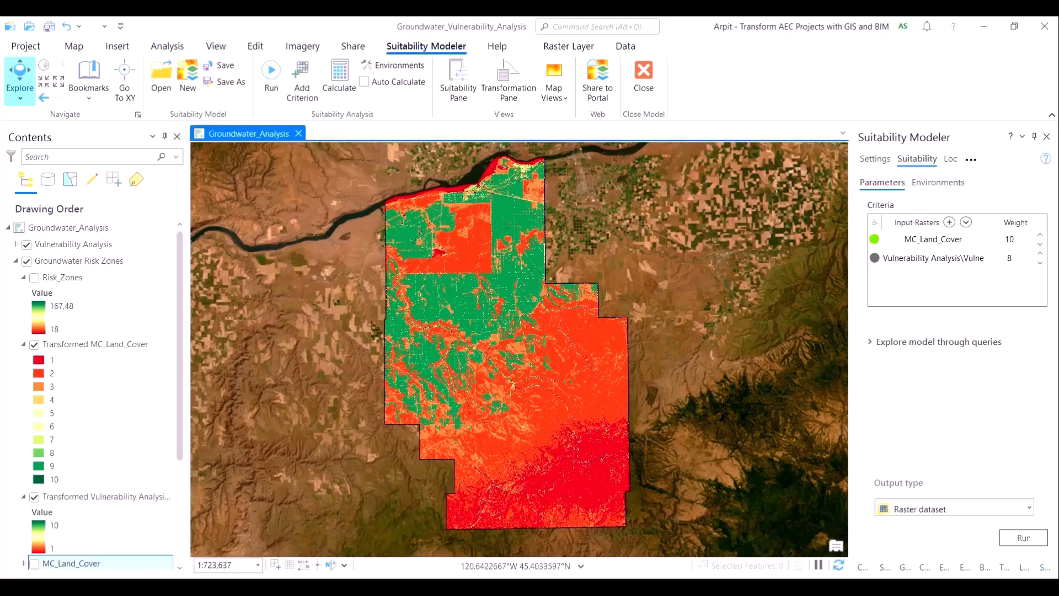
Collapse the legends of both transformed layers, hide those layers and show Risk_Zones instead.
click(24, 497)
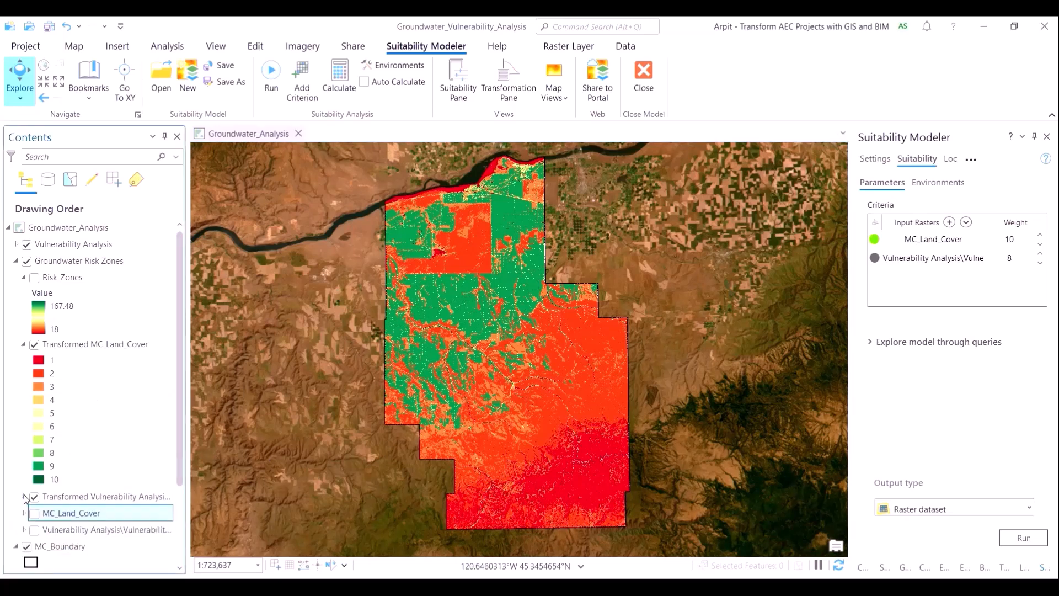
click(24, 344)
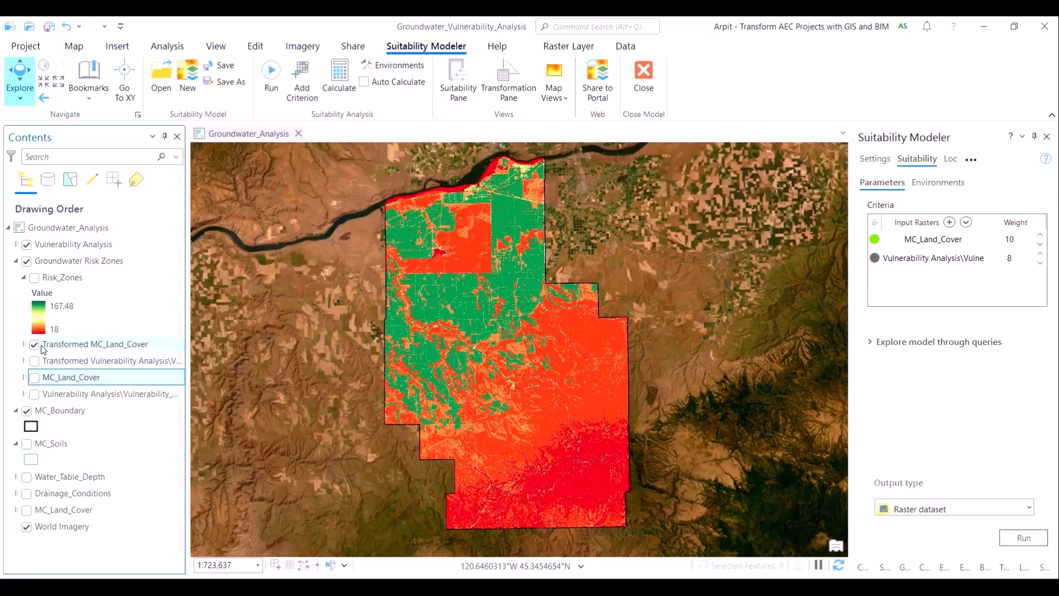
click(34, 361)
click(34, 278)
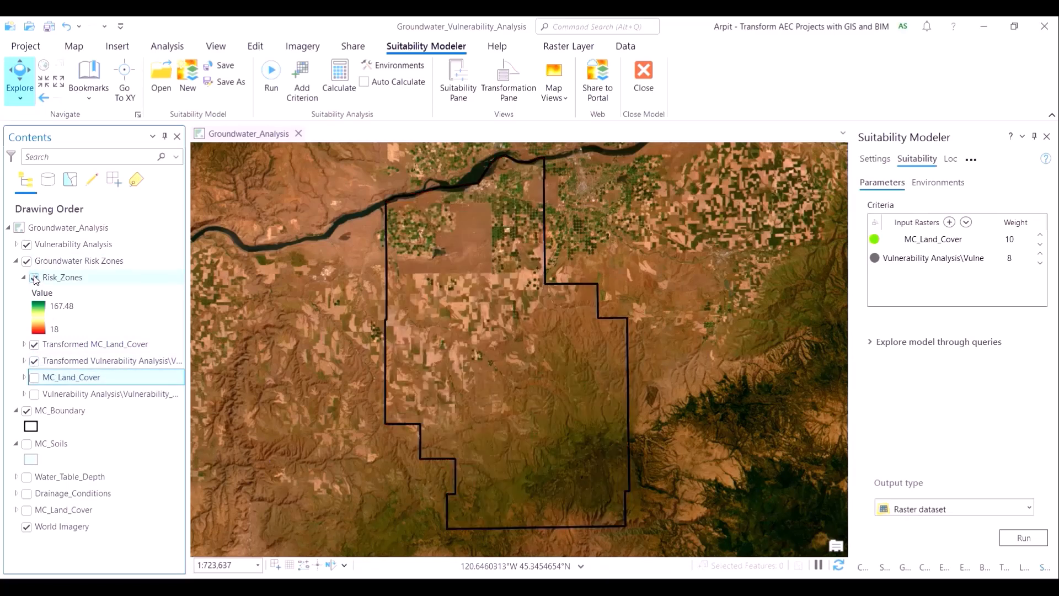
click(34, 344)
click(35, 361)
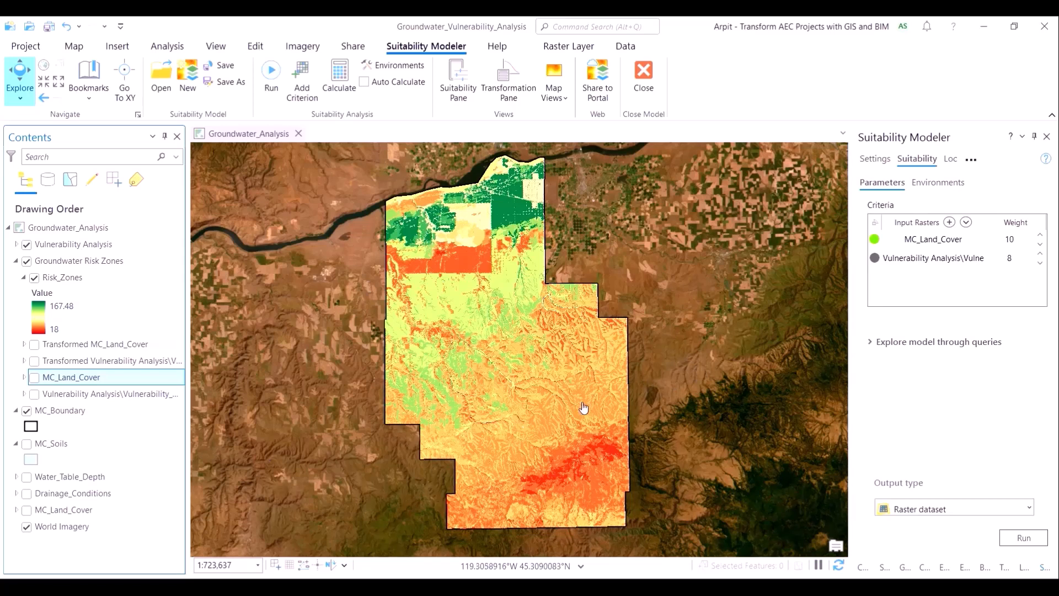
Inspect the Risk_Zones pixel values at spots in the county's south, northwest, northeast and west.
click(550, 483)
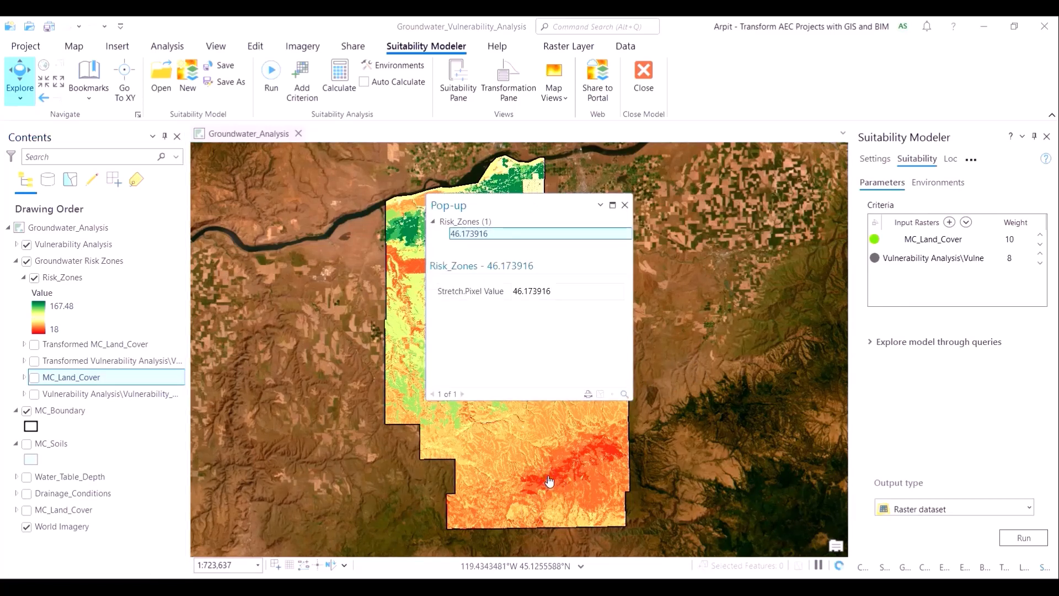
click(626, 205)
click(406, 238)
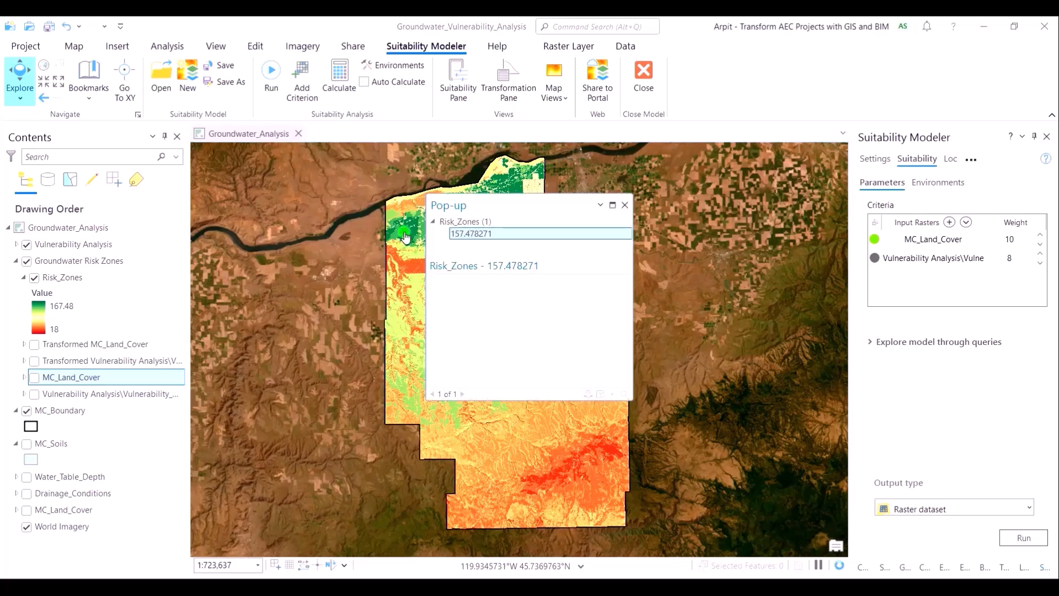
click(625, 207)
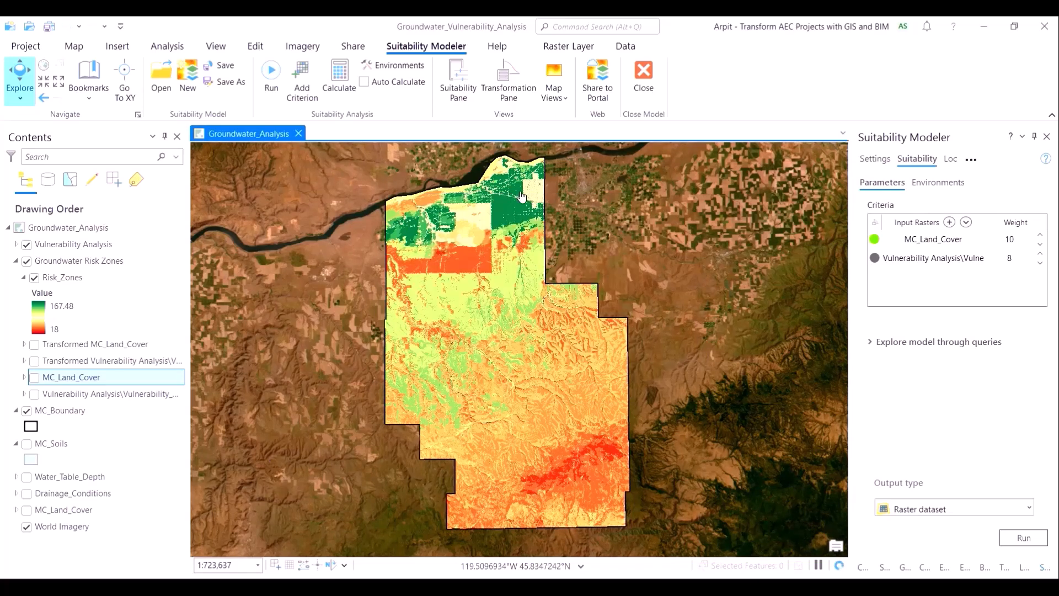
click(510, 205)
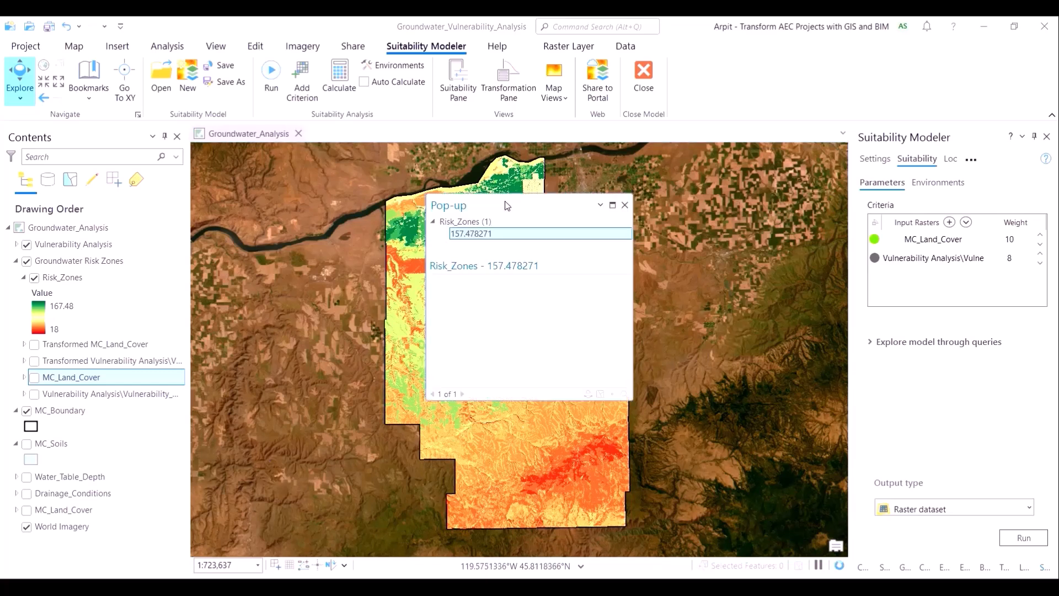
click(624, 206)
click(432, 312)
click(625, 205)
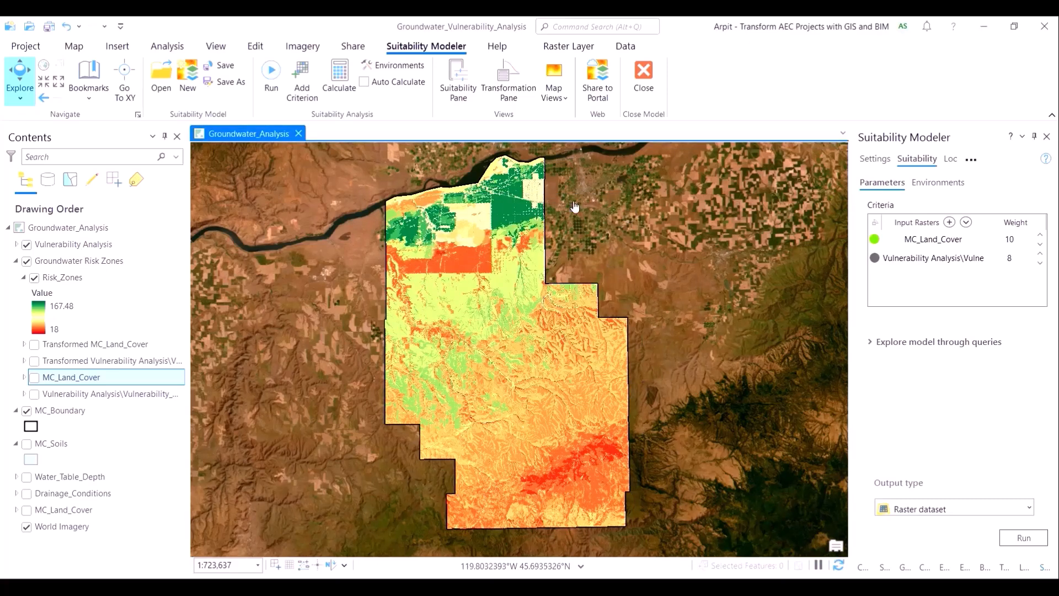
Examine Risk_Zones up close in the county's north and check a pixel value in the dark green fields near the river.
drag(532, 287, 558, 379)
scroll(546, 359, up, 3)
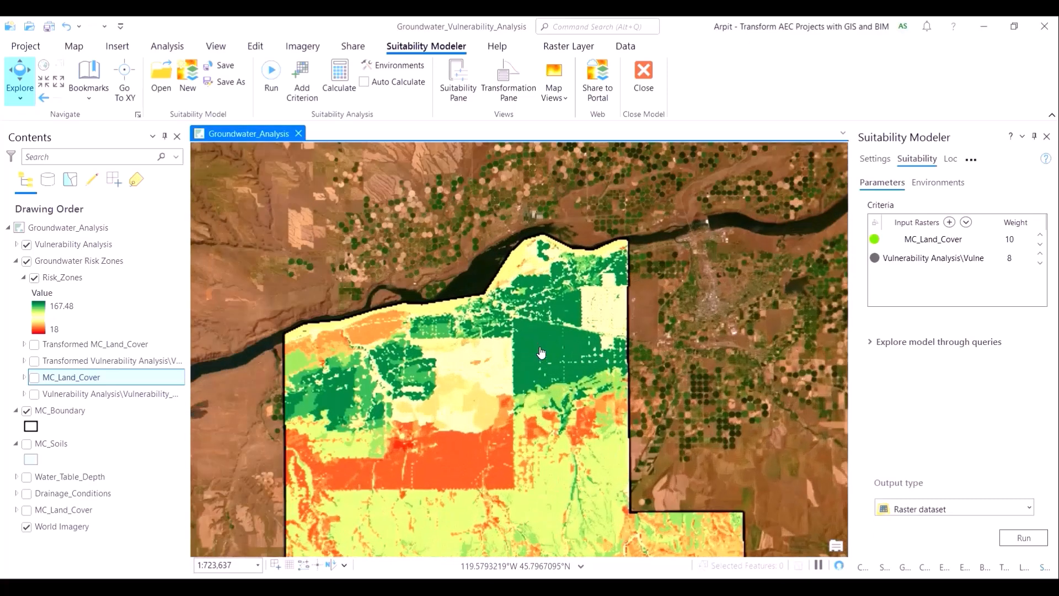
scroll(543, 333, up, 3)
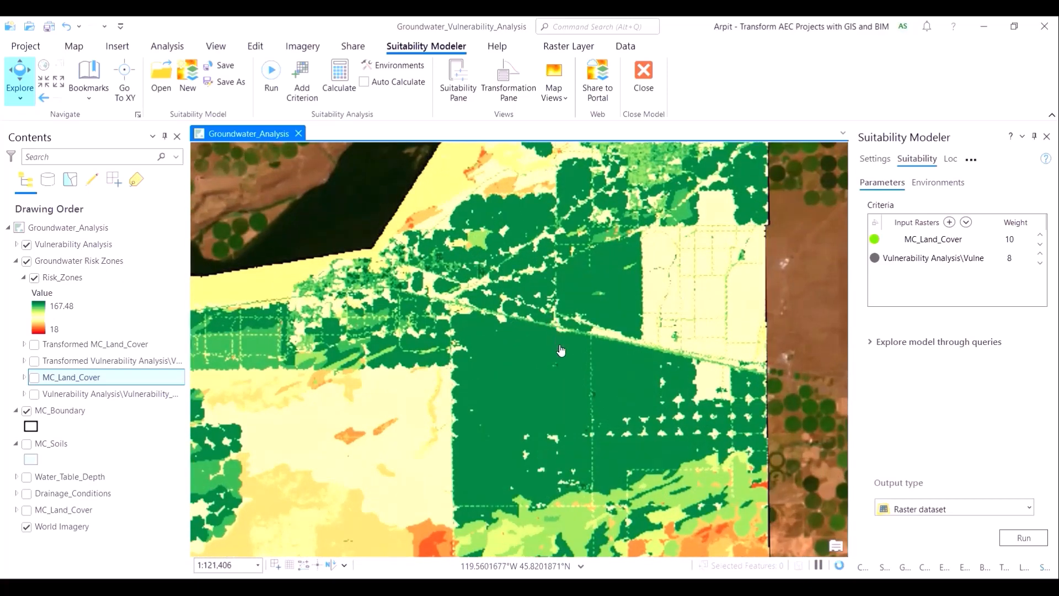
click(535, 224)
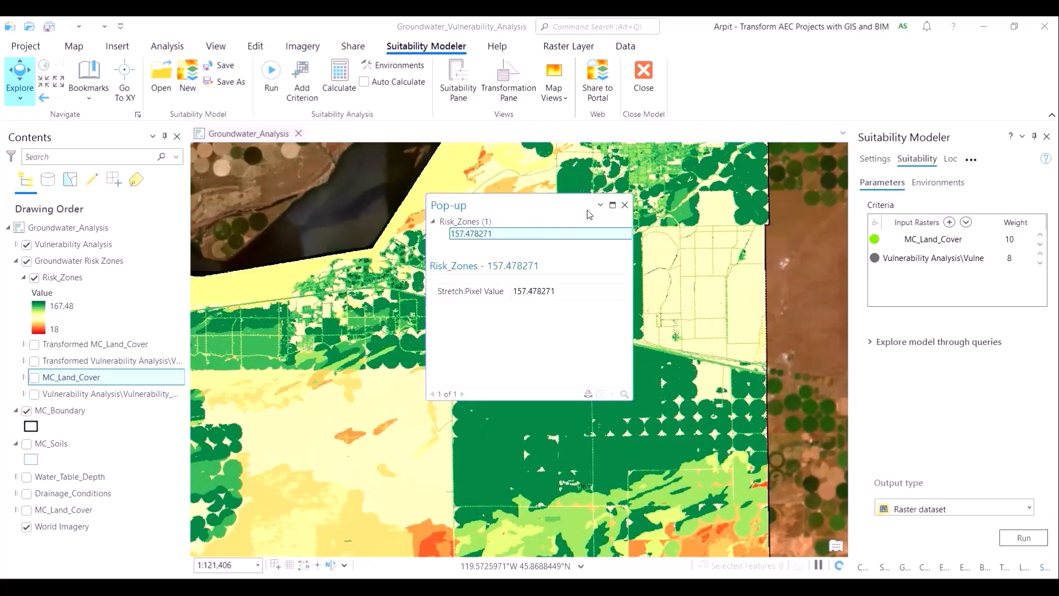
click(625, 207)
drag(607, 244, 728, 380)
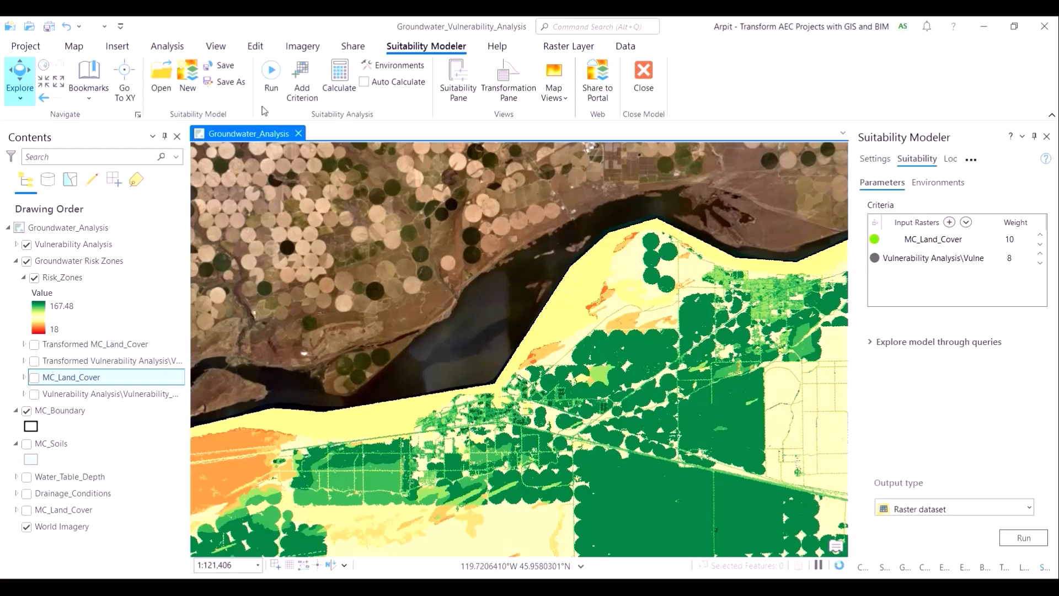
Go to the bookmarked area along the Columbia and swipe the Risk_Zones layer to compare it with the imagery beneath.
click(74, 46)
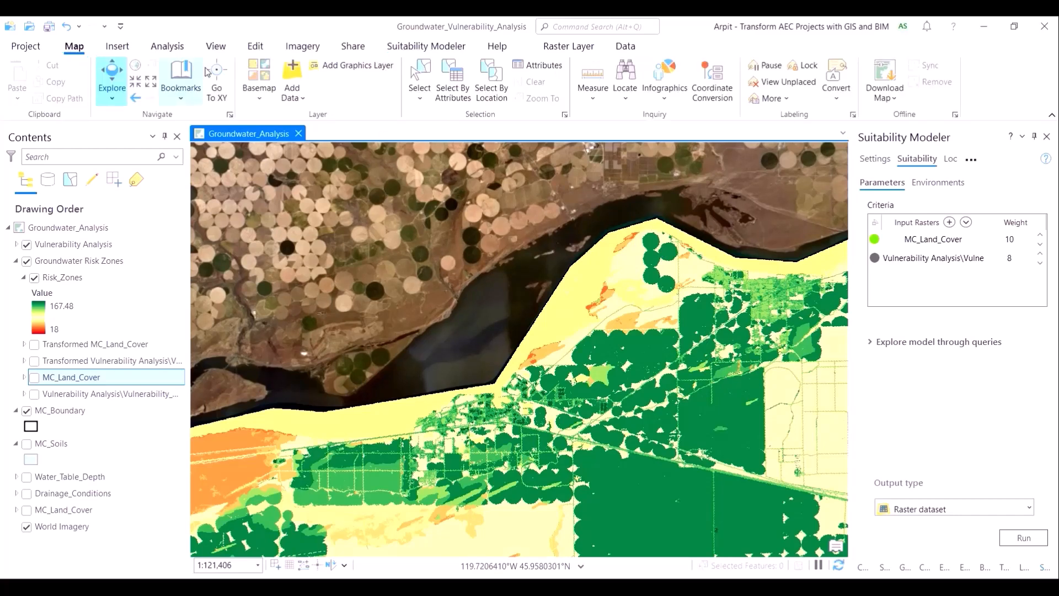
click(189, 97)
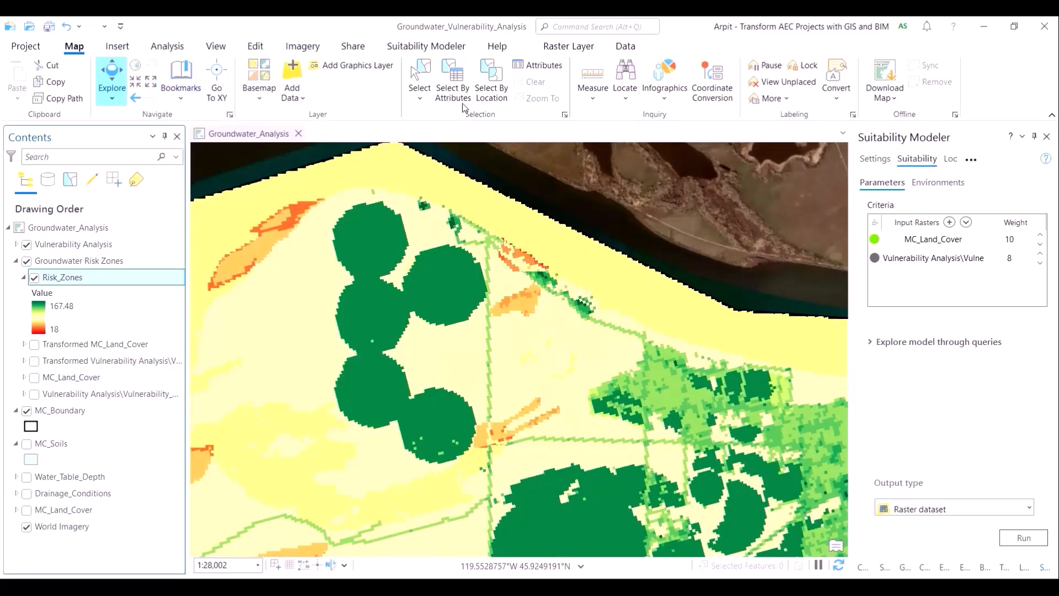
click(570, 47)
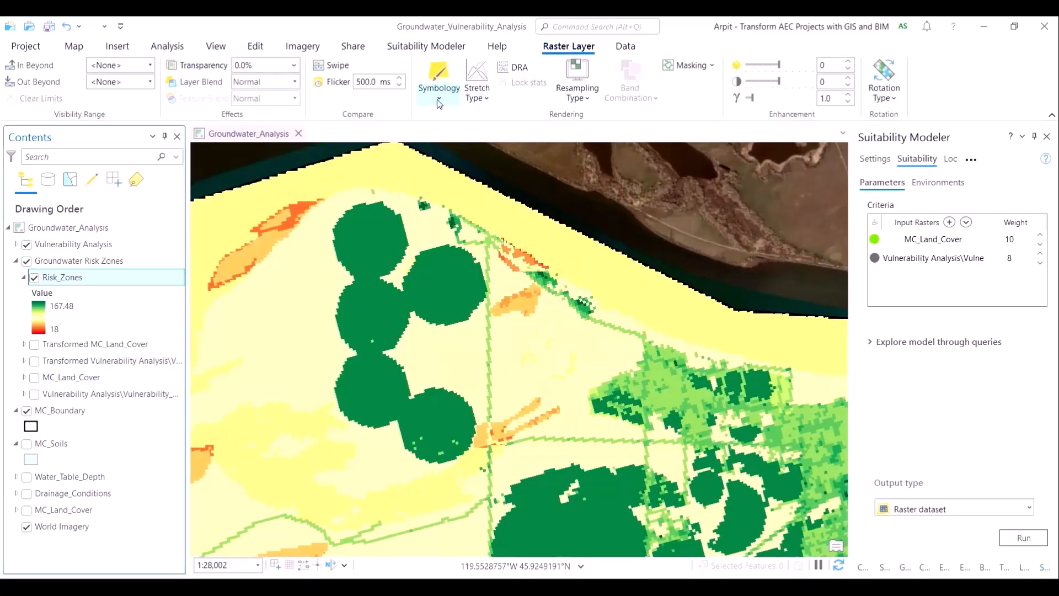
click(352, 70)
mouse_move(406, 165)
mouse_down()
mouse_move(396, 339)
mouse_move(426, 543)
mouse_move(408, 246)
mouse_move(406, 322)
mouse_move(471, 304)
mouse_up()
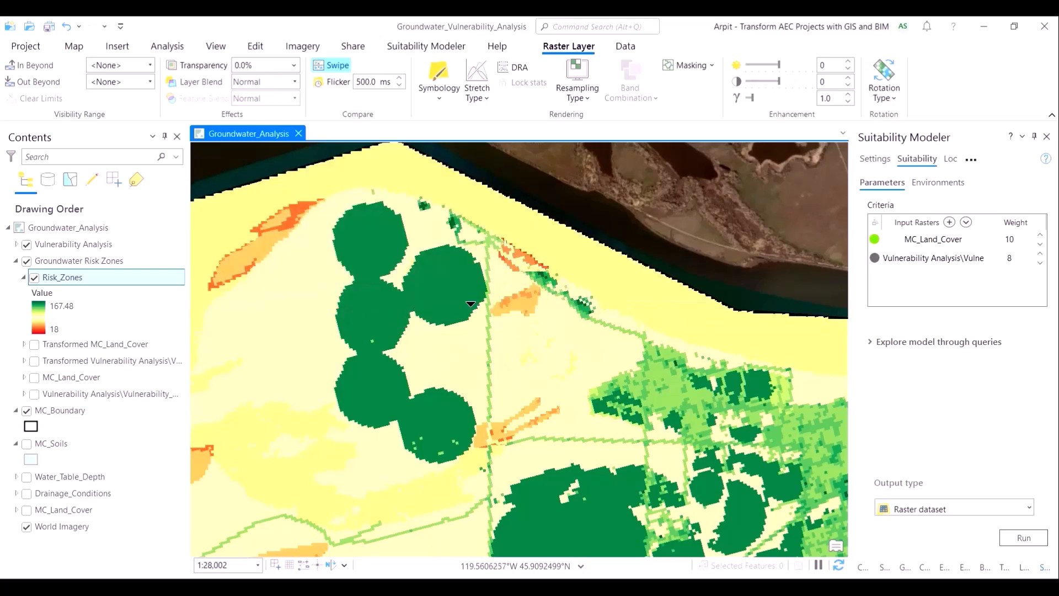
Go to the Port of Morrow bookmark and swipe Risk_Zones over its dark green areas to compare with the imagery.
click(88, 50)
click(192, 94)
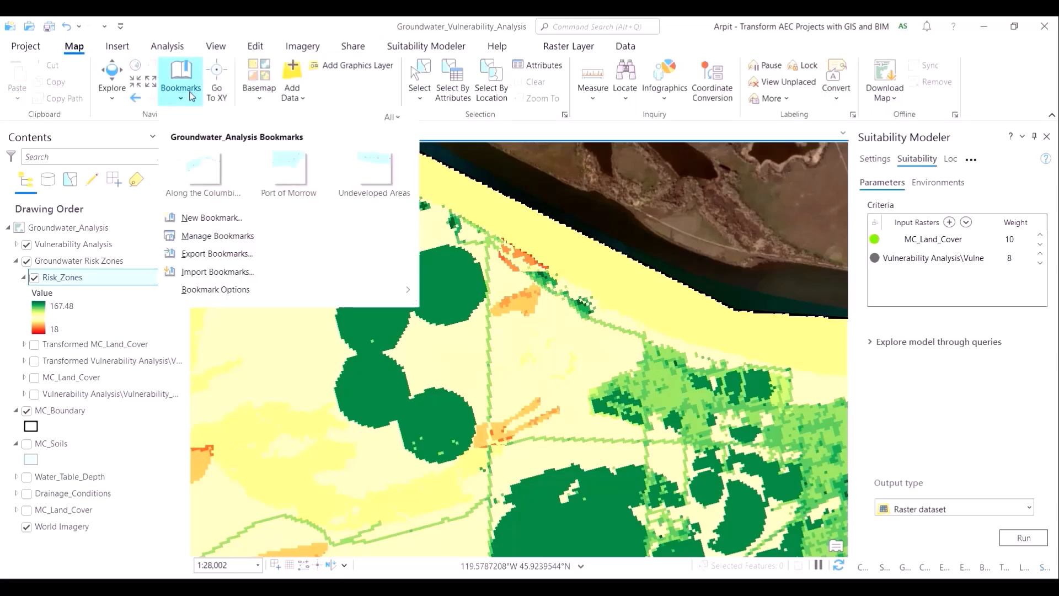
click(281, 179)
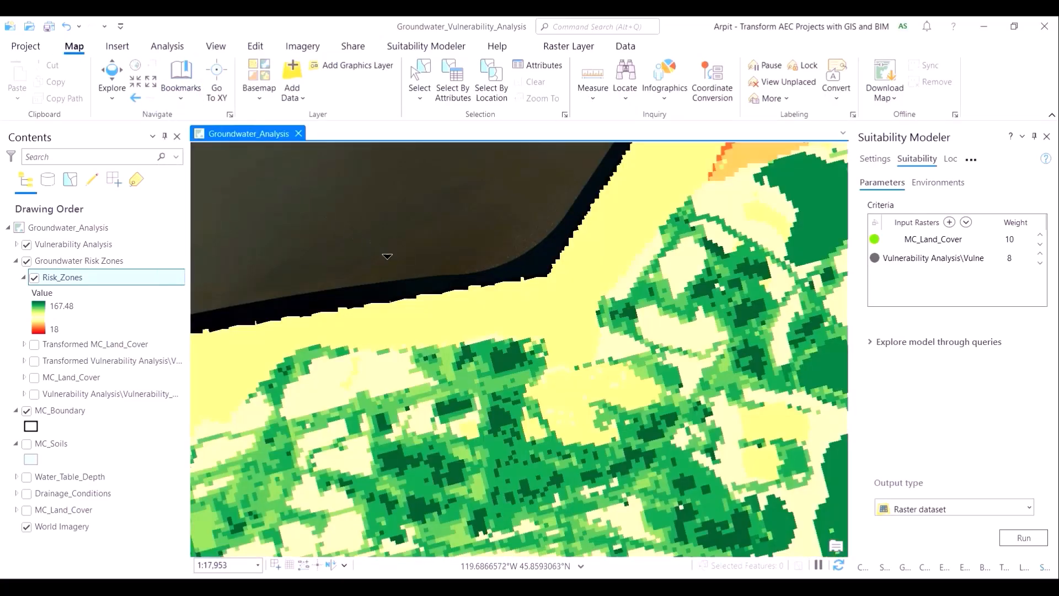
drag(479, 327, 495, 399)
scroll(495, 399, up, 4)
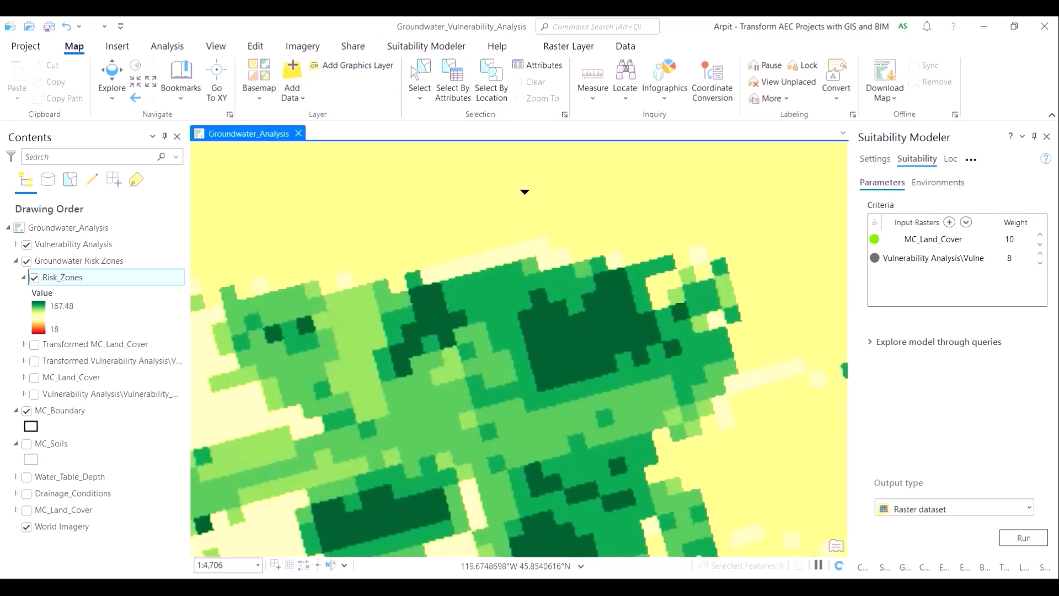
drag(525, 192, 538, 410)
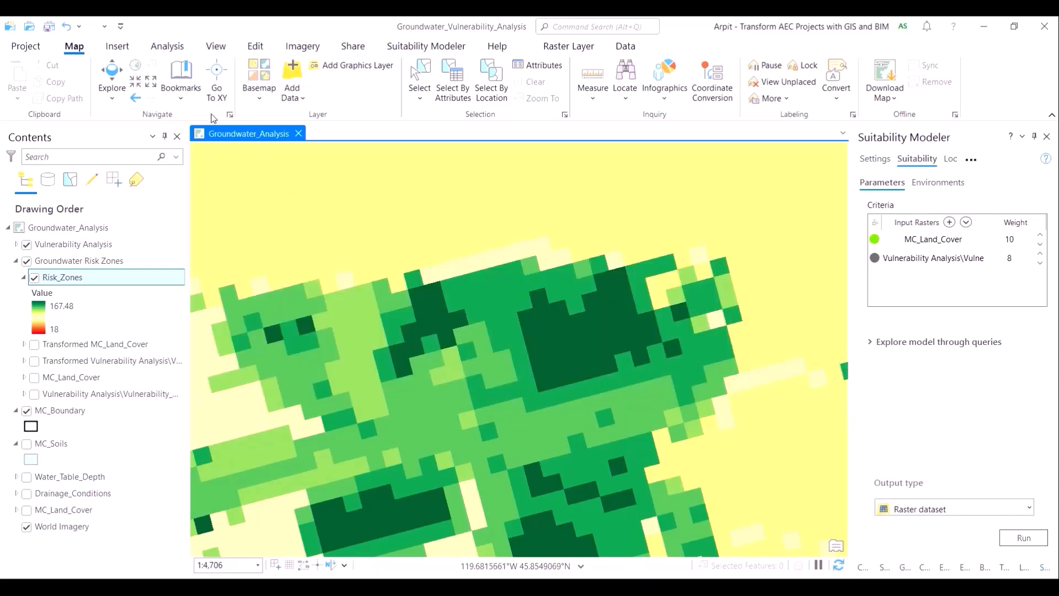
Zoom the map out to the full extent of the Risk_Zones layer.
click(172, 100)
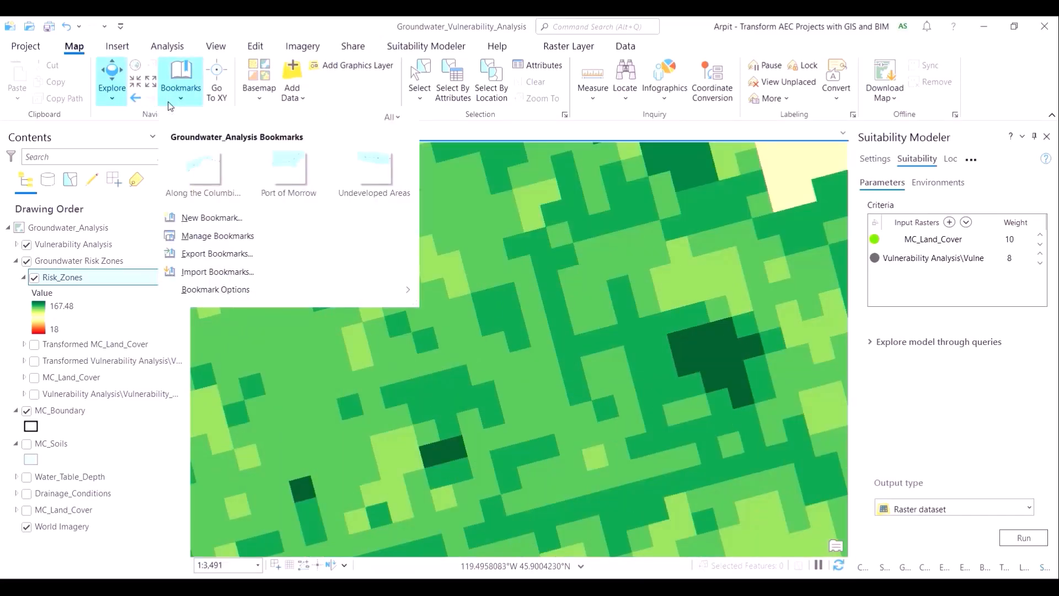
right_click(94, 277)
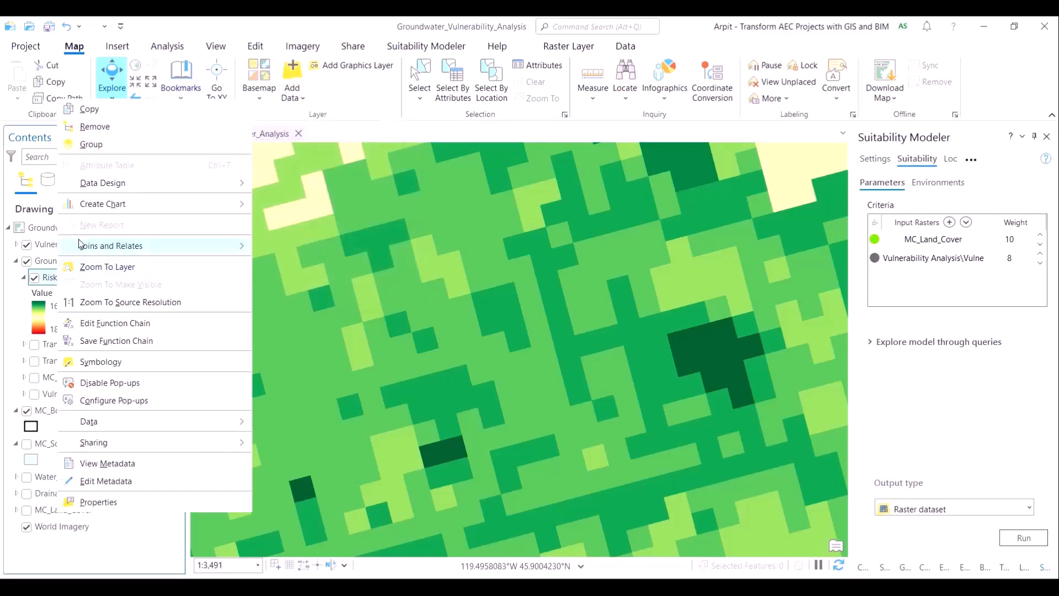
click(99, 268)
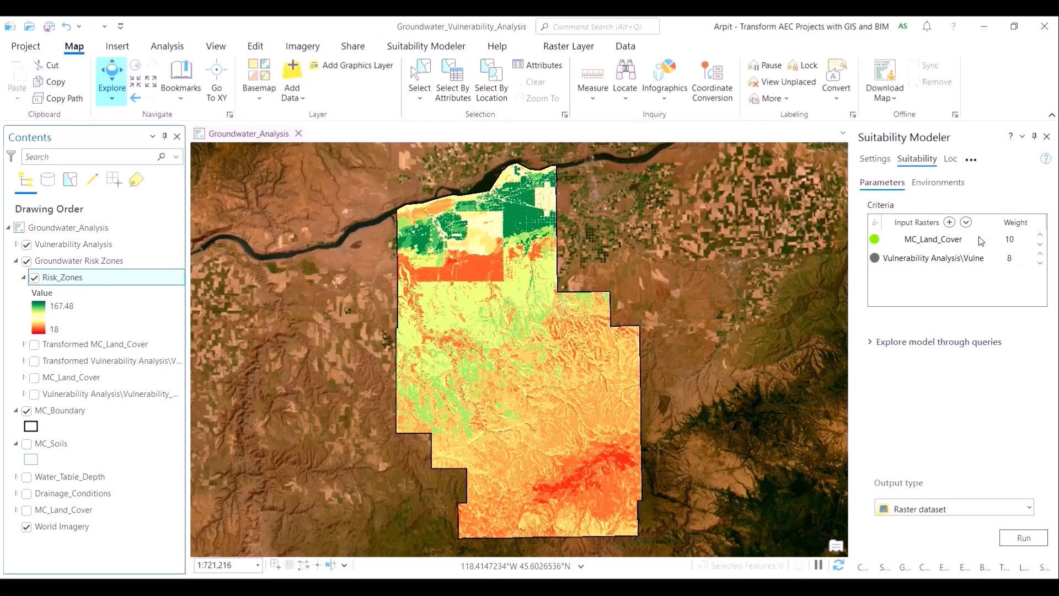
Run the groundwater risk suitability model with a raster dataset as output type and save the project.
click(1025, 538)
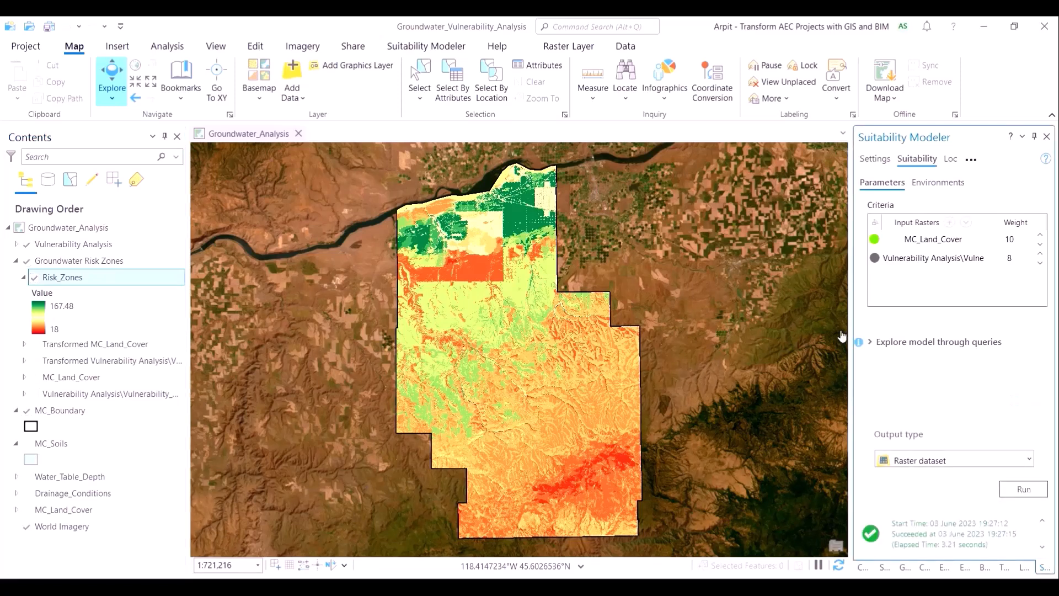
click(47, 26)
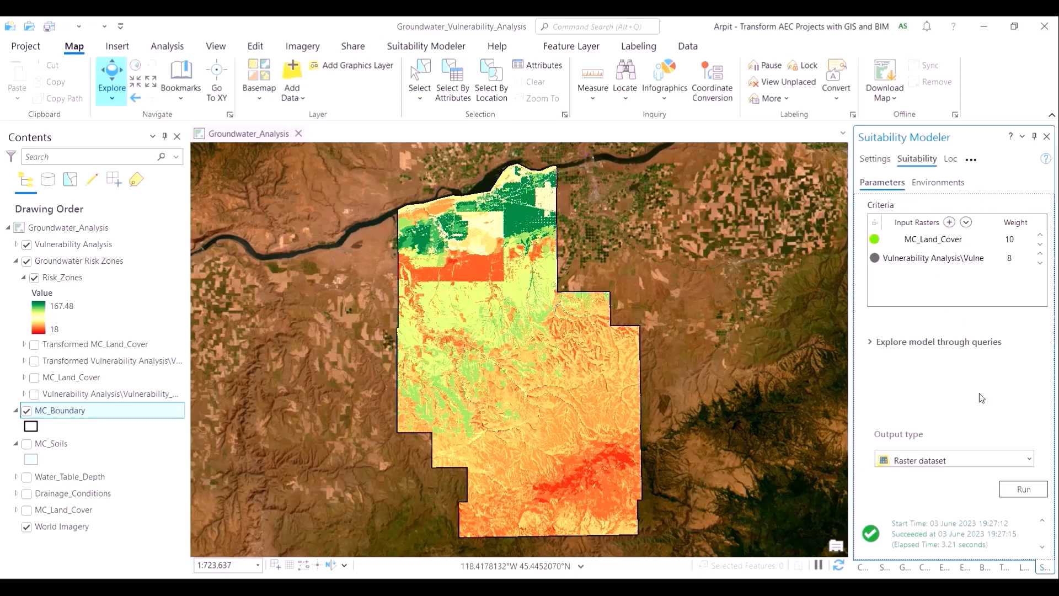
Find the Con (Spatial Analyst Tools) geoprocessing tool and set Groundwater Risk Zones\Risk_Zones as its input conditional raster.
click(900, 571)
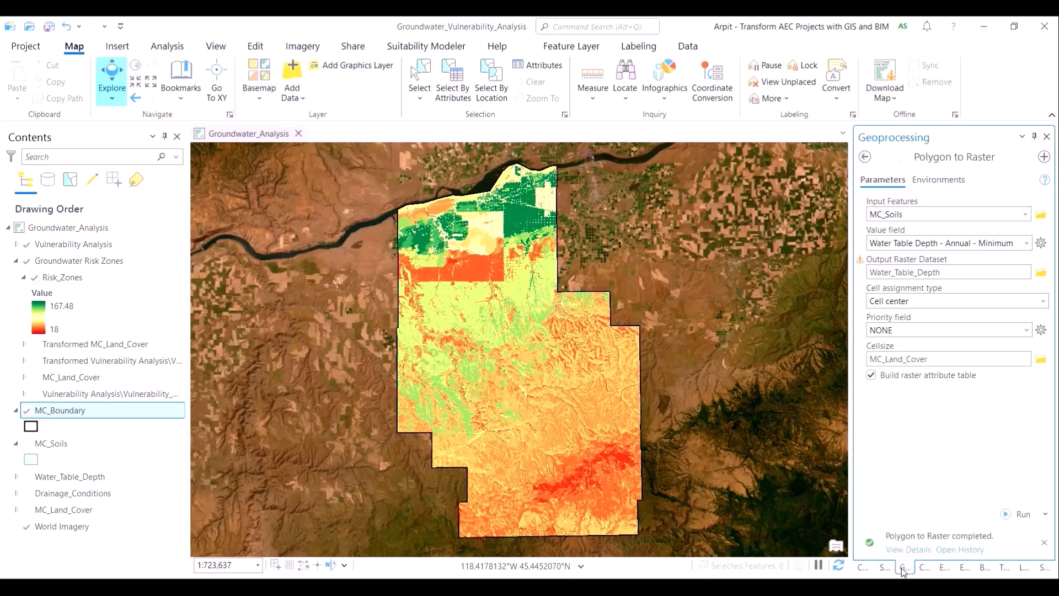
click(865, 156)
click(915, 155)
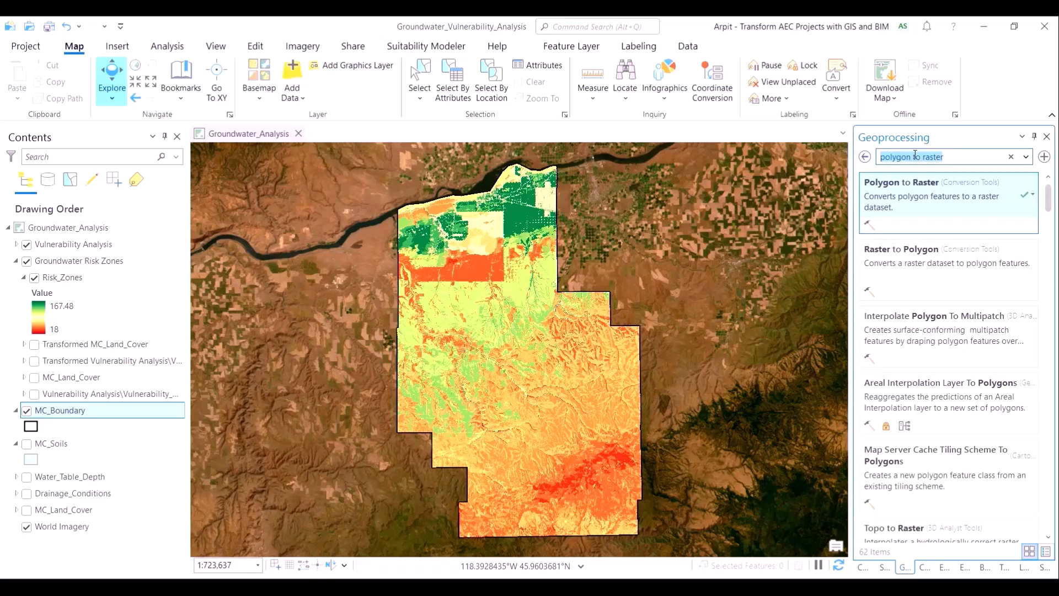
text(con)
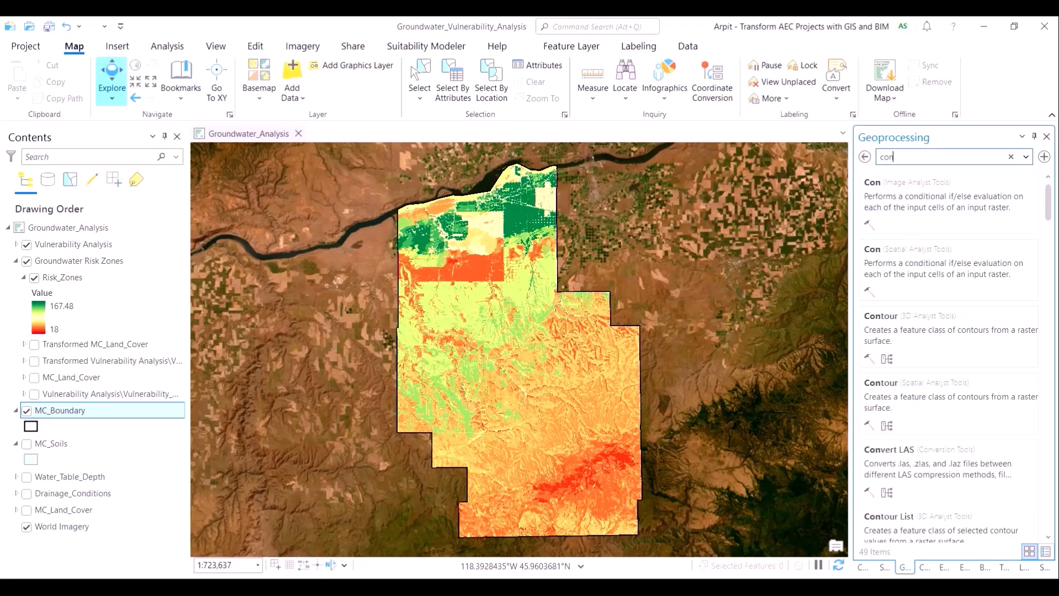
click(952, 274)
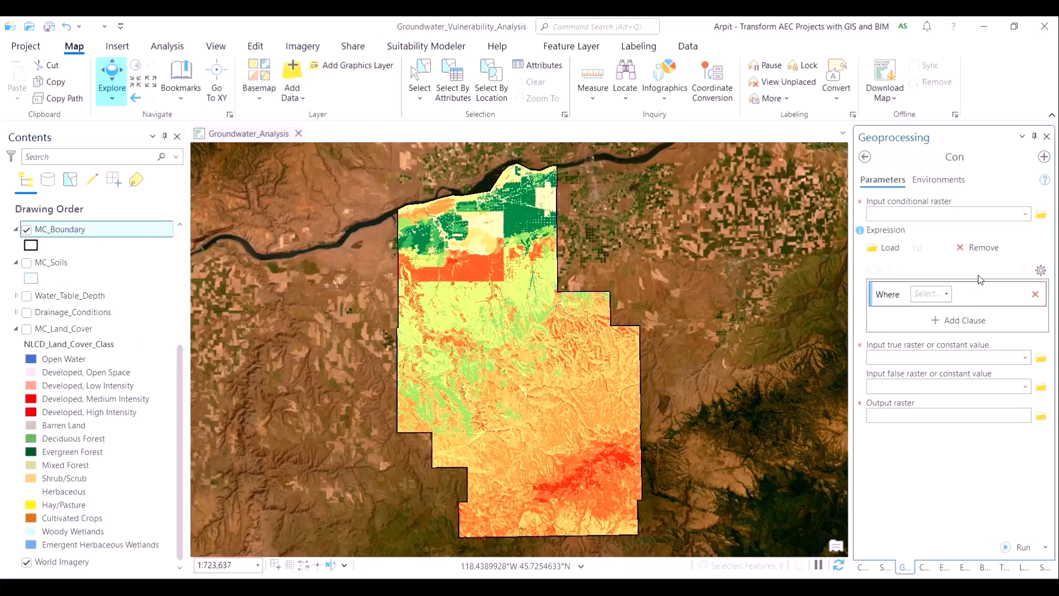
click(1025, 216)
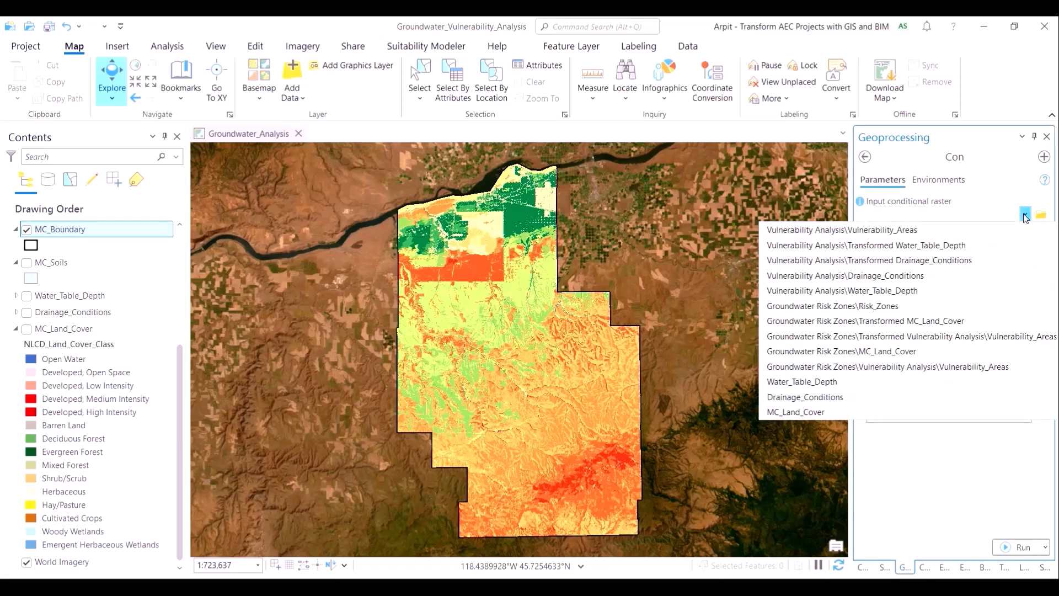
click(963, 306)
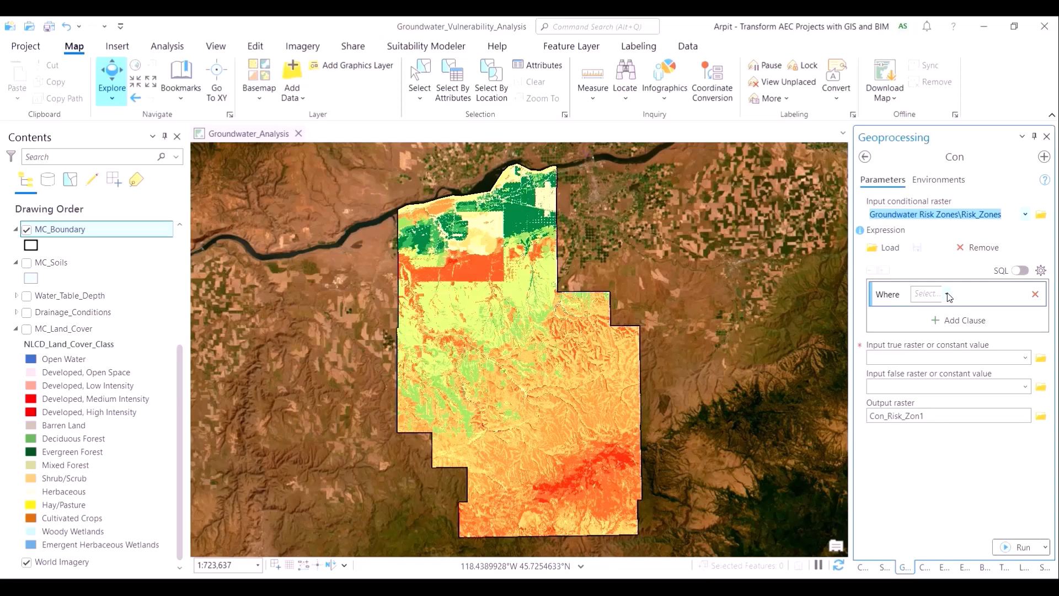
Define the Con expression as VALUE is greater than 100.
click(947, 295)
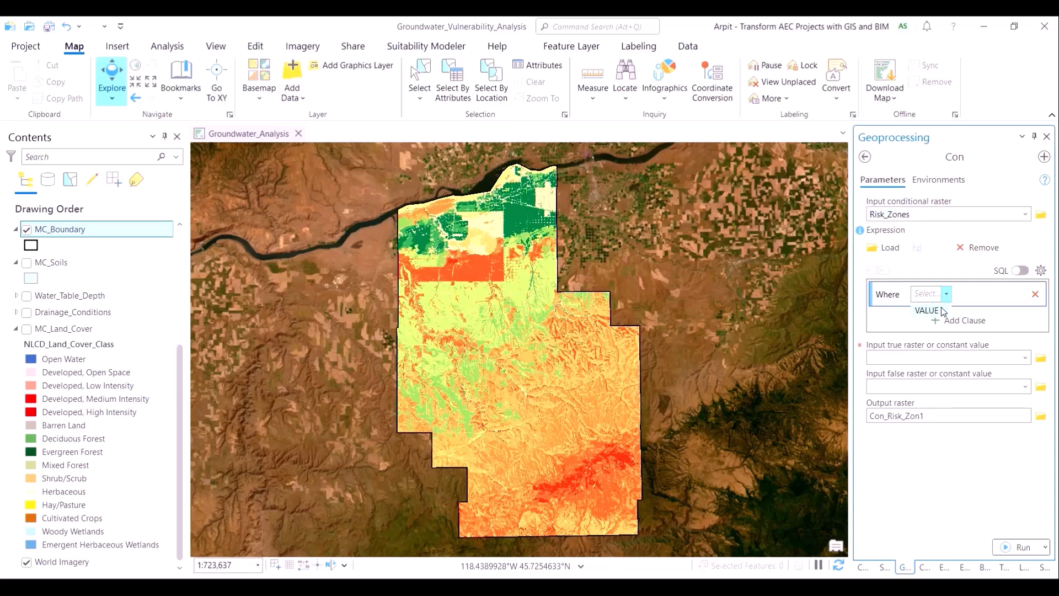
click(942, 311)
click(973, 295)
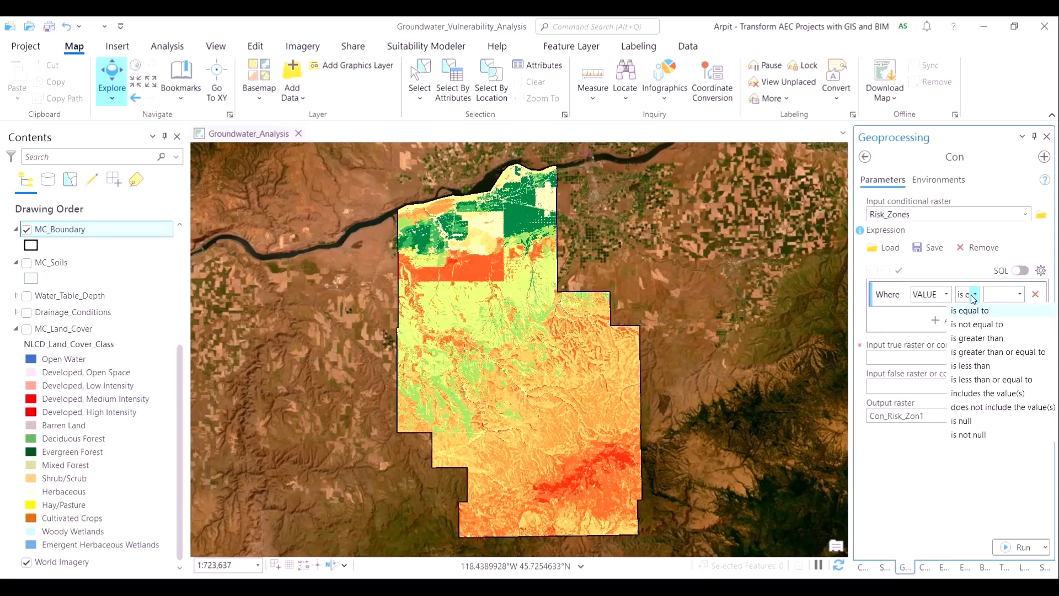
click(977, 338)
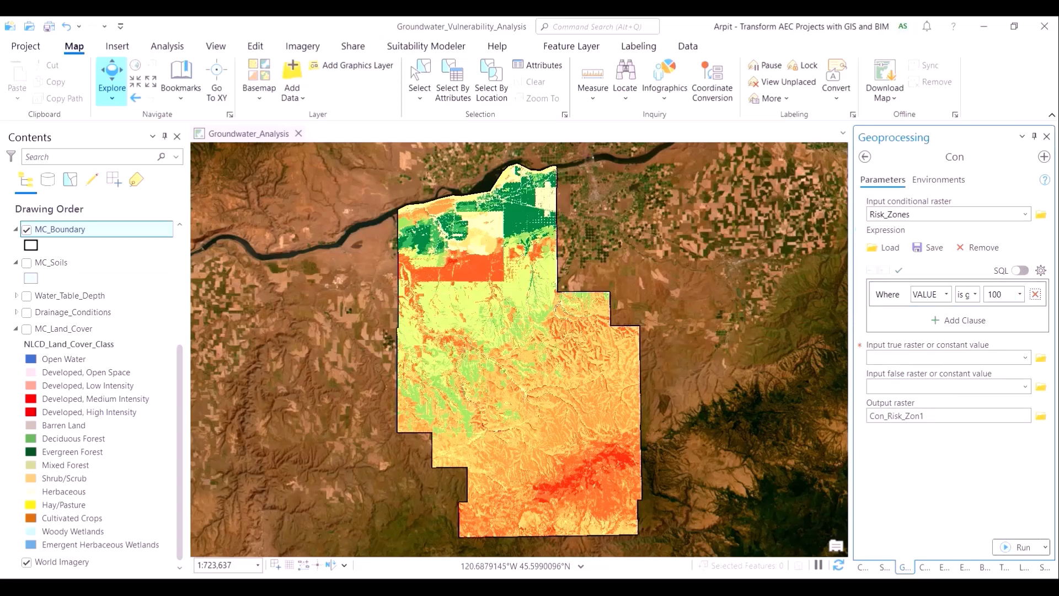
scroll(66, 331, up, 4)
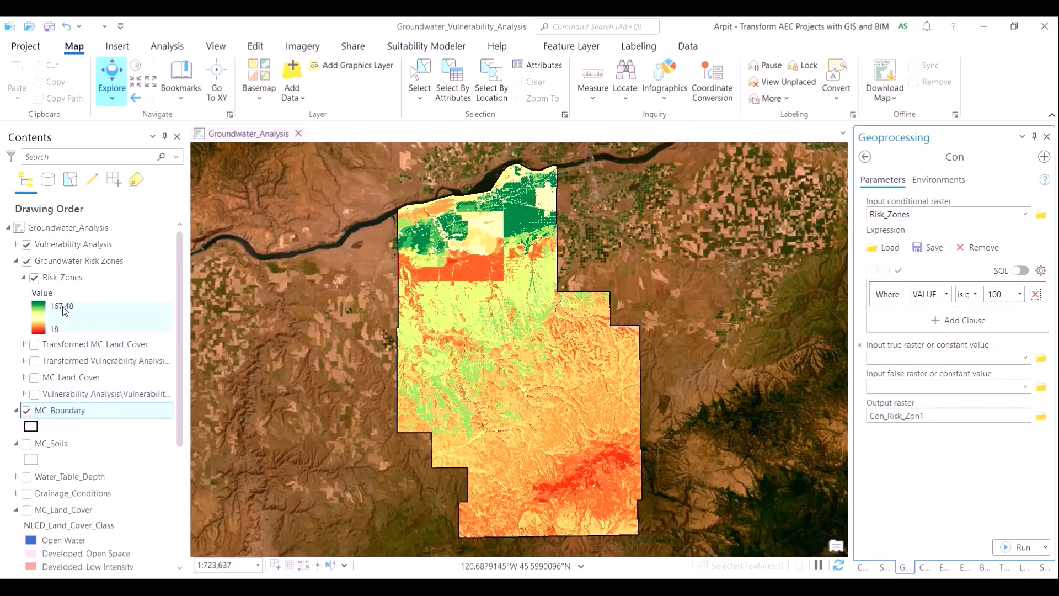
Use Risk_Zones as the true raster, name the output High_Risk_Zones and run the Con tool.
click(1026, 358)
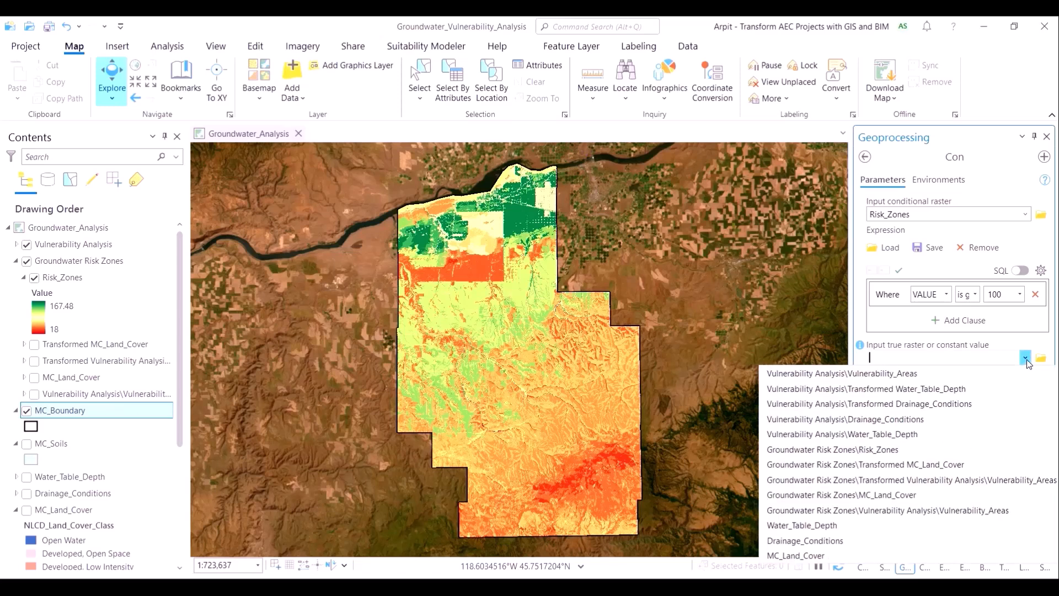
click(961, 446)
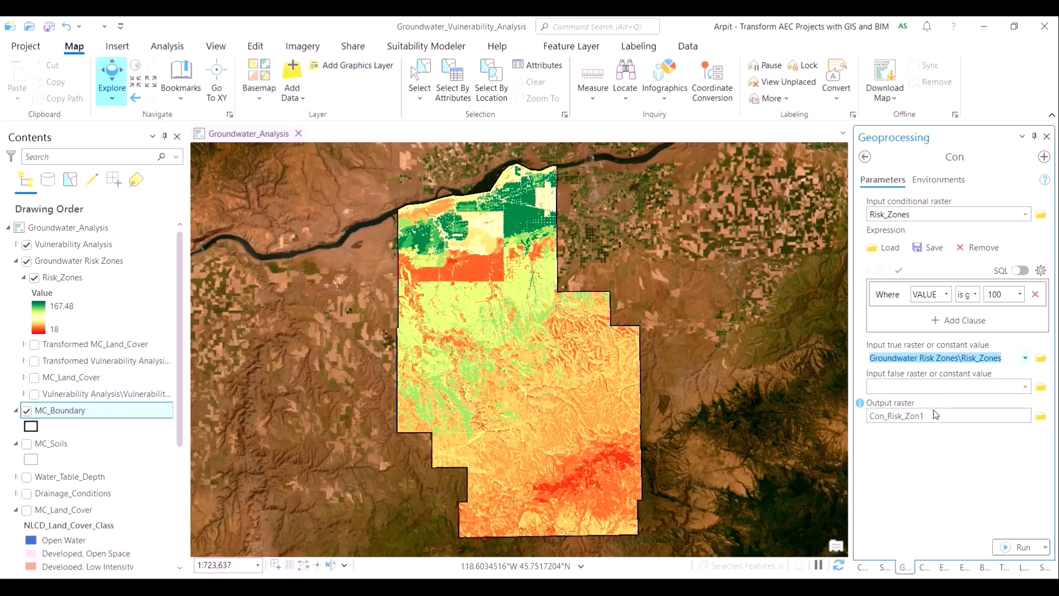
click(934, 416)
key(ctrl+a)
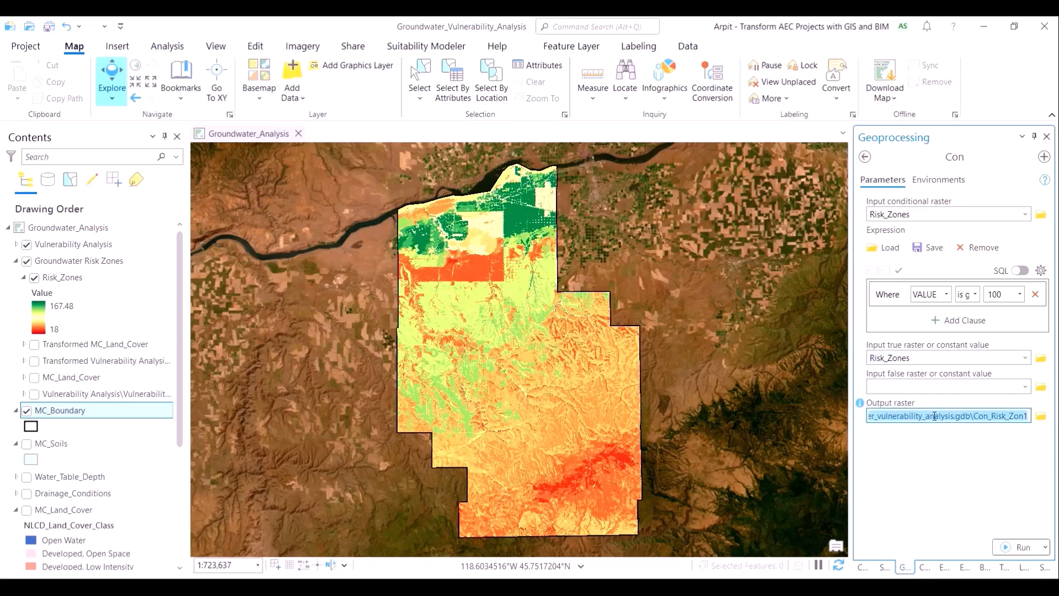
text(High_Risk_Zones)
key(Tab)
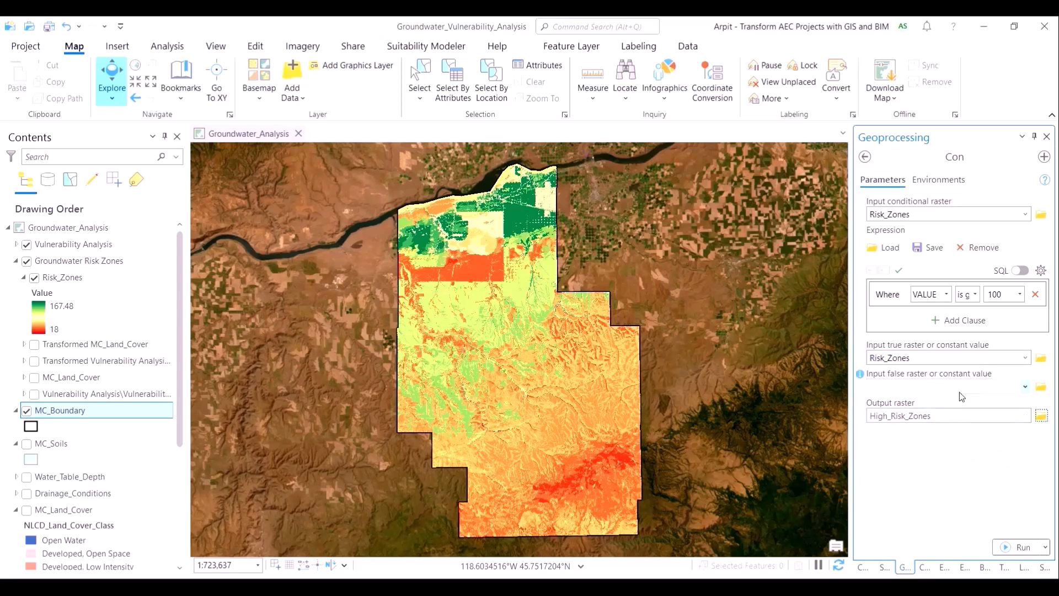
click(1012, 547)
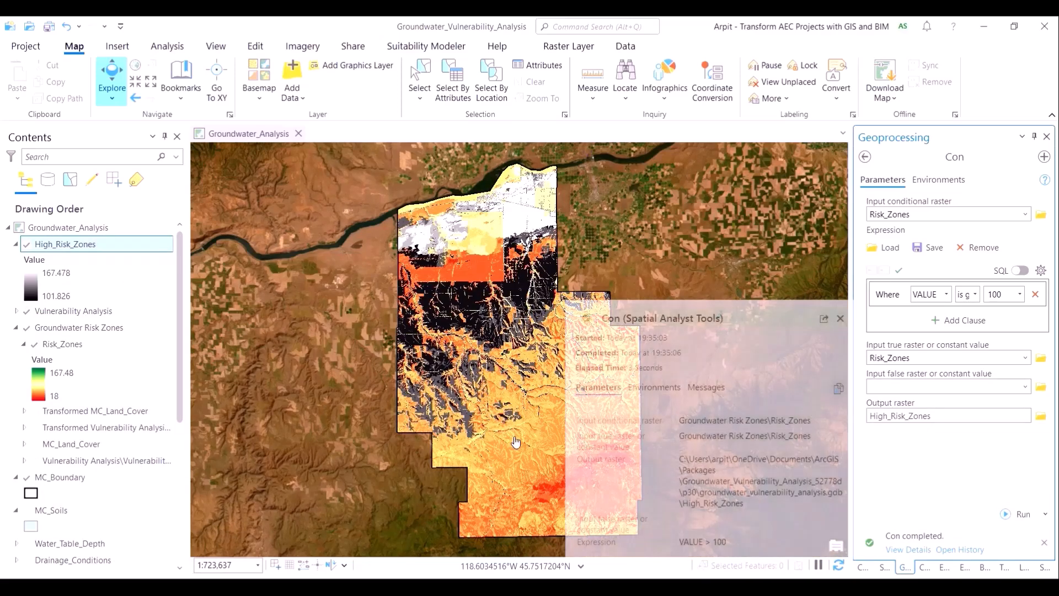
Compare High_Risk_Zones with the Groundwater Risk Zones group by switching the group's visibility, and leave the group hidden.
click(27, 330)
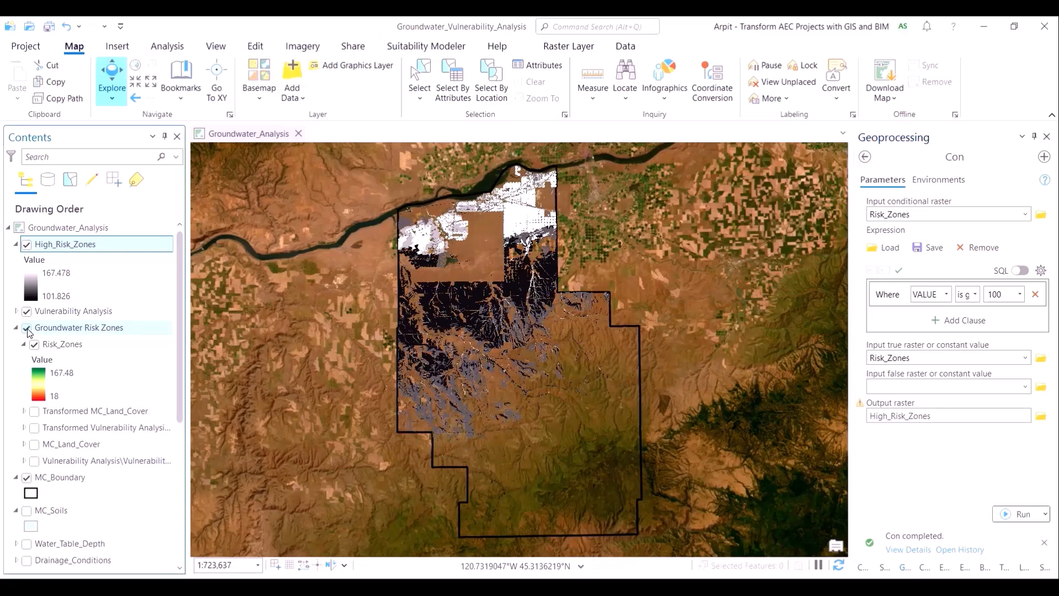
click(27, 329)
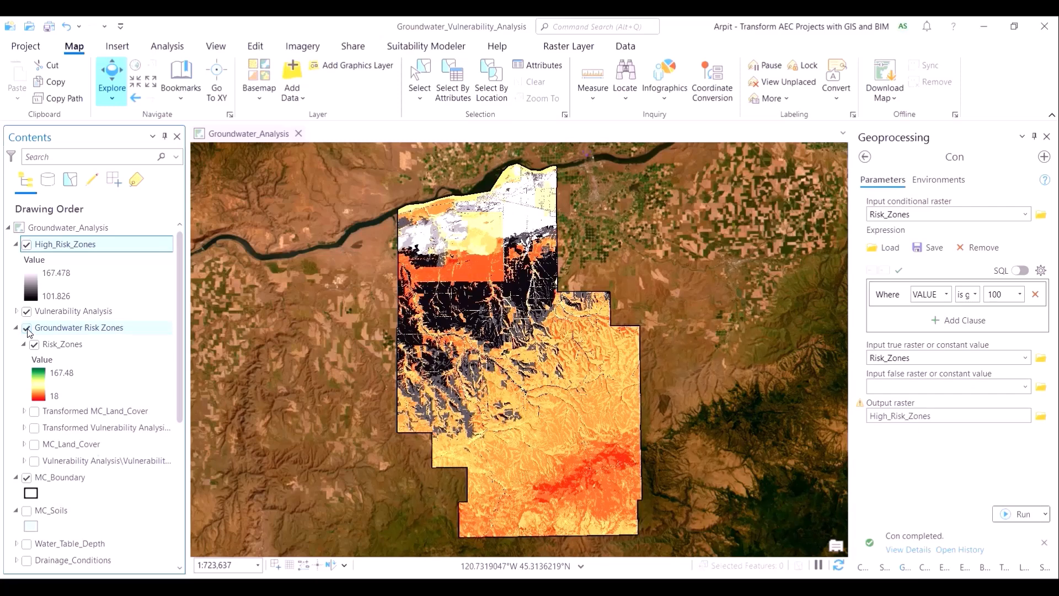
click(28, 329)
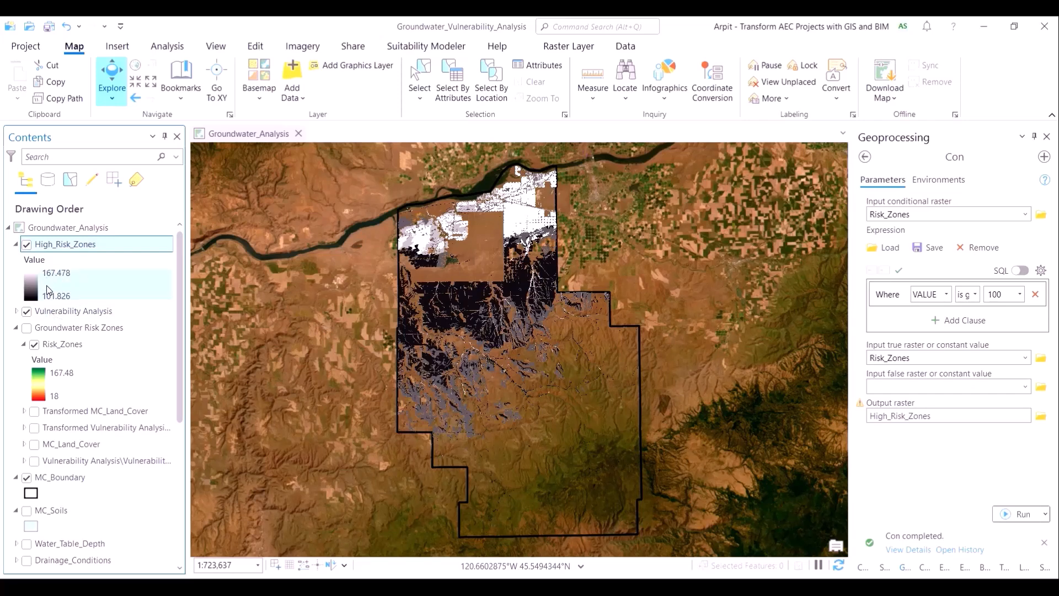
Inspect the High_Risk_Zones pixel values in the white area in the northeast and the black area south of it.
click(529, 223)
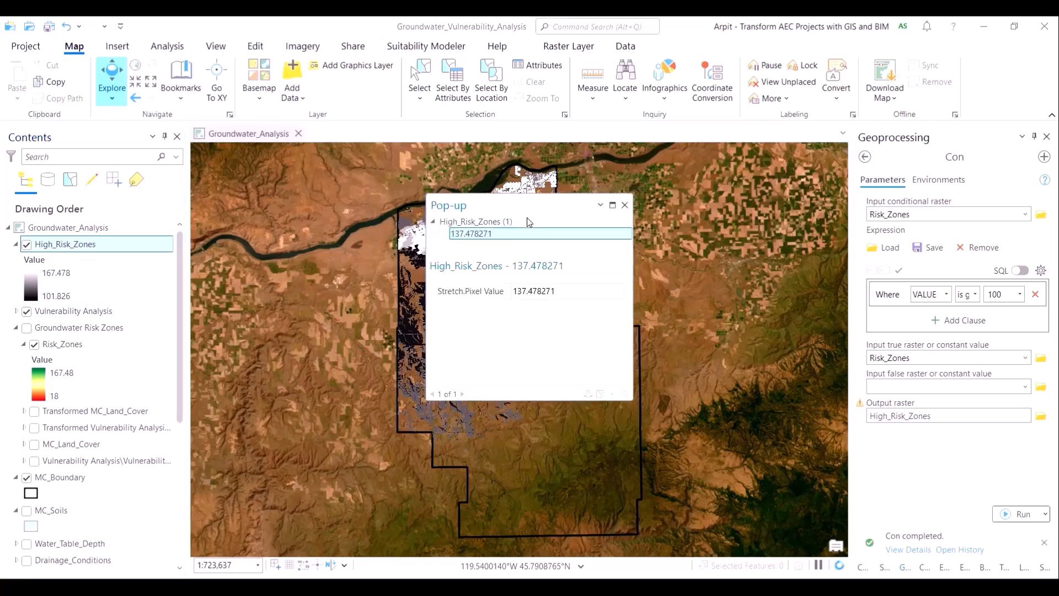
click(625, 205)
click(477, 294)
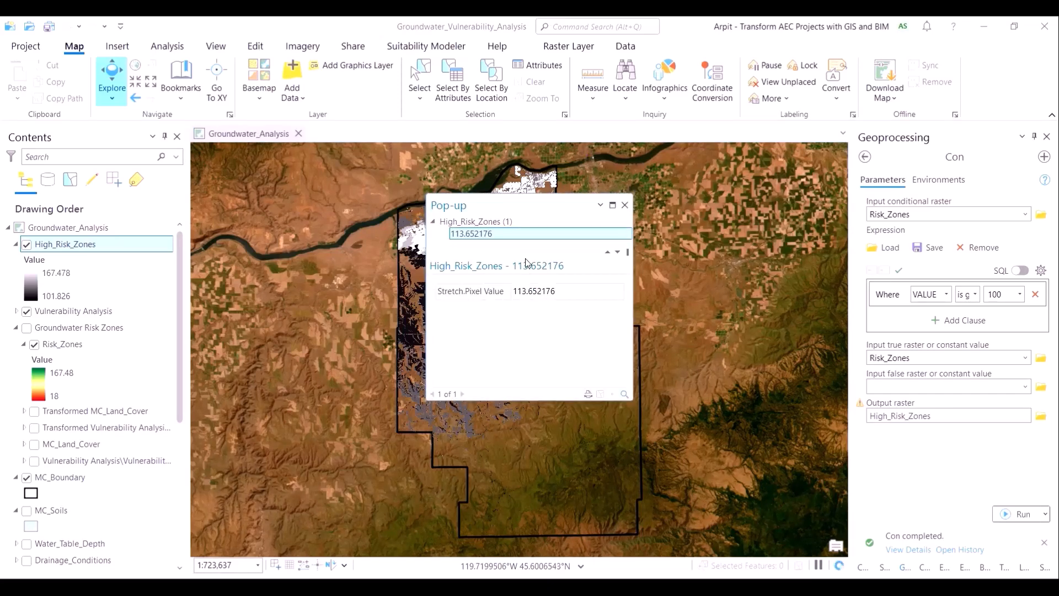
click(624, 206)
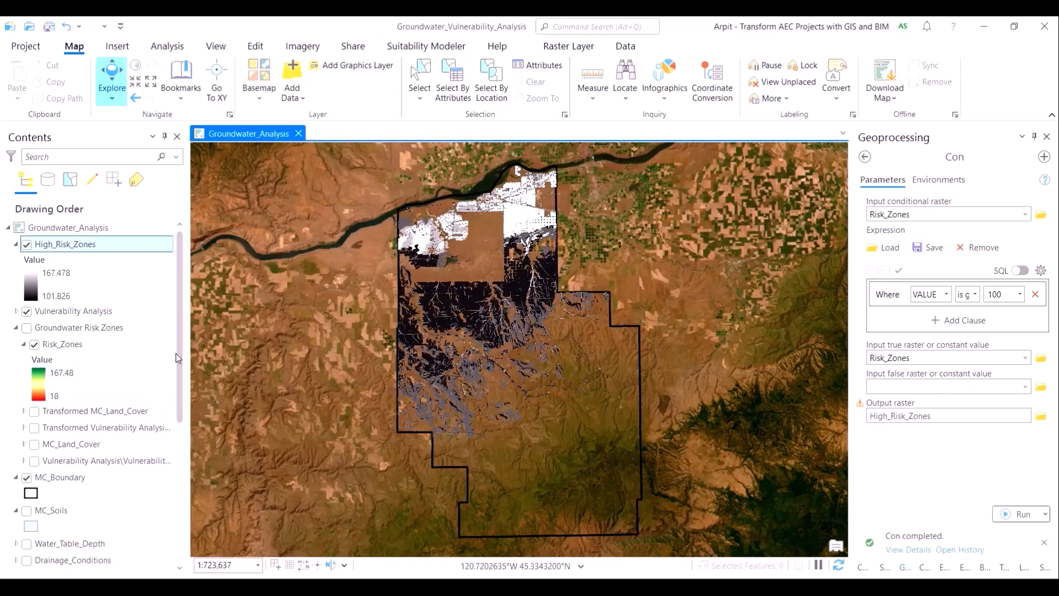
Review the land cover classes, set MC_Land_Cover as the Con tool's input conditional raster and hide the High_Risk_Zones layer.
drag(179, 353, 188, 515)
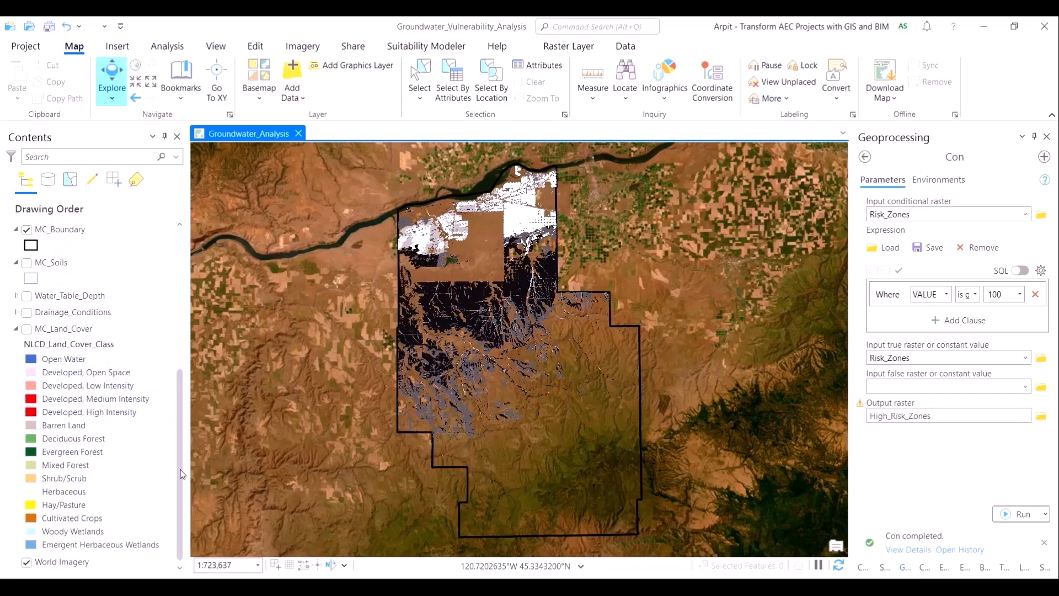
drag(180, 480, 213, 339)
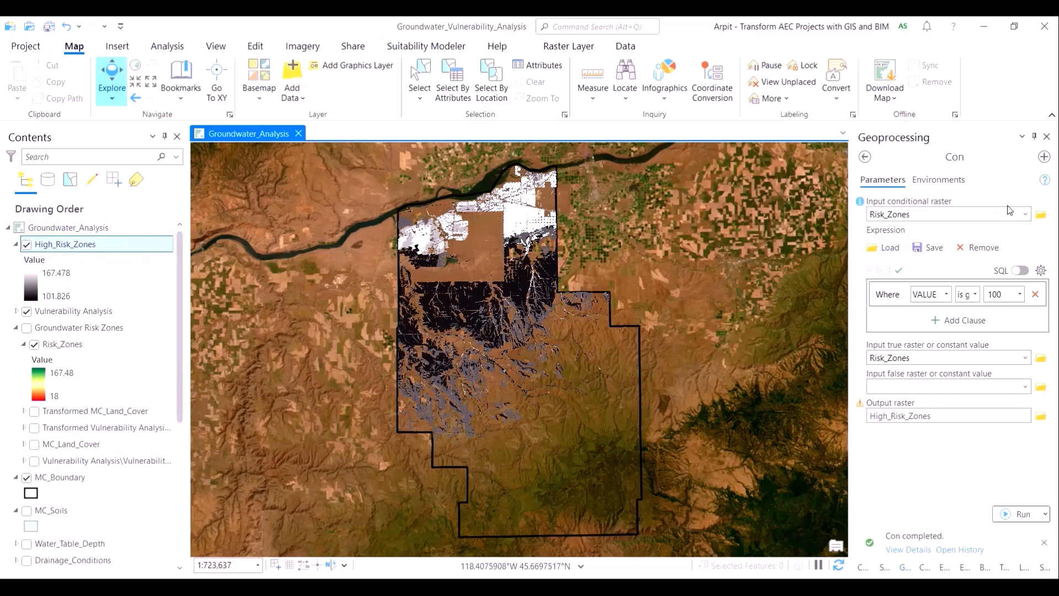
click(1026, 215)
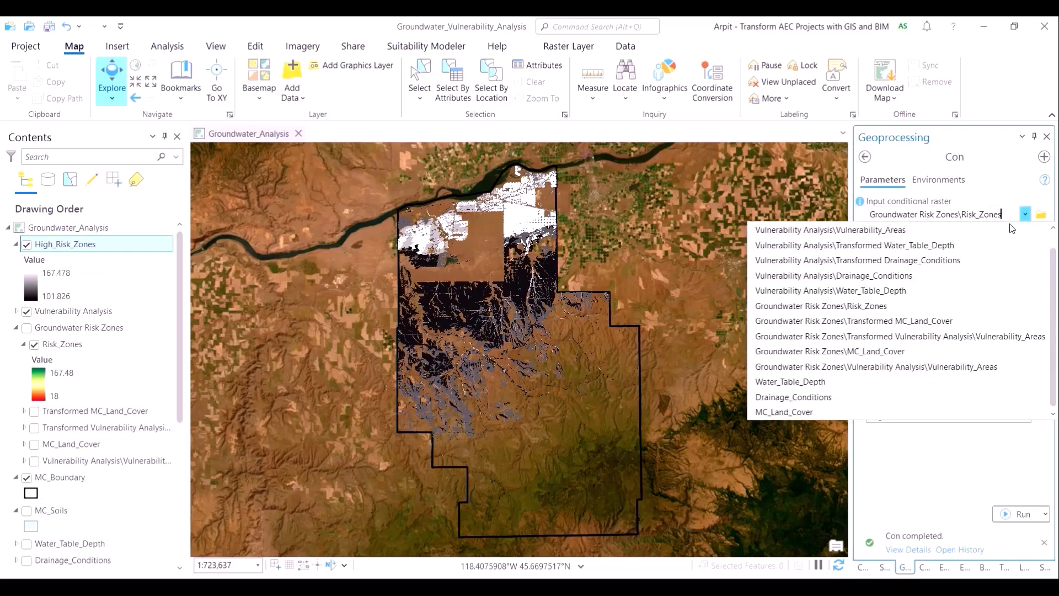
click(869, 411)
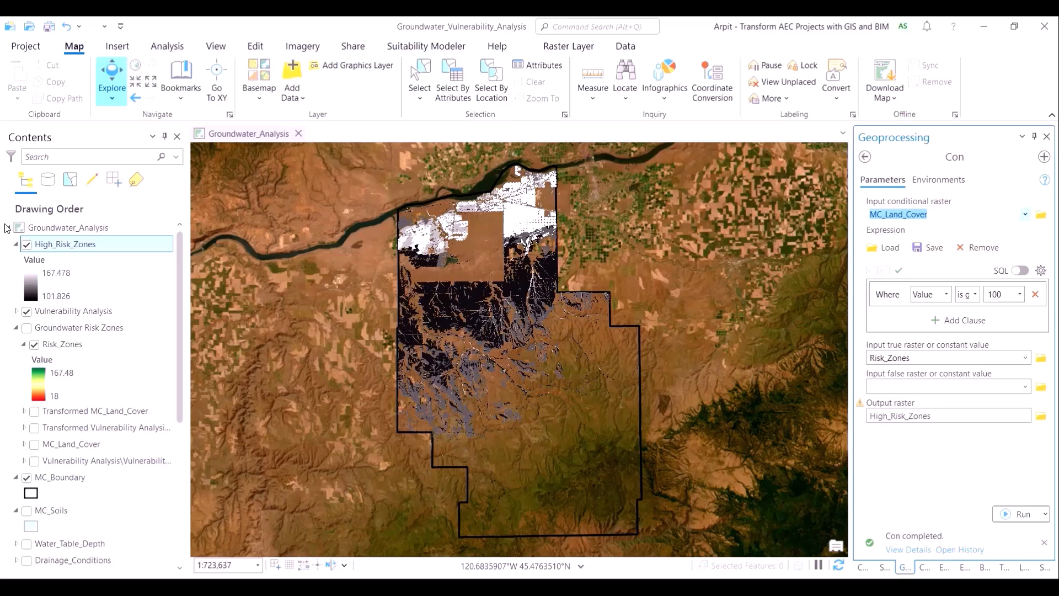
click(27, 245)
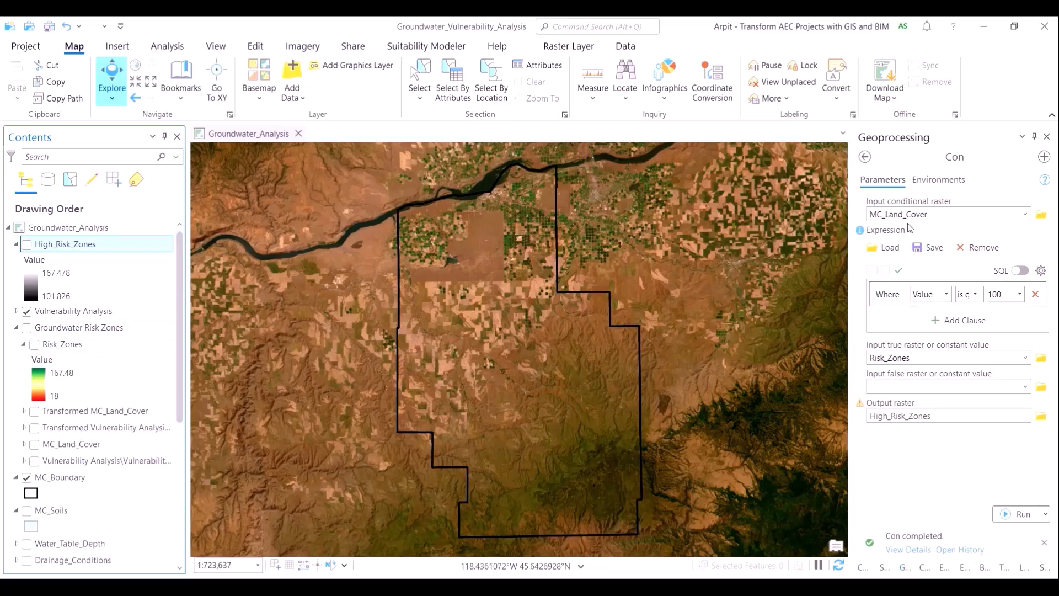
Change the Con expression to test whether NLCD_Land_Cover_Class includes the value(s).
click(945, 295)
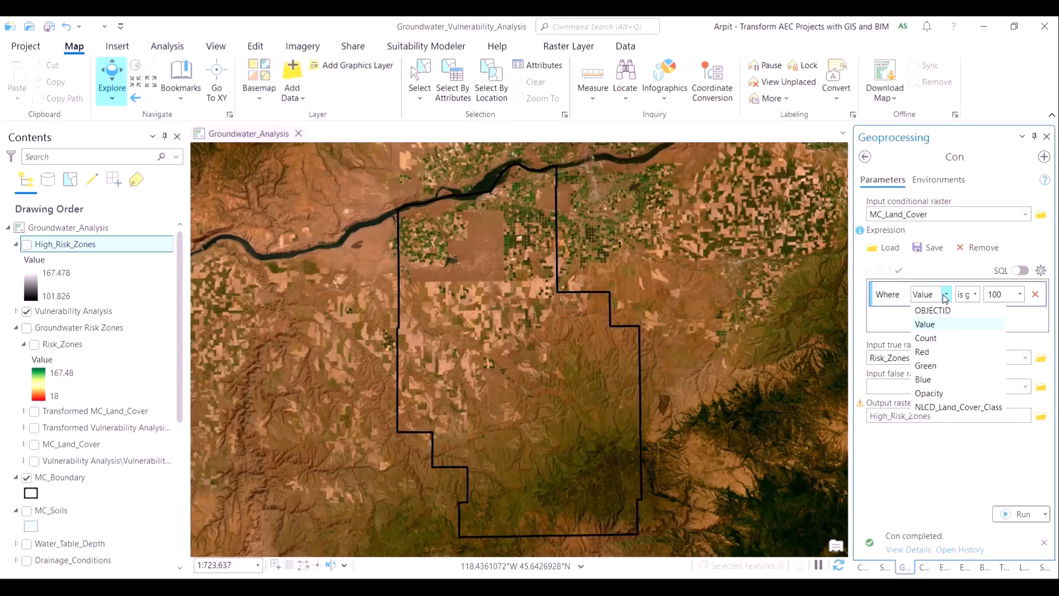
click(982, 409)
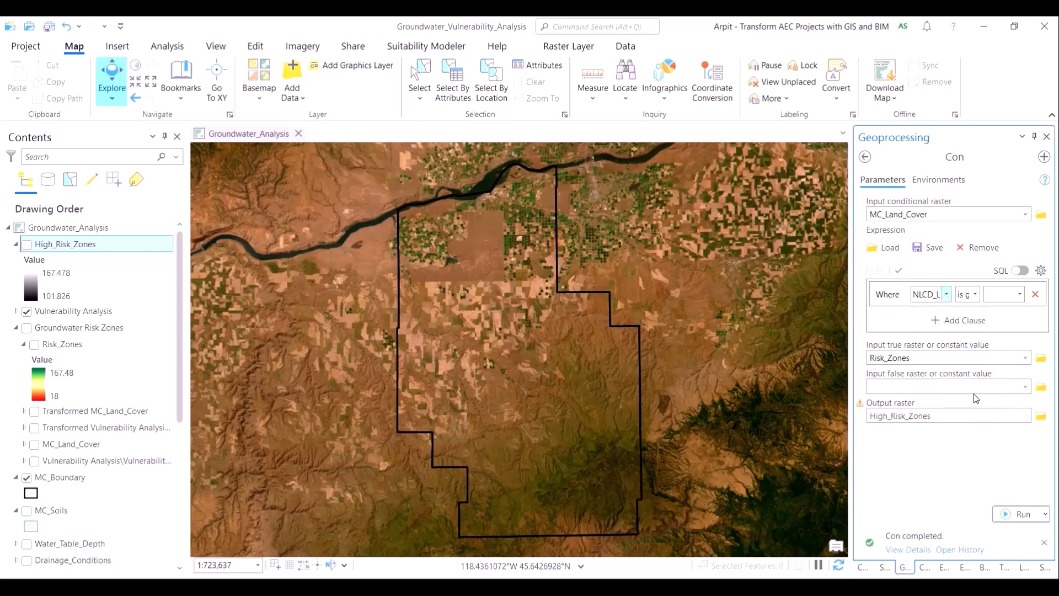
click(974, 295)
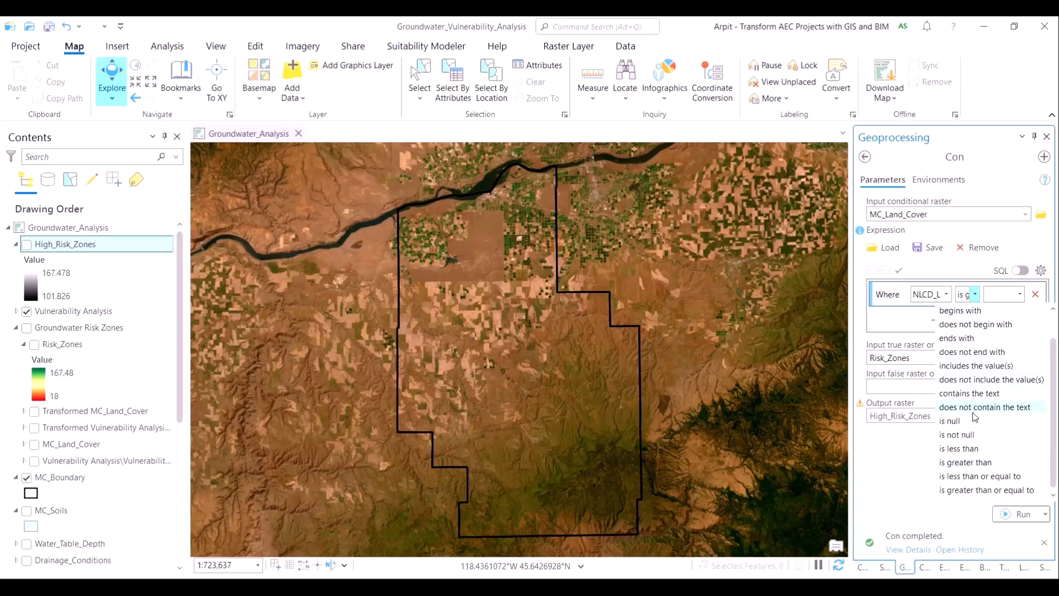
scroll(975, 420, up, 1)
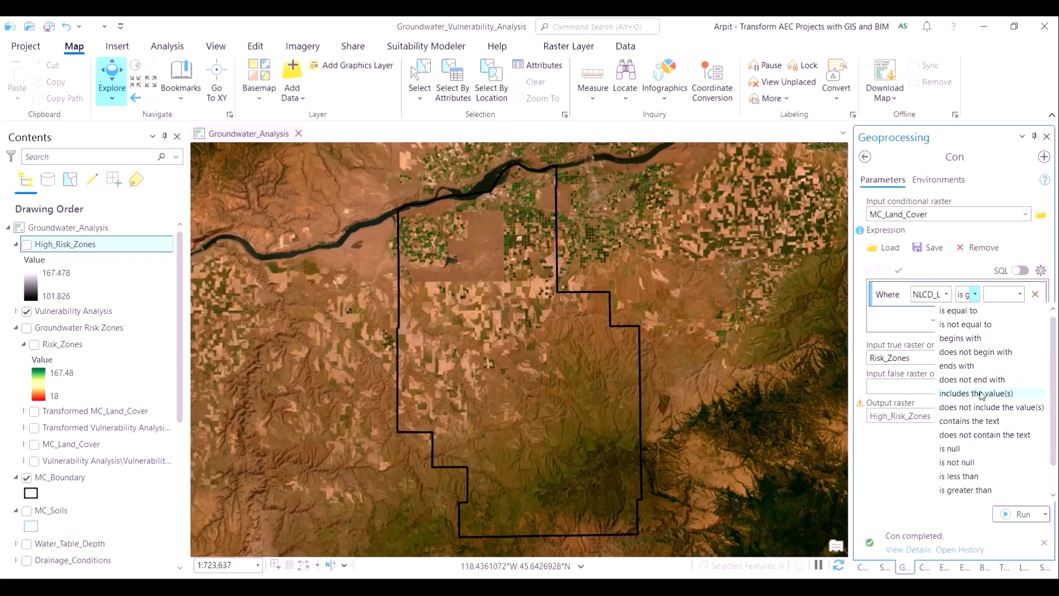
click(977, 394)
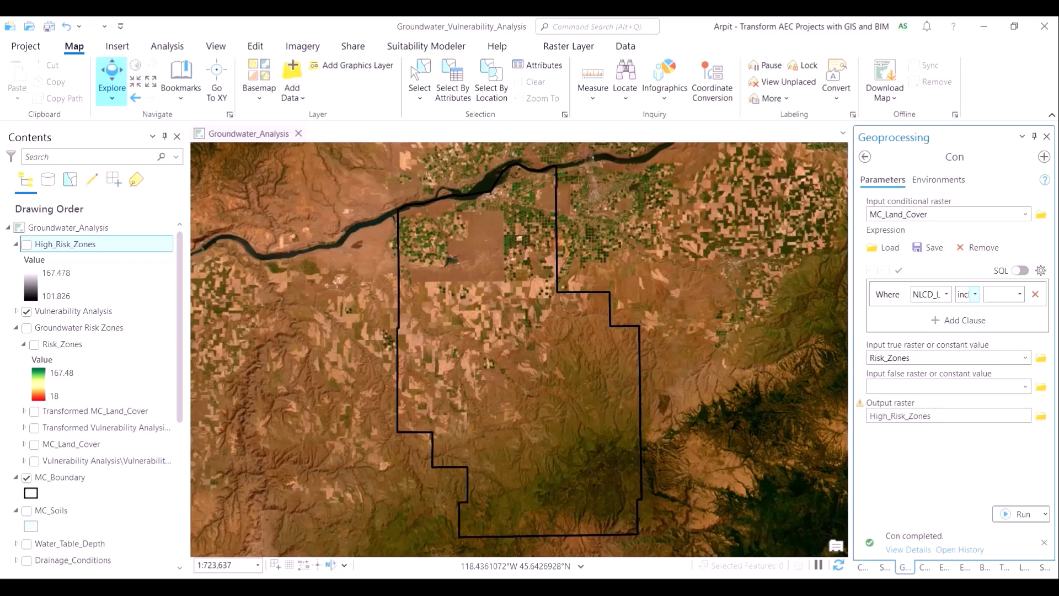
Choose undeveloped land cover classes for the clause, including Barren Land, Deciduous Forest, Emergent Herbaceous, Hay/Pasture and Shrub/Scrub.
click(1020, 295)
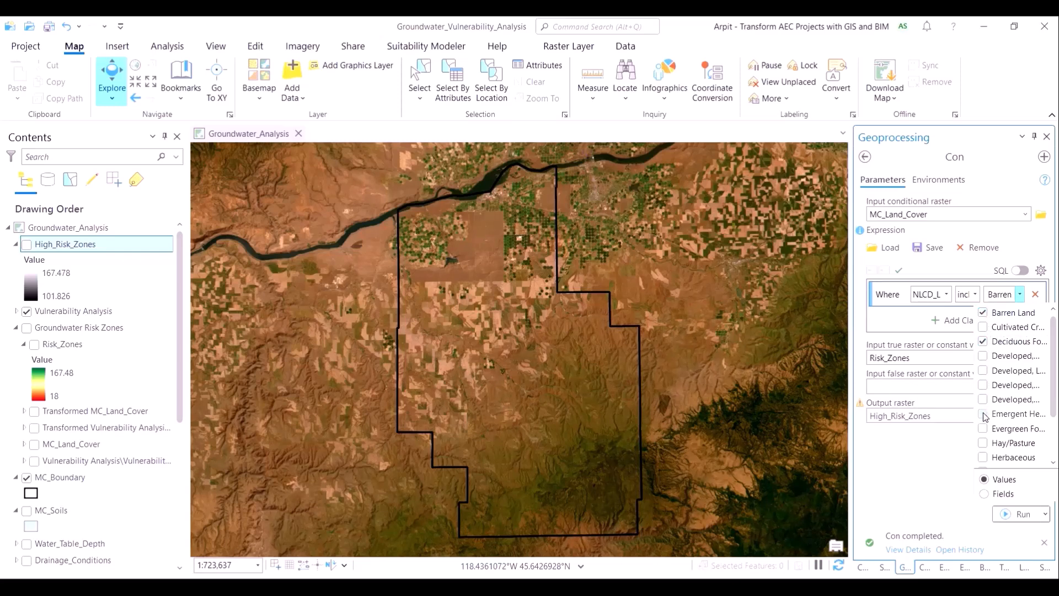
scroll(1013, 412, down, 1)
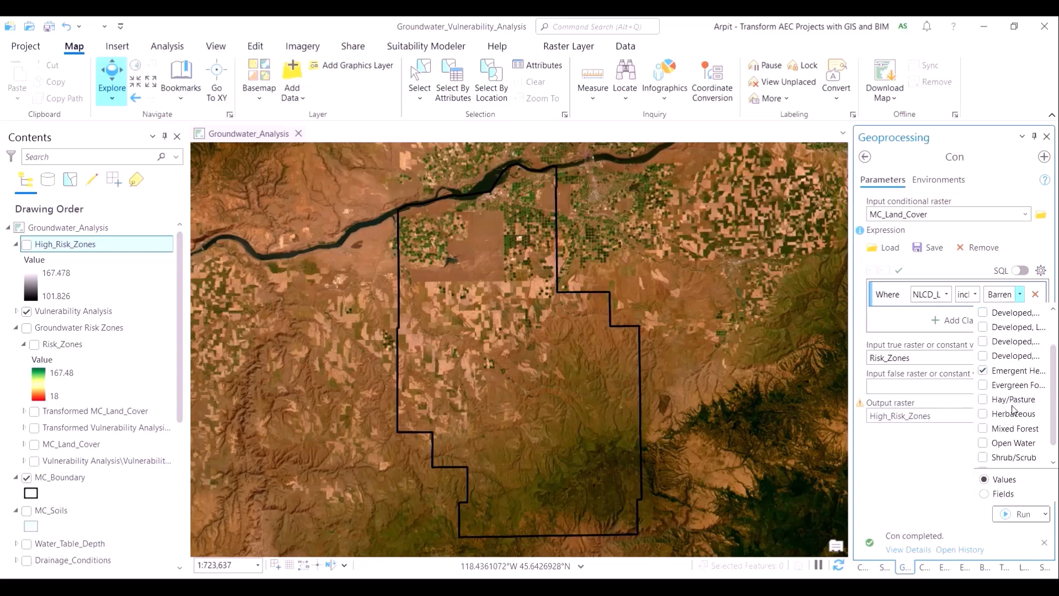
click(983, 400)
click(983, 414)
click(985, 430)
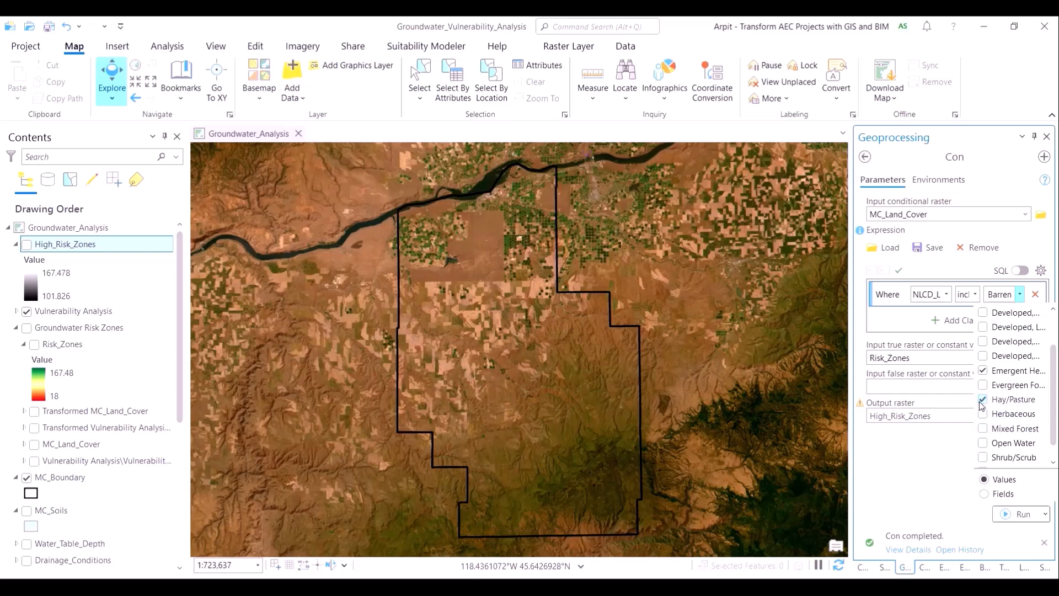
click(985, 430)
Use MC_Land_Cover from Groundwater Risk Zones as the true raster and name the output Undeveloped_Areas.
click(1025, 358)
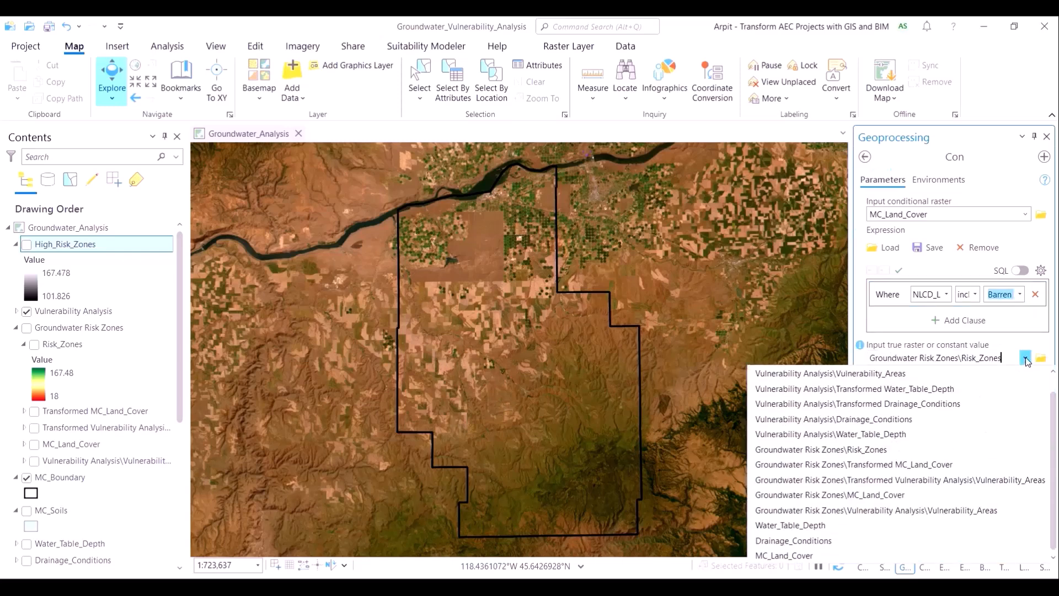
click(936, 494)
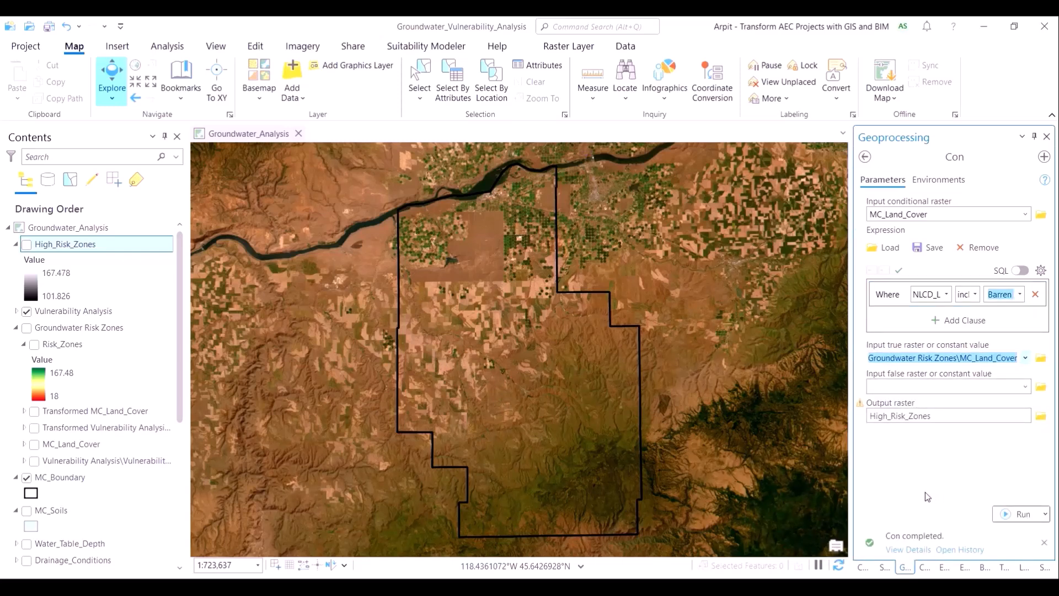
drag(934, 416, 817, 427)
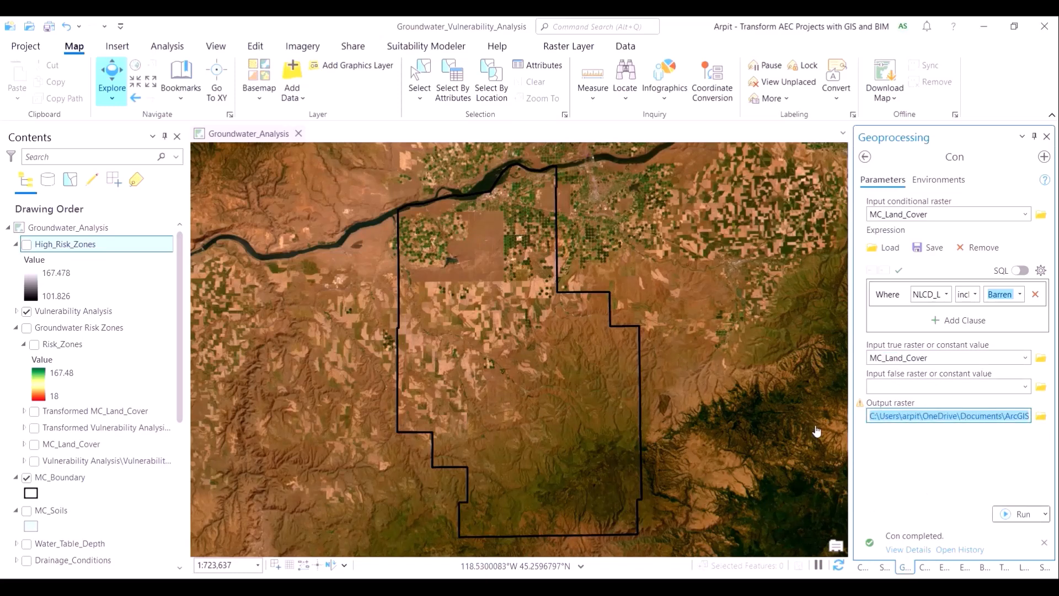
text(Undeveloped)
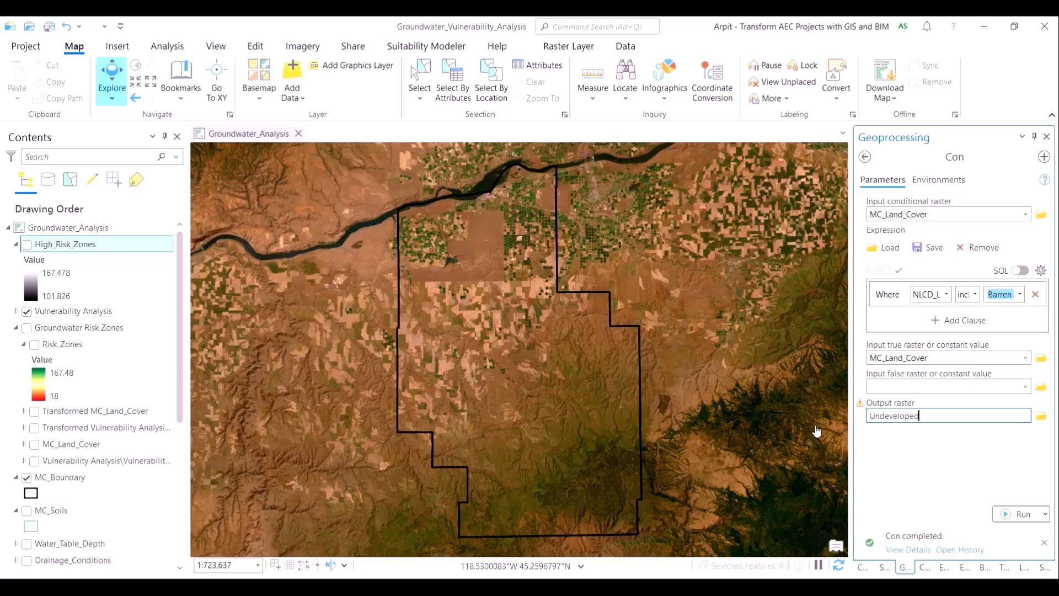
text(_Areas)
key(Tab)
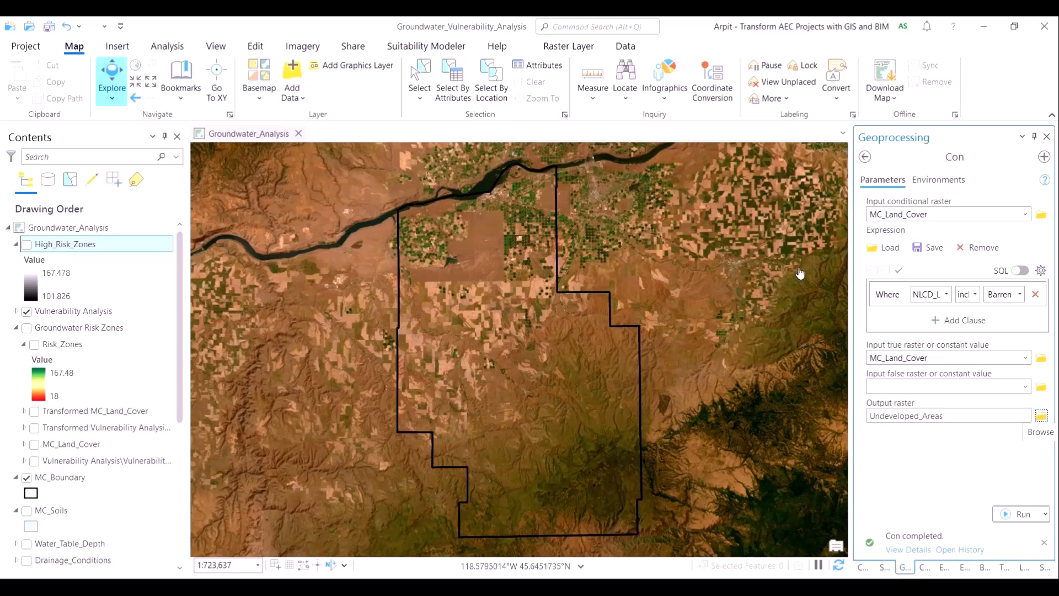
Set High_Risk_Zones as the Con tool's raster analysis mask and run the tool.
click(924, 181)
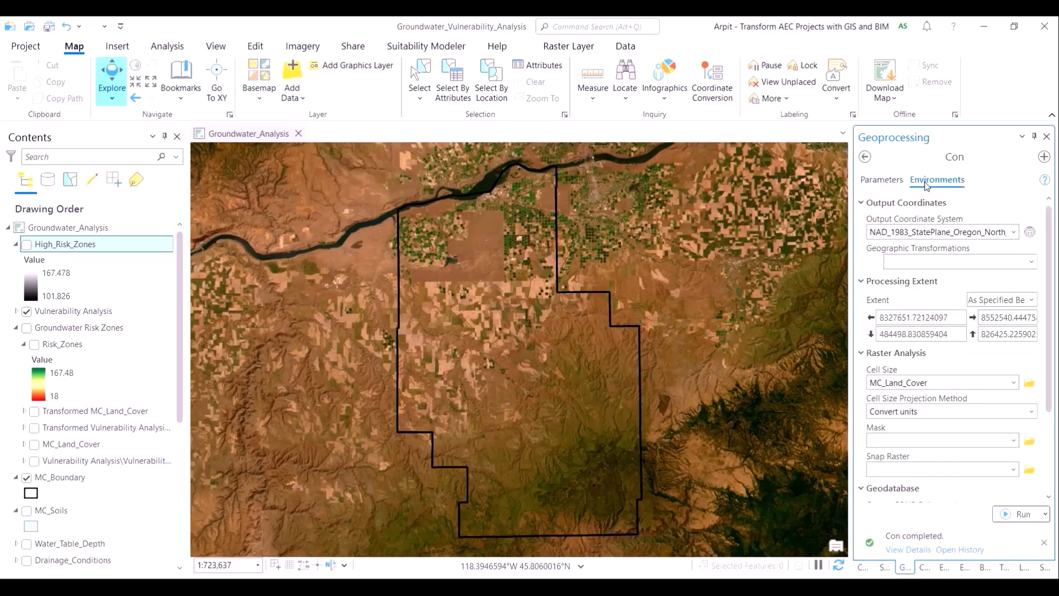
scroll(939, 380, down, 1)
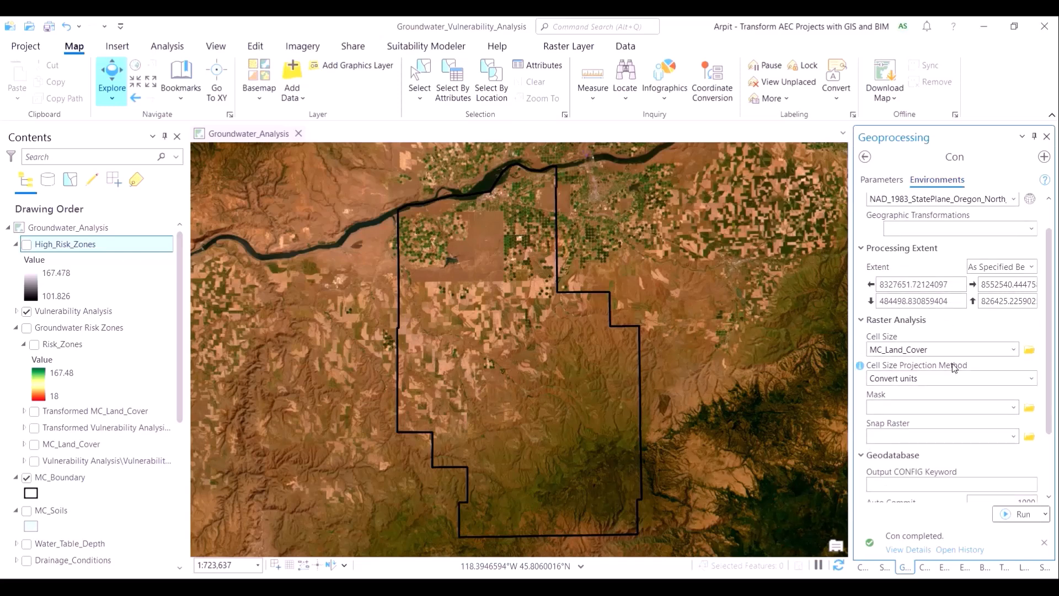
click(1015, 409)
scroll(961, 302, down, 1)
scroll(958, 275, up, 1)
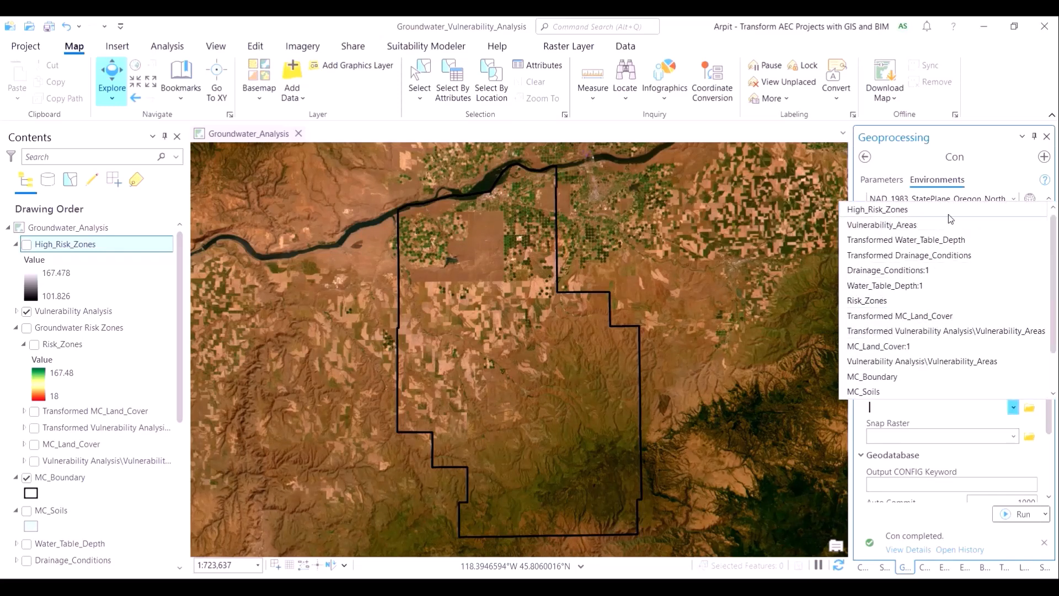
click(948, 213)
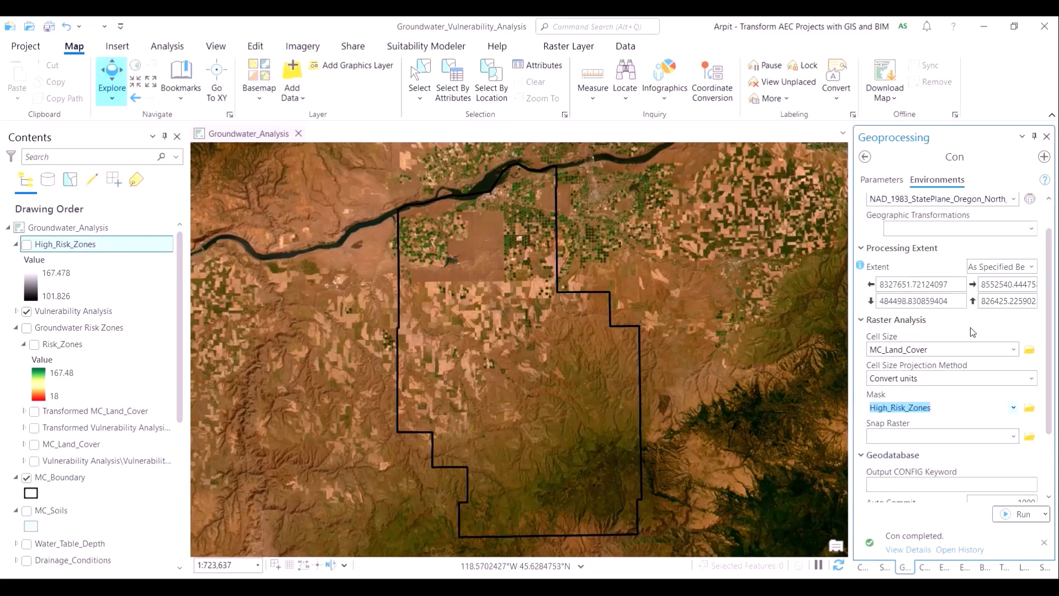
drag(1053, 381, 1050, 456)
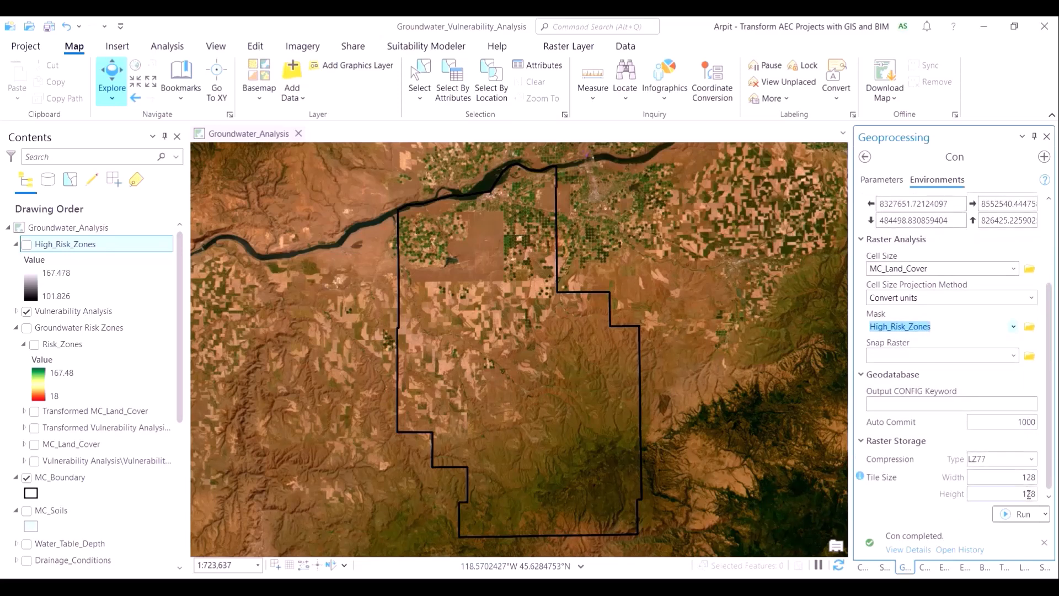
click(881, 180)
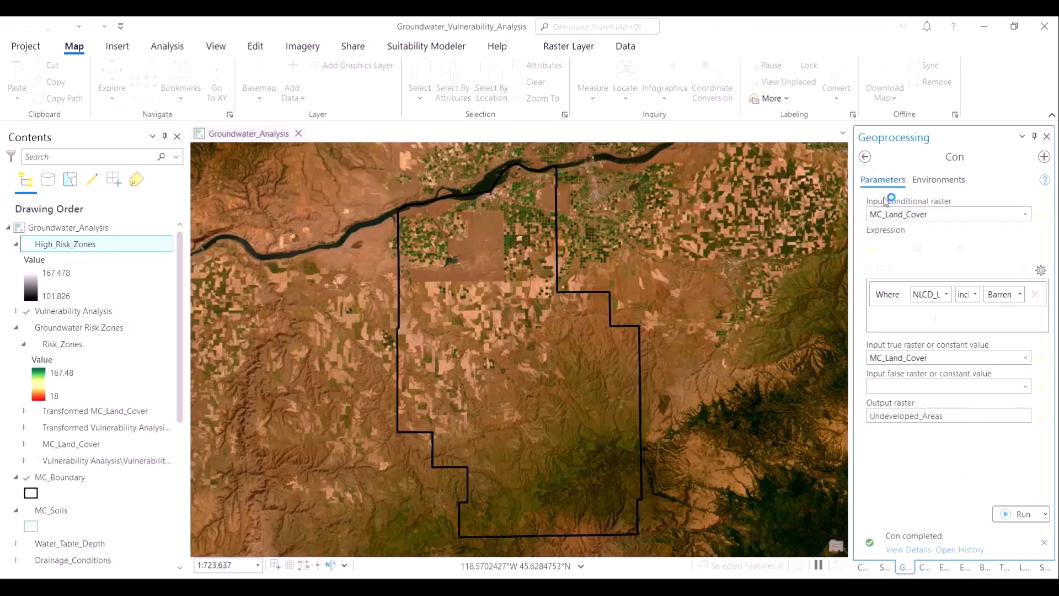
click(1018, 517)
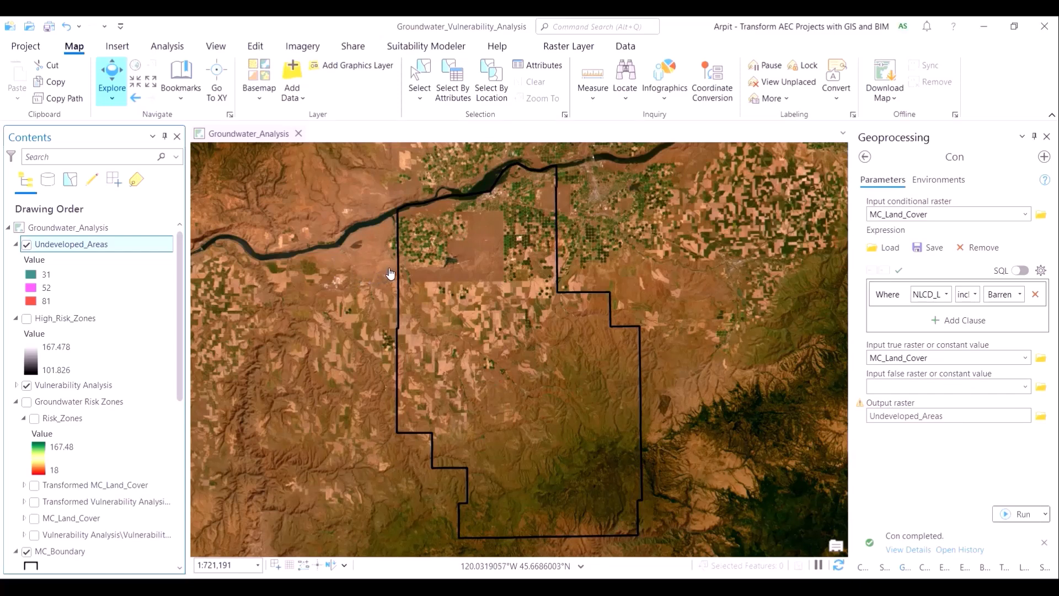
Inspect the Undeveloped_Areas cells at the bookmarked town south of the river and in the irrigated fields to the west.
drag(510, 191, 509, 223)
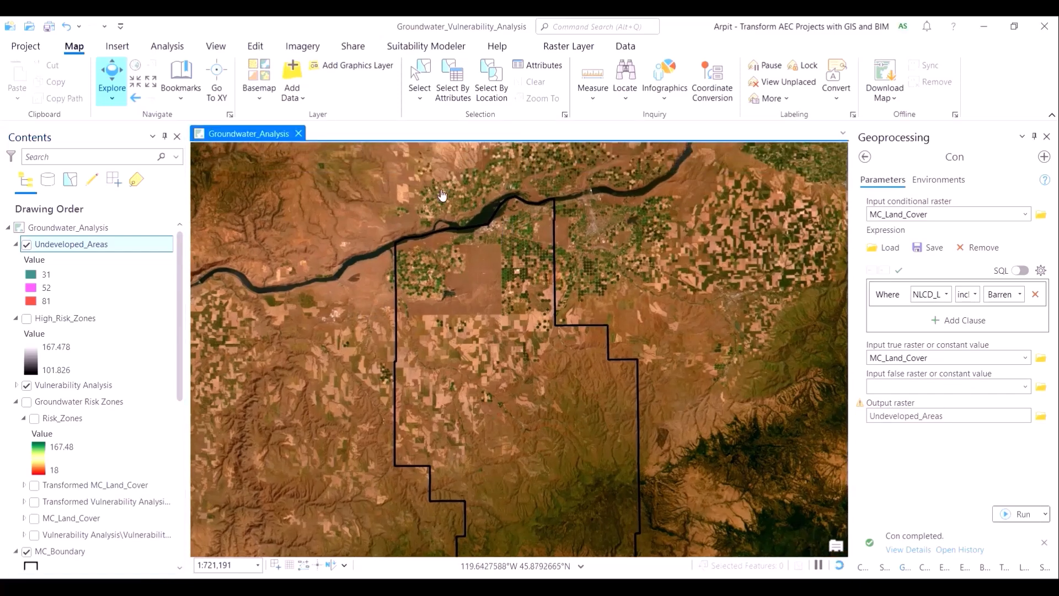
click(180, 77)
click(375, 170)
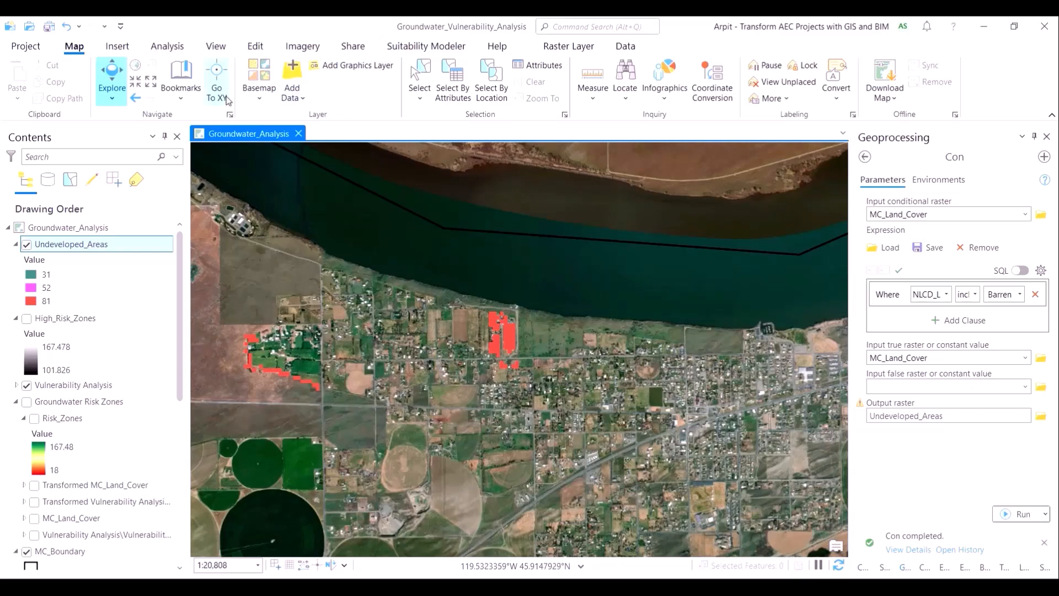
scroll(453, 301, down, 2)
scroll(442, 314, down, 8)
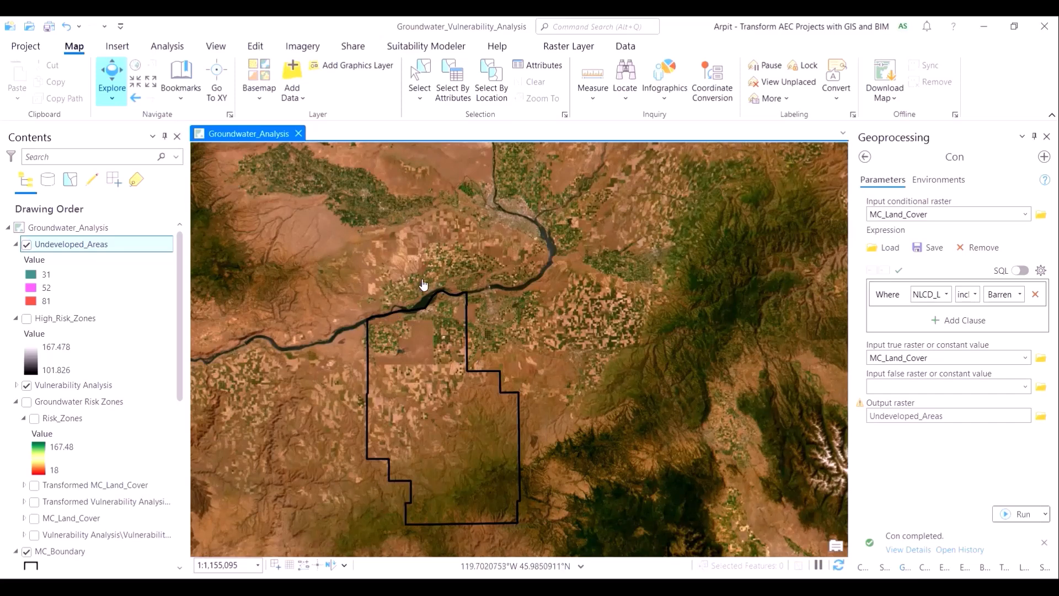
drag(423, 286, 537, 248)
scroll(568, 306, up, 2)
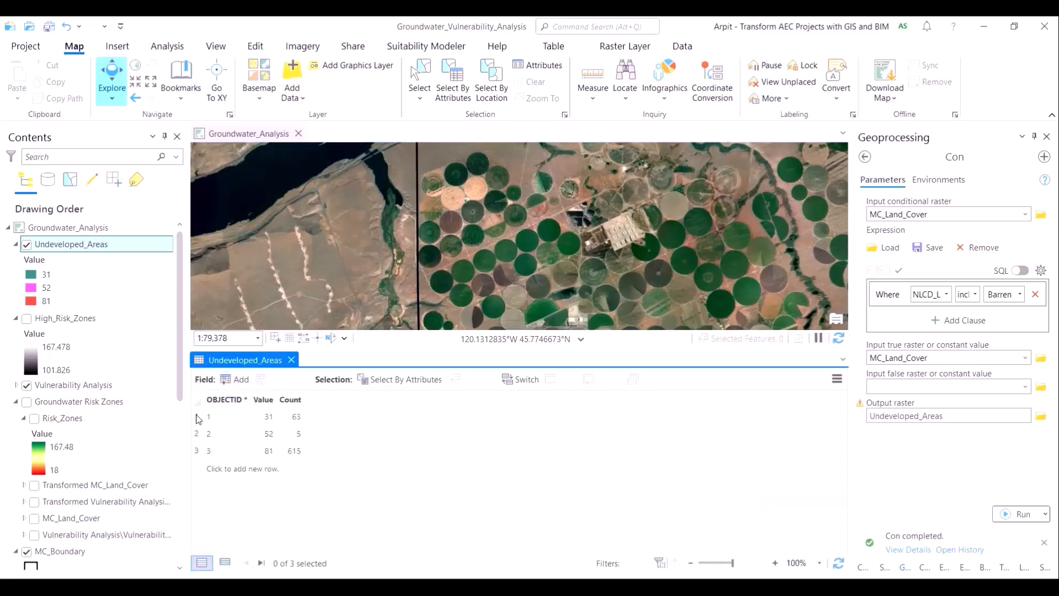
Locate the Undeveloped_Areas cells with values 31 and 81 by selecting their attribute table rows, and close the table.
click(199, 418)
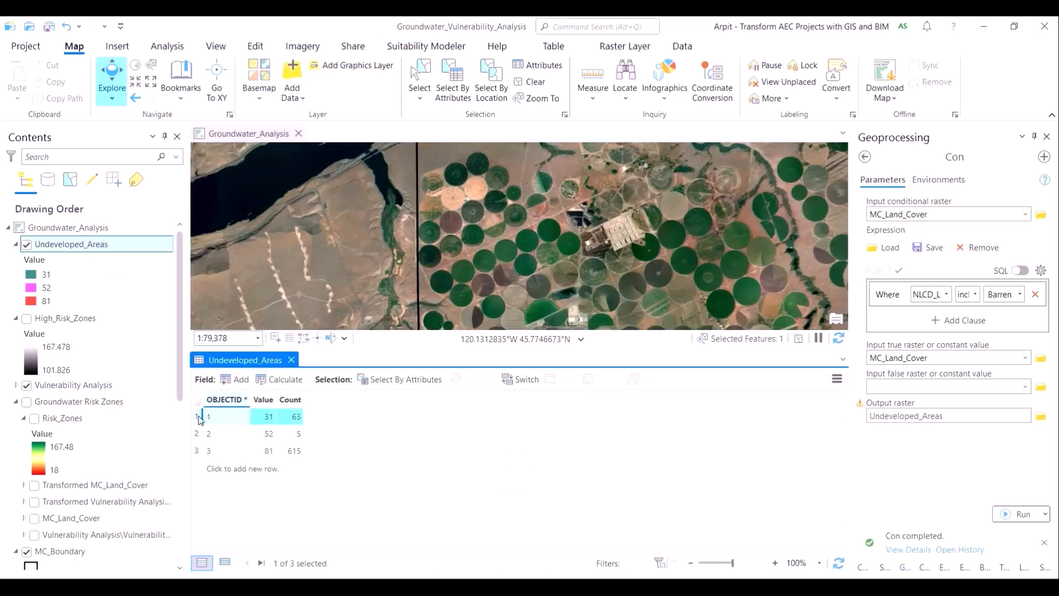
right_click(198, 418)
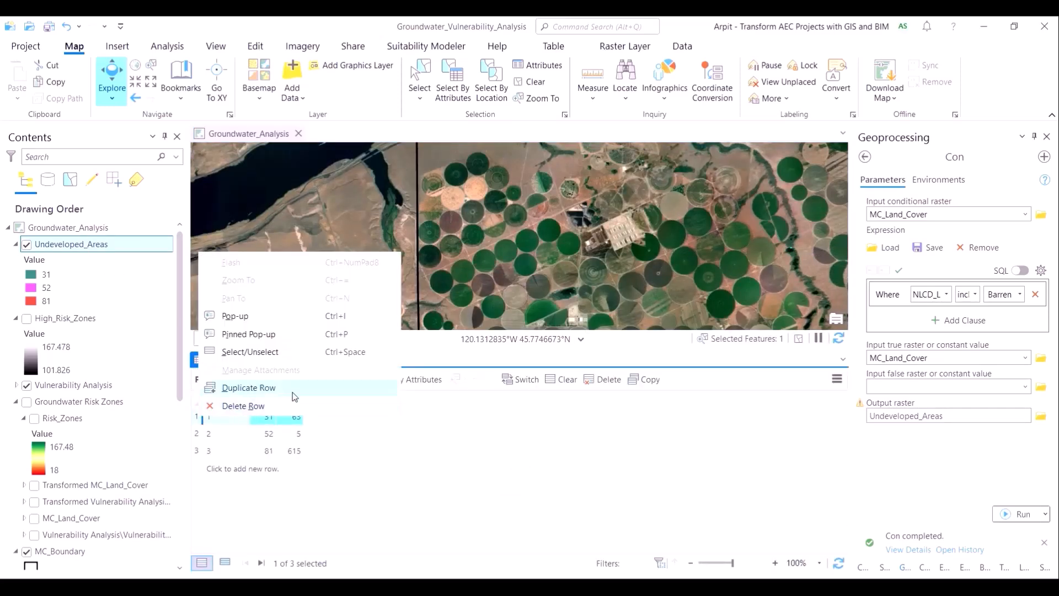
scroll(596, 248, down, 1)
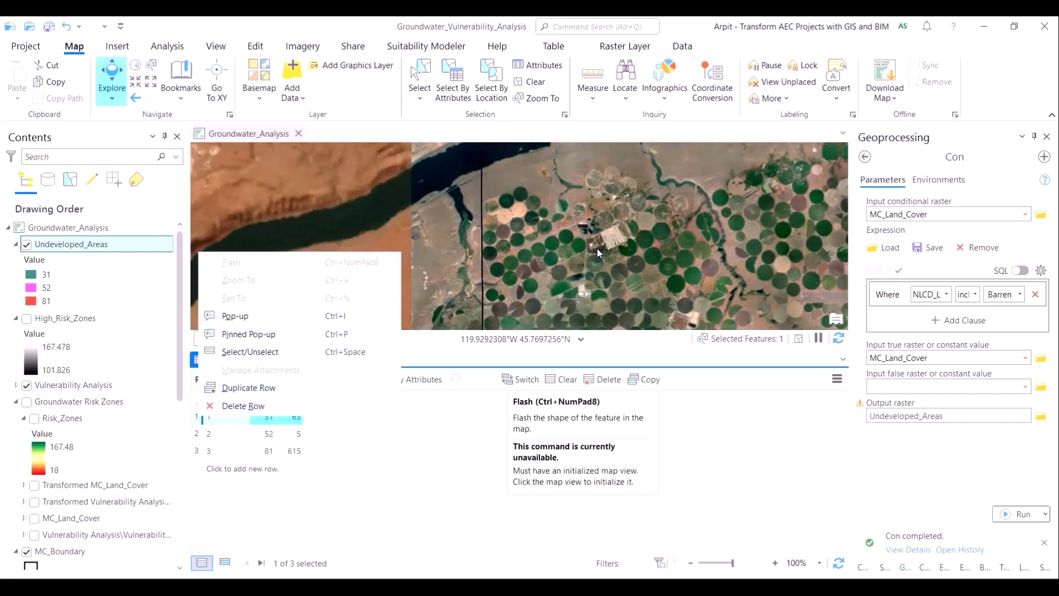
scroll(733, 249, up, 4)
scroll(698, 270, up, 2)
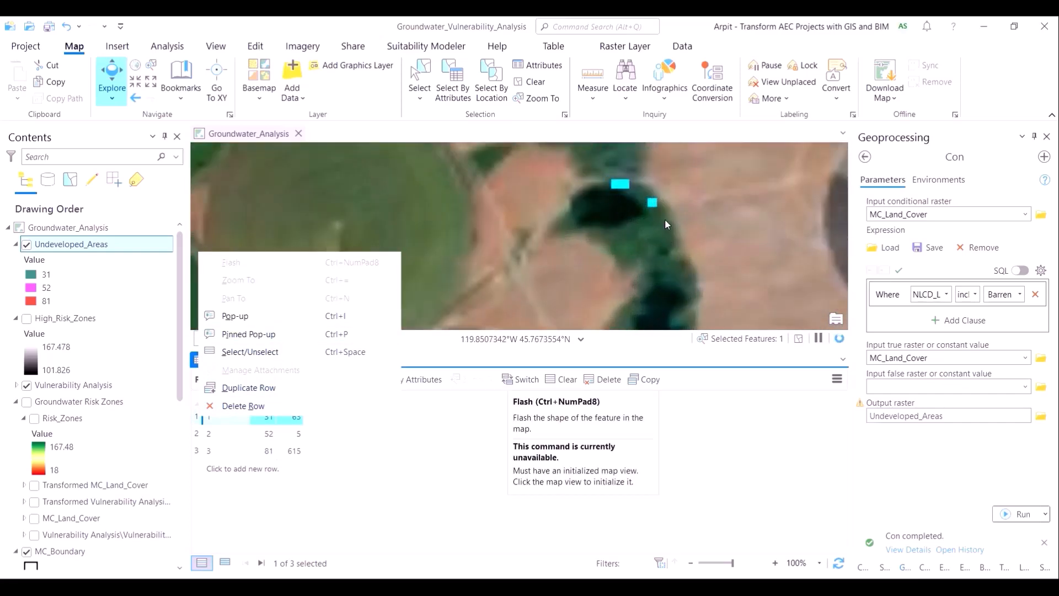
click(526, 84)
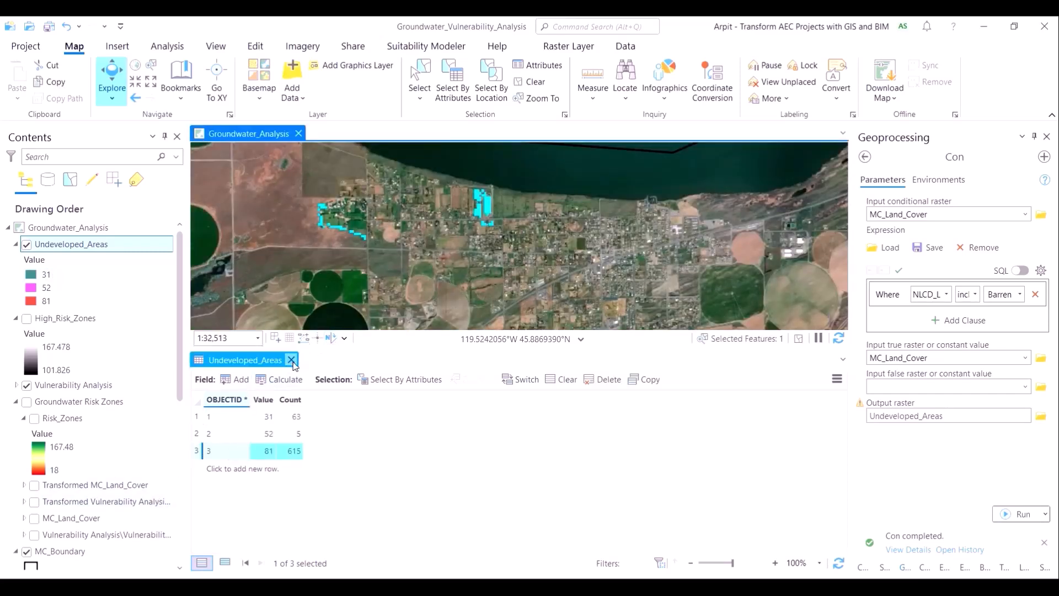
click(292, 360)
Look up the land cover classes for values 31, 52 and 81 in the MC_Land_Cover attribute table, and close the table.
scroll(37, 524, down, 2)
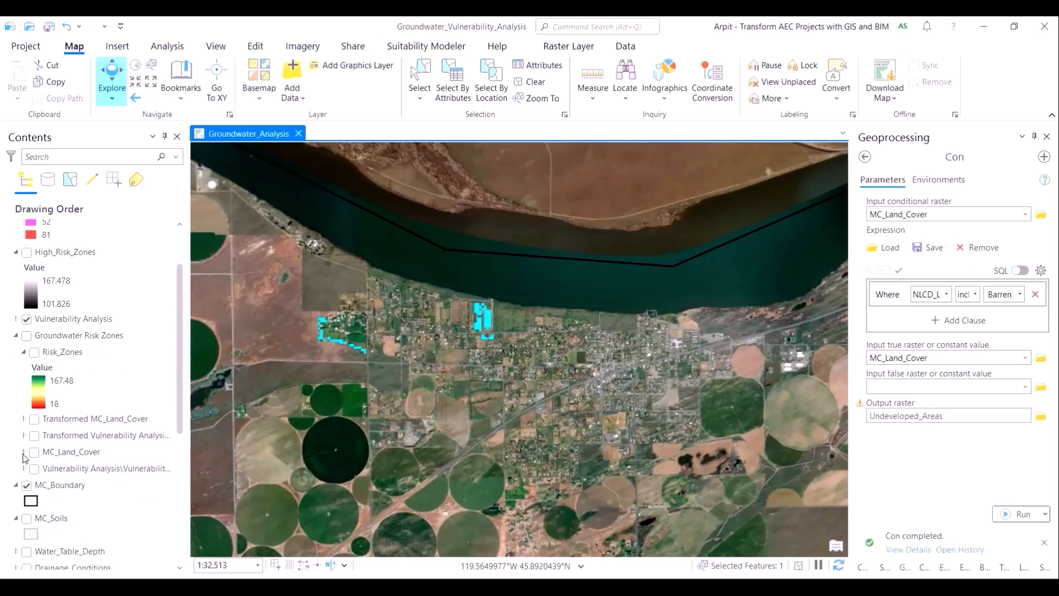
click(23, 452)
click(56, 455)
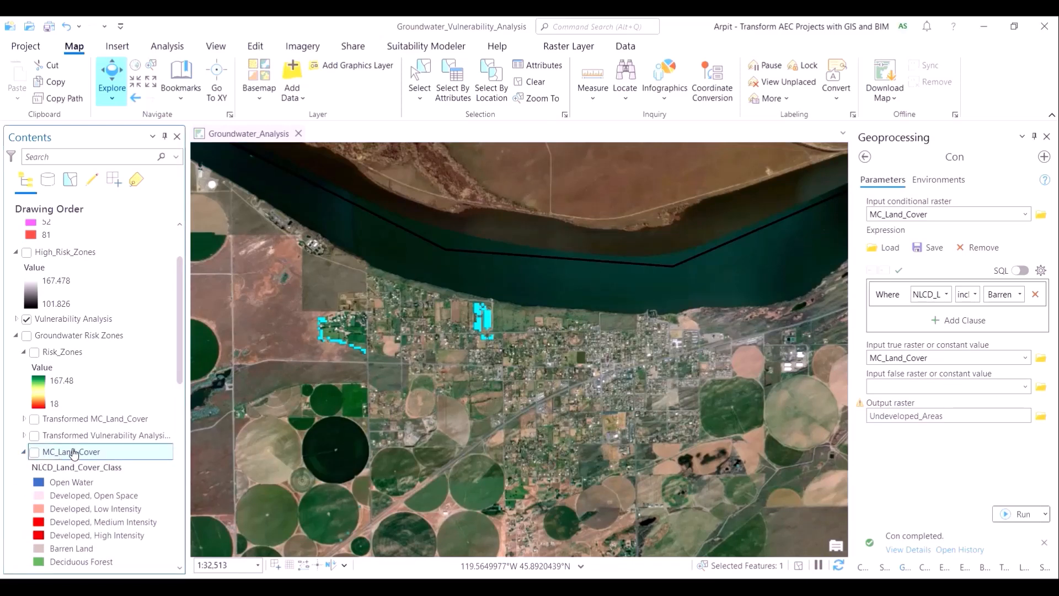
key(ctrl+t)
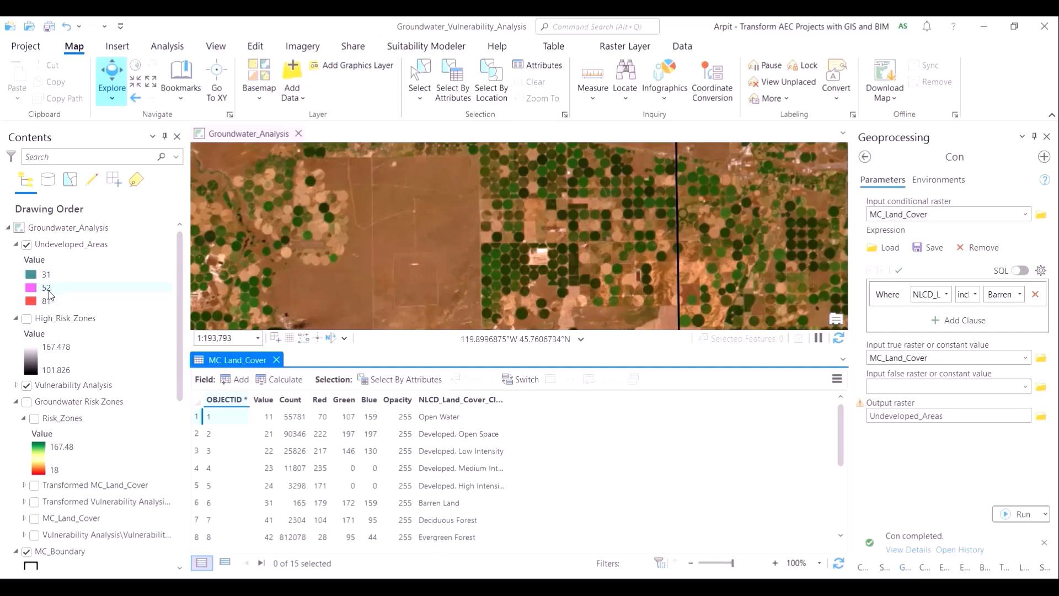
click(264, 504)
click(239, 505)
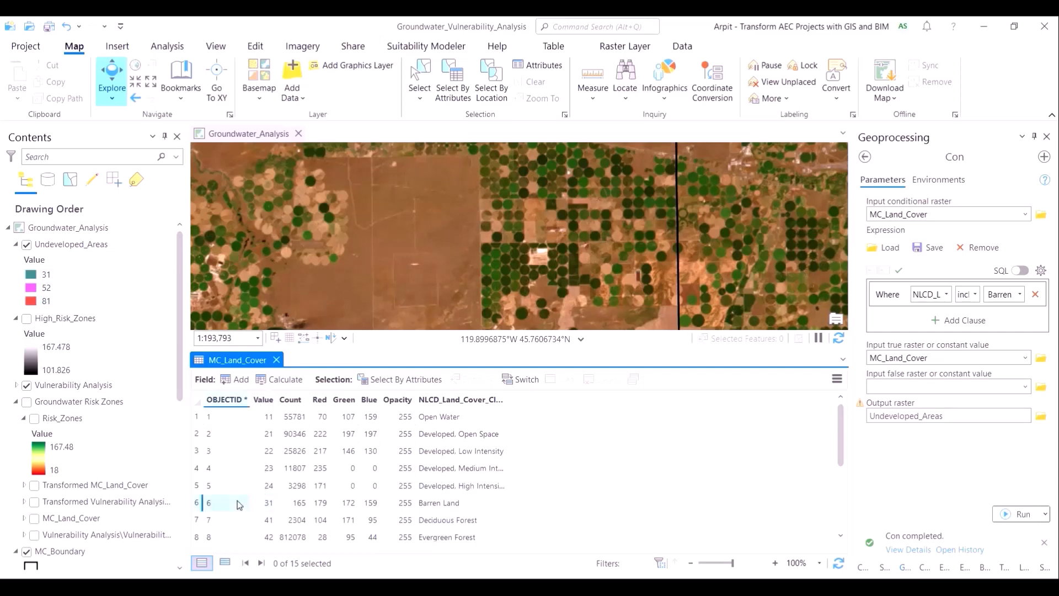
click(203, 503)
scroll(202, 510, down, 3)
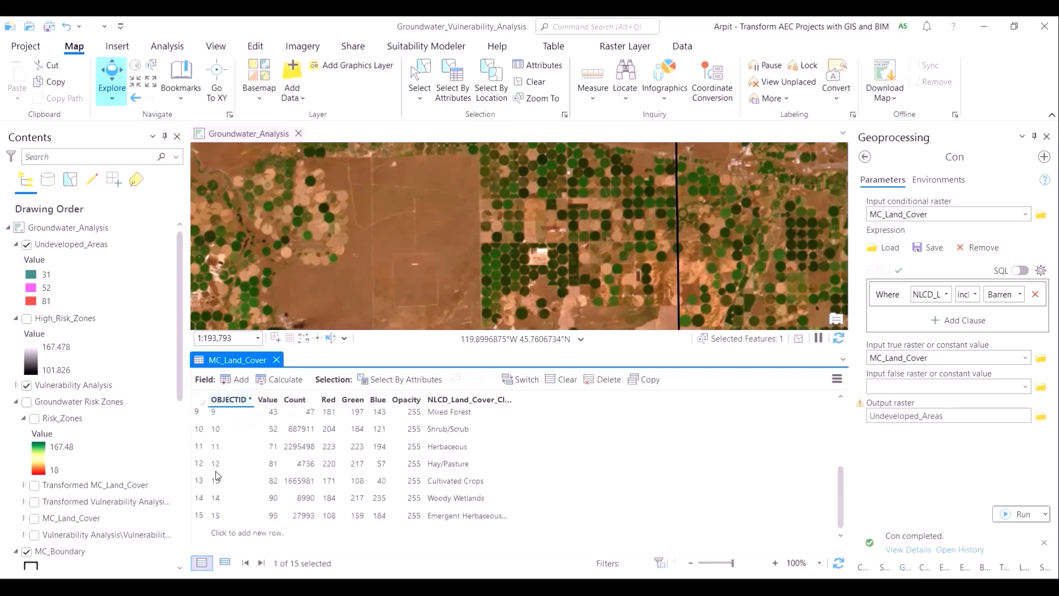
click(203, 430)
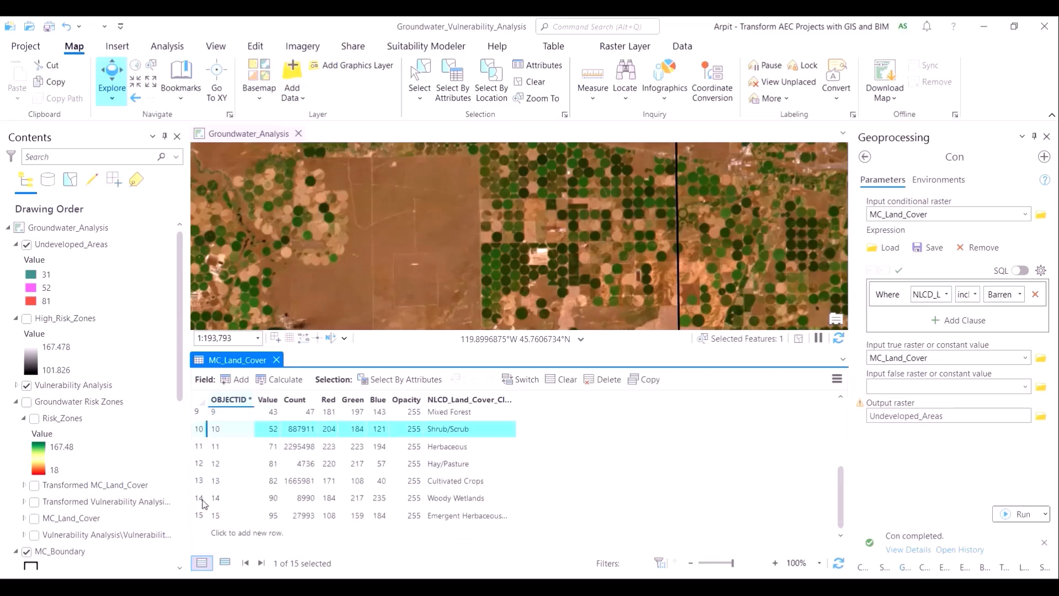
click(196, 468)
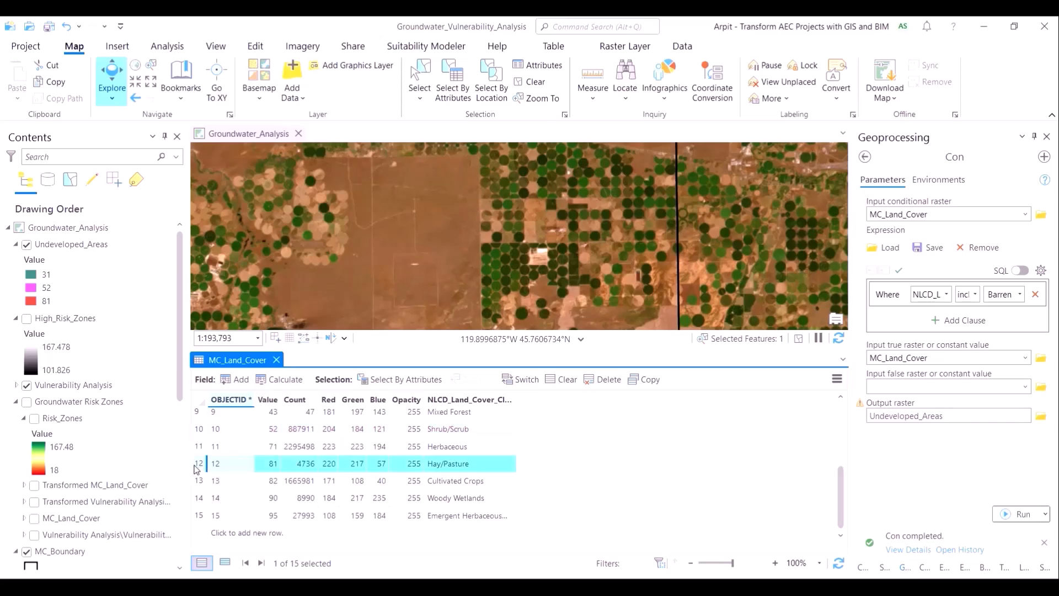
click(277, 360)
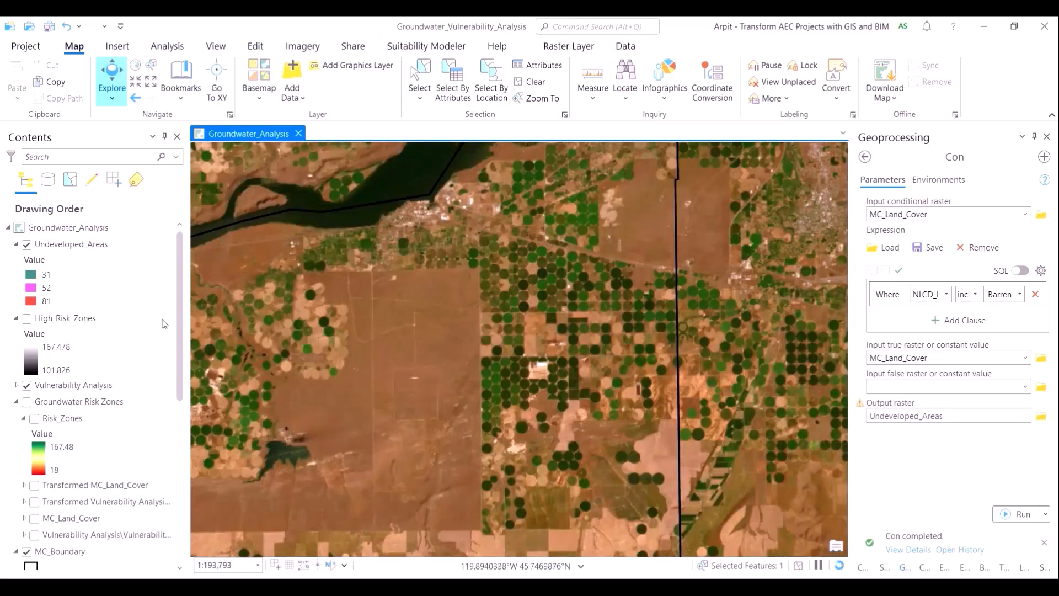
Open the symbology of Undeveloped_Areas, keep Value as the symbolized field, and rename the class heading to Land Cover Classes.
click(77, 246)
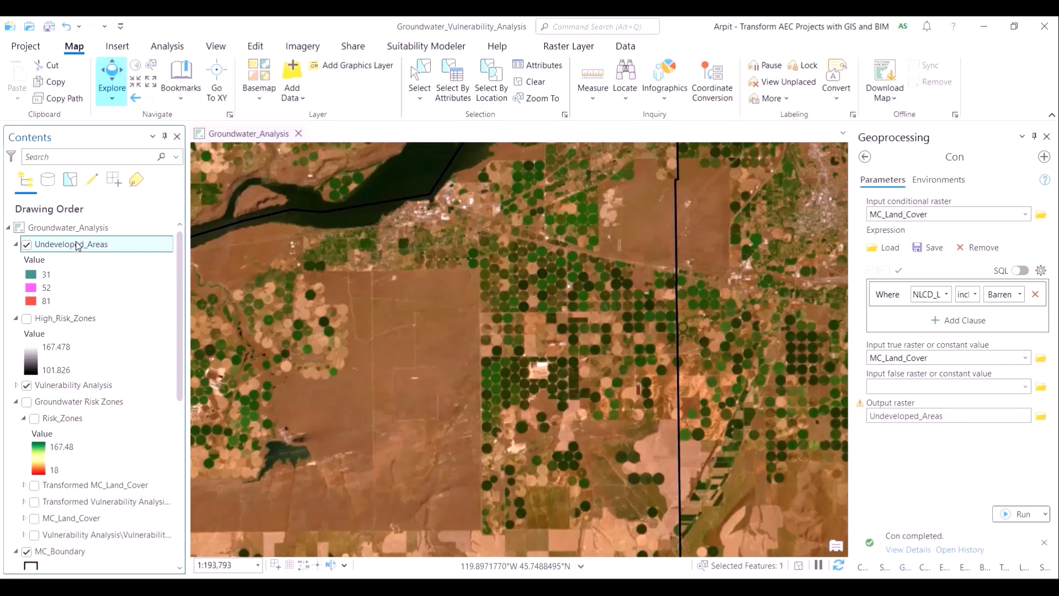
right_click(77, 246)
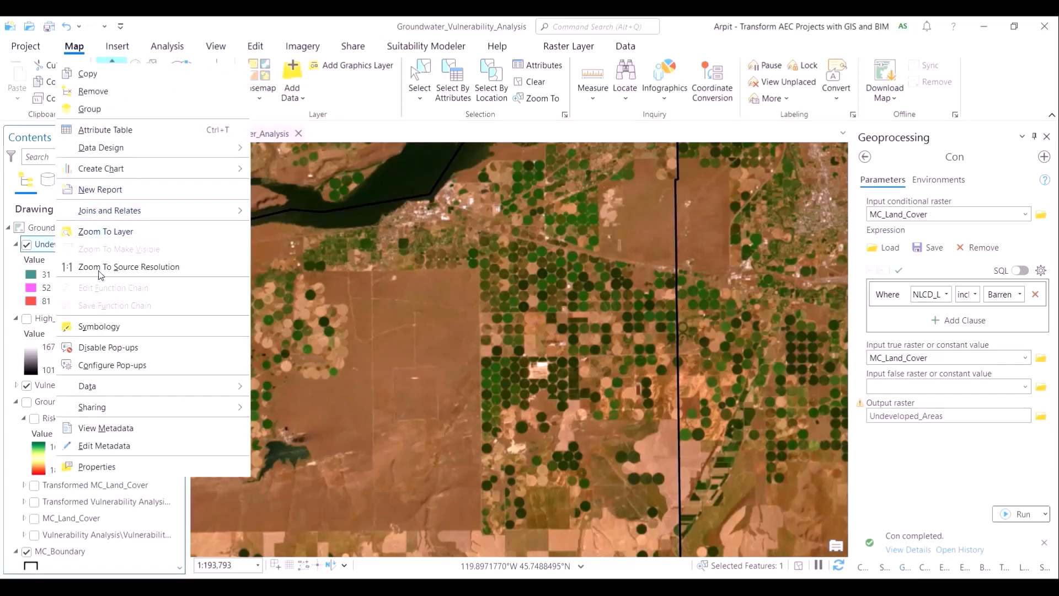
click(110, 327)
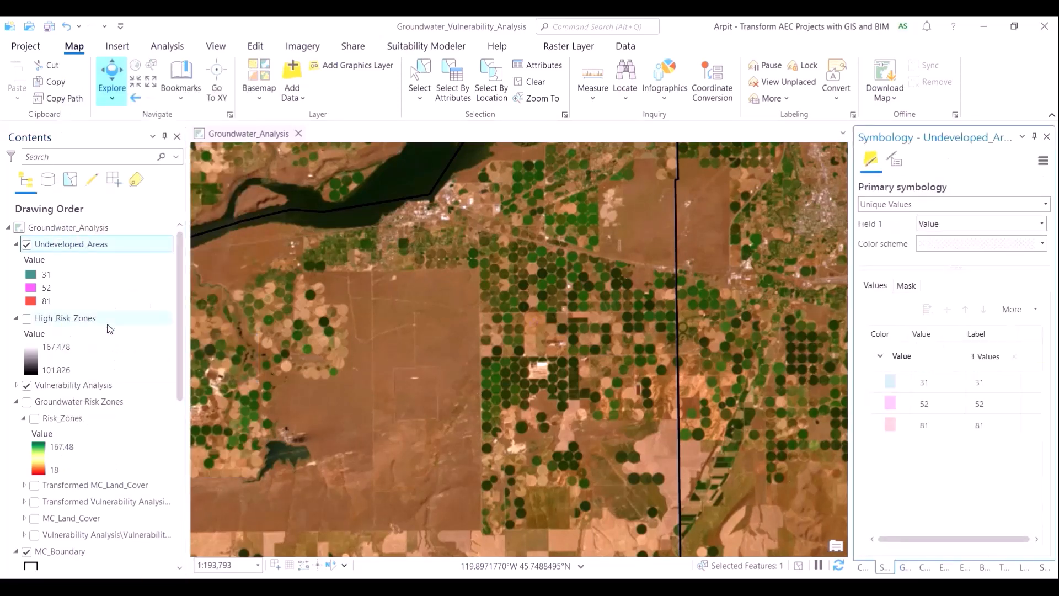
click(1042, 223)
click(938, 236)
click(905, 356)
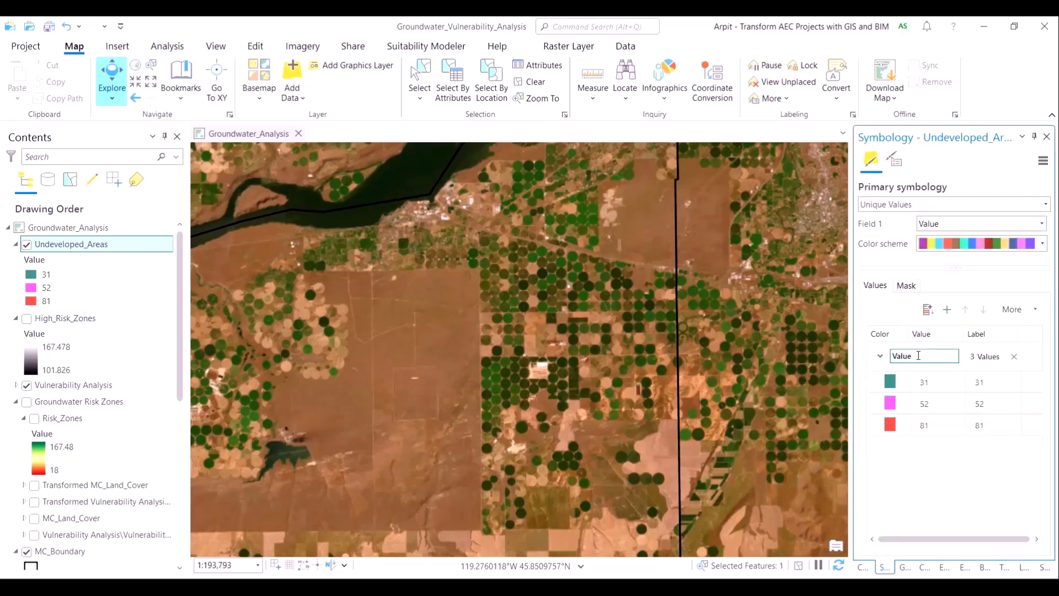
double_click(891, 355)
text(Land Cover Classes)
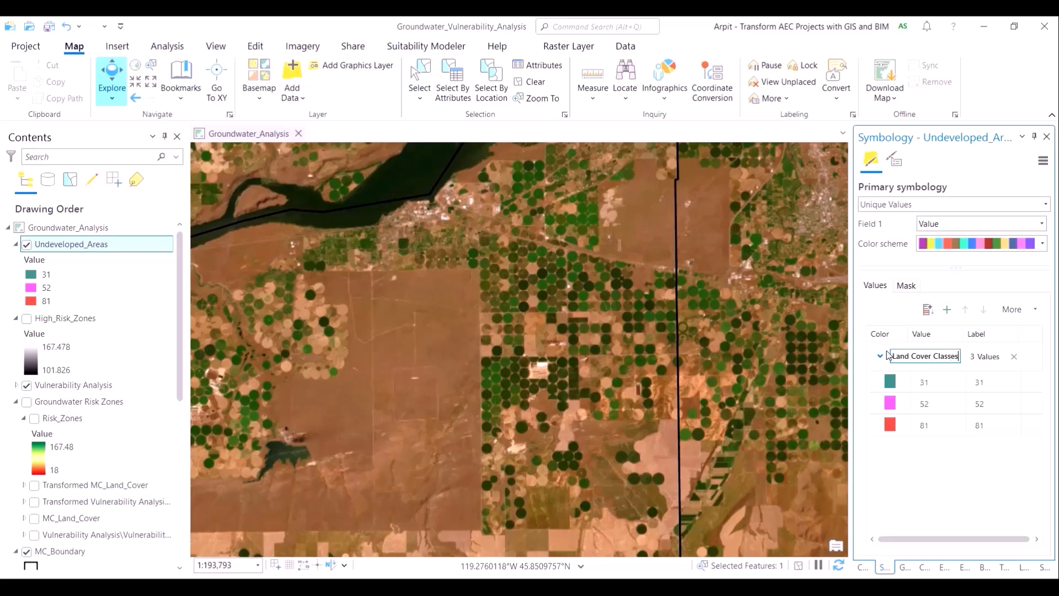
key(Return)
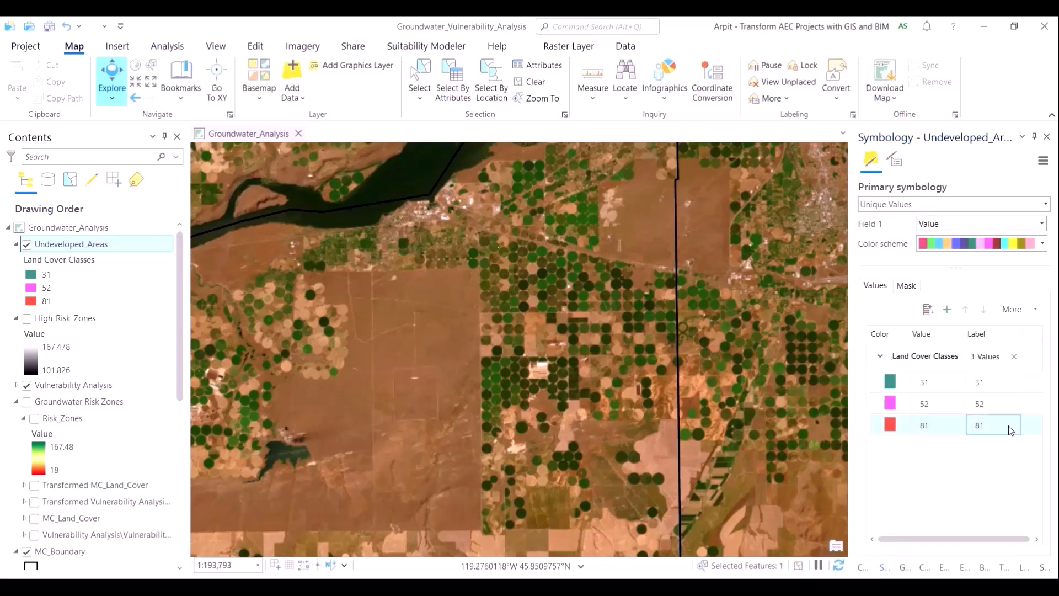
Label the Undeveloped_Areas classes Barren Land for value 31, Shrub / Scrub for 52 and Hay / Pasture for 81.
click(1014, 405)
click(987, 382)
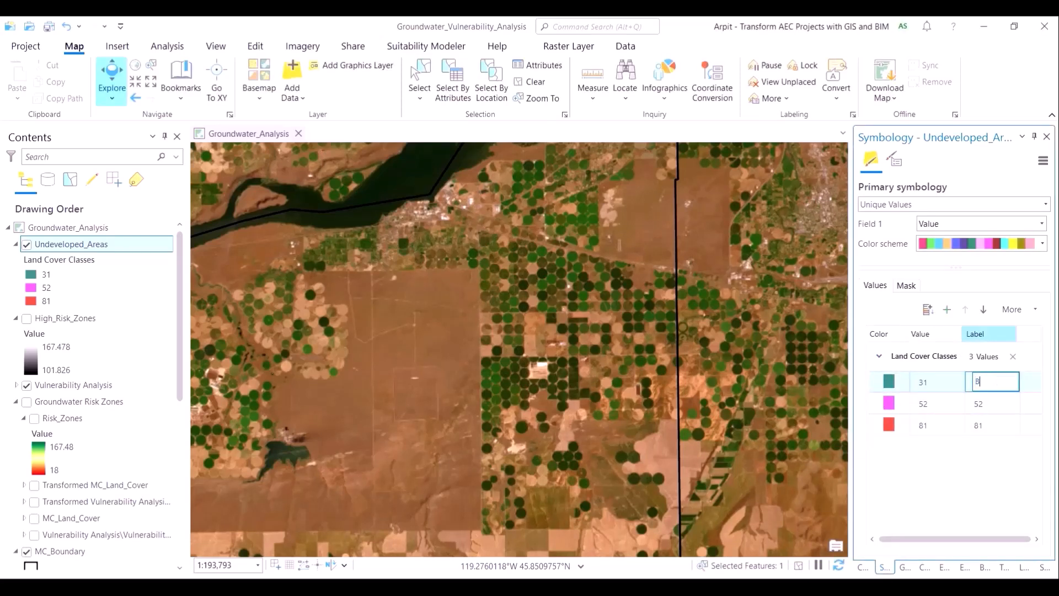
text(Barren Land)
key(Return)
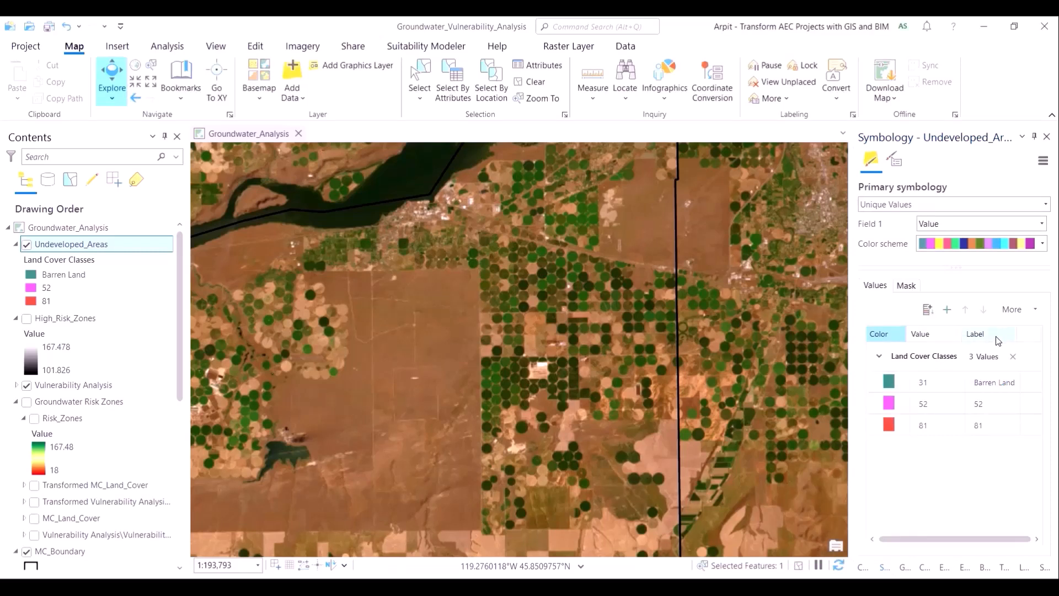
click(987, 403)
click(985, 400)
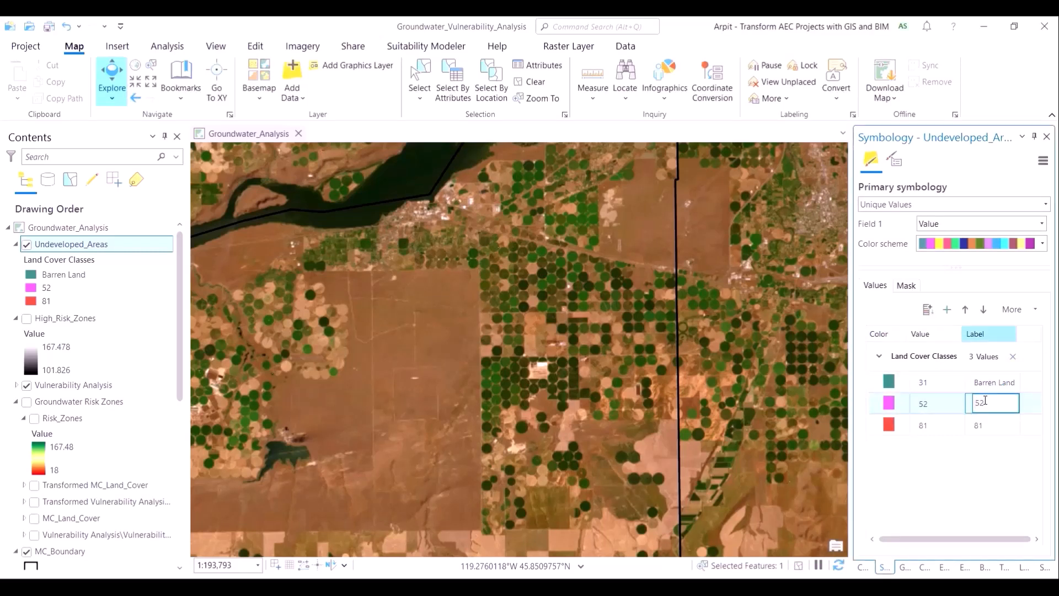
text(Shrub / Scrub)
click(988, 424)
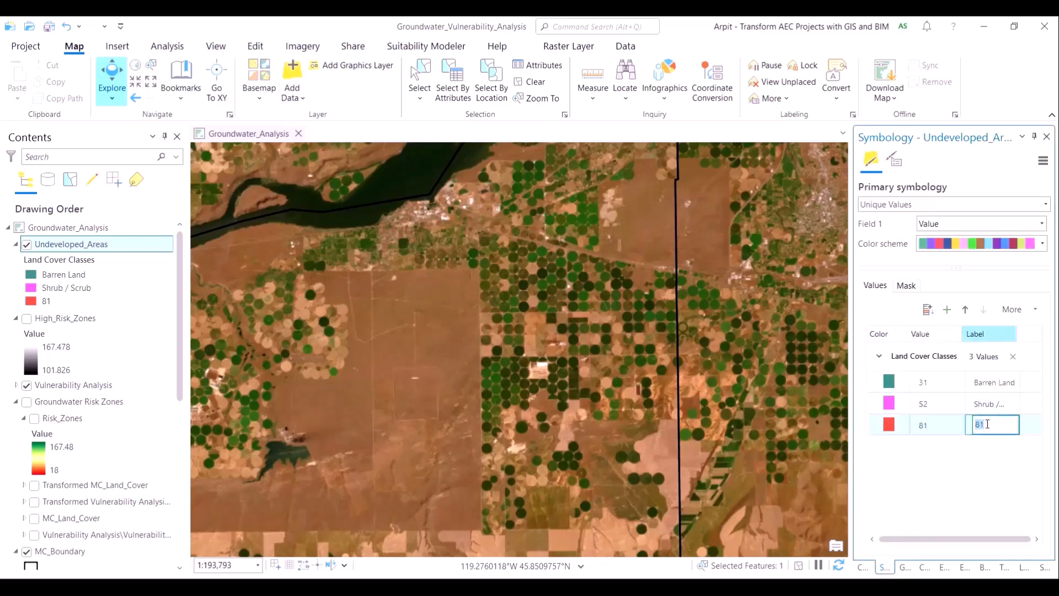
text(Hay / Pasture)
key(Return)
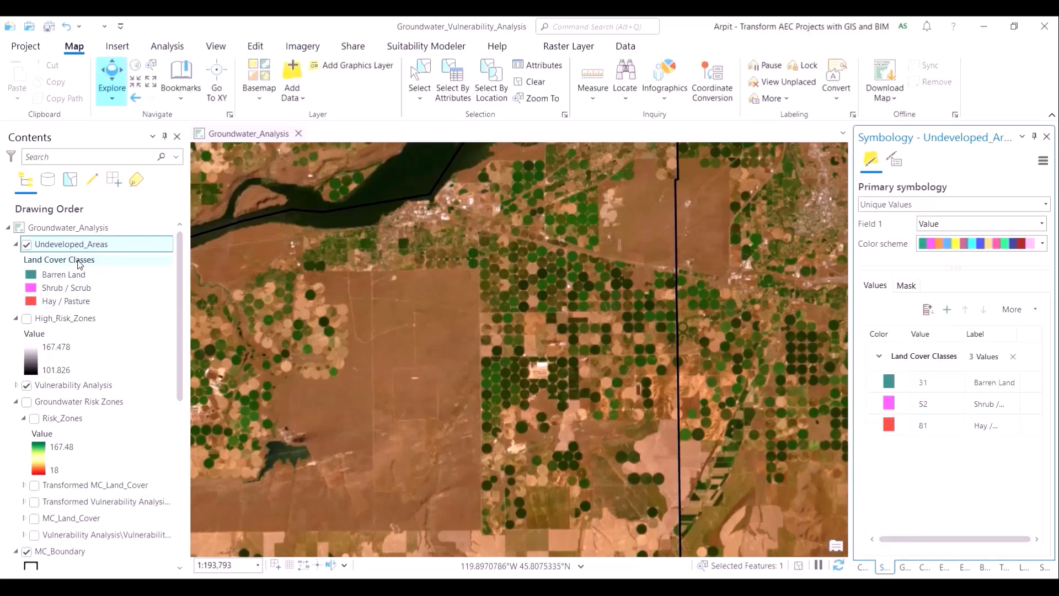
Select the value 81 row in the Undeveloped_Areas attribute table and inspect its highlighted cells around the town south of the river.
click(90, 246)
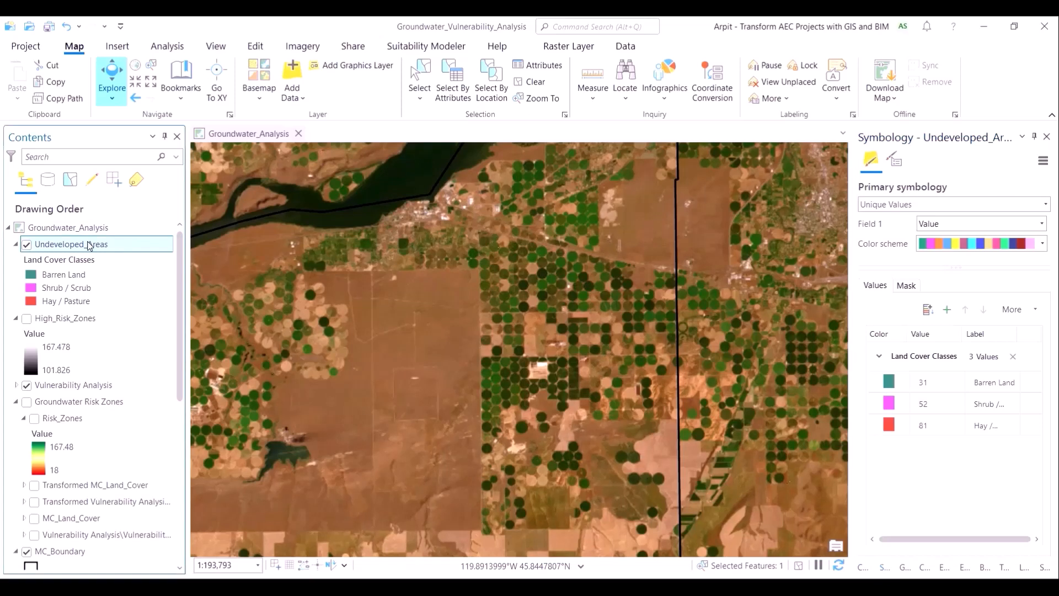
click(90, 246)
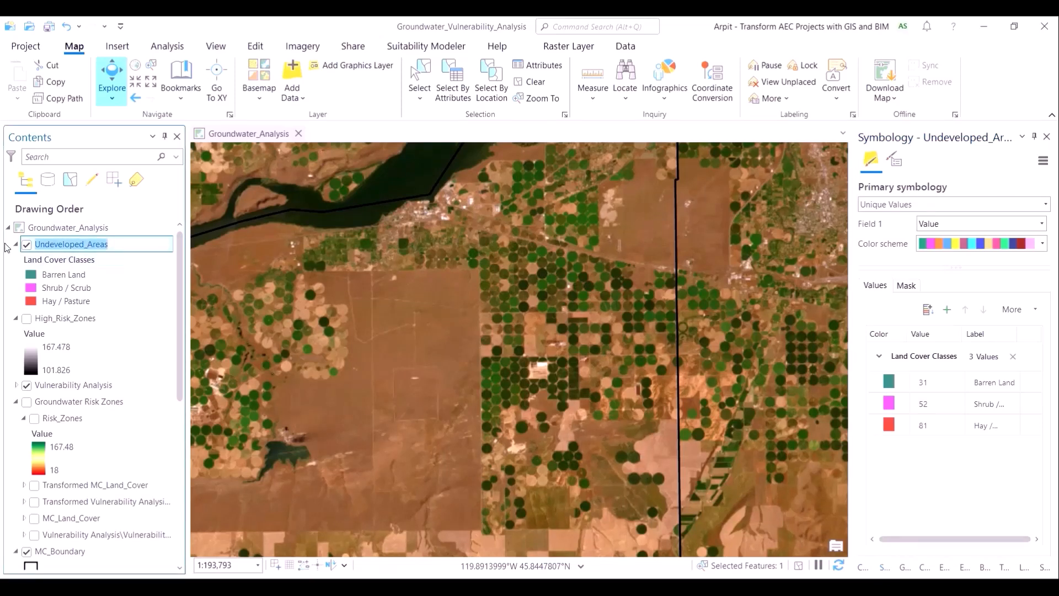
click(77, 260)
click(77, 247)
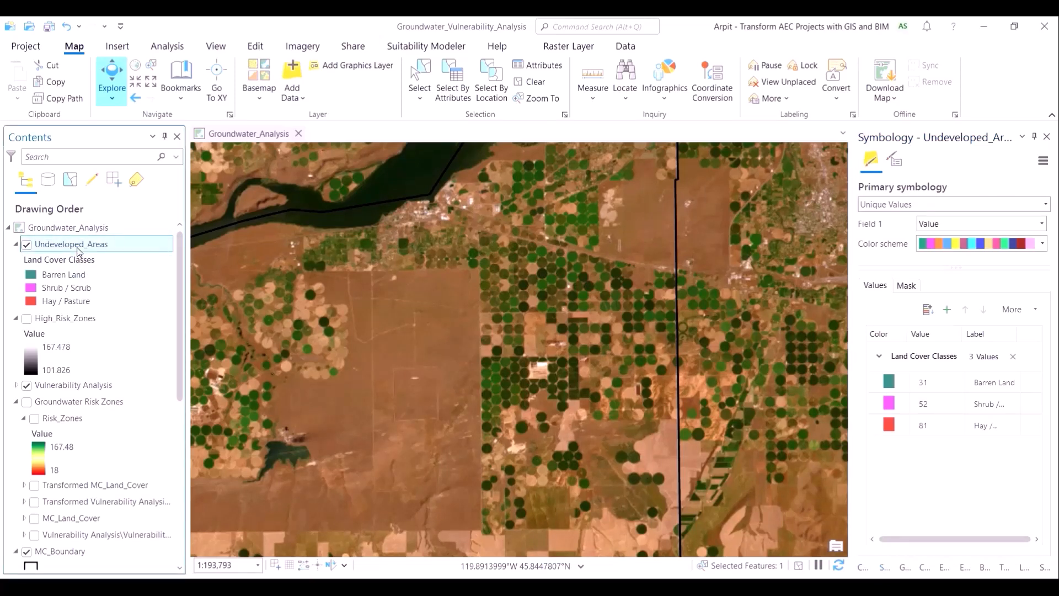
key(ctrl+t)
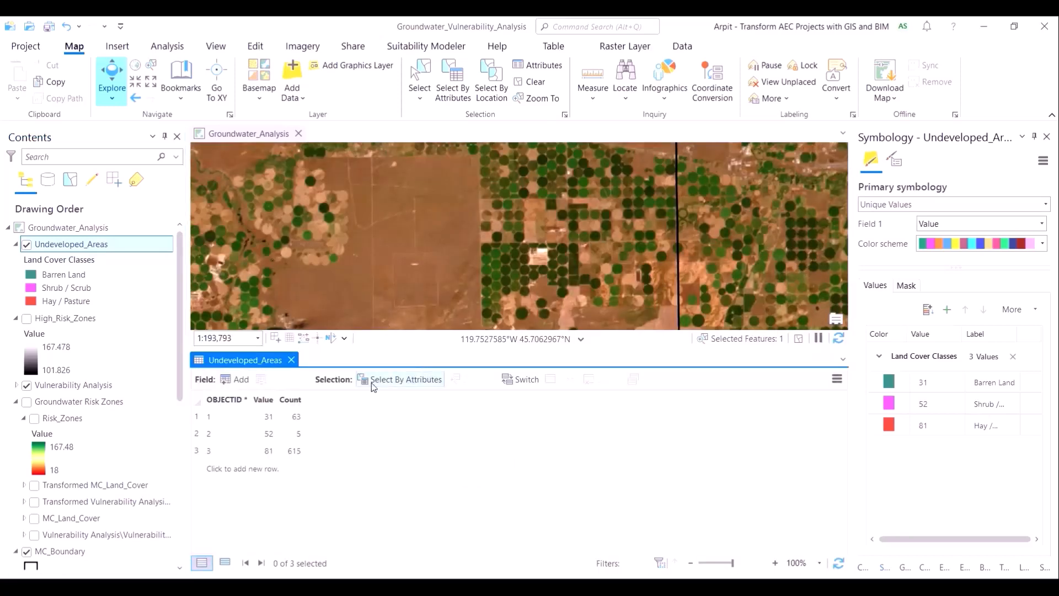
double_click(199, 451)
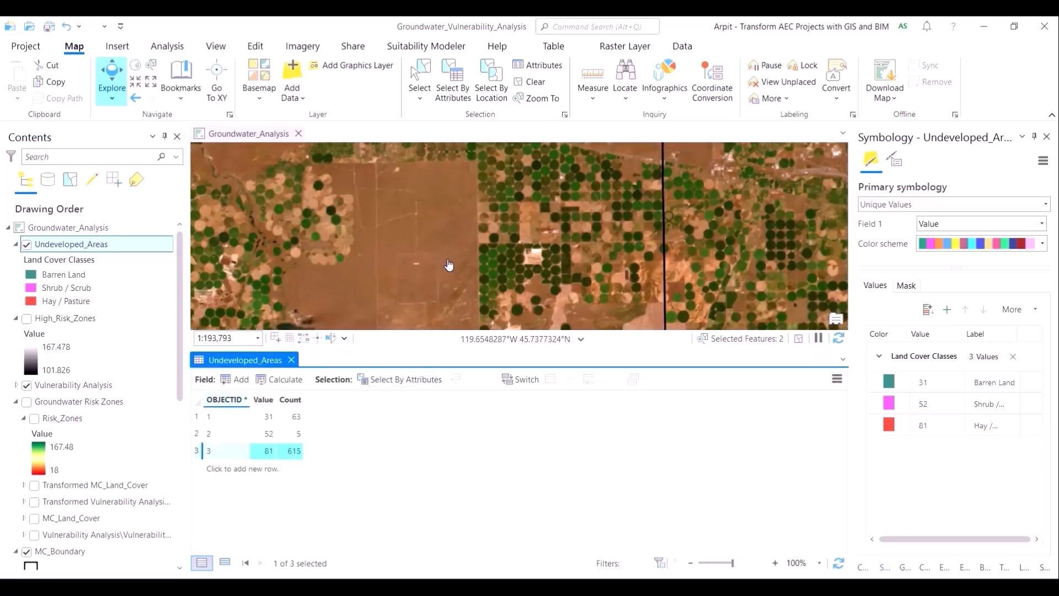
scroll(512, 189, up, 5)
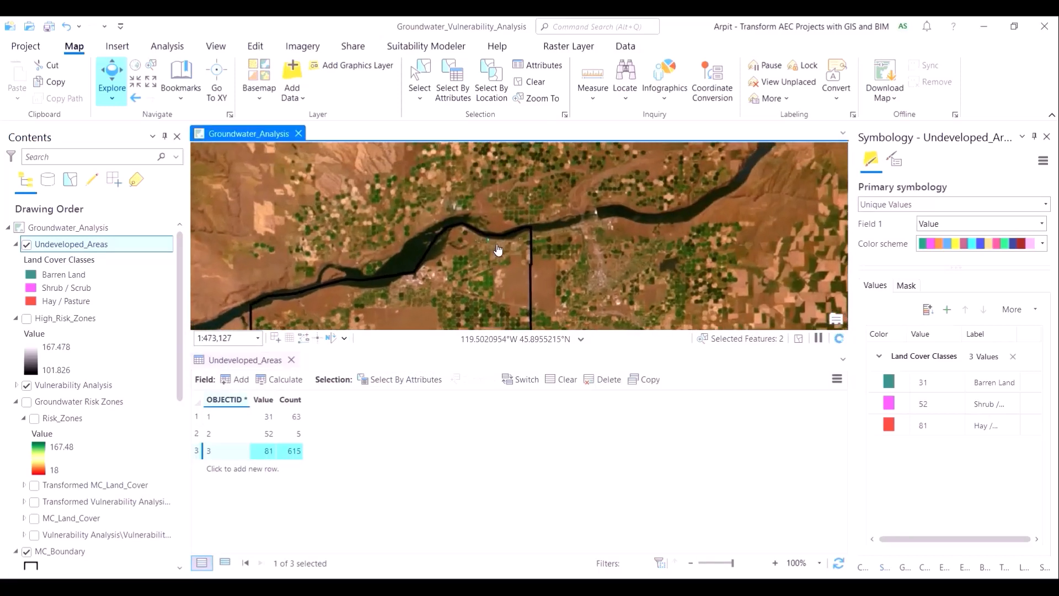
scroll(497, 250, up, 3)
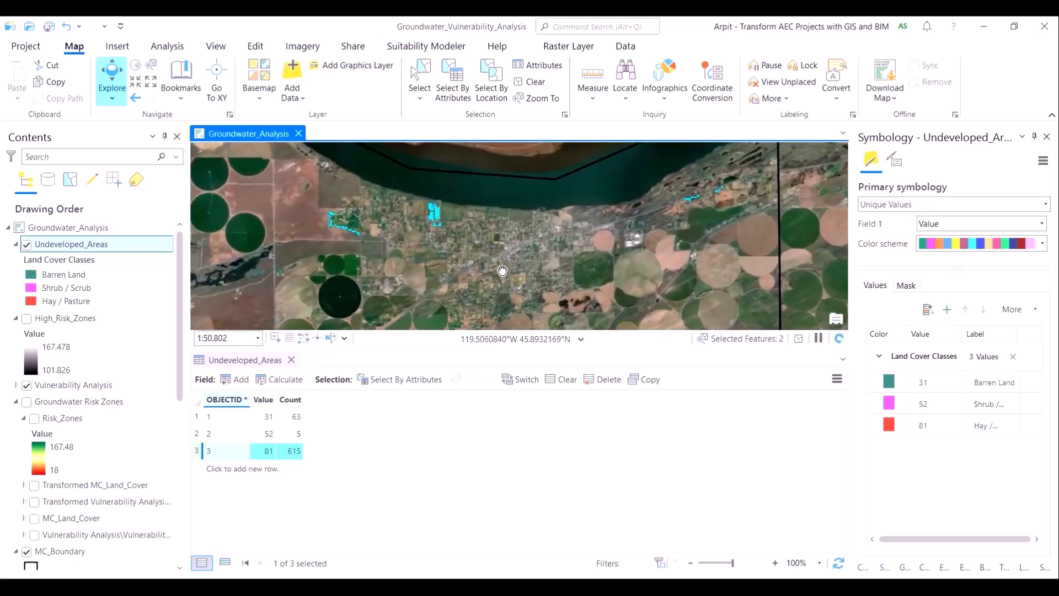
drag(507, 282, 451, 289)
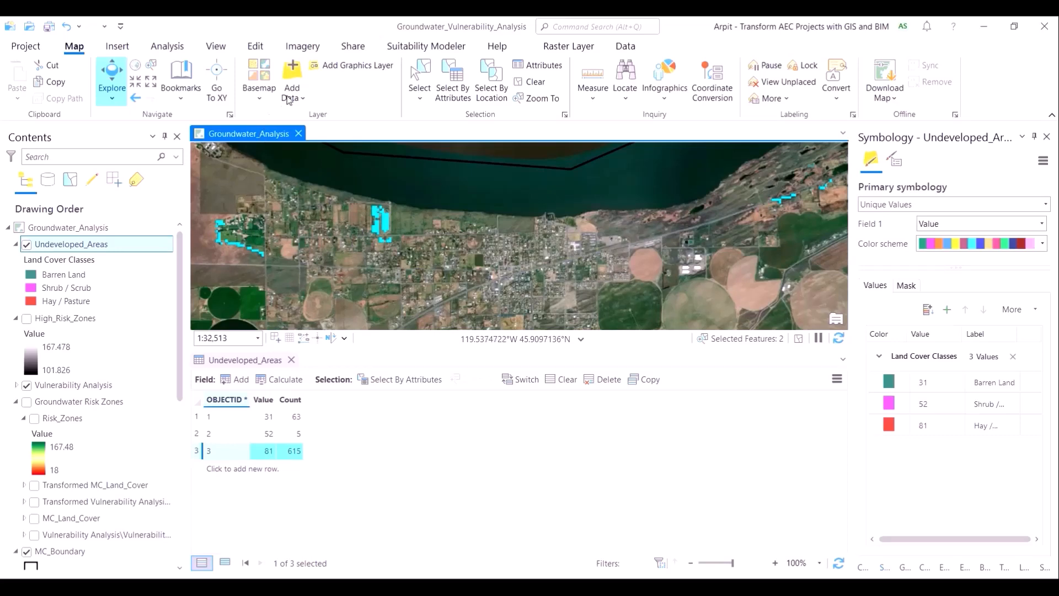
scroll(377, 260, up, 2)
scroll(400, 280, up, 3)
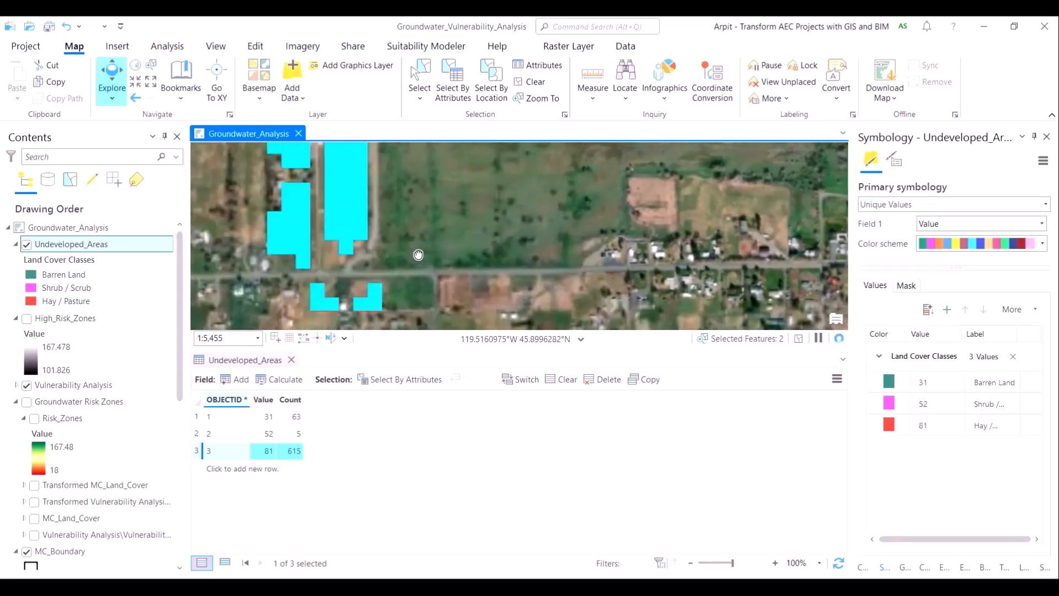
click(979, 385)
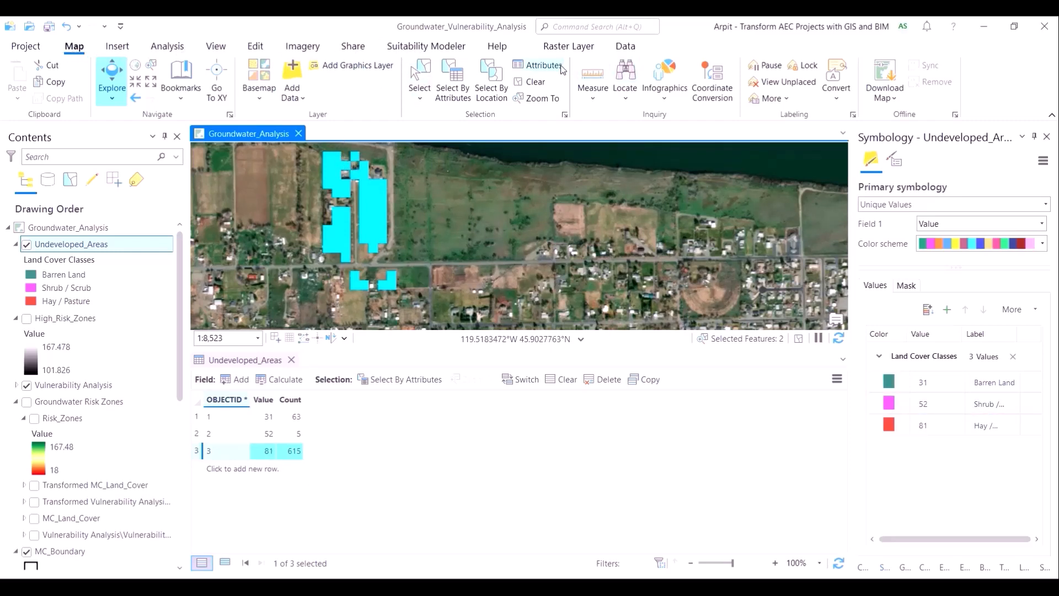
Clear the selection and toggle the visibility of Undeveloped_Areas to compare its Hay / Pasture cells with the underlying imagery.
click(527, 87)
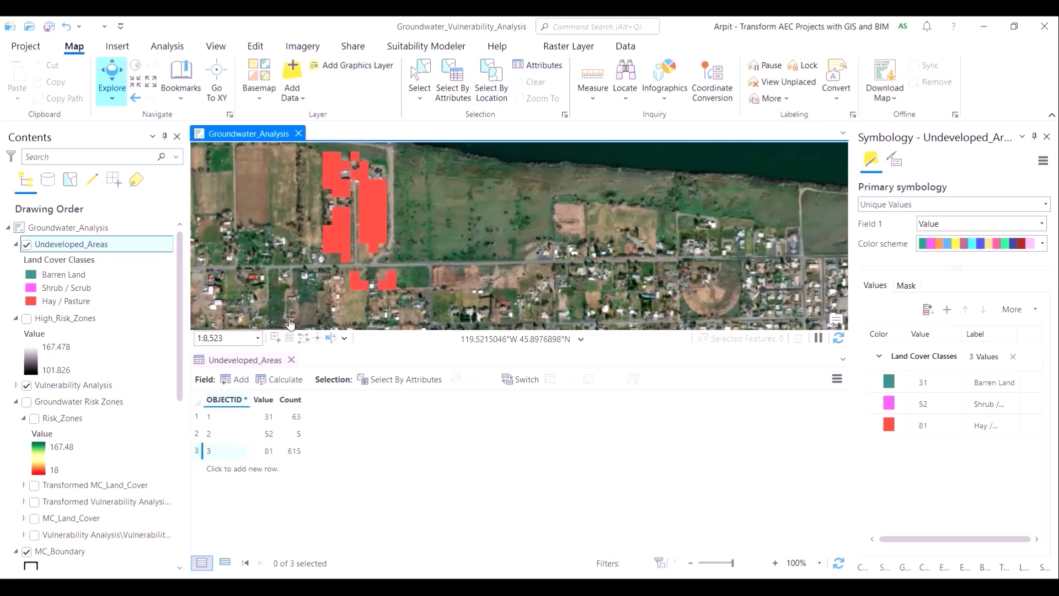
click(26, 245)
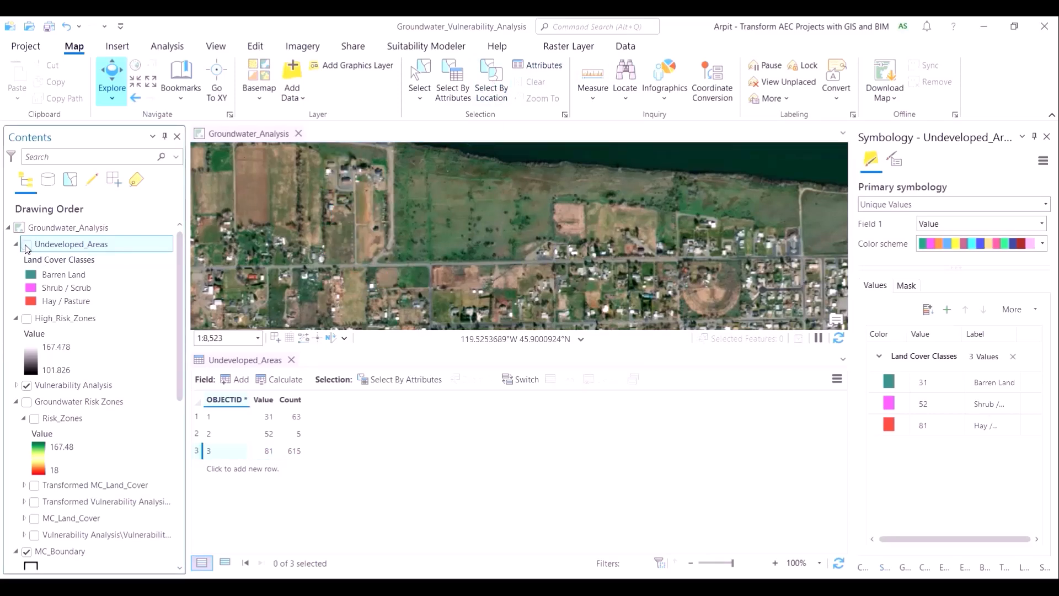
scroll(424, 255, up, 2)
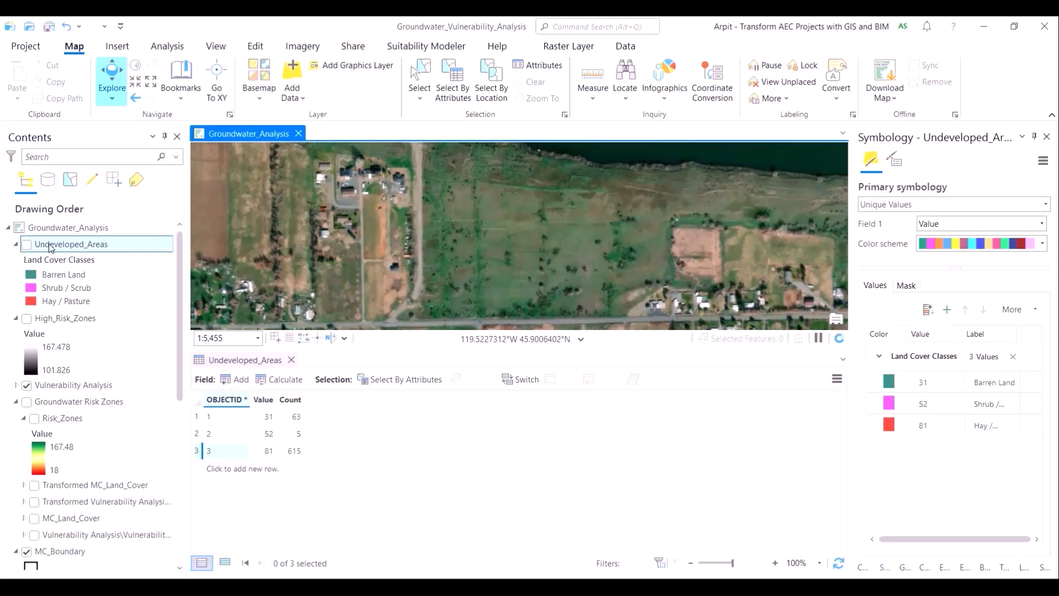
click(26, 246)
click(26, 245)
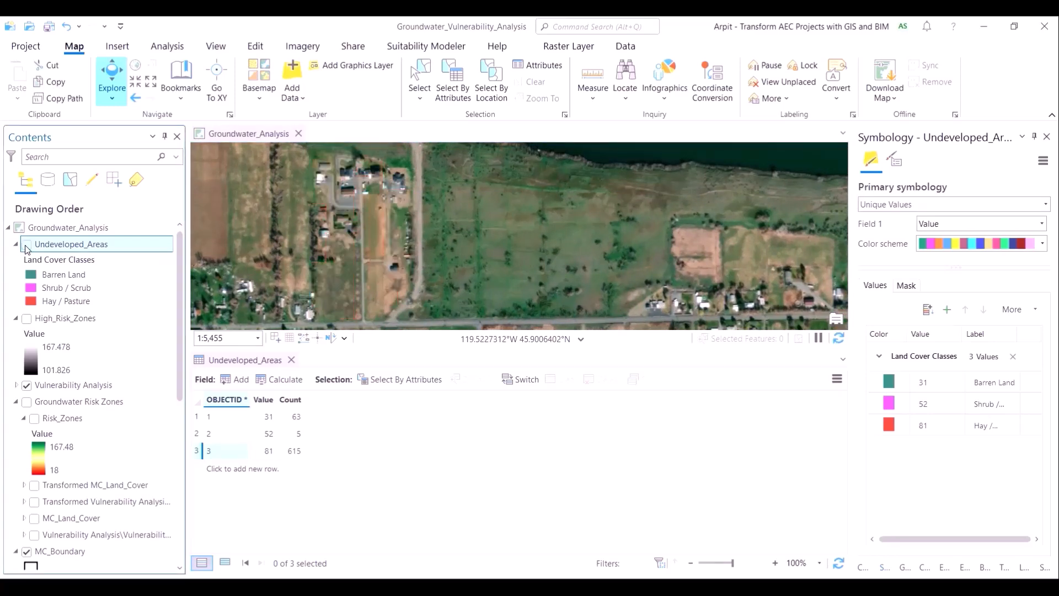
click(26, 246)
Select the value 31 row in the Undeveloped_Areas attribute table and recolor the Barren Land class to Solar Yellow.
double_click(199, 417)
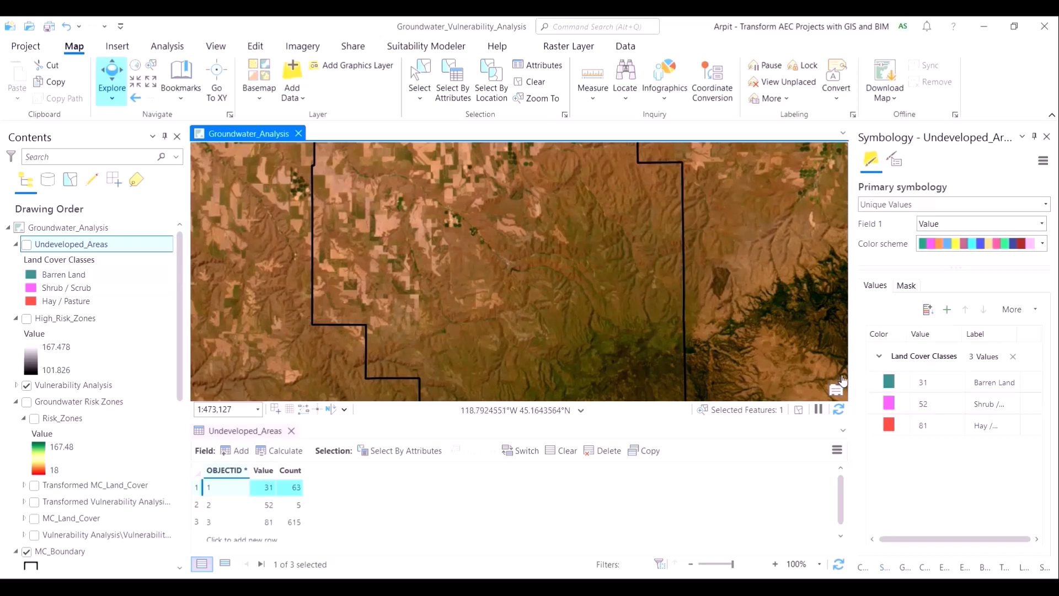
click(889, 381)
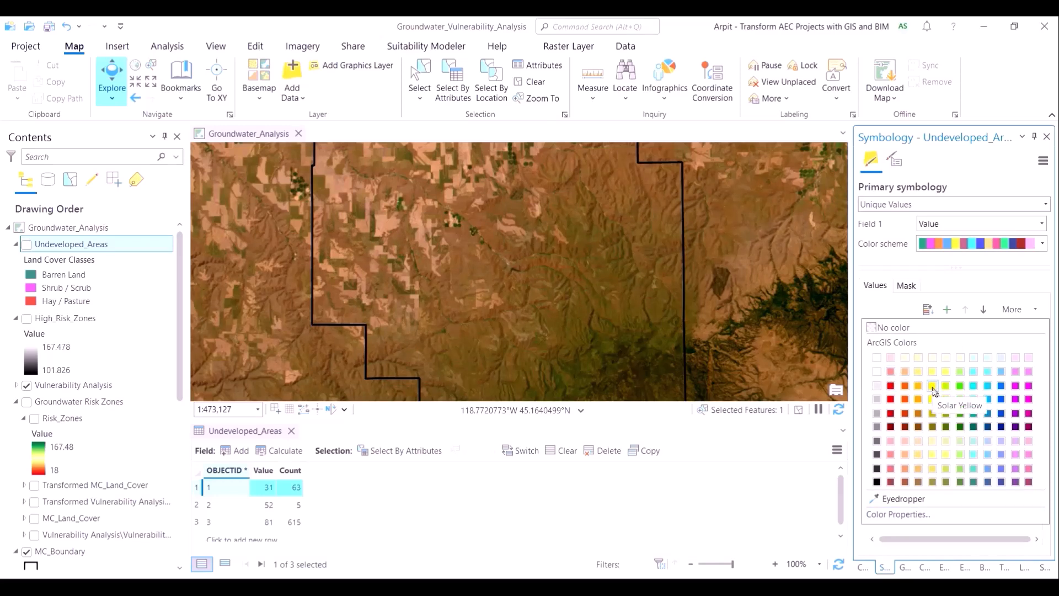
click(934, 390)
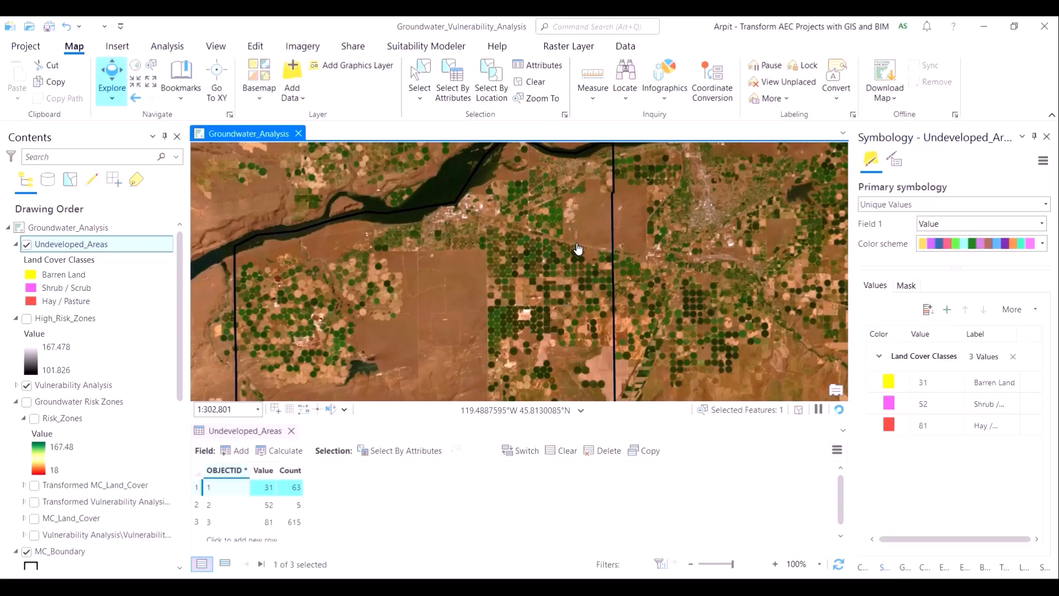
Show Undeveloped_Areas and inspect its highlighted value 31 cells along the river's south bank, toggling the layer to check the imagery beneath.
scroll(578, 249, up, 3)
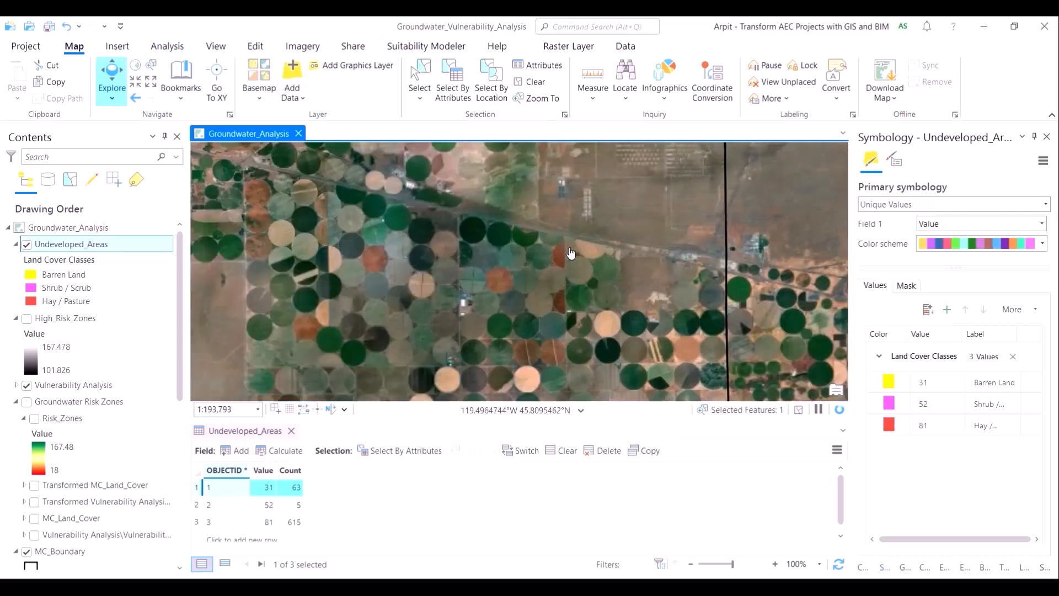
scroll(571, 253, up, 4)
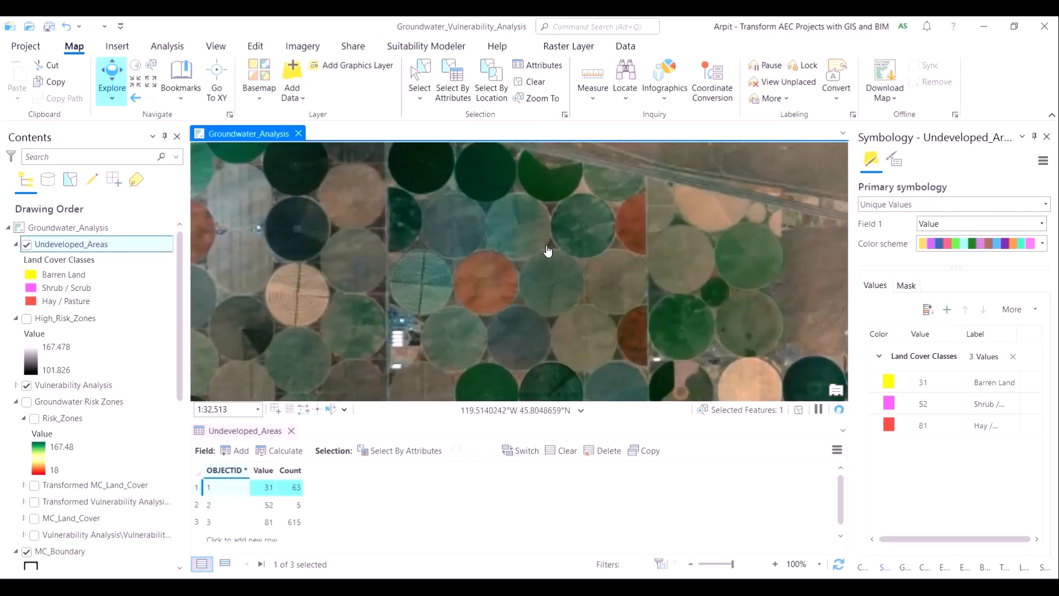
scroll(548, 250, down, 6)
drag(539, 184, 528, 383)
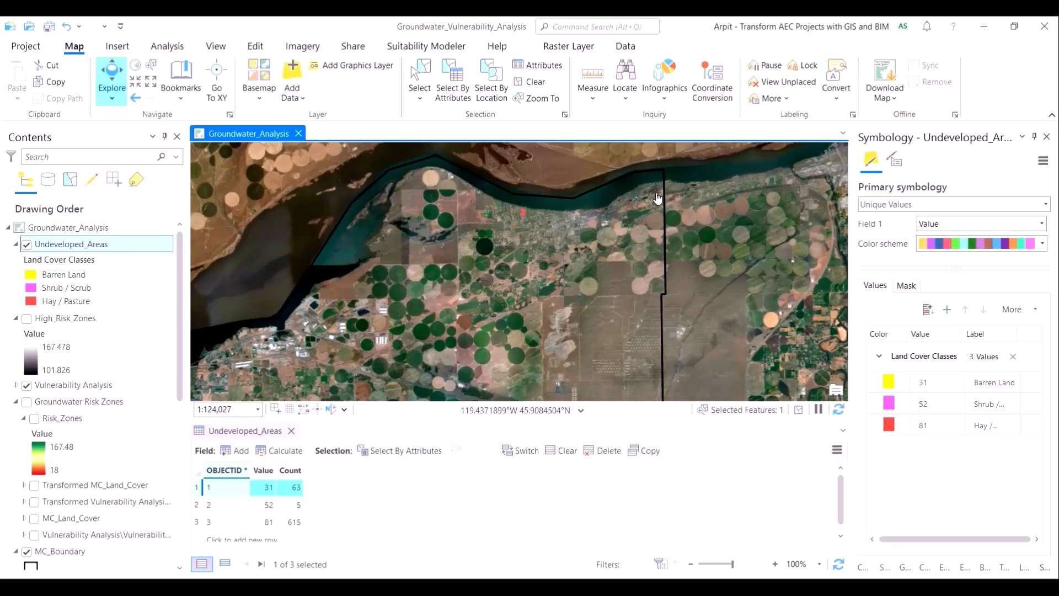
scroll(653, 199, up, 2)
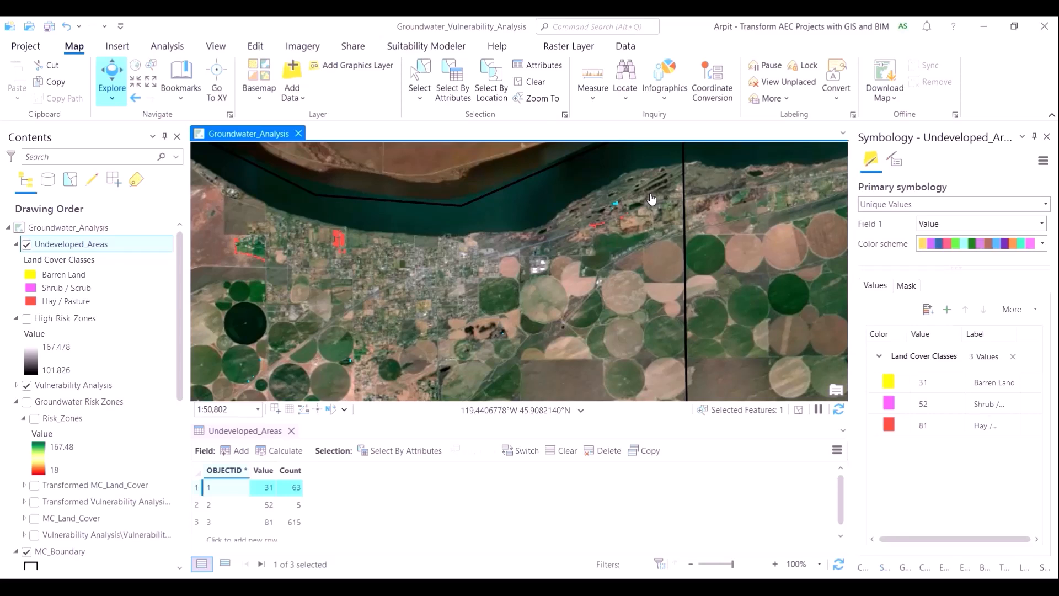
scroll(652, 199, up, 4)
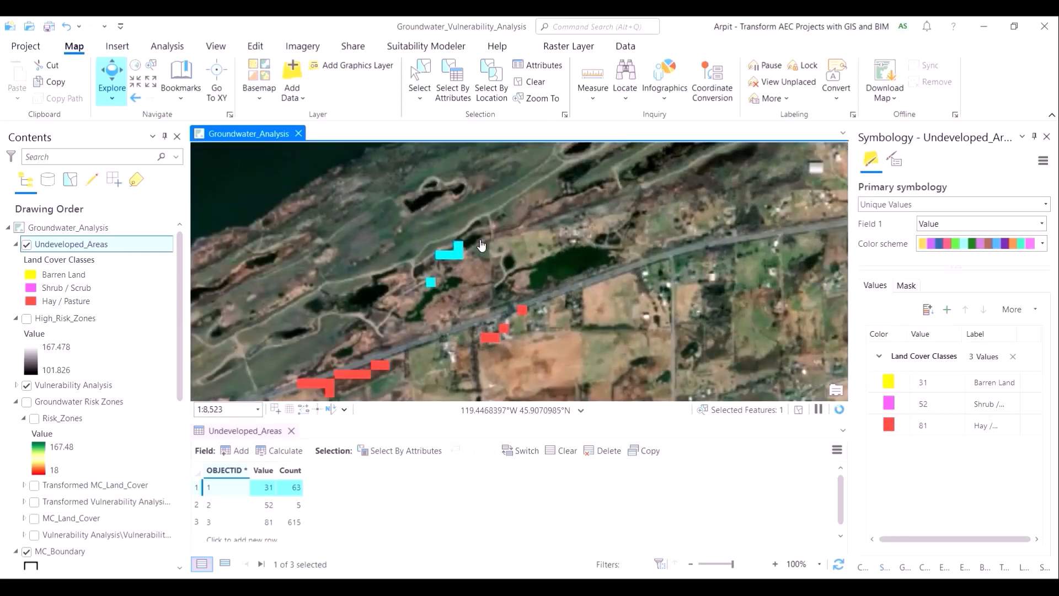
drag(498, 257, 559, 273)
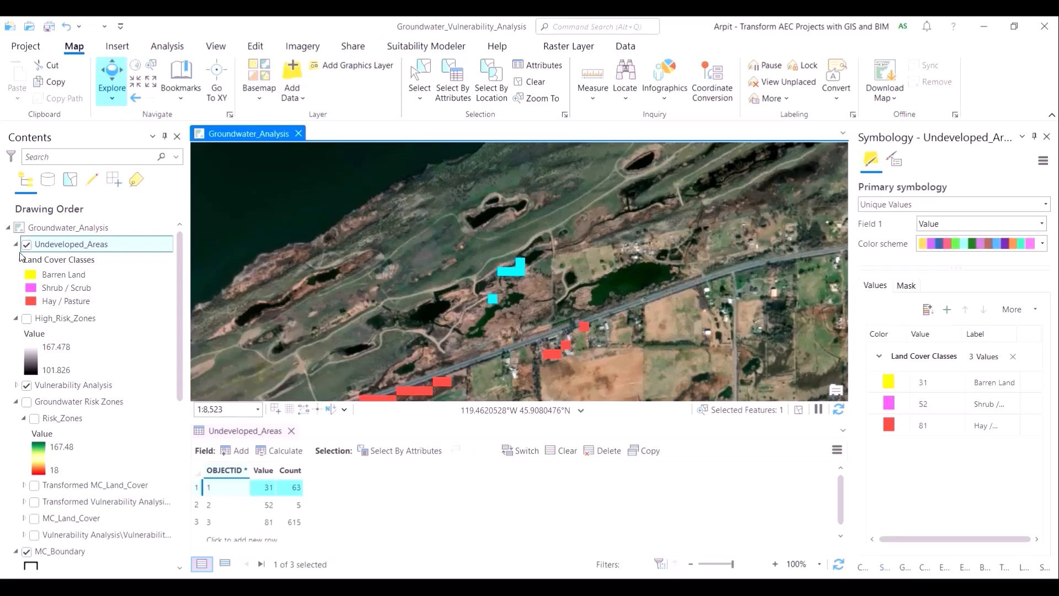
click(27, 245)
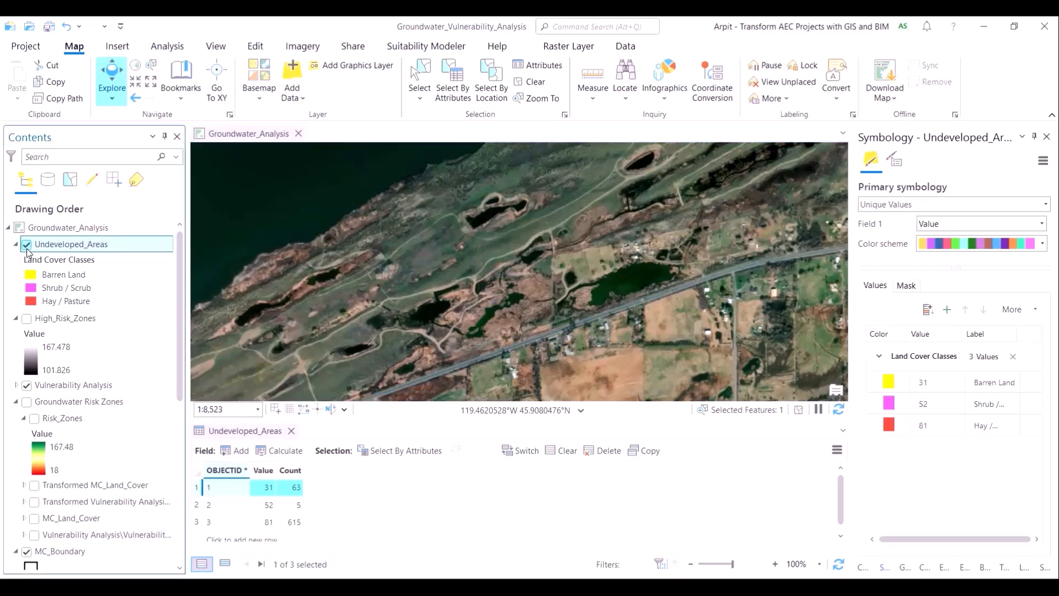
scroll(538, 319, up, 3)
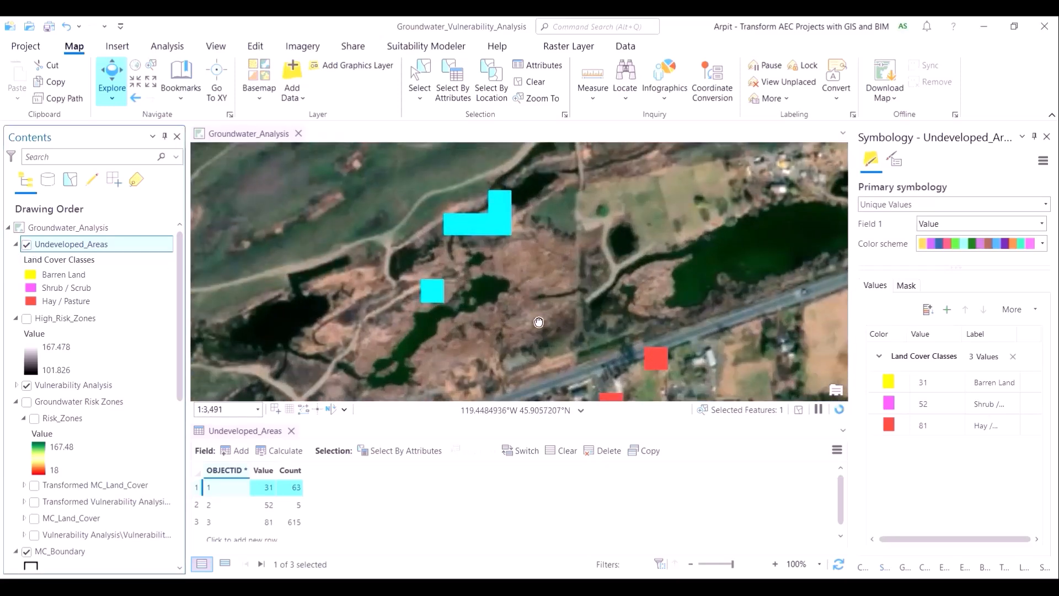
drag(539, 322, 552, 371)
Clear the value 31 selection and toggle the visibility of Undeveloped_Areas to compare its yellow Barren Land cells with the imagery.
click(549, 83)
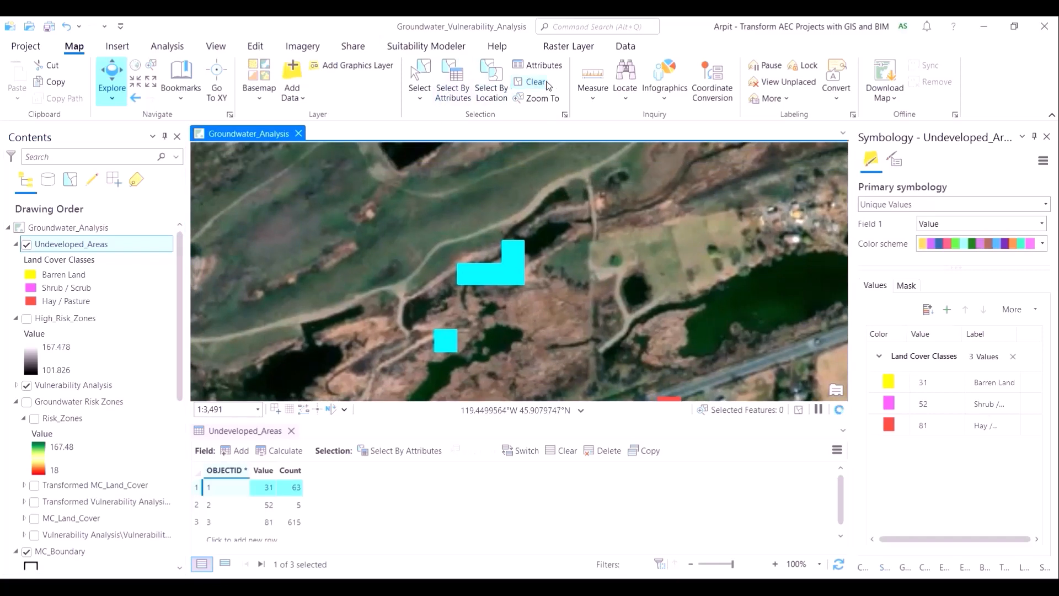
click(27, 244)
click(27, 245)
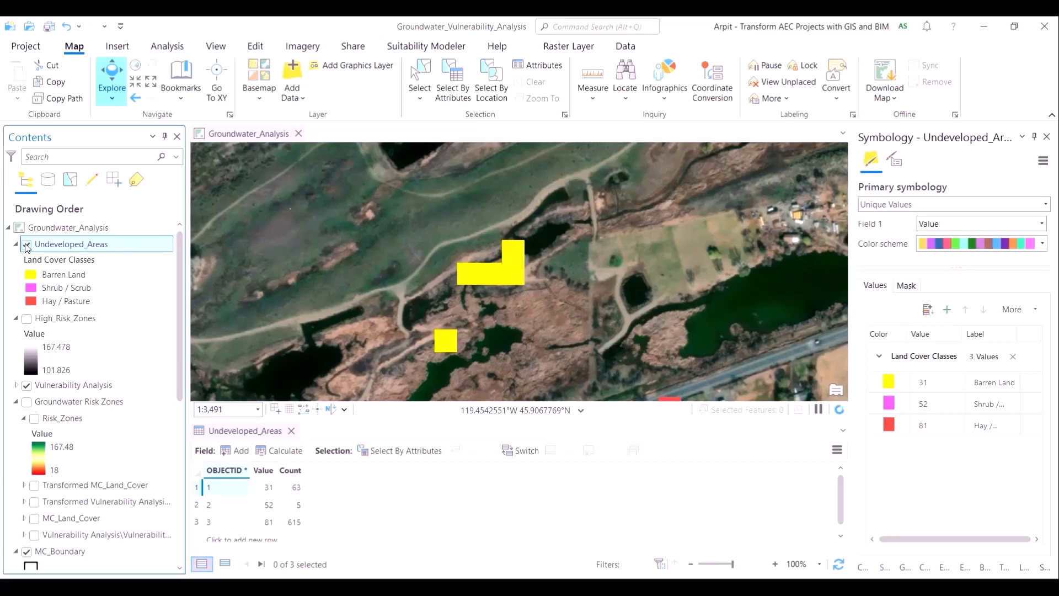
click(27, 244)
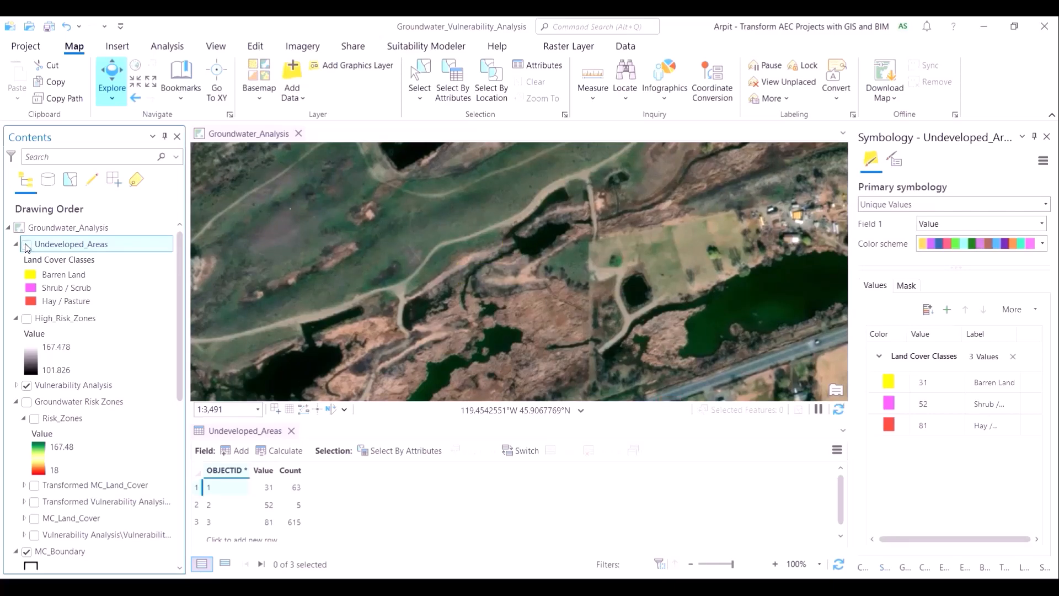
click(26, 244)
click(26, 244)
Examine the ground beneath the L-shaped Barren Land patch at close range by switching Undeveloped_Areas on and off.
scroll(503, 265, up, 5)
drag(627, 282, 444, 226)
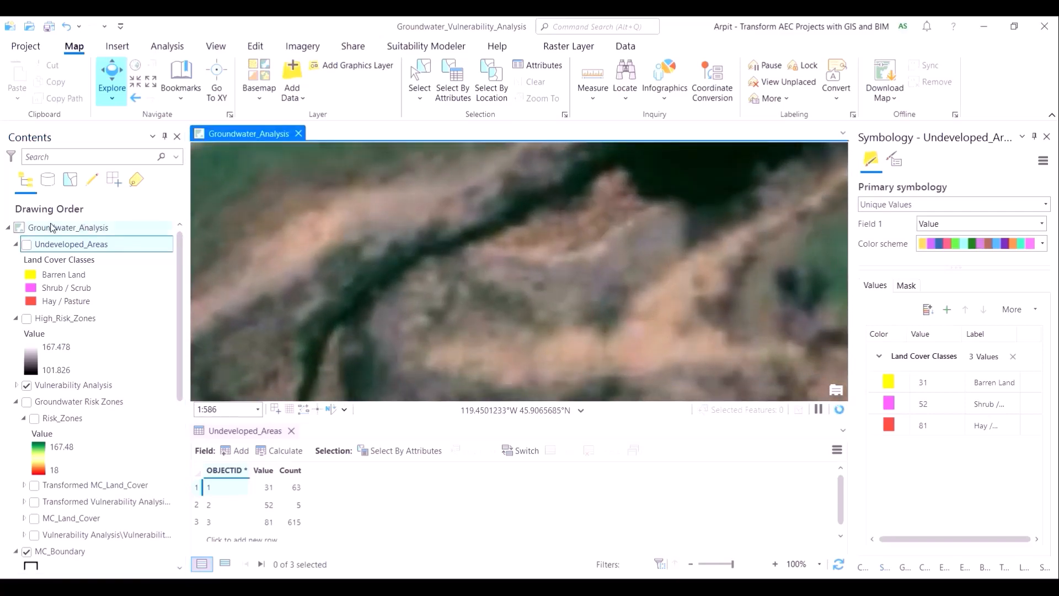
click(26, 245)
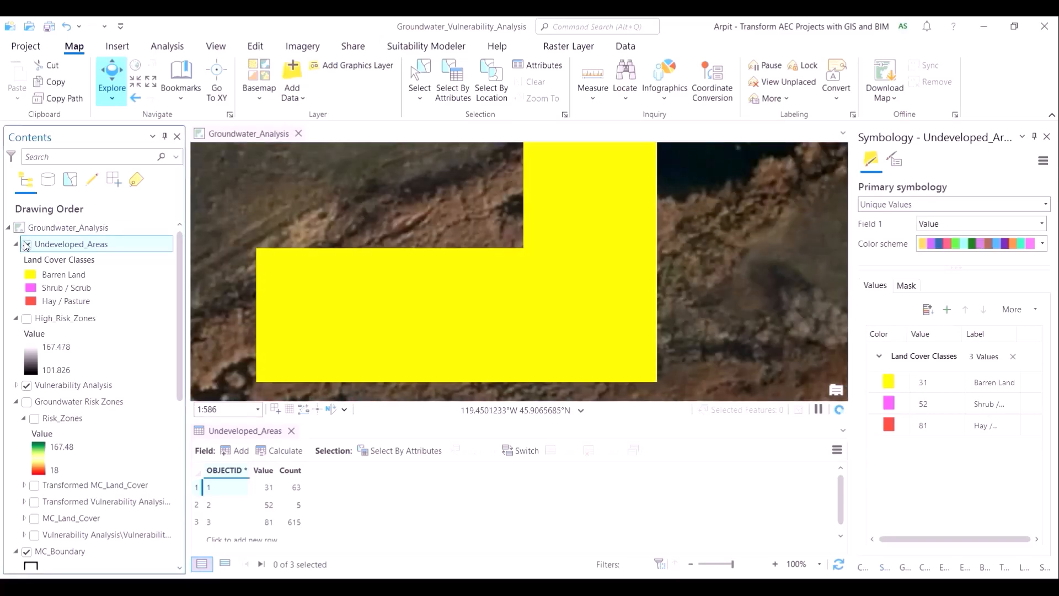
click(26, 245)
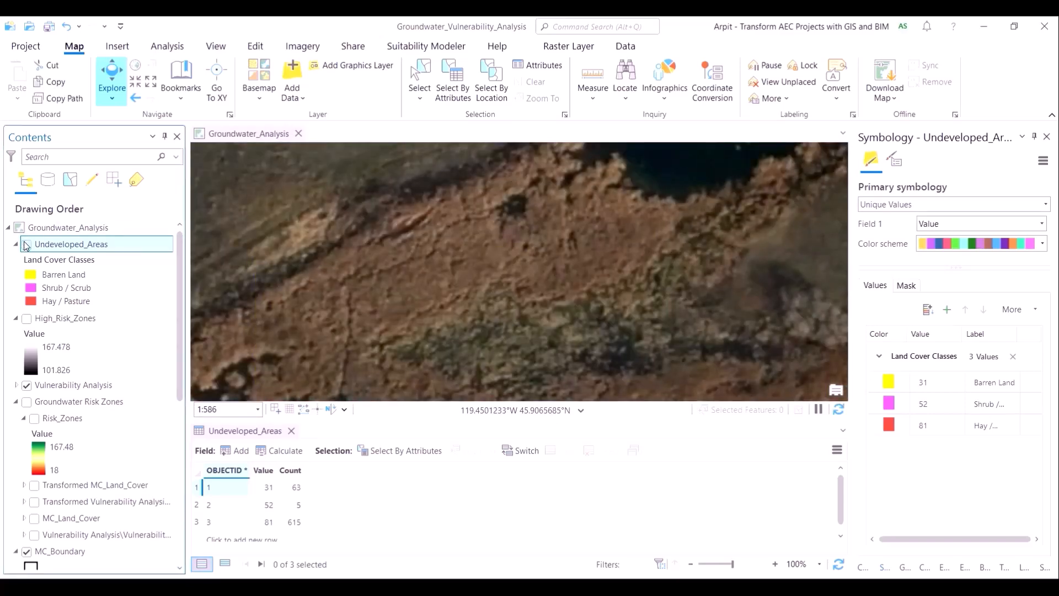
click(27, 245)
click(26, 244)
Select the value 52 row in the attribute table, turn Undeveloped_Areas back on, and look across the county for Shrub / Scrub cells.
scroll(355, 260, down, 2)
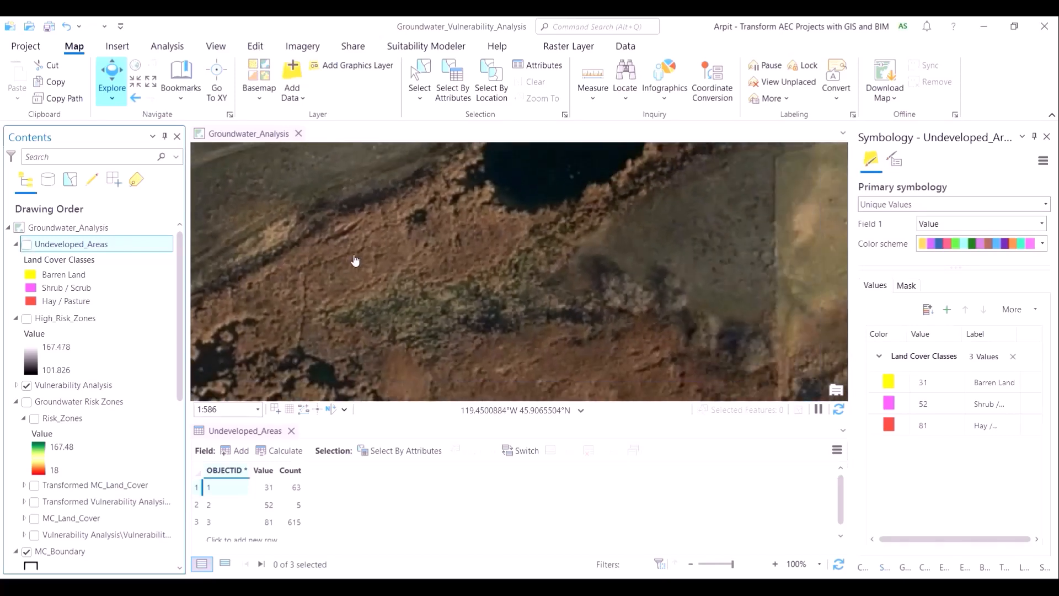
scroll(355, 260, down, 10)
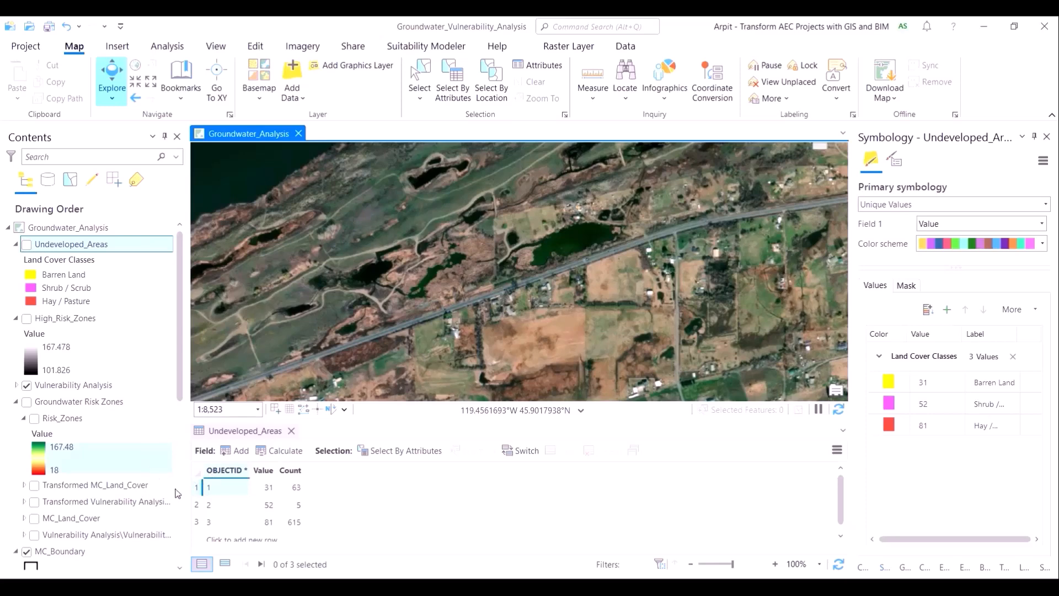
click(196, 505)
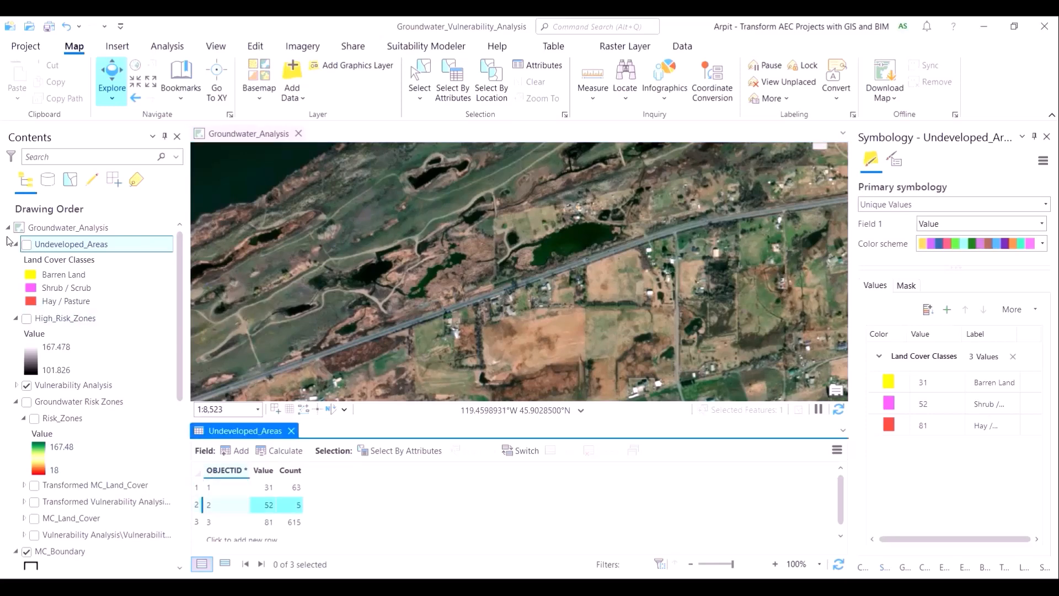
click(27, 245)
scroll(430, 262, down, 6)
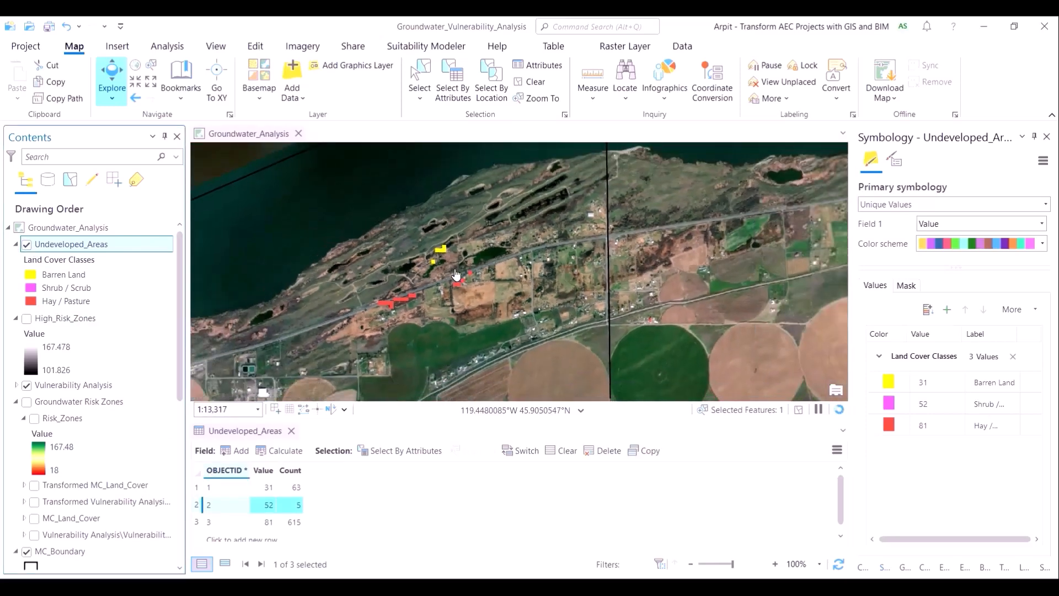
drag(489, 314, 760, 249)
drag(646, 324, 795, 263)
mouse_move(538, 252)
mouse_down()
mouse_move(600, 256)
mouse_move(617, 333)
mouse_move(538, 238)
mouse_up()
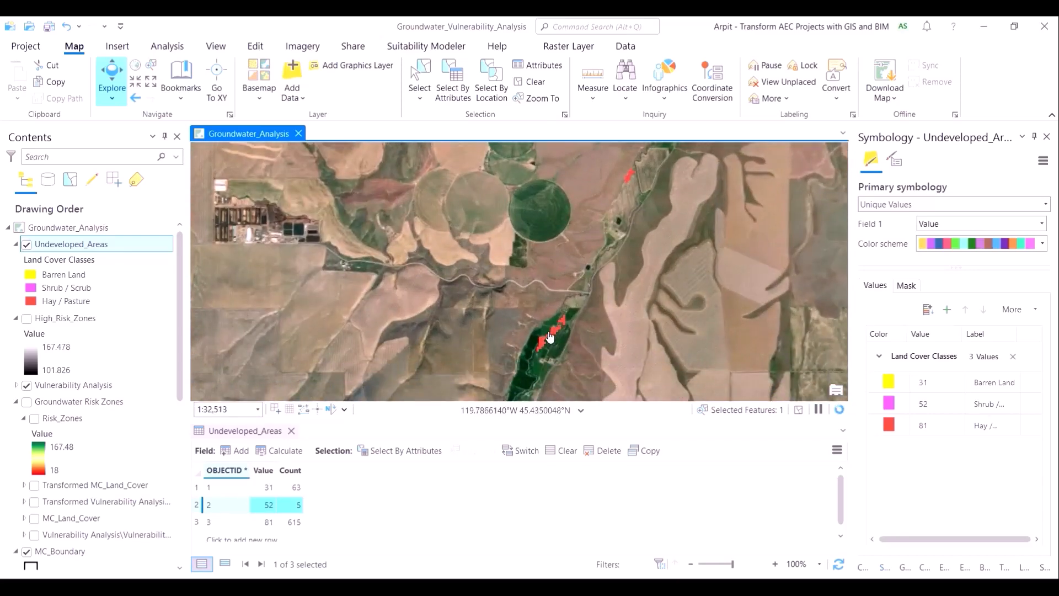
Inspect the red Hay / Pasture cells along the farmed valley, toggling Undeveloped_Areas to compare them with the underlying imagery.
drag(652, 258, 362, 249)
drag(576, 302, 325, 184)
scroll(511, 255, up, 6)
drag(595, 237, 547, 291)
click(27, 244)
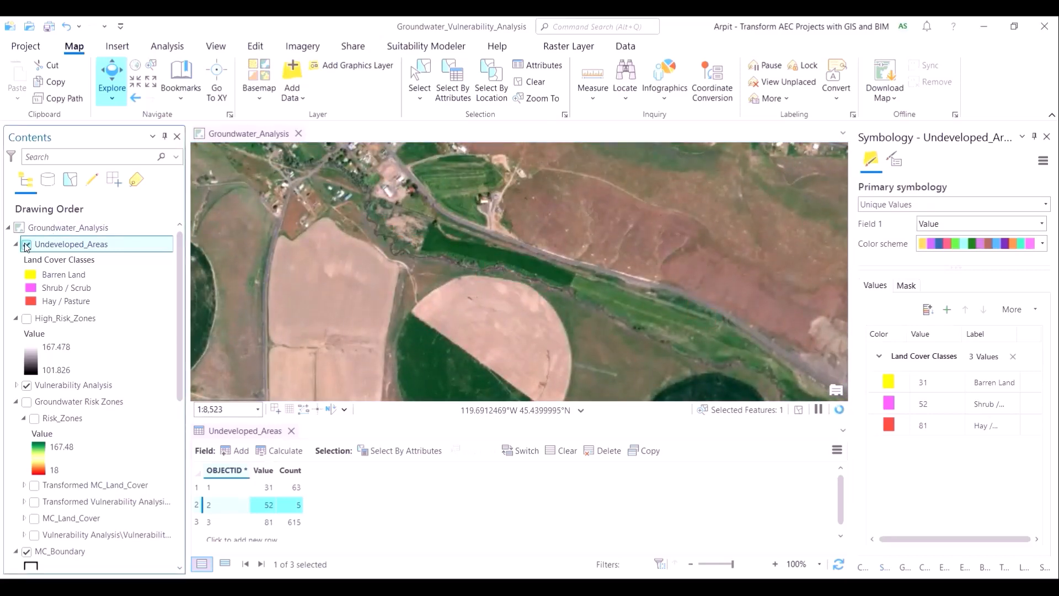
click(26, 245)
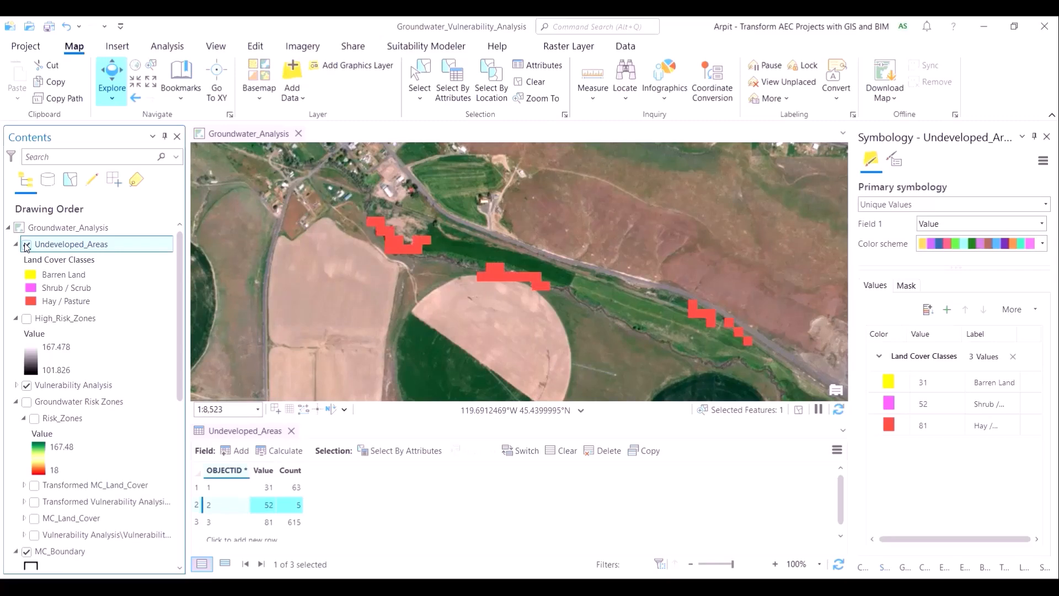